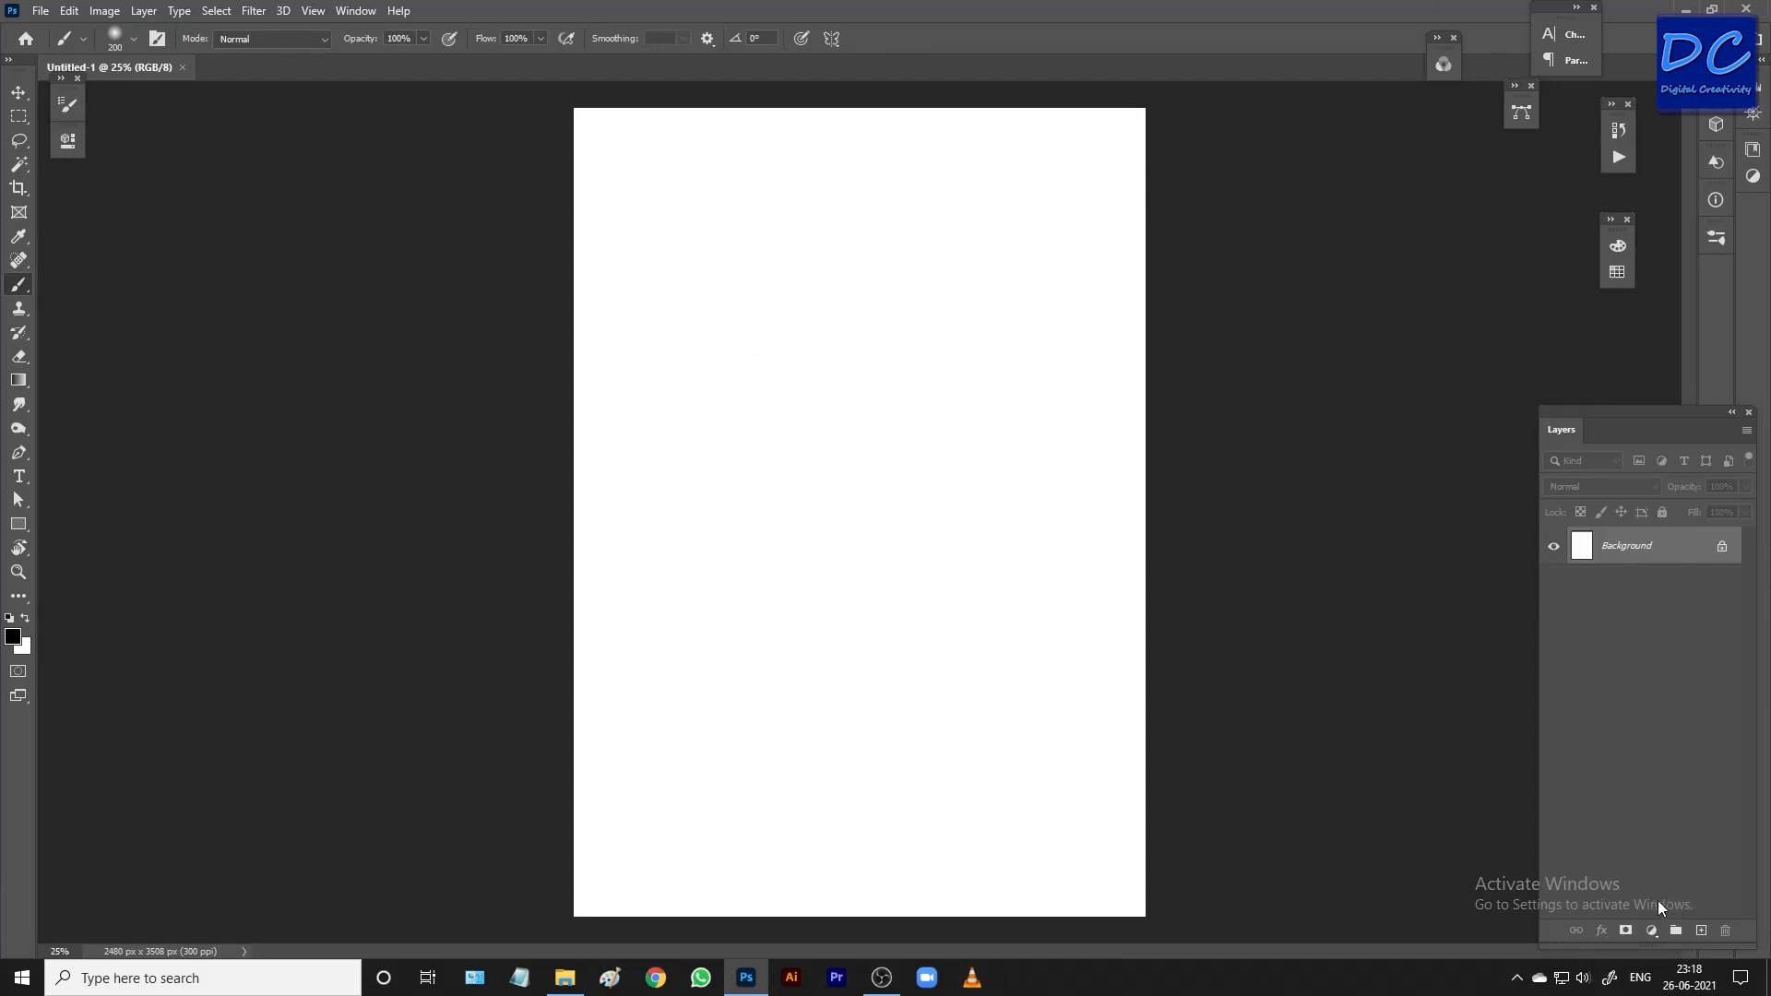
Open the unnamed mug image from the Desktop folder and copy the mug into the Untitled-1 document
left_click(40, 10)
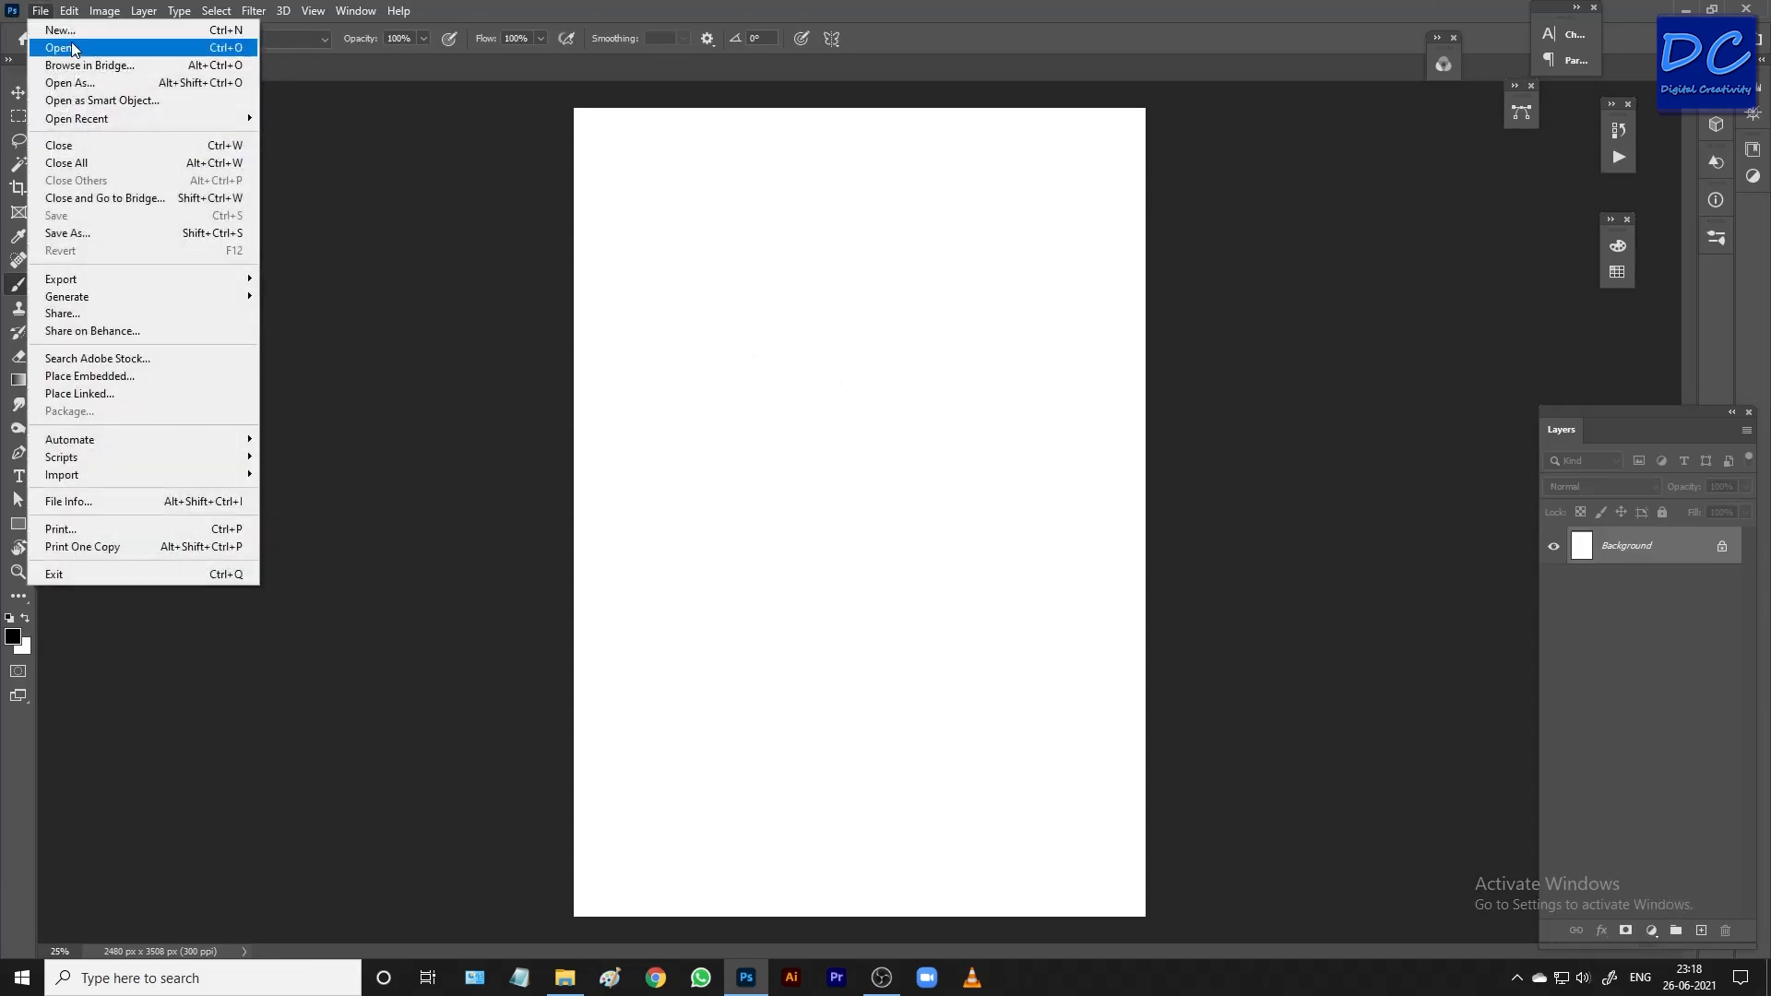
left_click(61, 48)
left_click(104, 168)
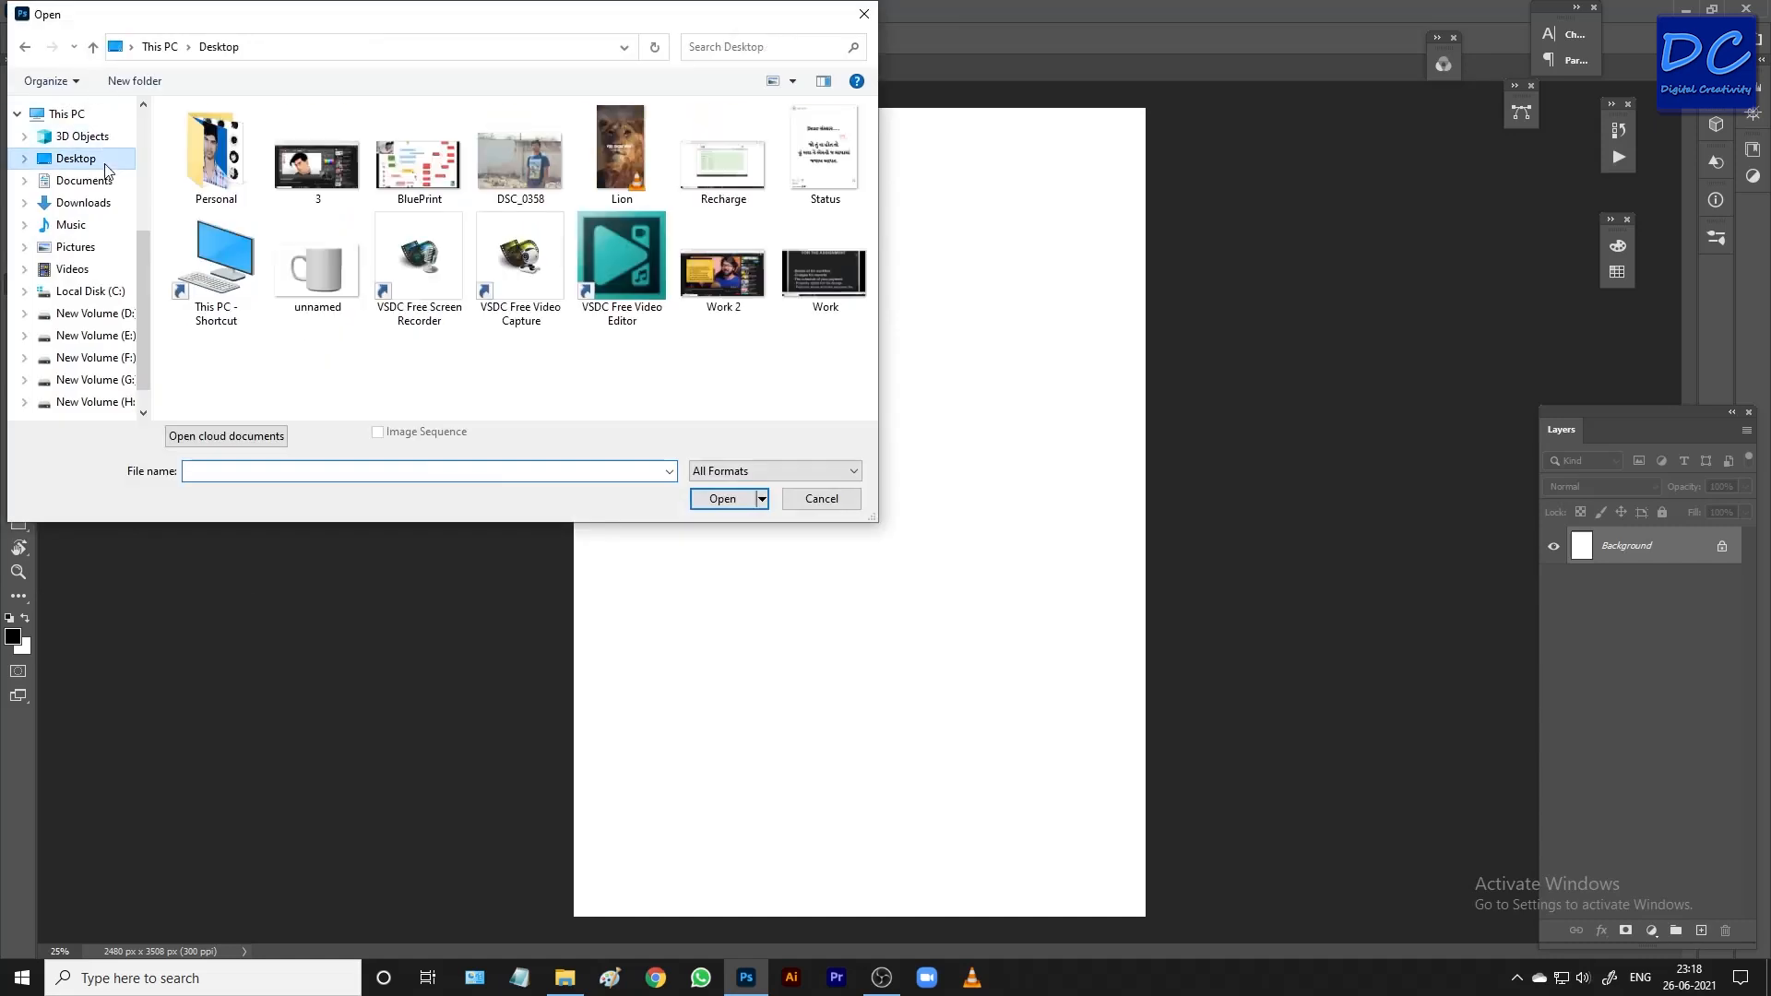
left_click(319, 271)
left_click(759, 498)
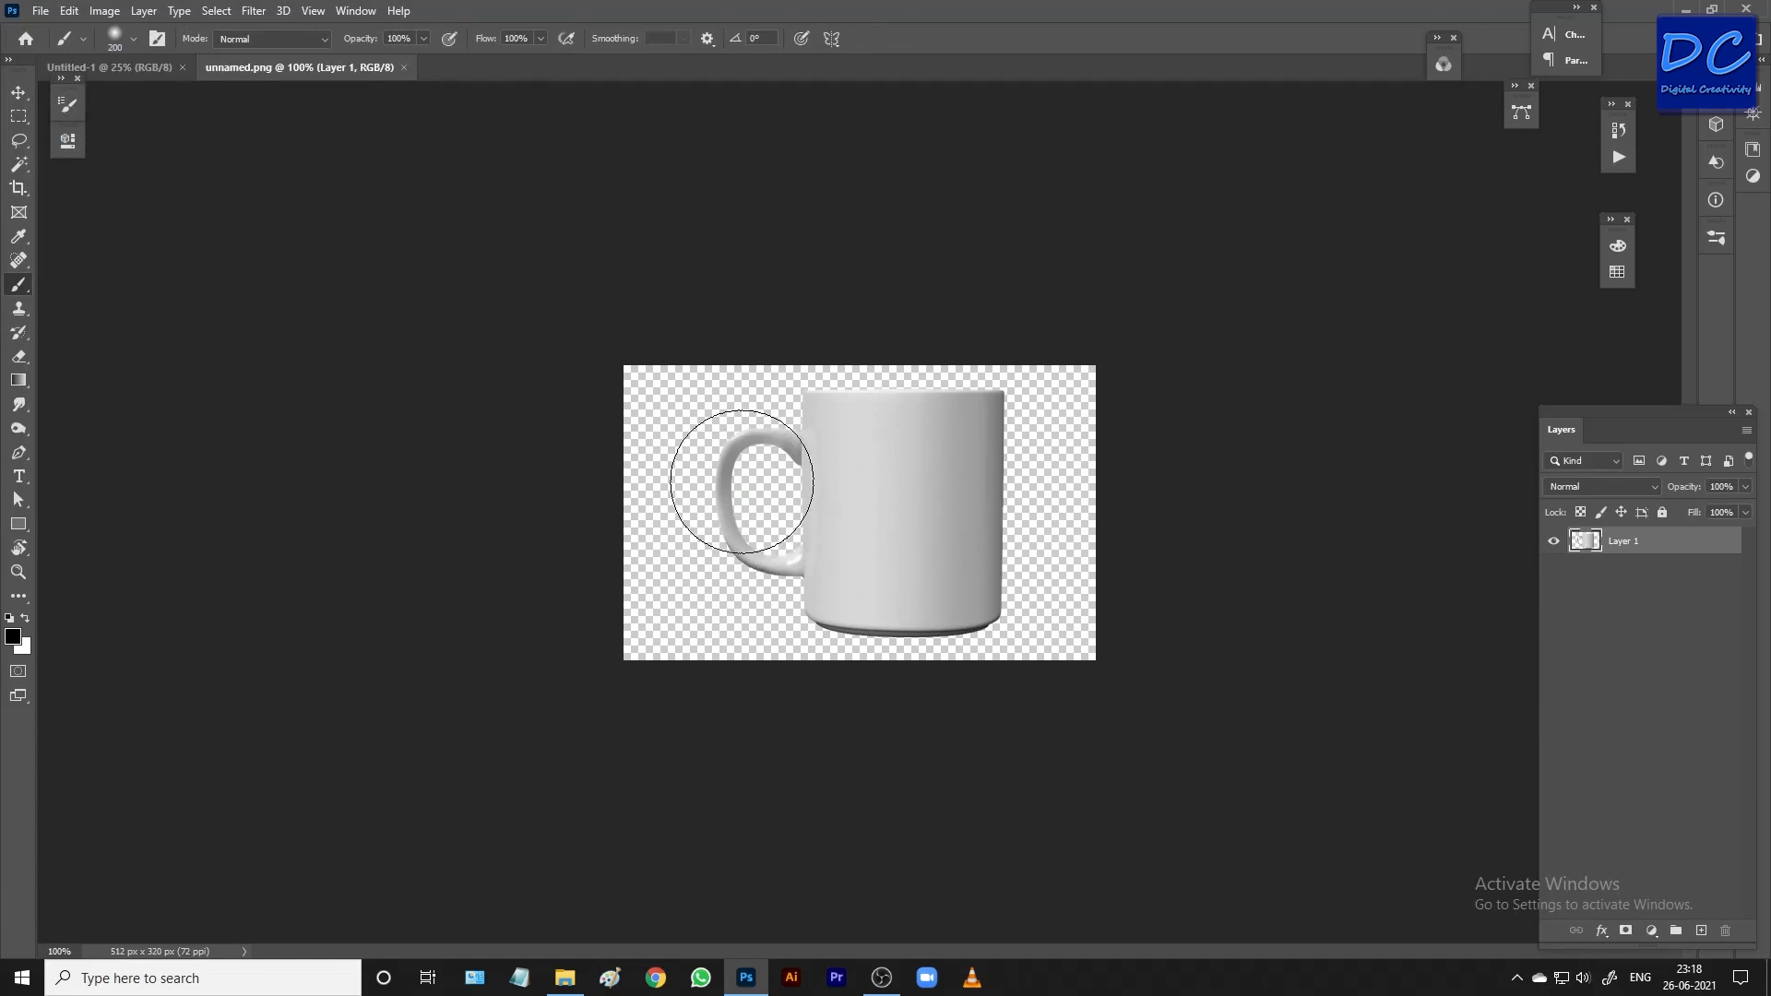
key("v")
mouse_move(885, 466)
left_mouse_down()
mouse_move(105, 79)
mouse_move(766, 487)
mouse_move(895, 499)
left_mouse_up()
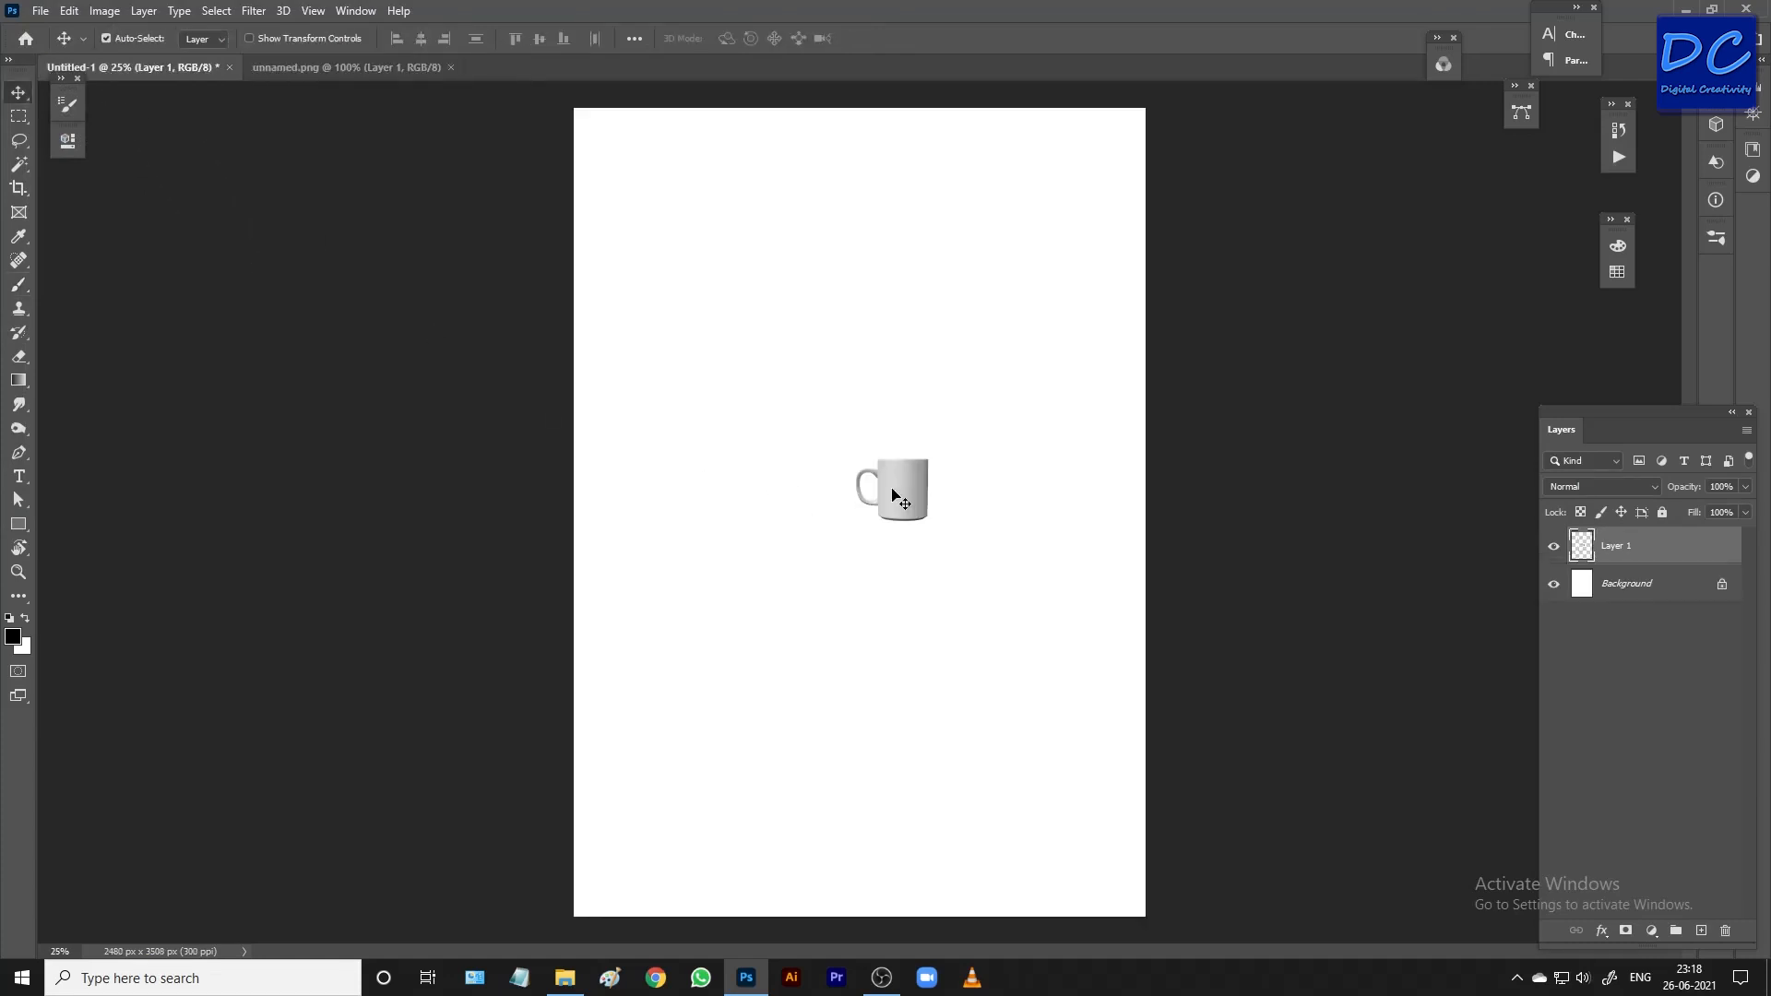
Scale the mug up to nearly the full page width and centre it on the canvas
key("ctrl+t")
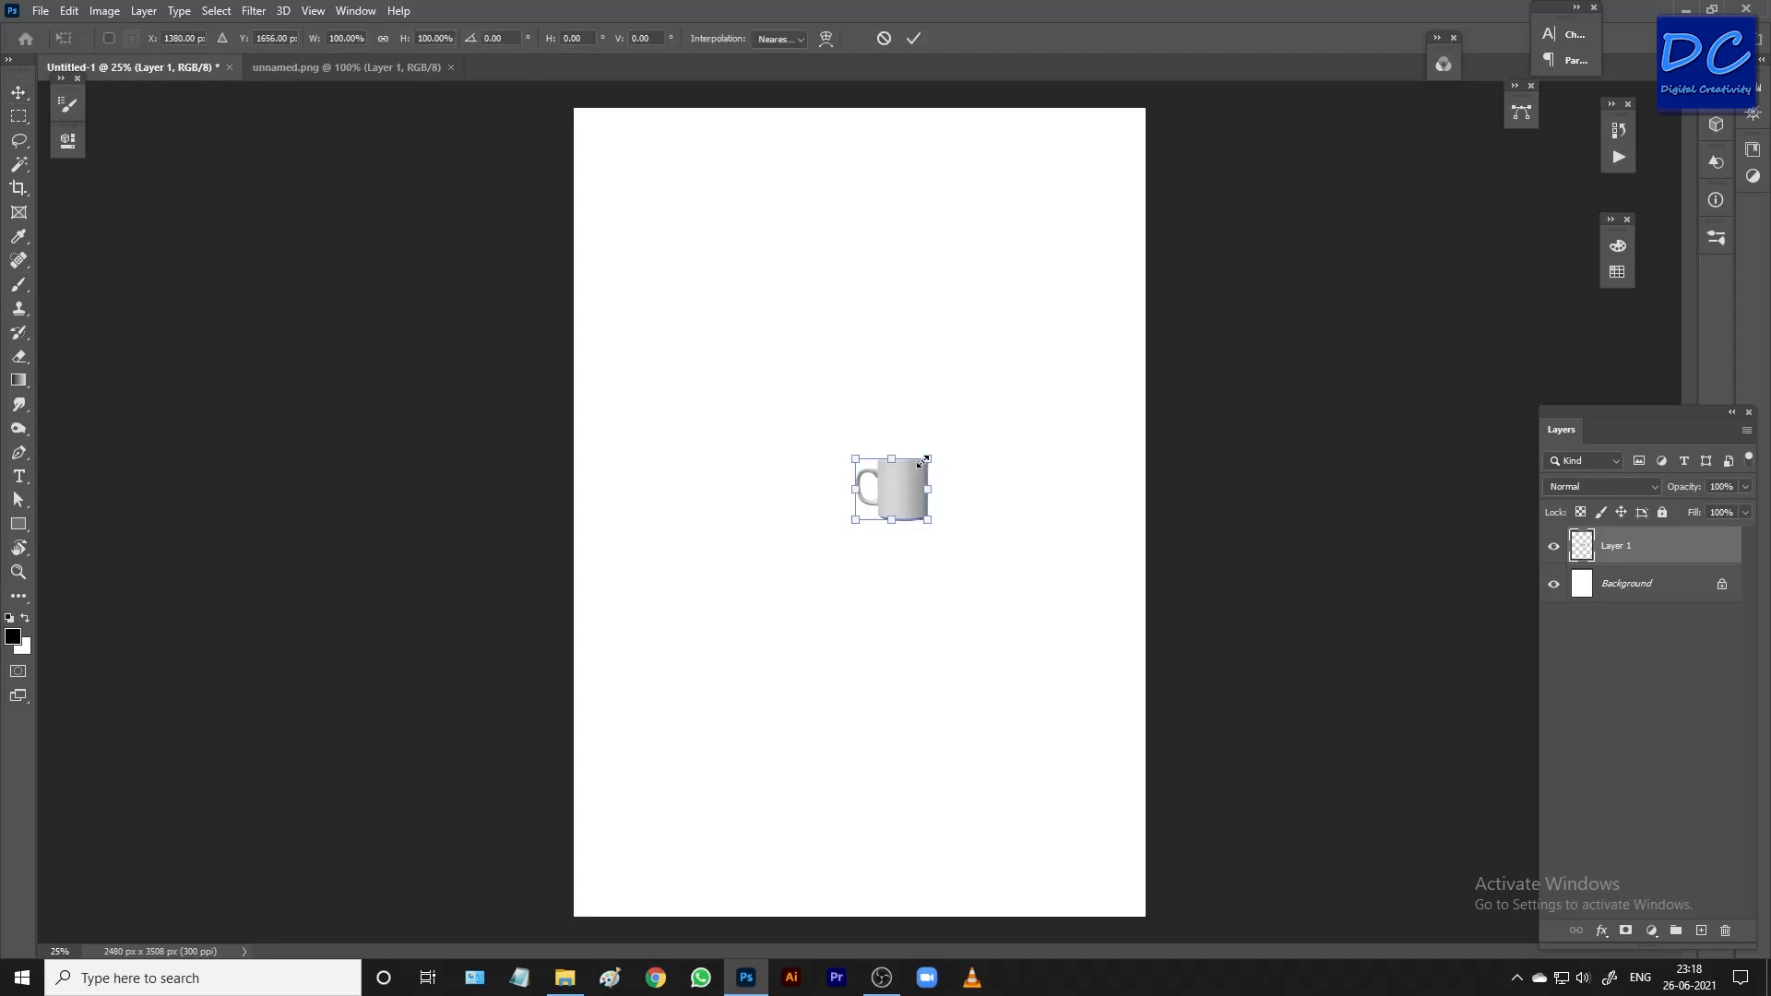
left_click_drag(927, 458, 1074, 236)
left_click_drag(967, 430, 924, 437)
left_click_drag(1076, 295, 1099, 277)
left_click_drag(951, 411, 953, 413)
key("Return")
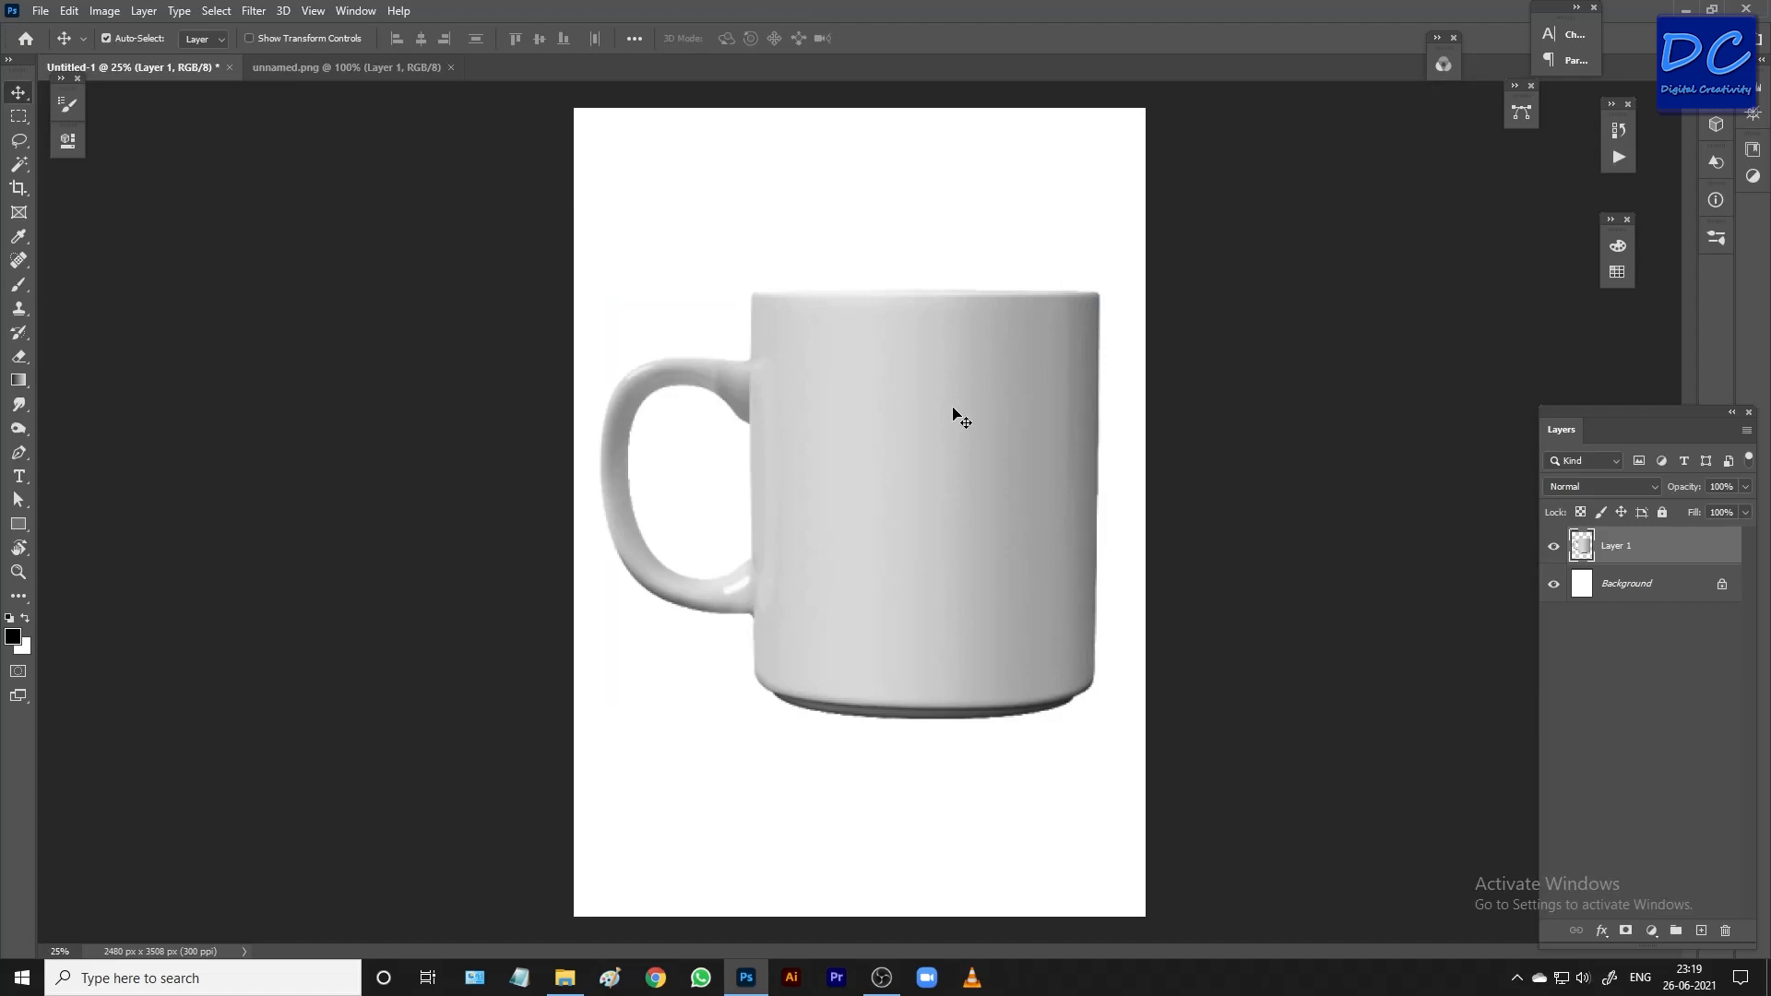
Load the mug's outline as a selection and add a new layer above it
left_click(1581, 551, "ctrl")
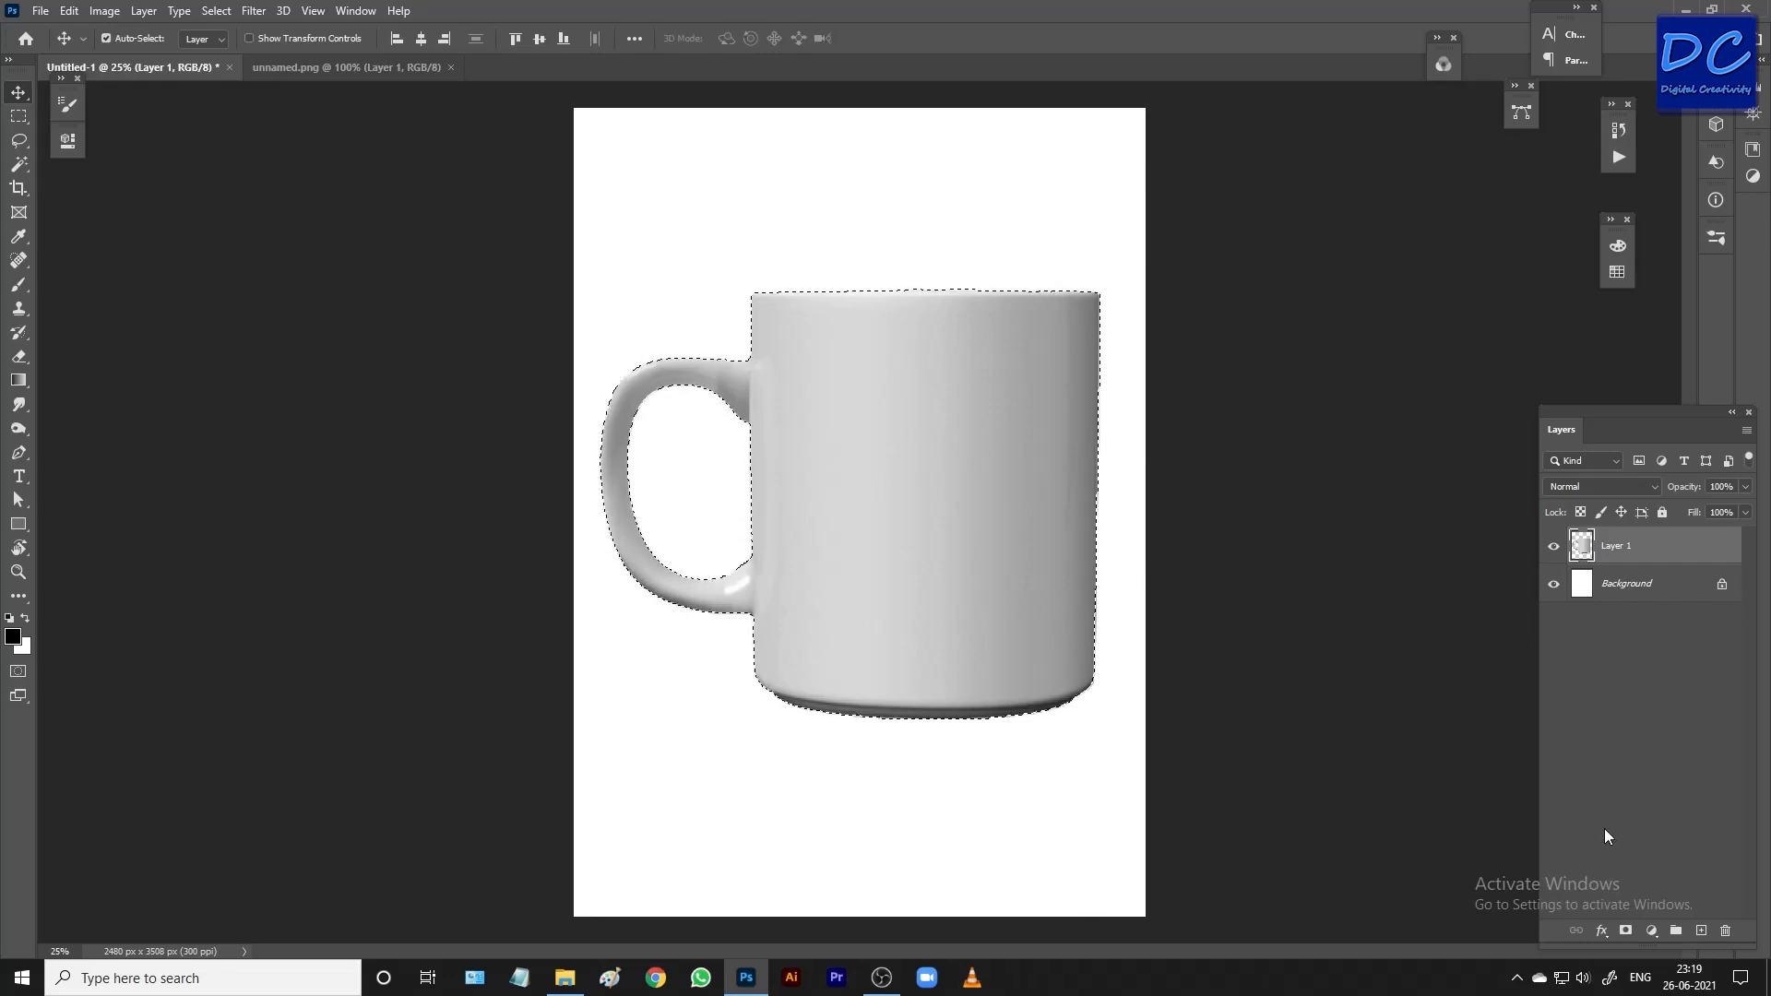
left_click(1701, 928)
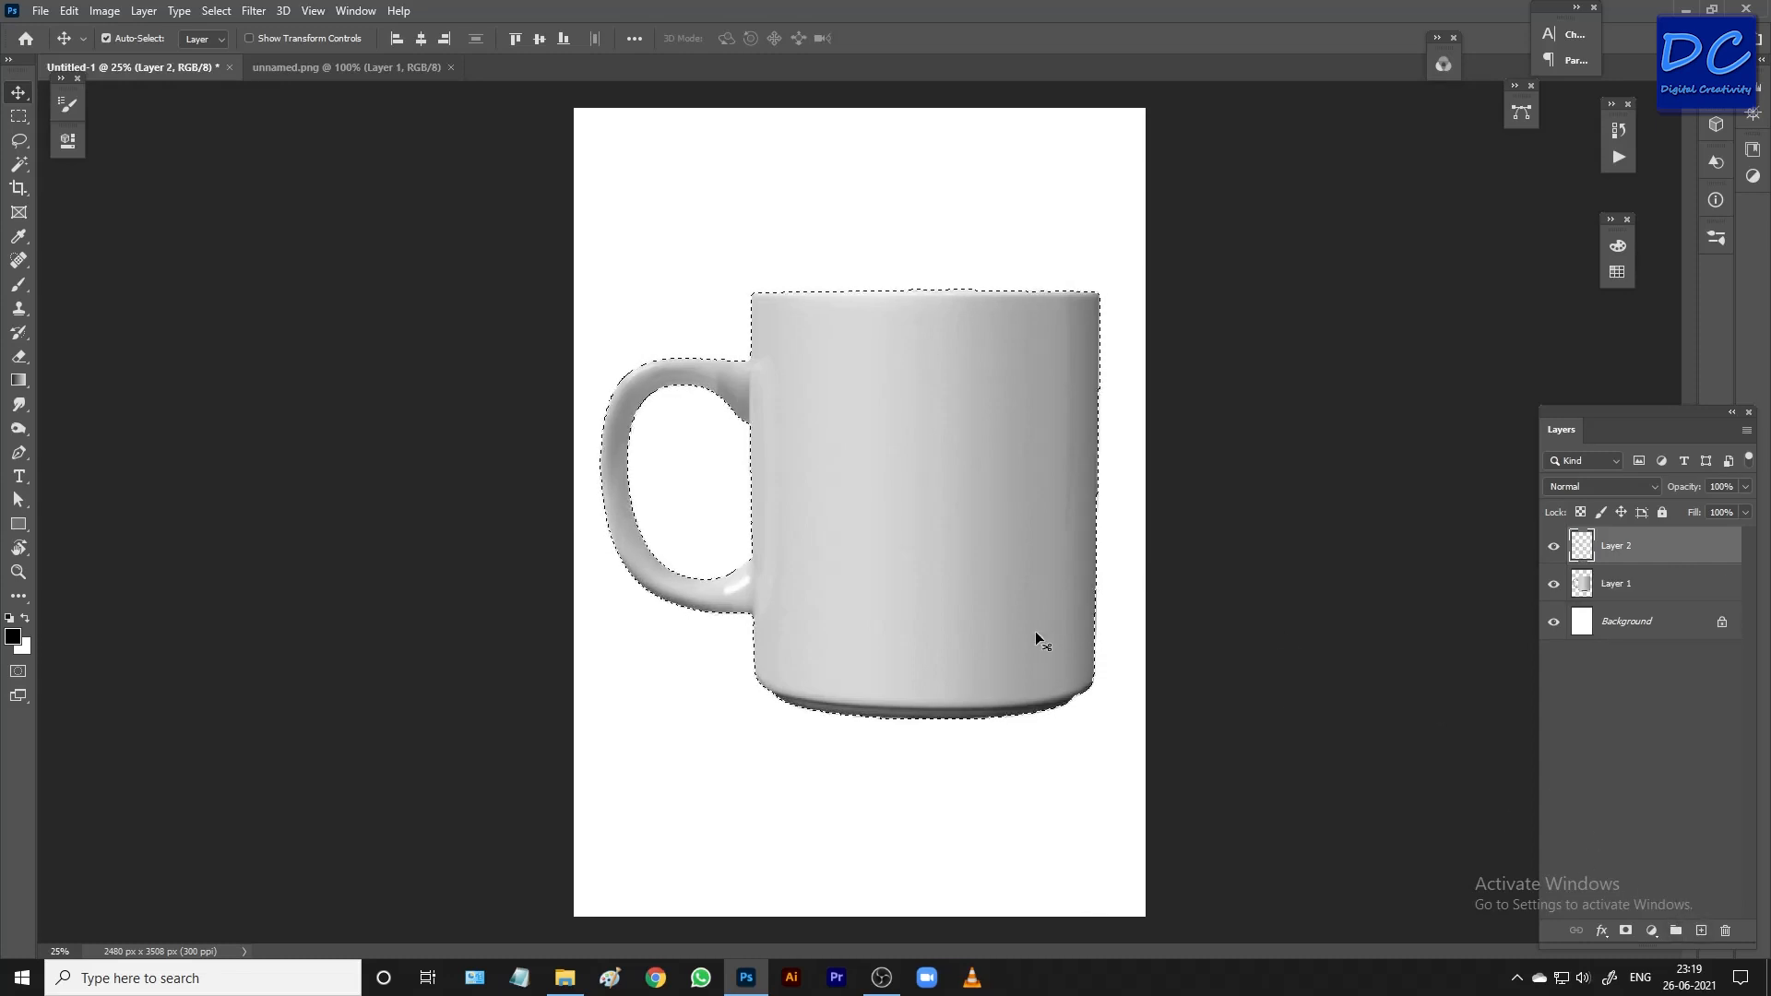
Edit the Gradient tool's gradient and set its starting color stop to cyan (00d4f0)
left_click(18, 381)
left_click(174, 38)
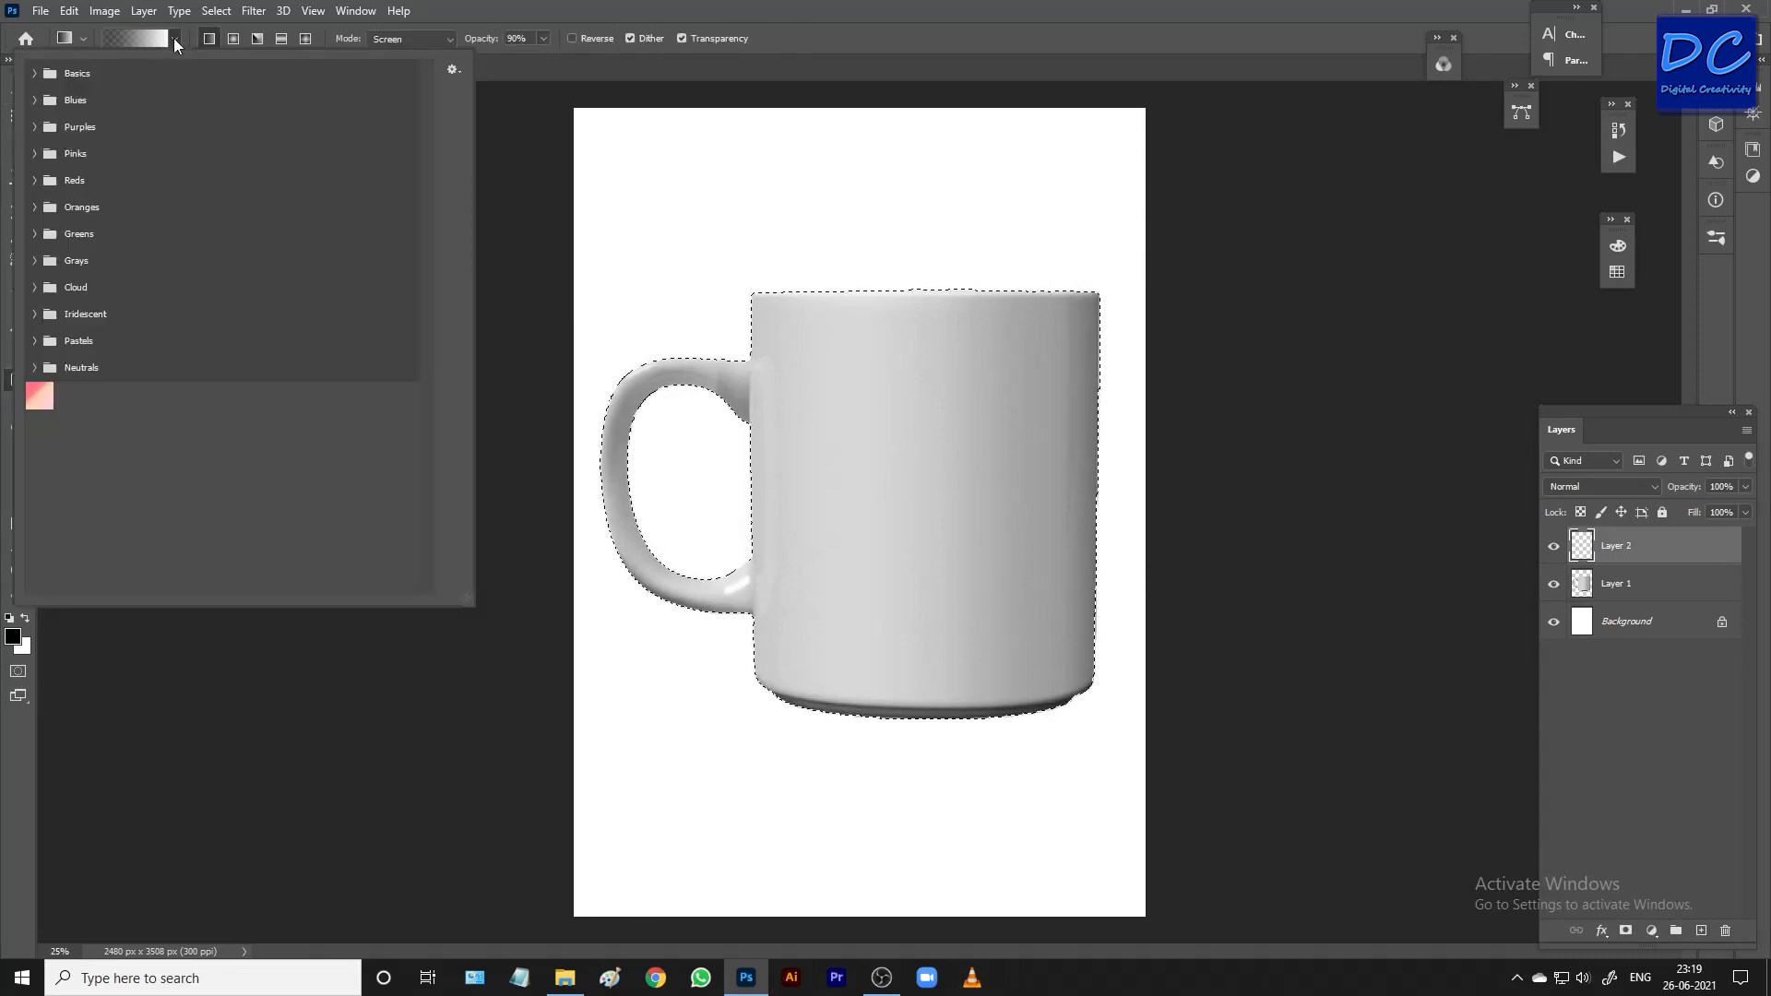
left_click(132, 38)
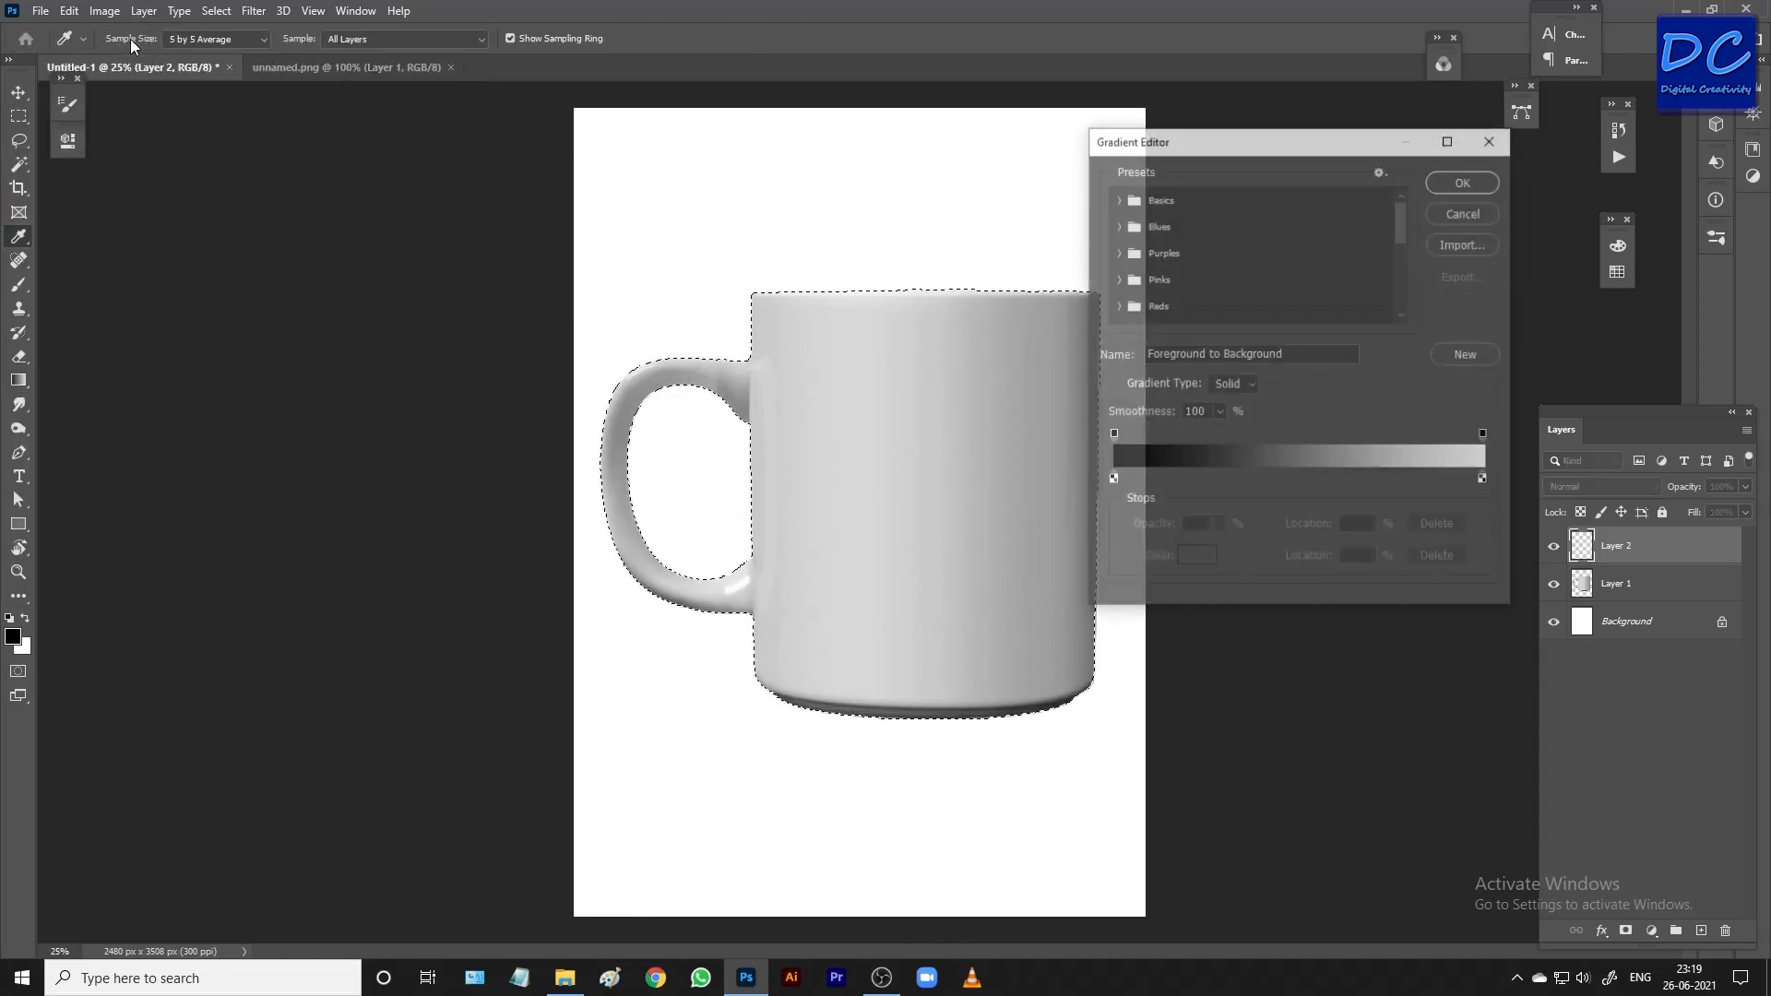
left_click_drag(1203, 145, 208, 230)
left_click(109, 568)
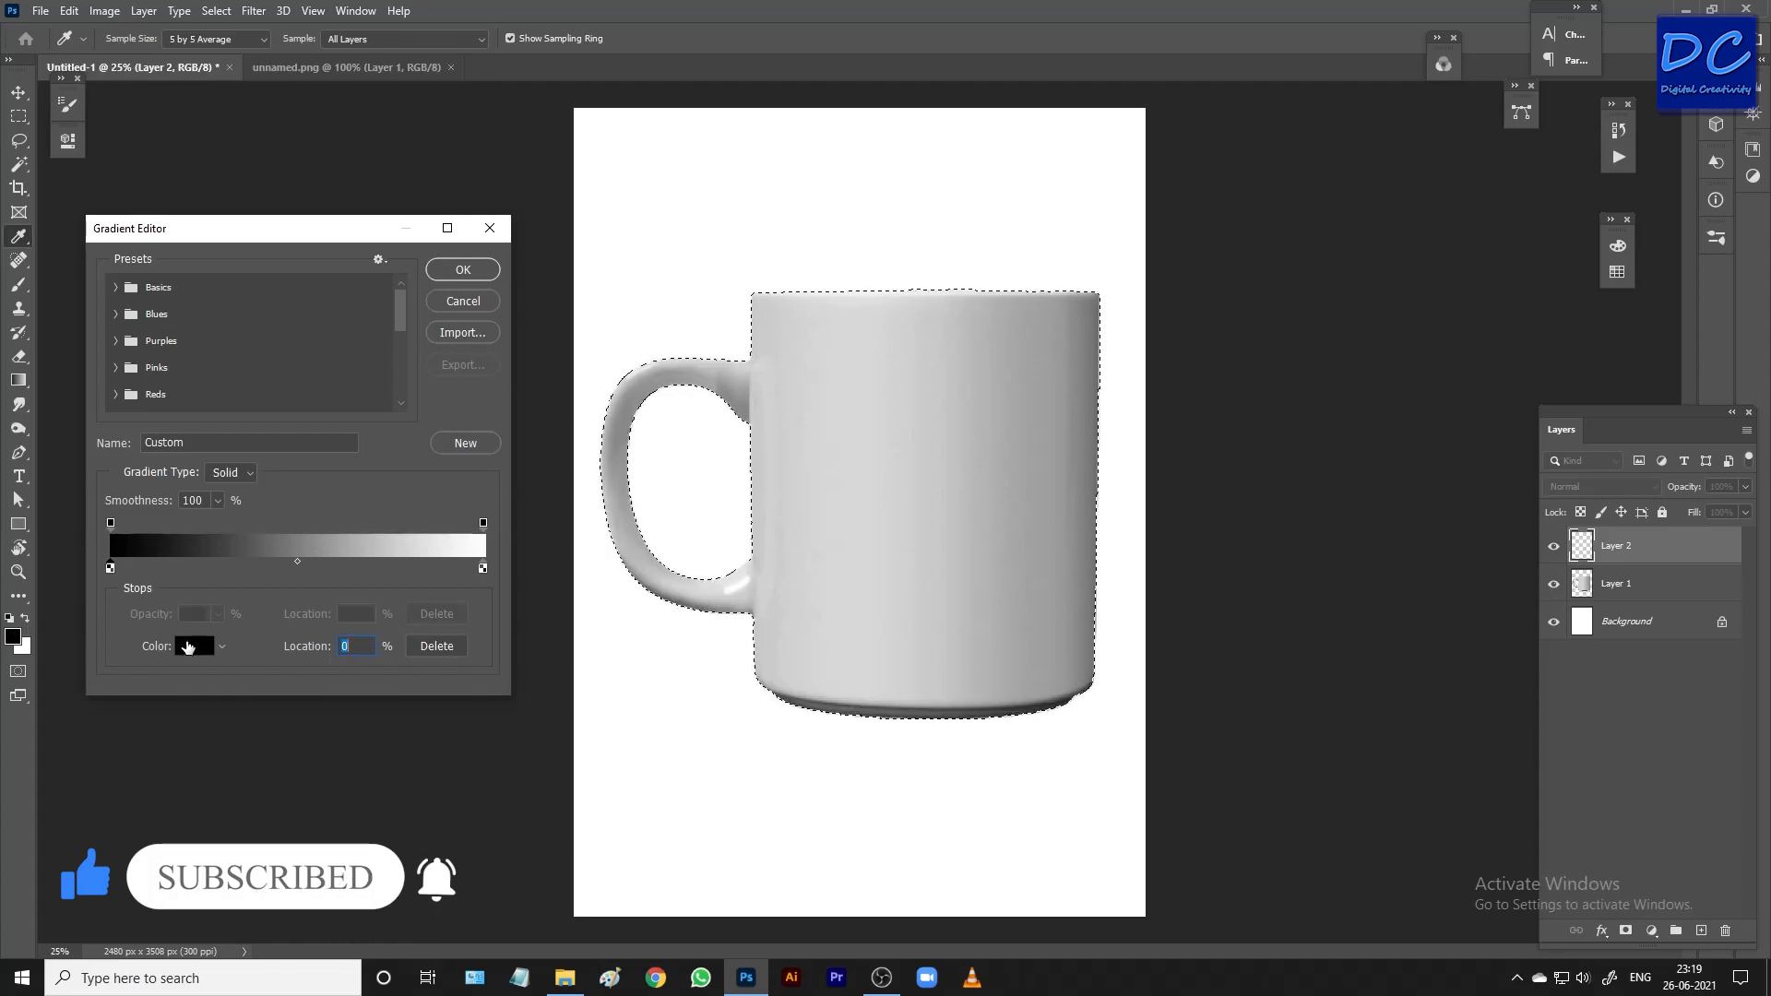
left_click(199, 653)
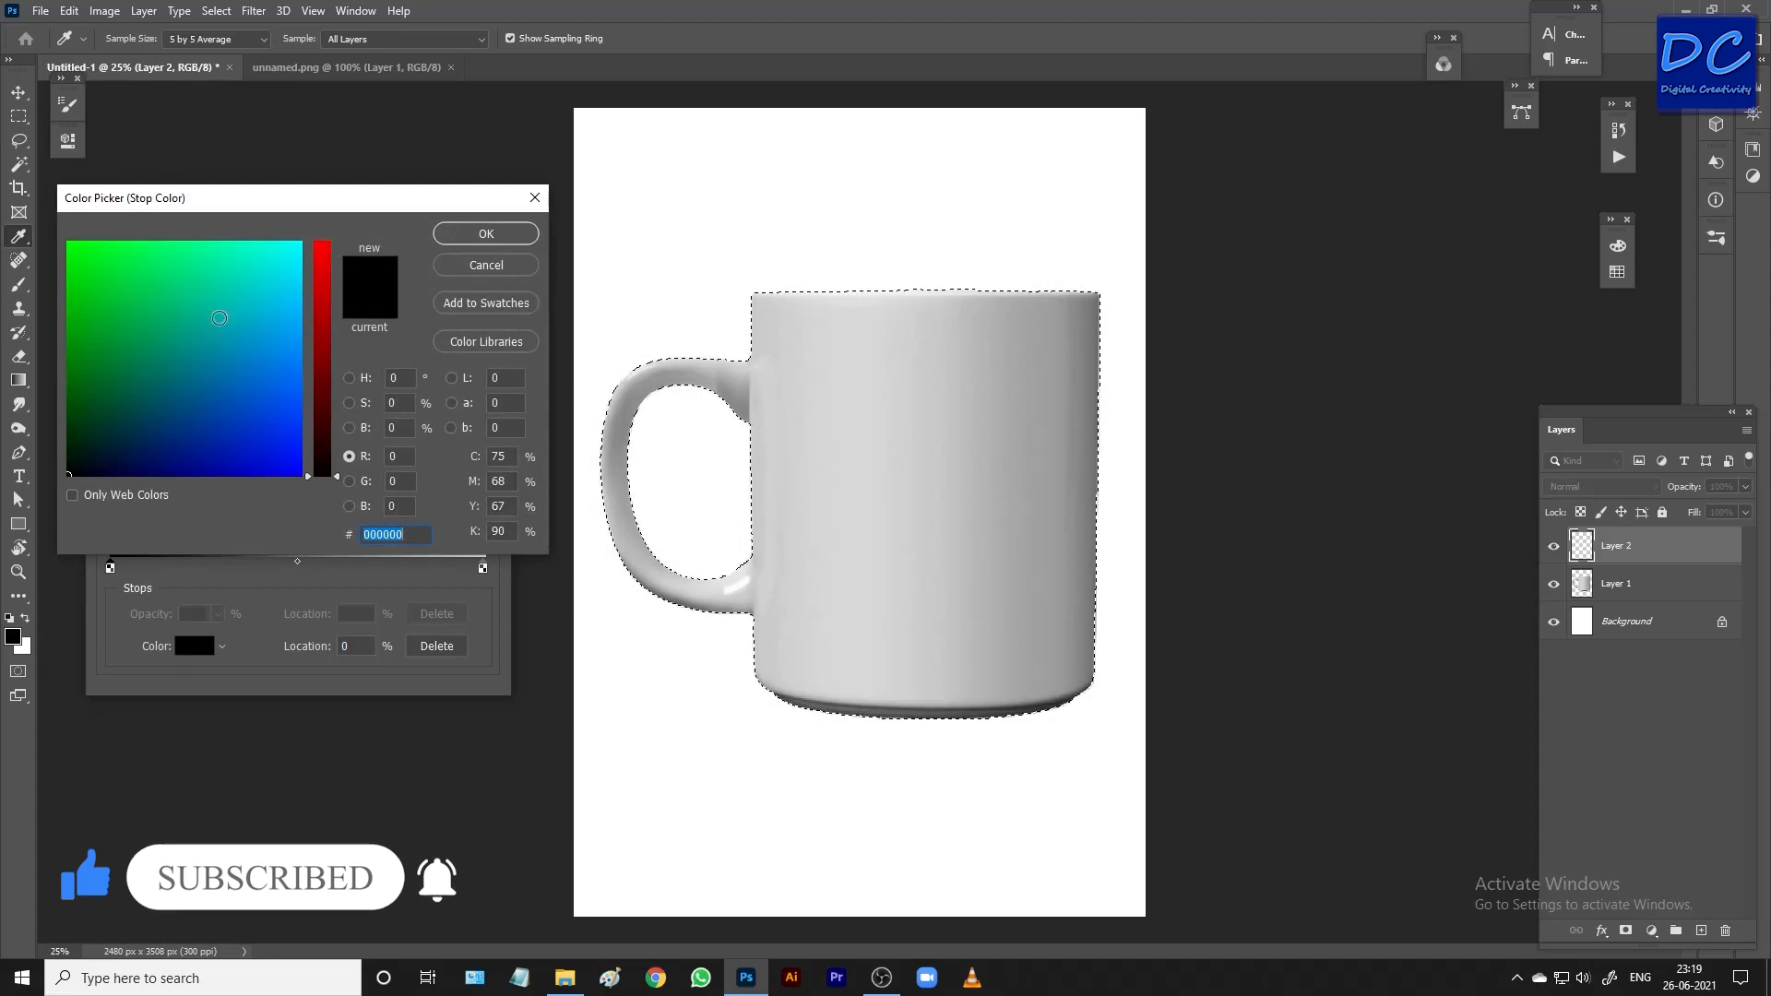
left_click(97, 279)
left_click_drag(98, 280, 287, 280)
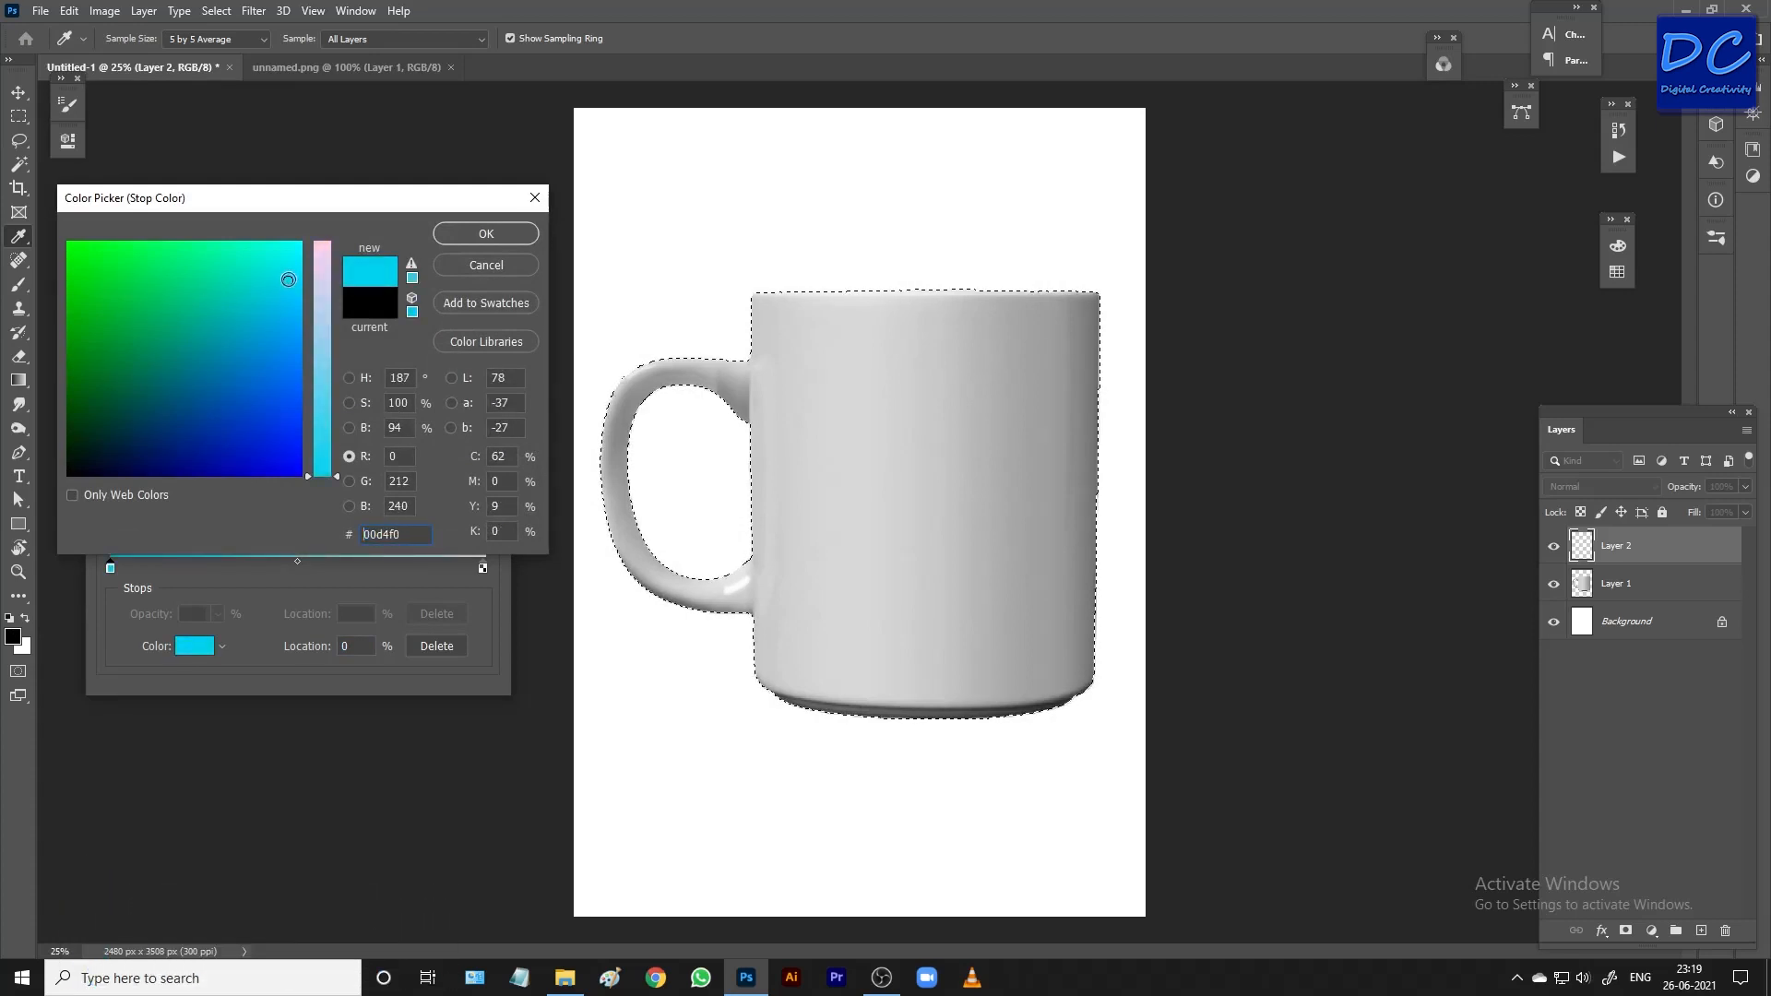
left_click(481, 238)
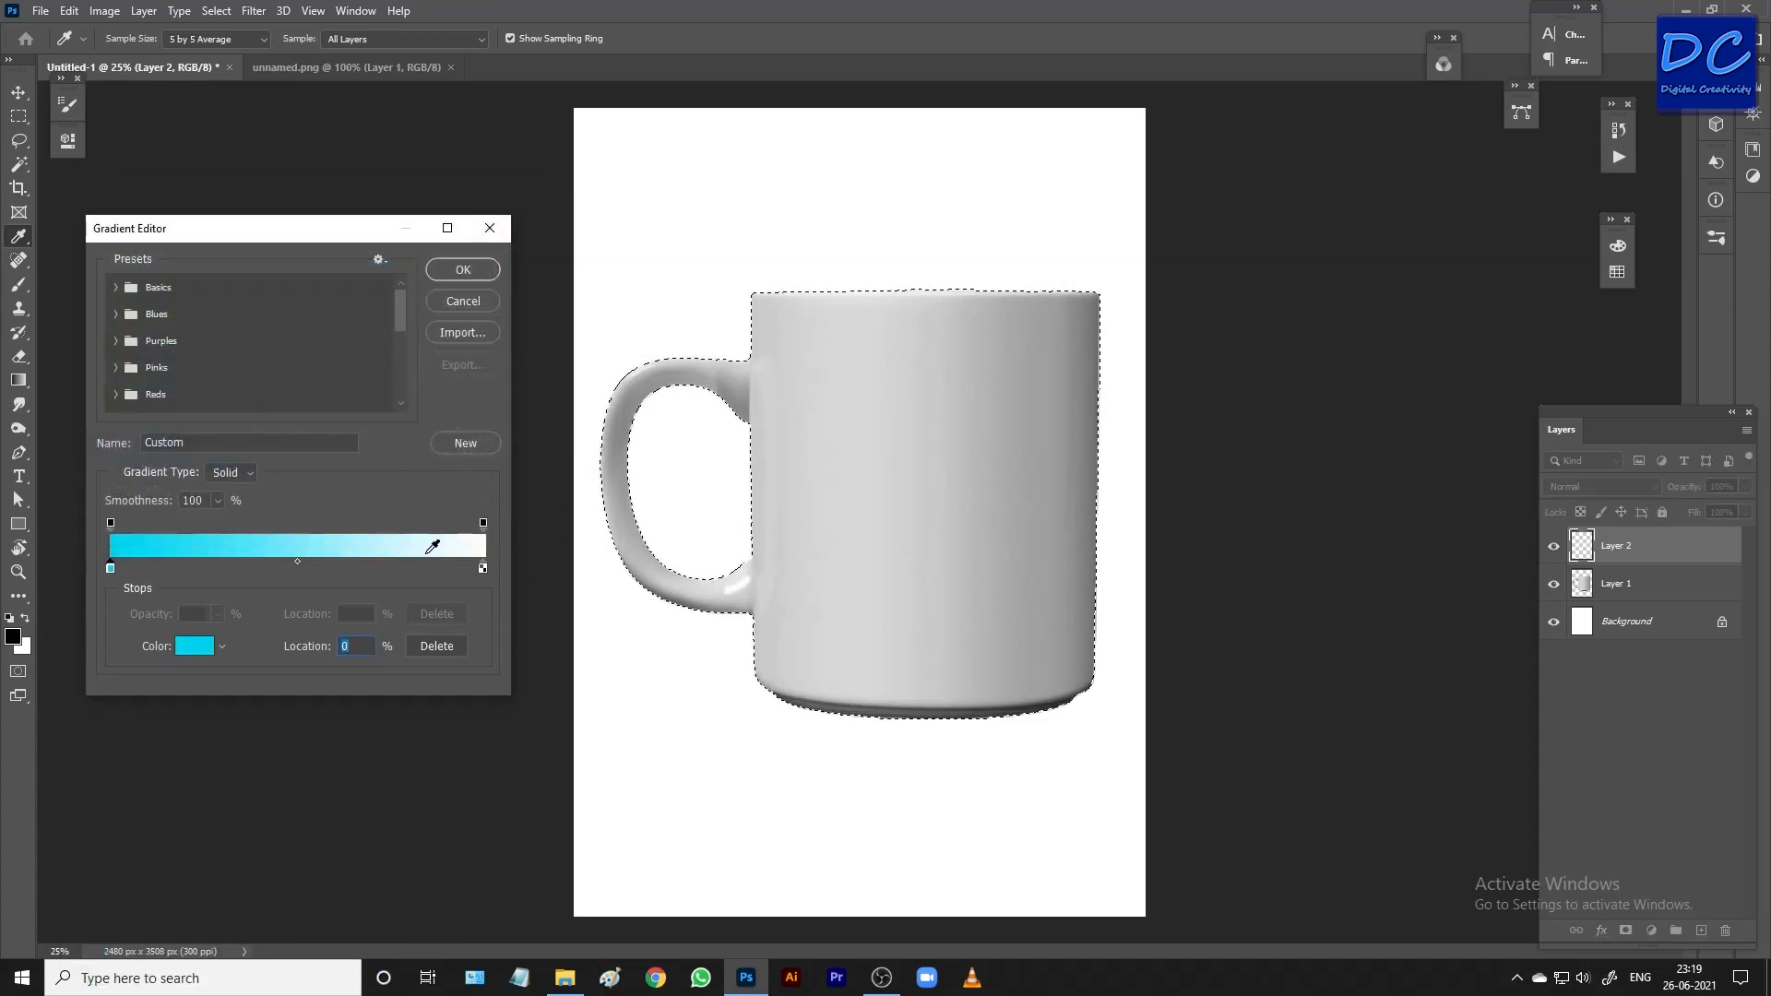
Set the gradient's end color stop at 100% to yellow
left_click(483, 565)
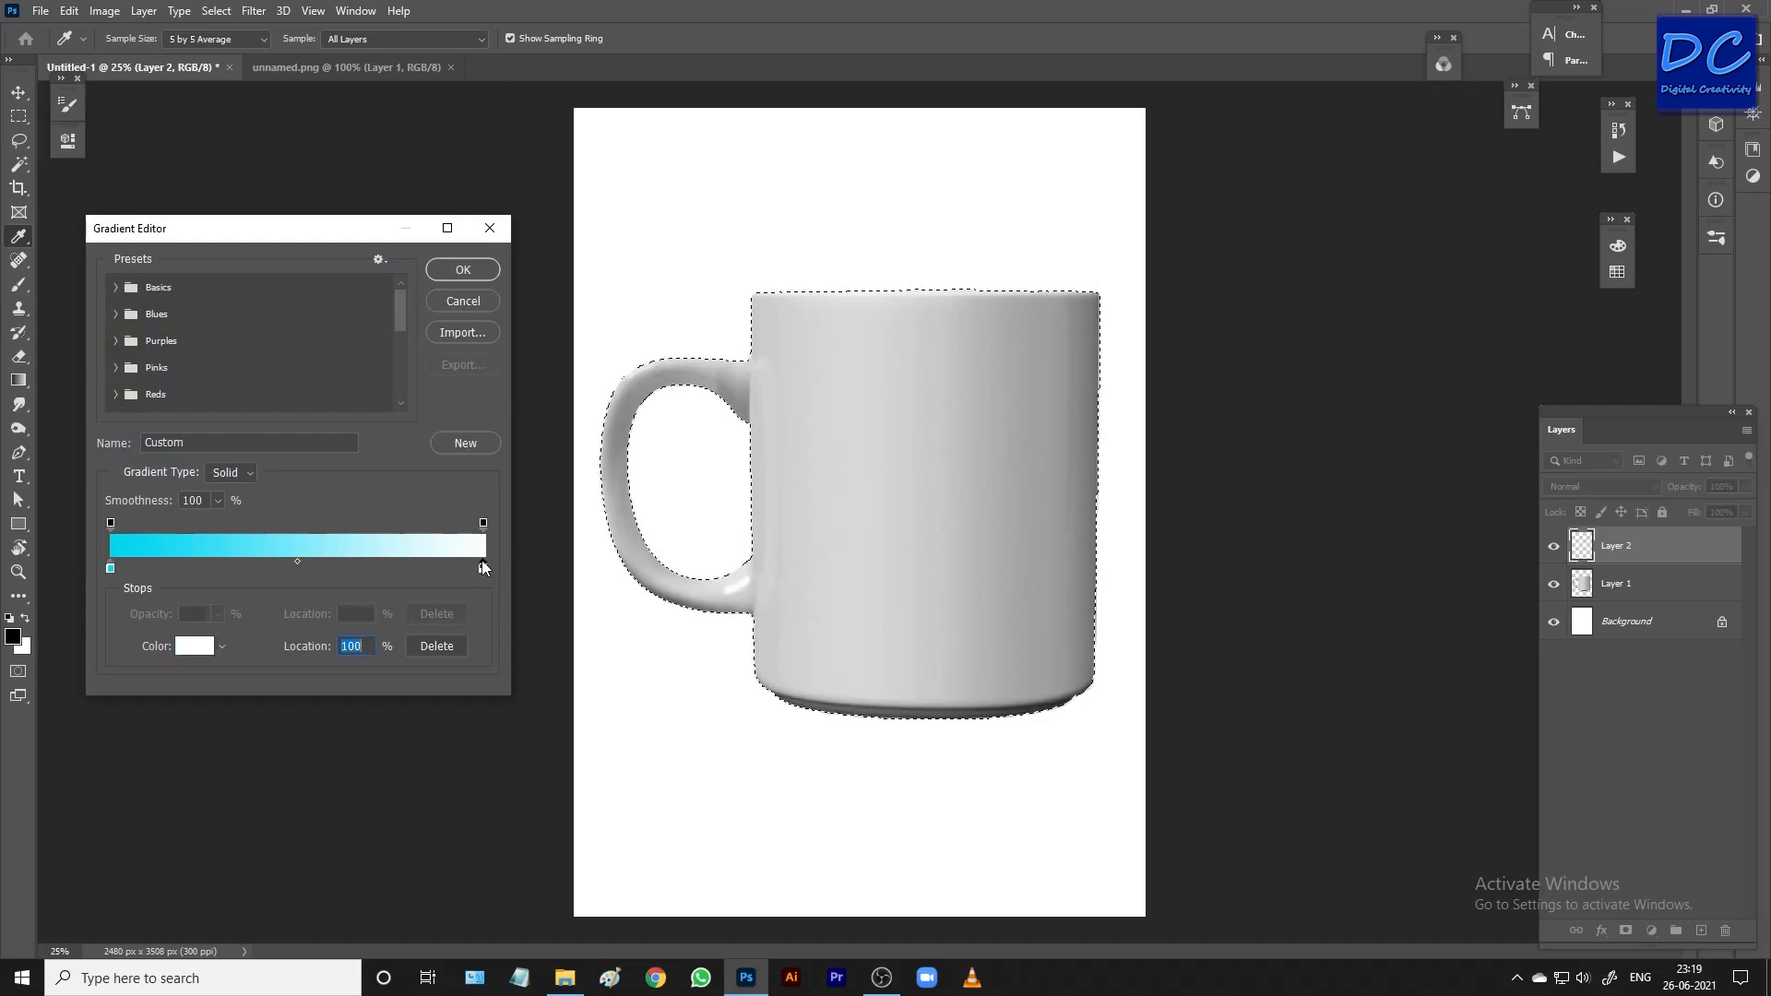
left_click(183, 649)
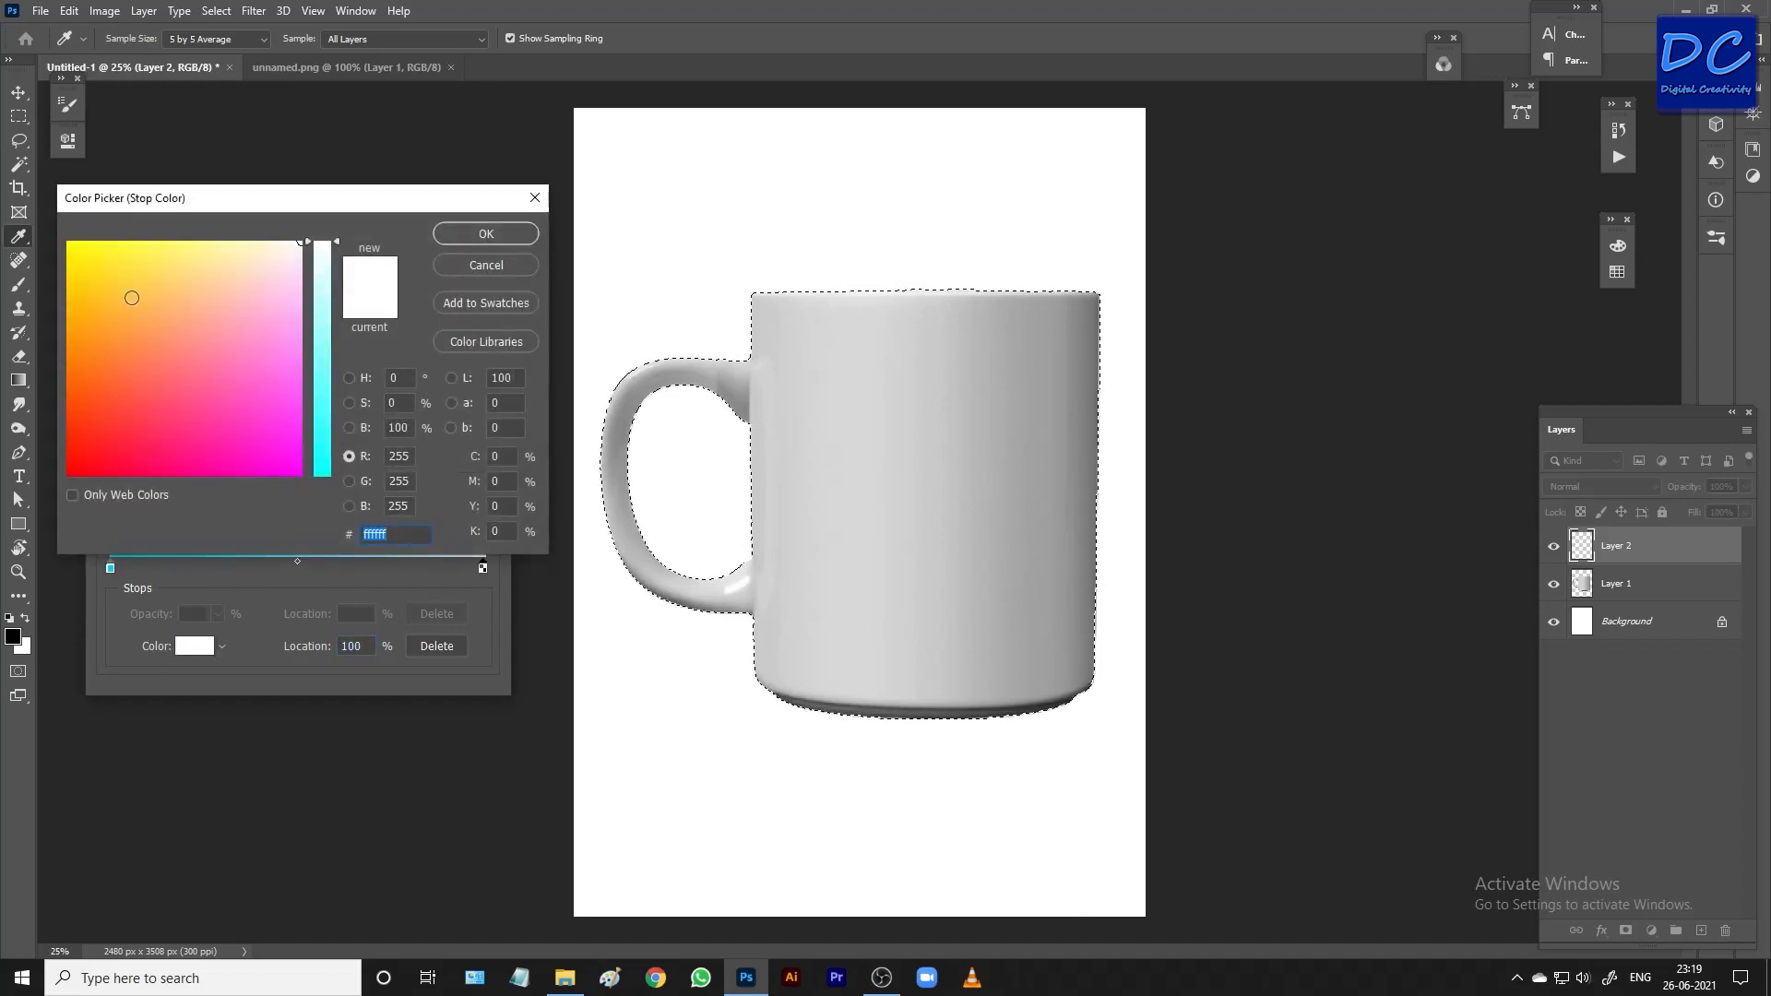
left_click(69, 263)
left_click(451, 242)
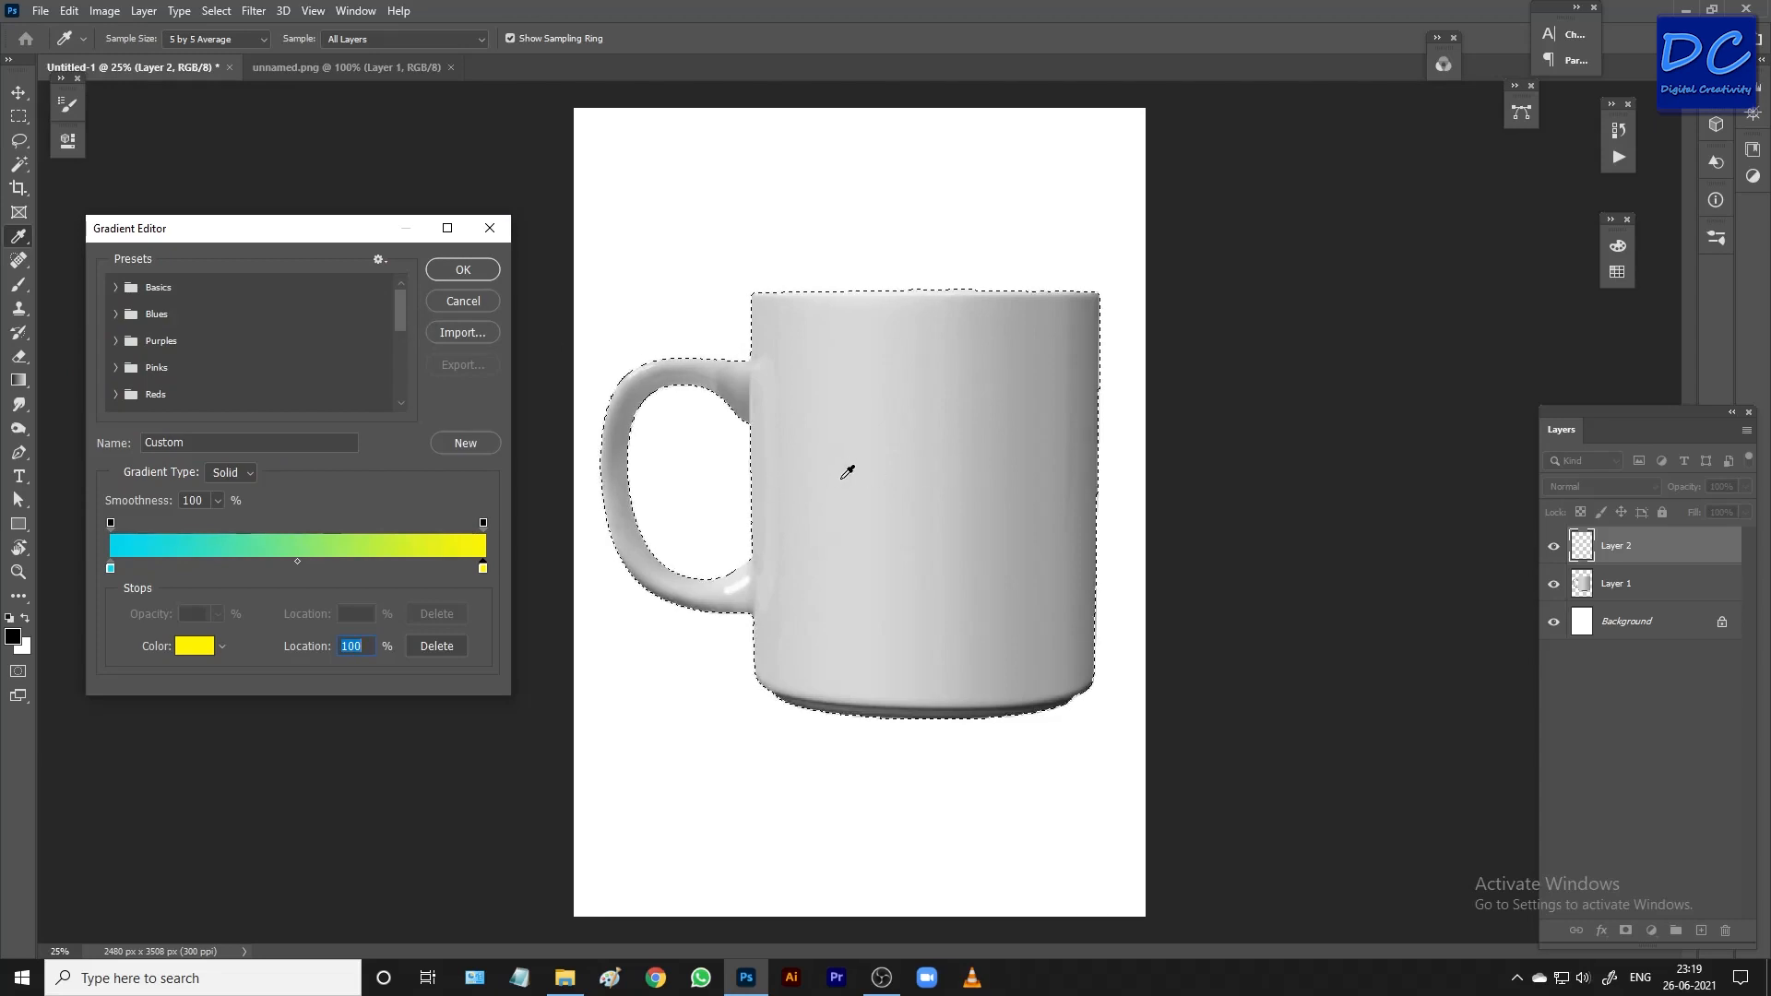
Accept the cyan-to-yellow gradient and draw it across the selected mug on Layer 2
left_click(463, 270)
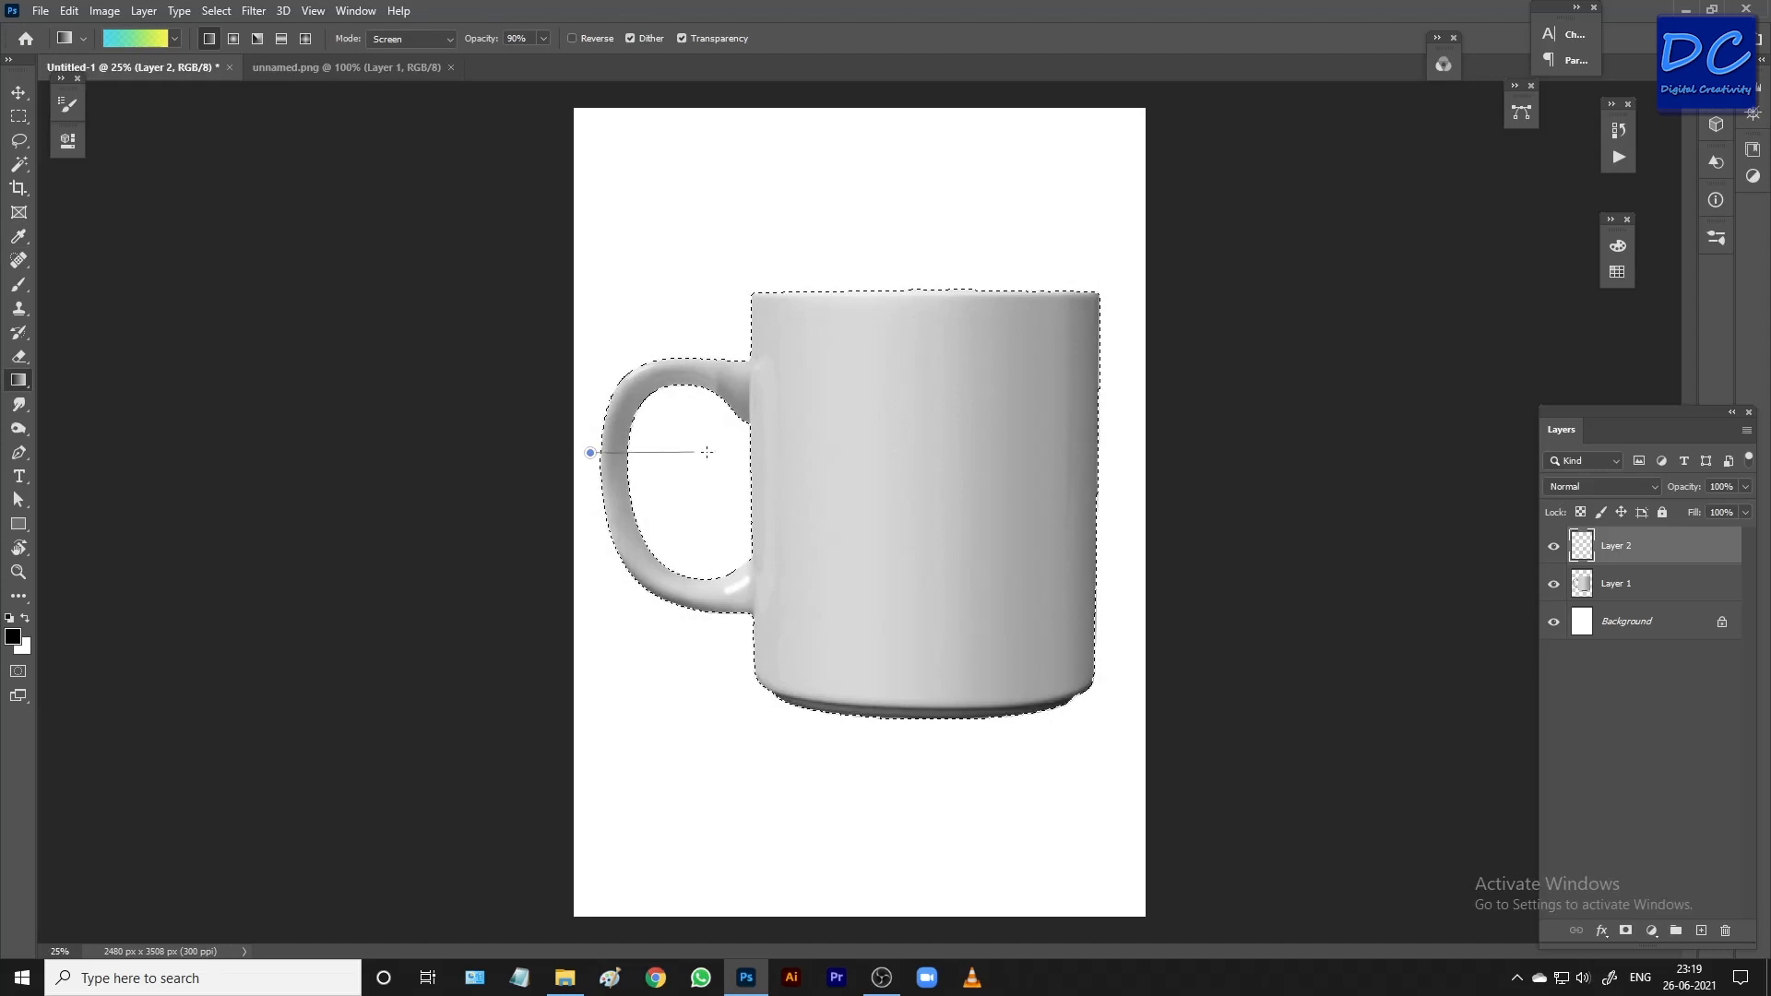
left_click_drag(1048, 464, 1047, 464)
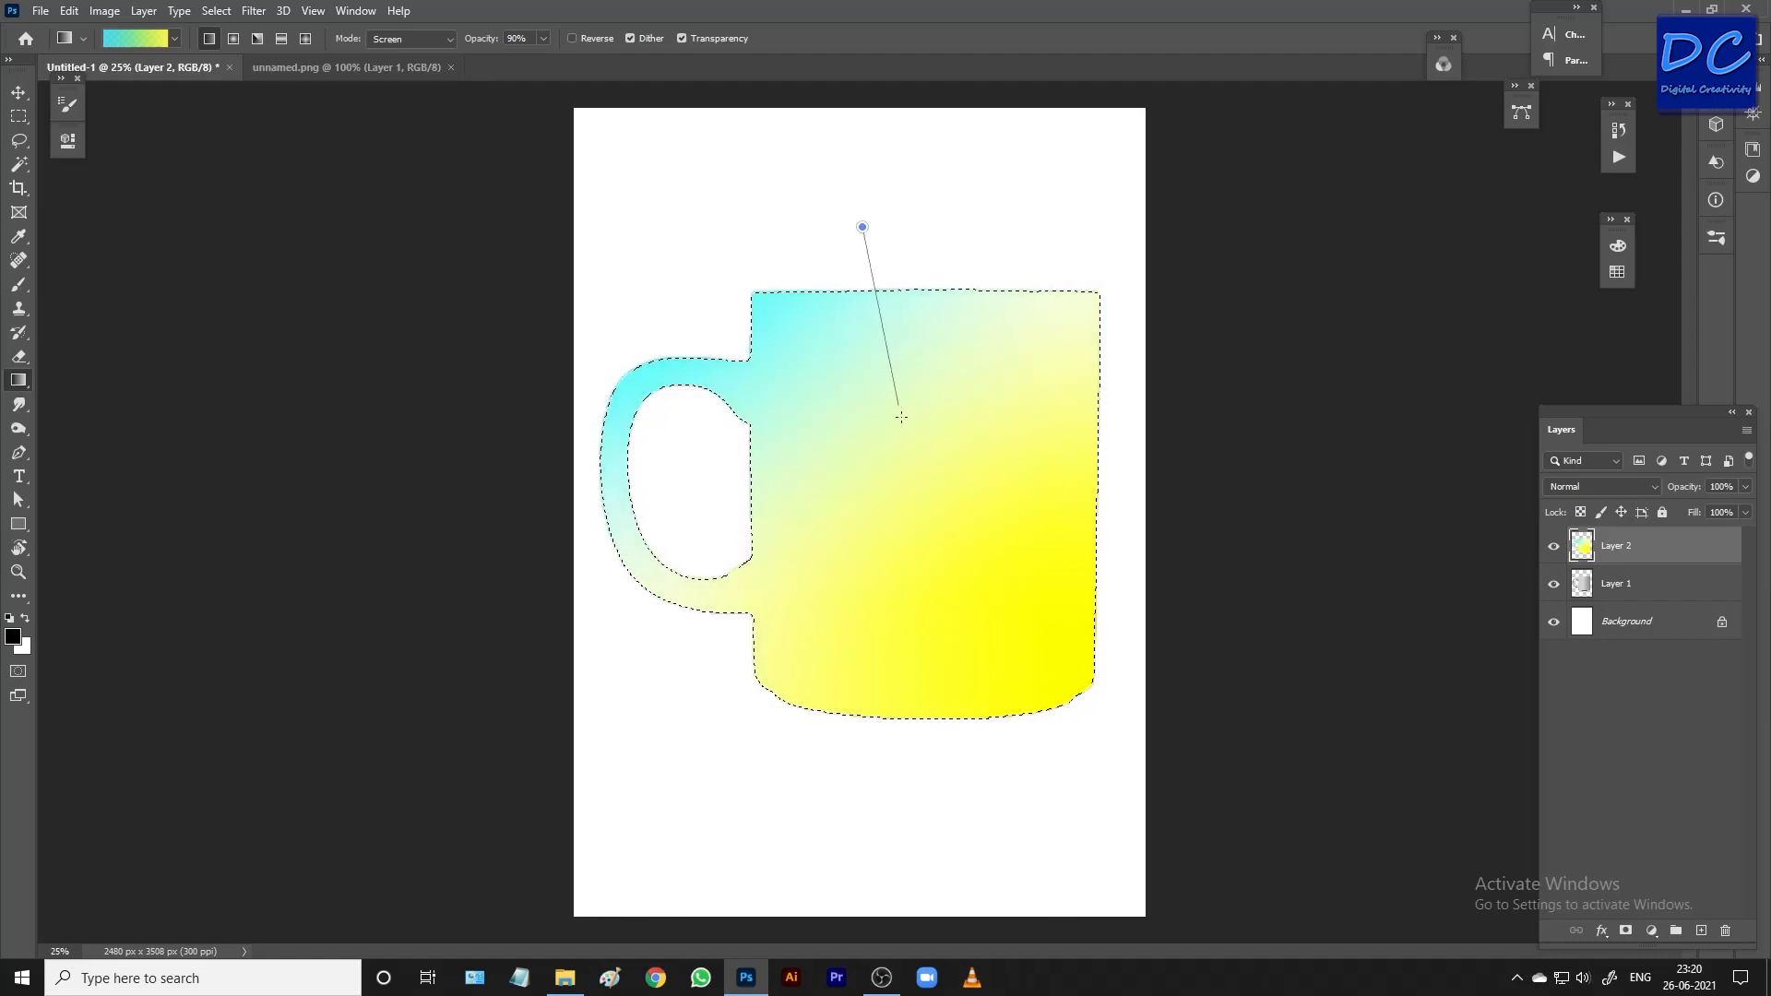
left_click_drag(901, 417, 932, 523)
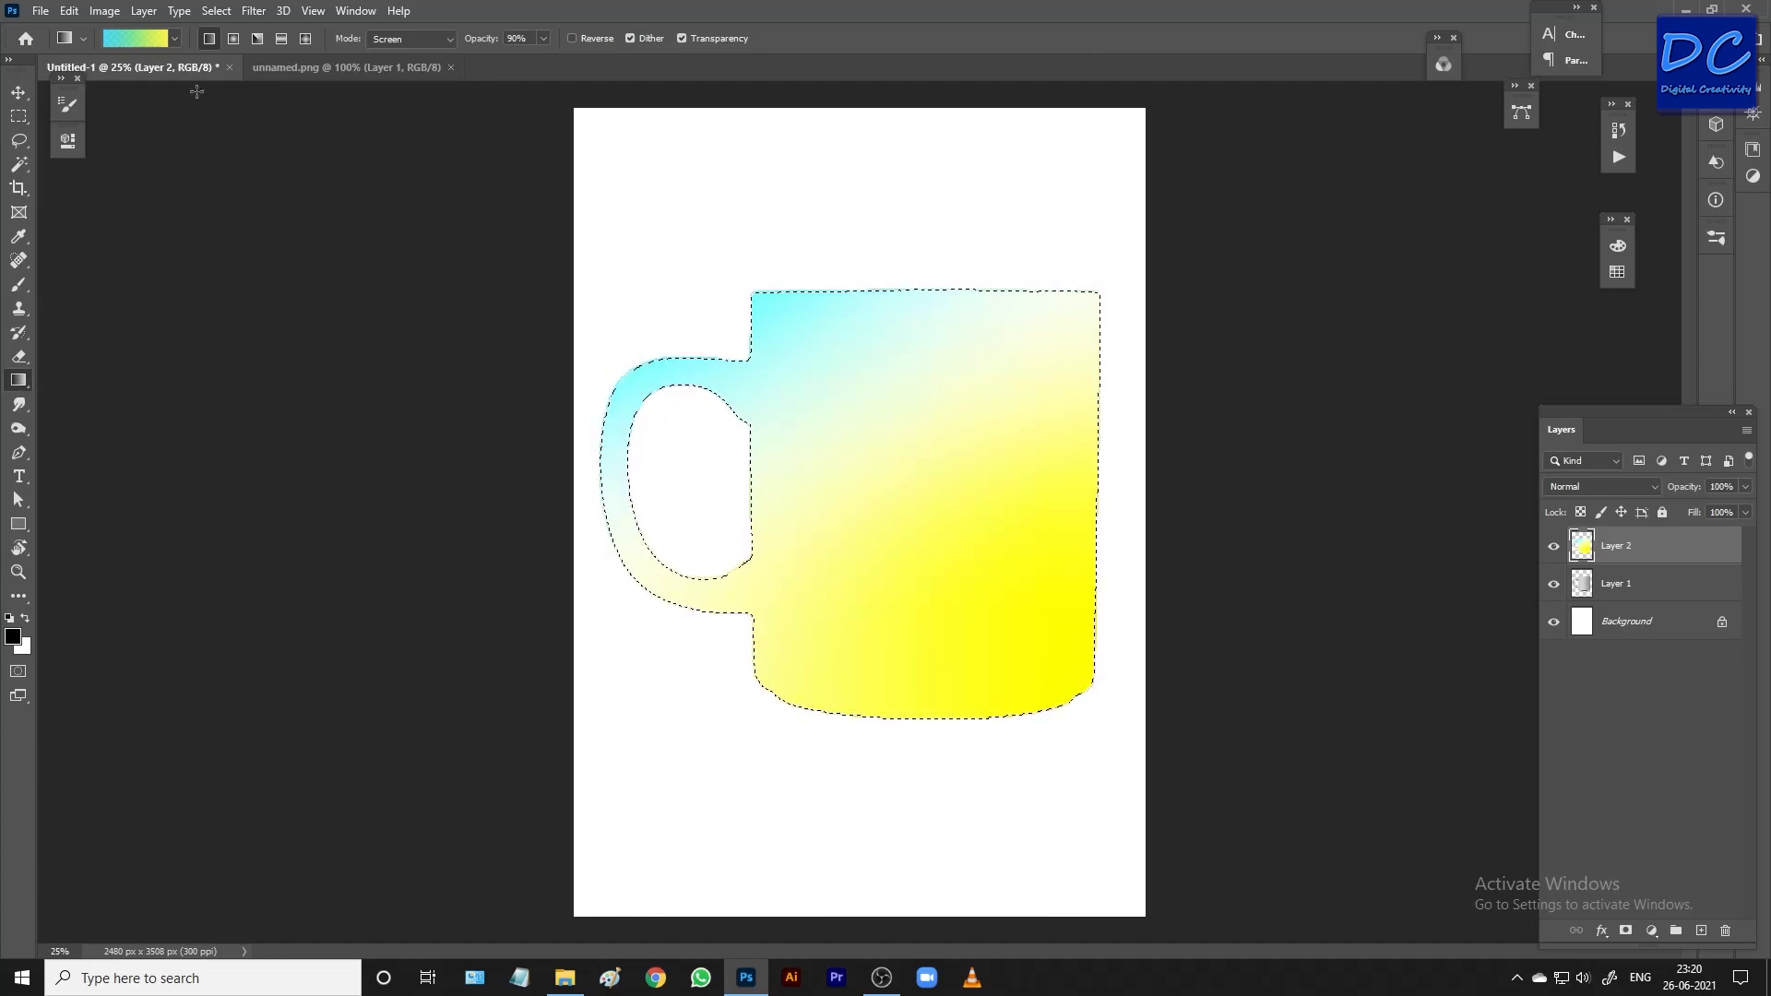
Move the gradient's cyan stop to 24% and its yellow stop to 76%, adding new color stops at both ends
left_click(144, 39)
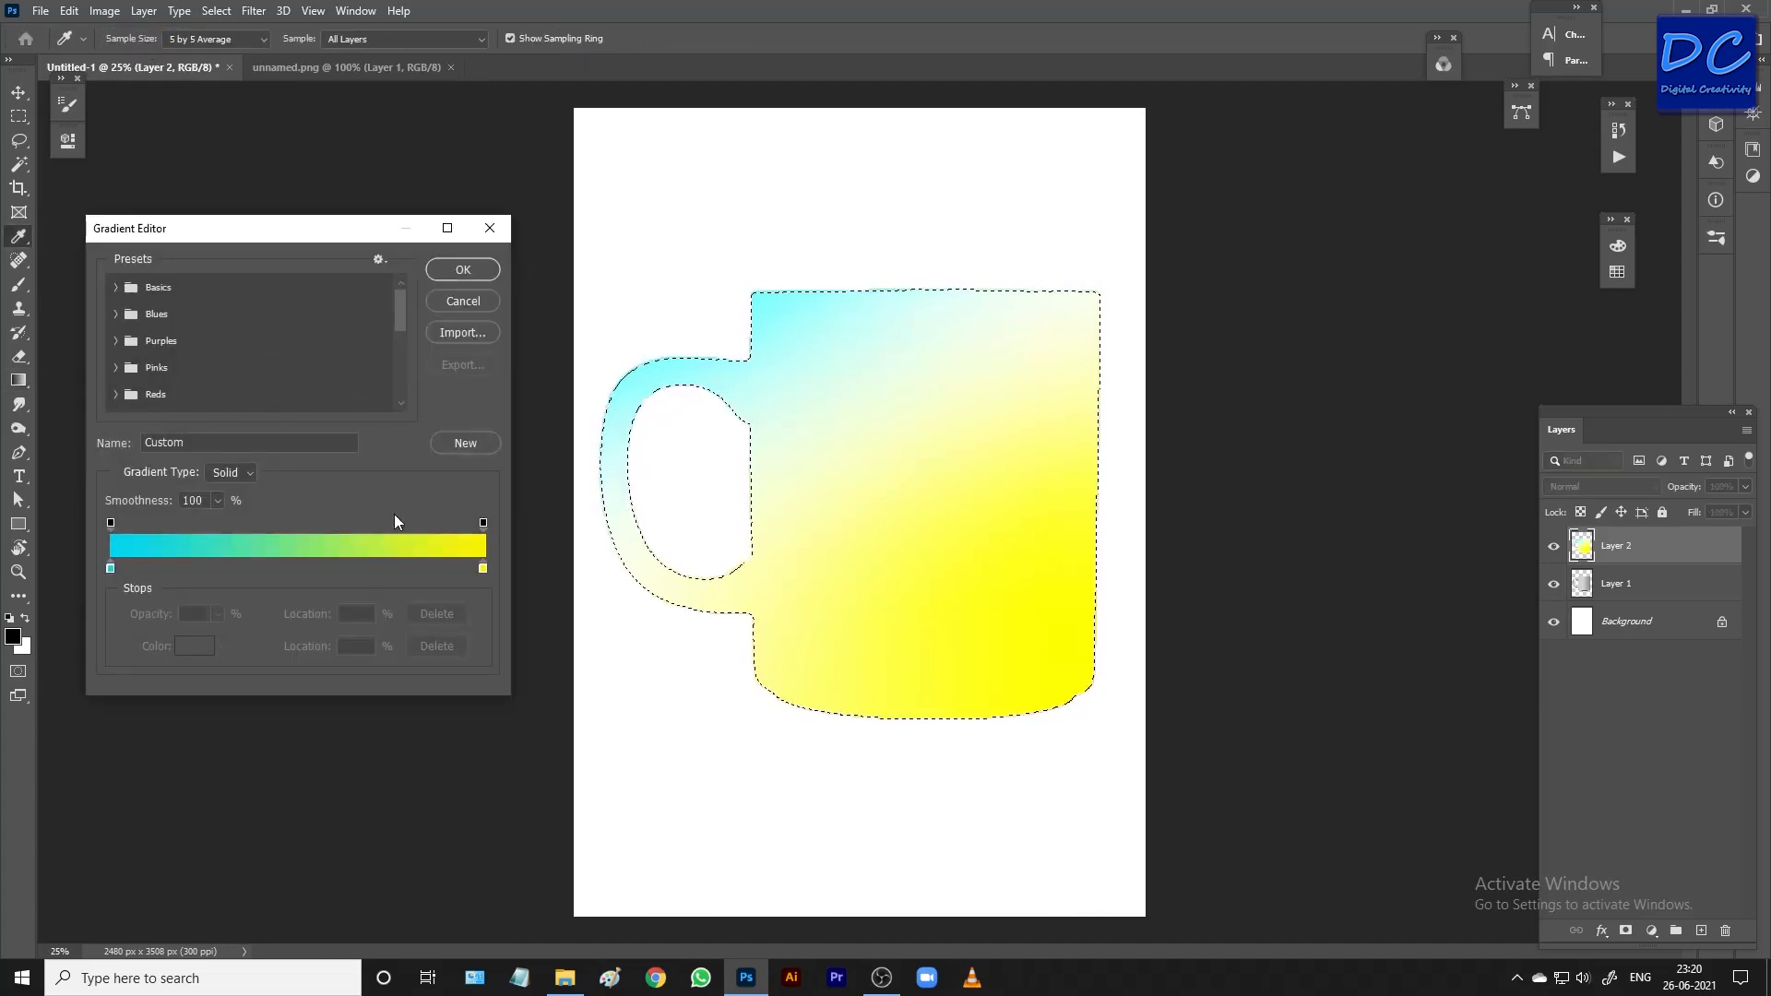
left_click_drag(111, 568, 198, 568)
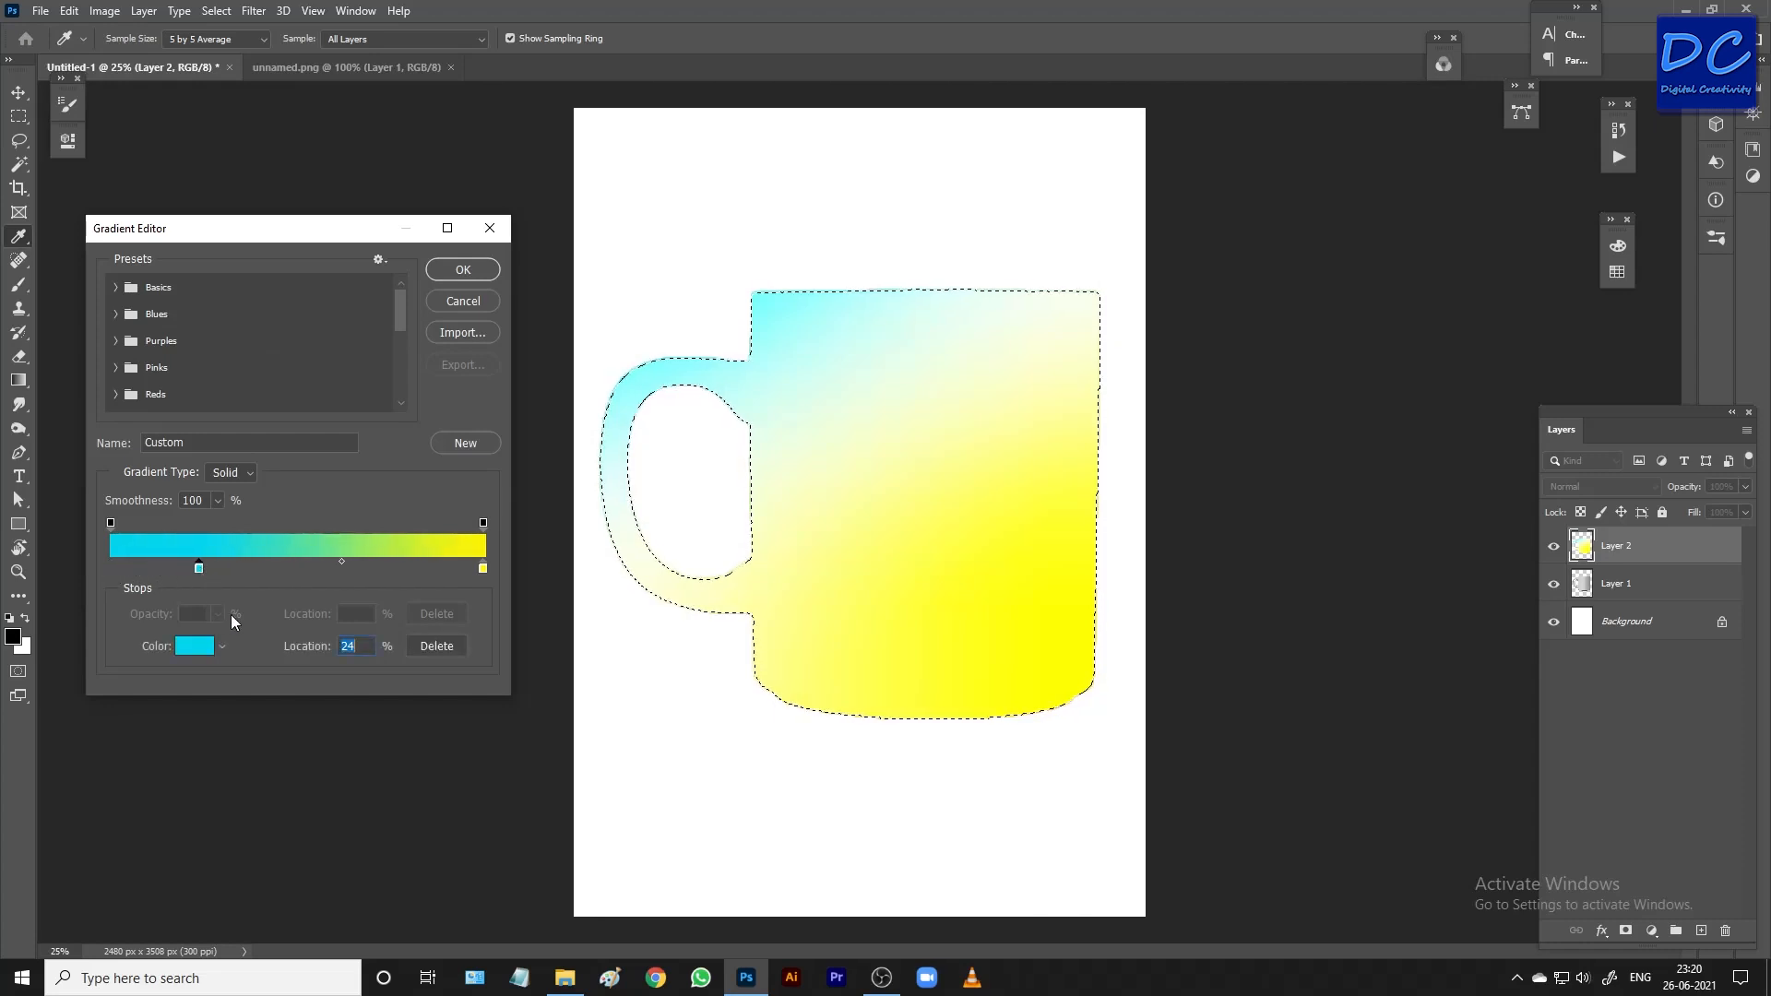
left_click(110, 567)
left_click_drag(483, 568, 439, 572)
left_click(483, 569)
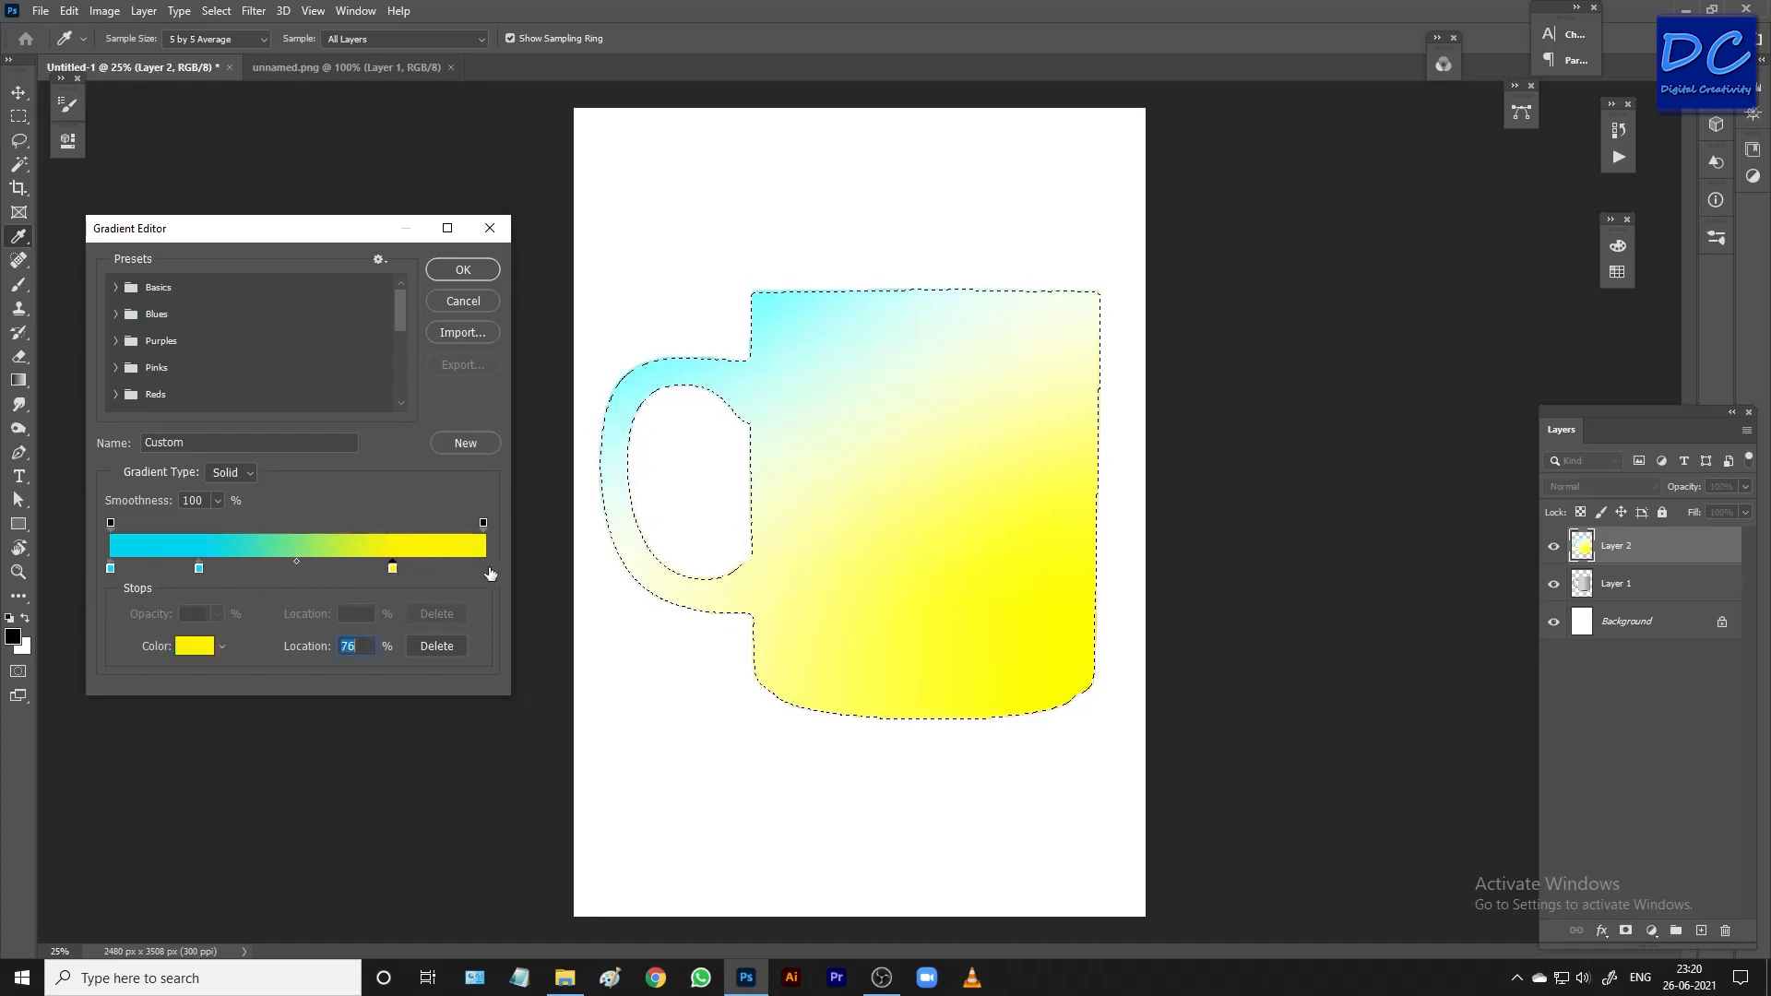
Color the gradient's end stops at 0% and 100% with the black foreground color
left_click(110, 567)
left_click(14, 633)
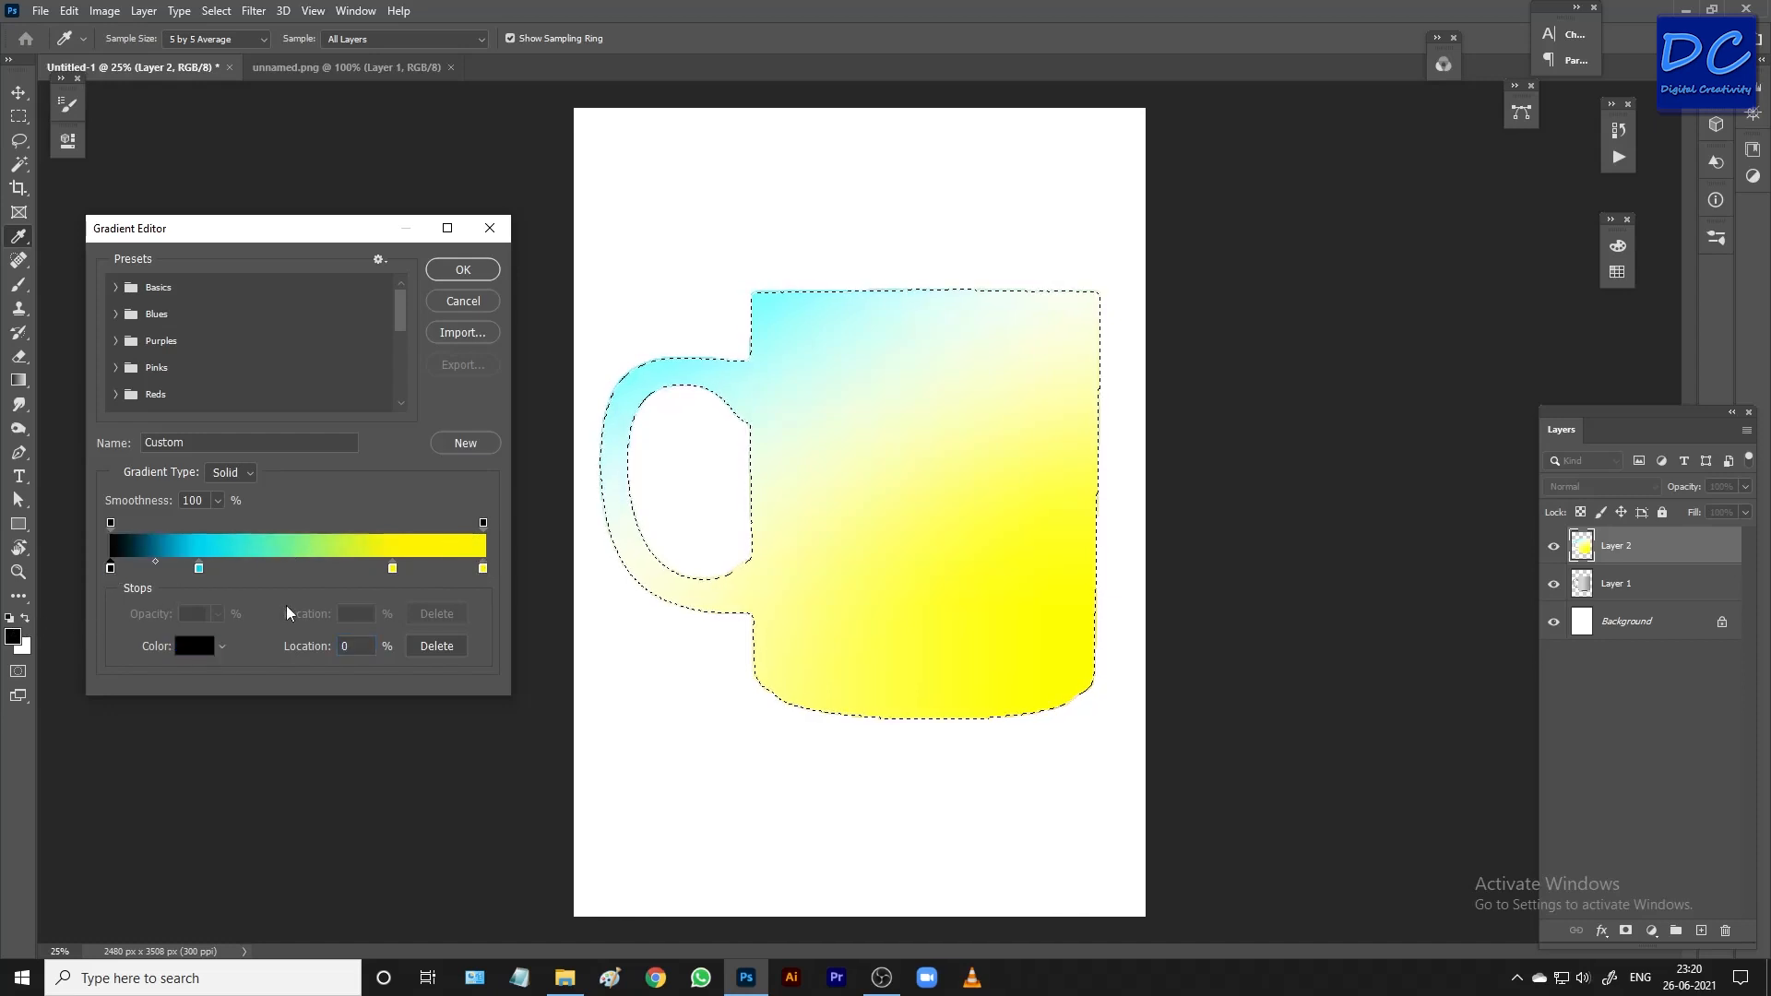
left_click(477, 569)
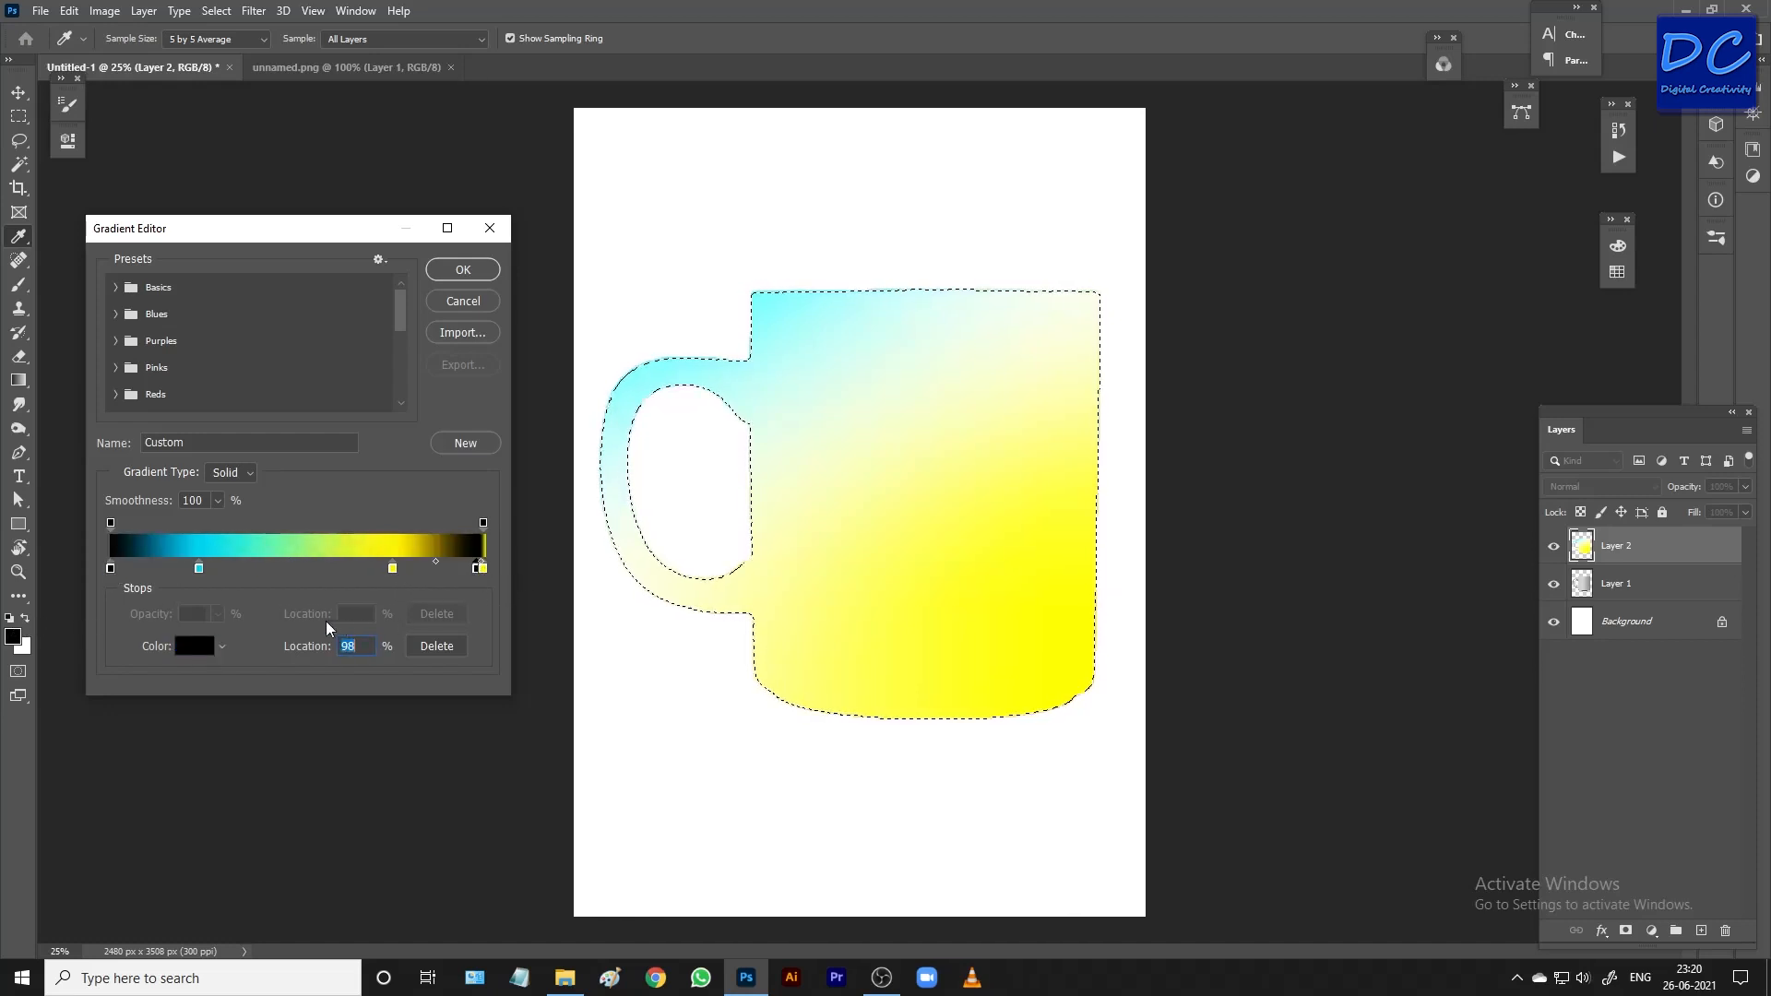
left_click_drag(471, 579, 468, 584)
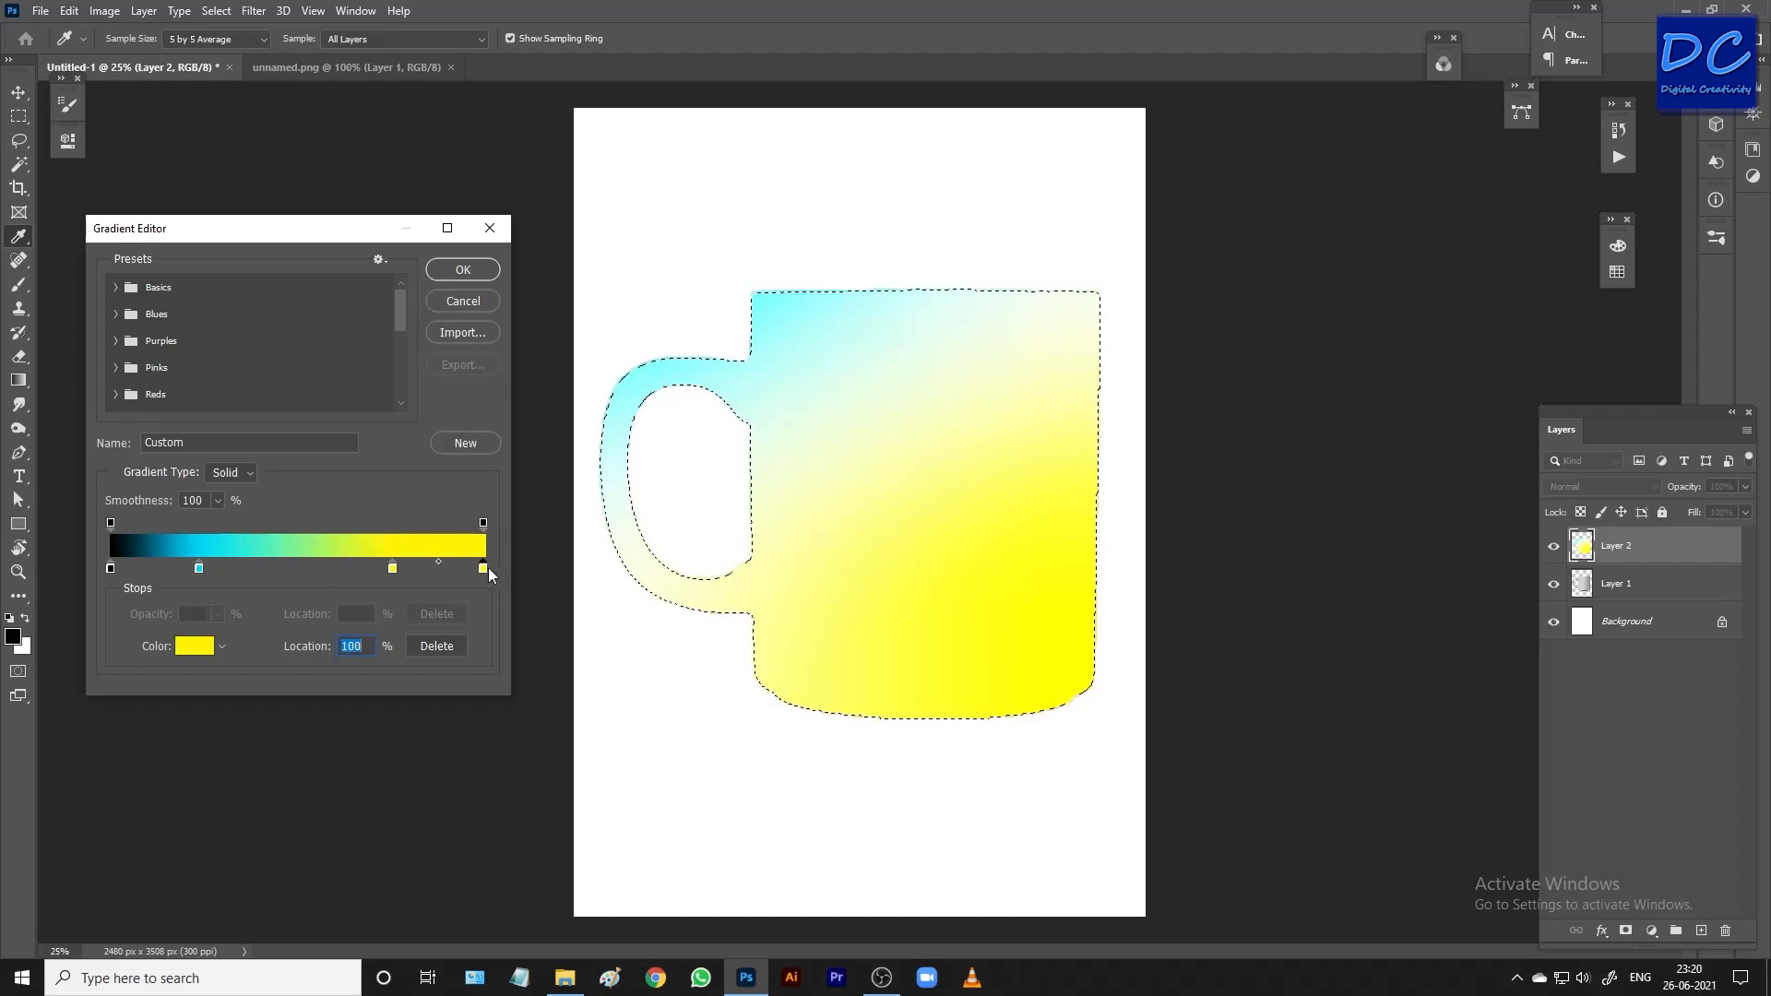
left_click(15, 634)
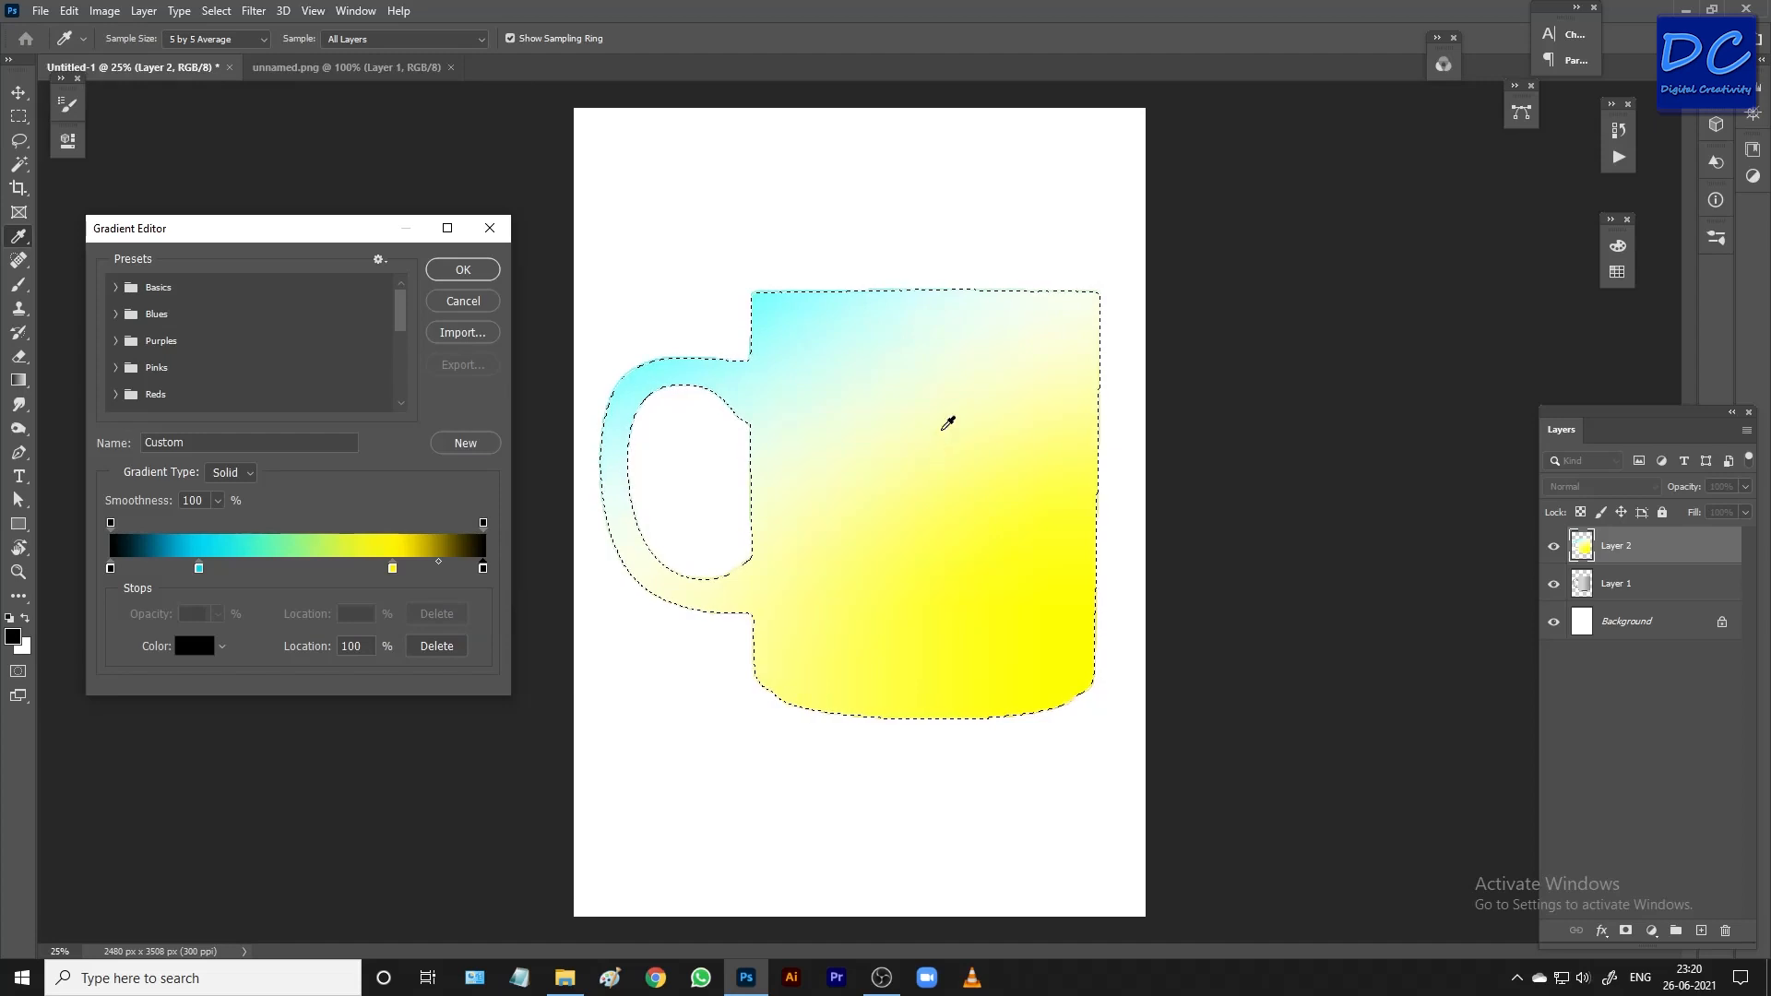
left_click(965, 249)
left_click(962, 523)
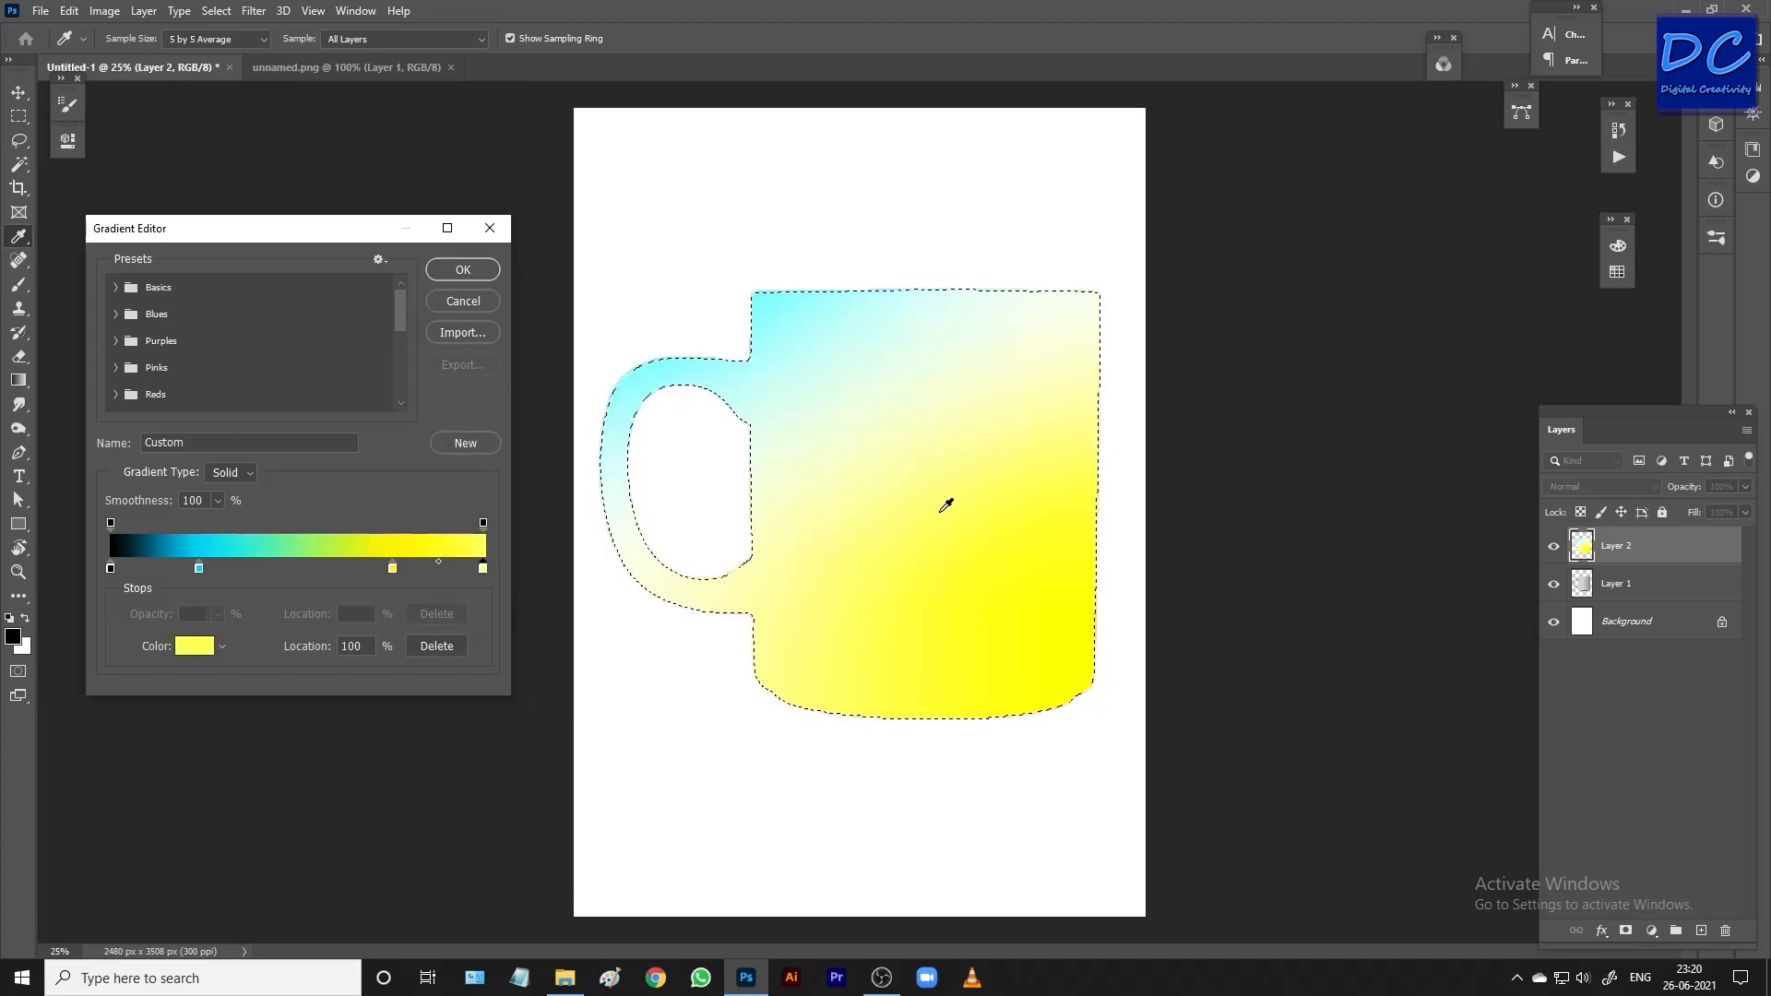
key("ctrl+z")
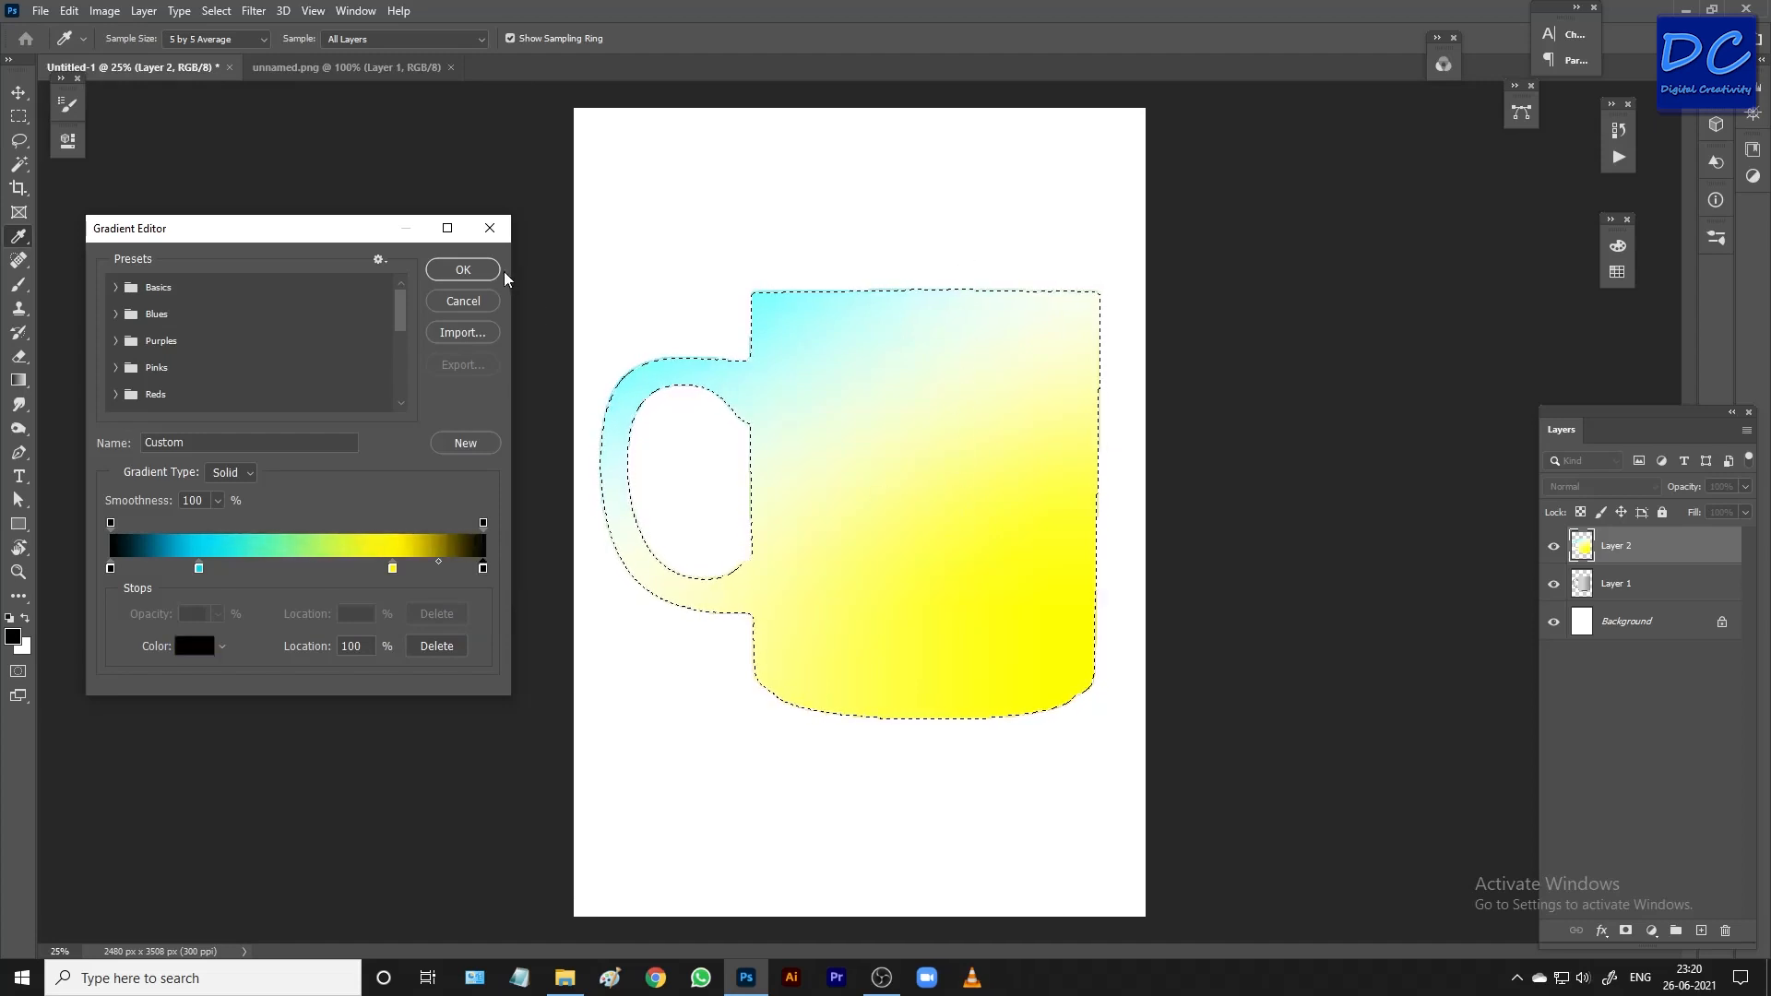
Accept the black-ended gradient, apply it to the selected mug and unlock the Background layer
left_click(489, 271)
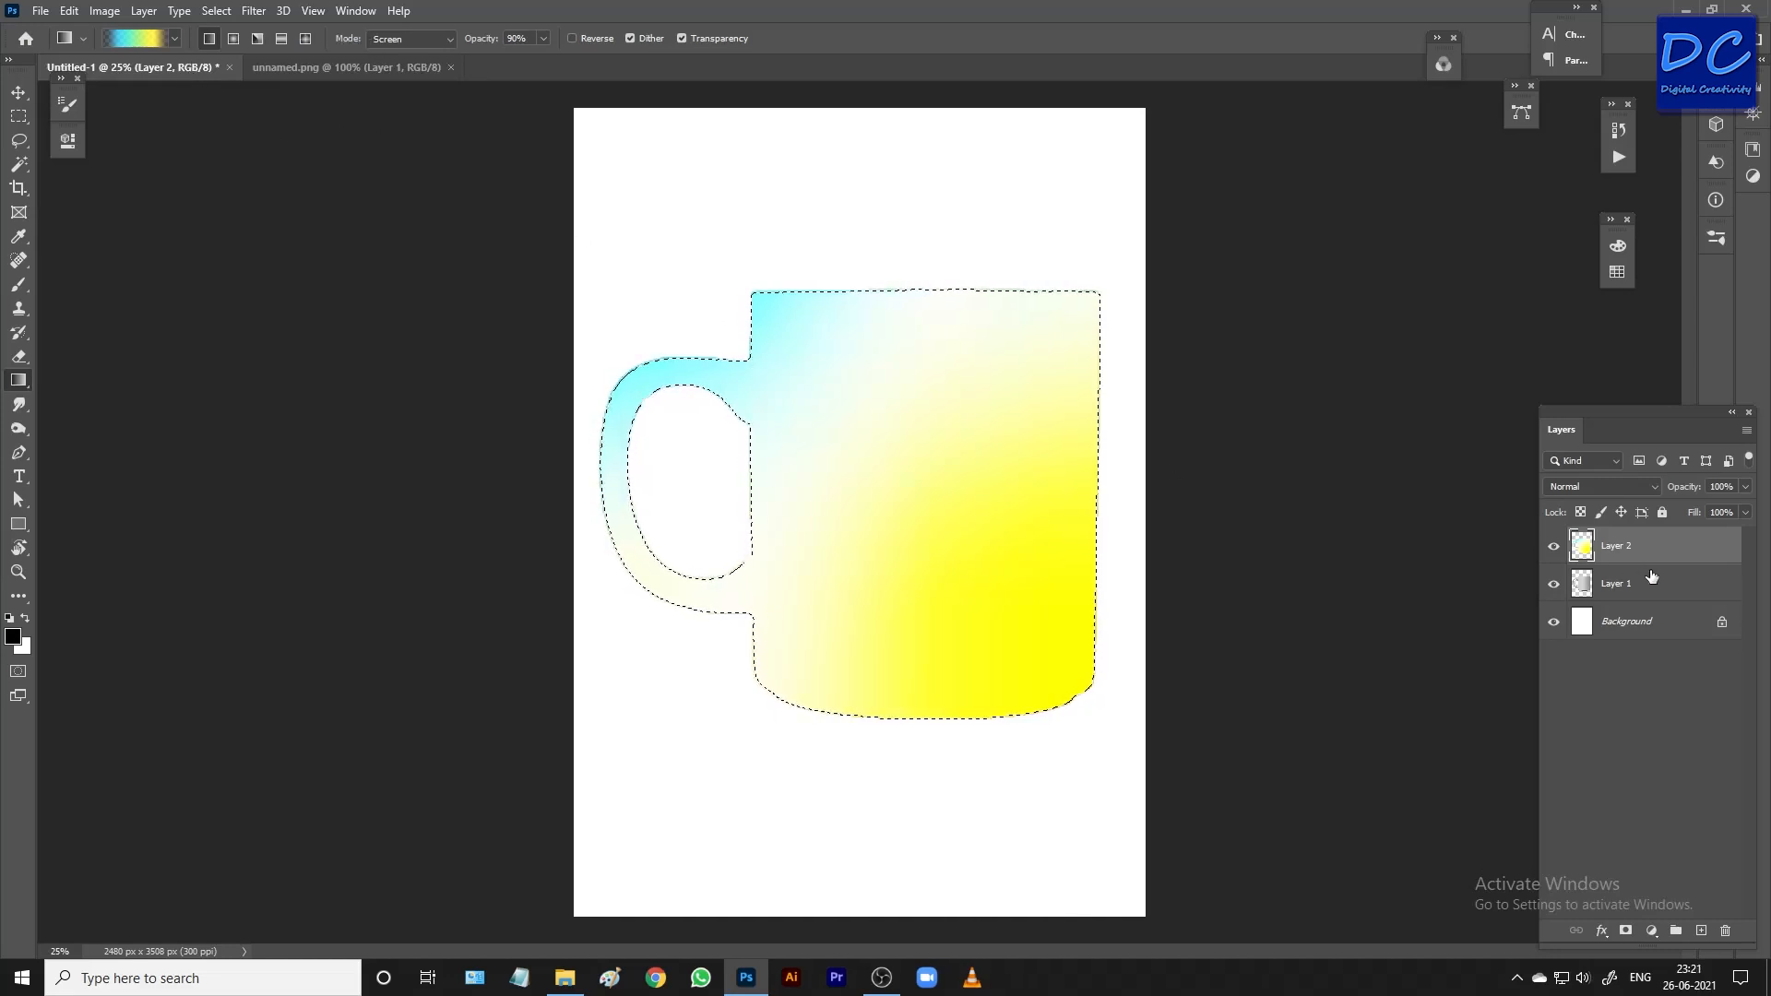
left_click(1717, 622)
key("shift+F5")
key("Return")
key("ctrl+z")
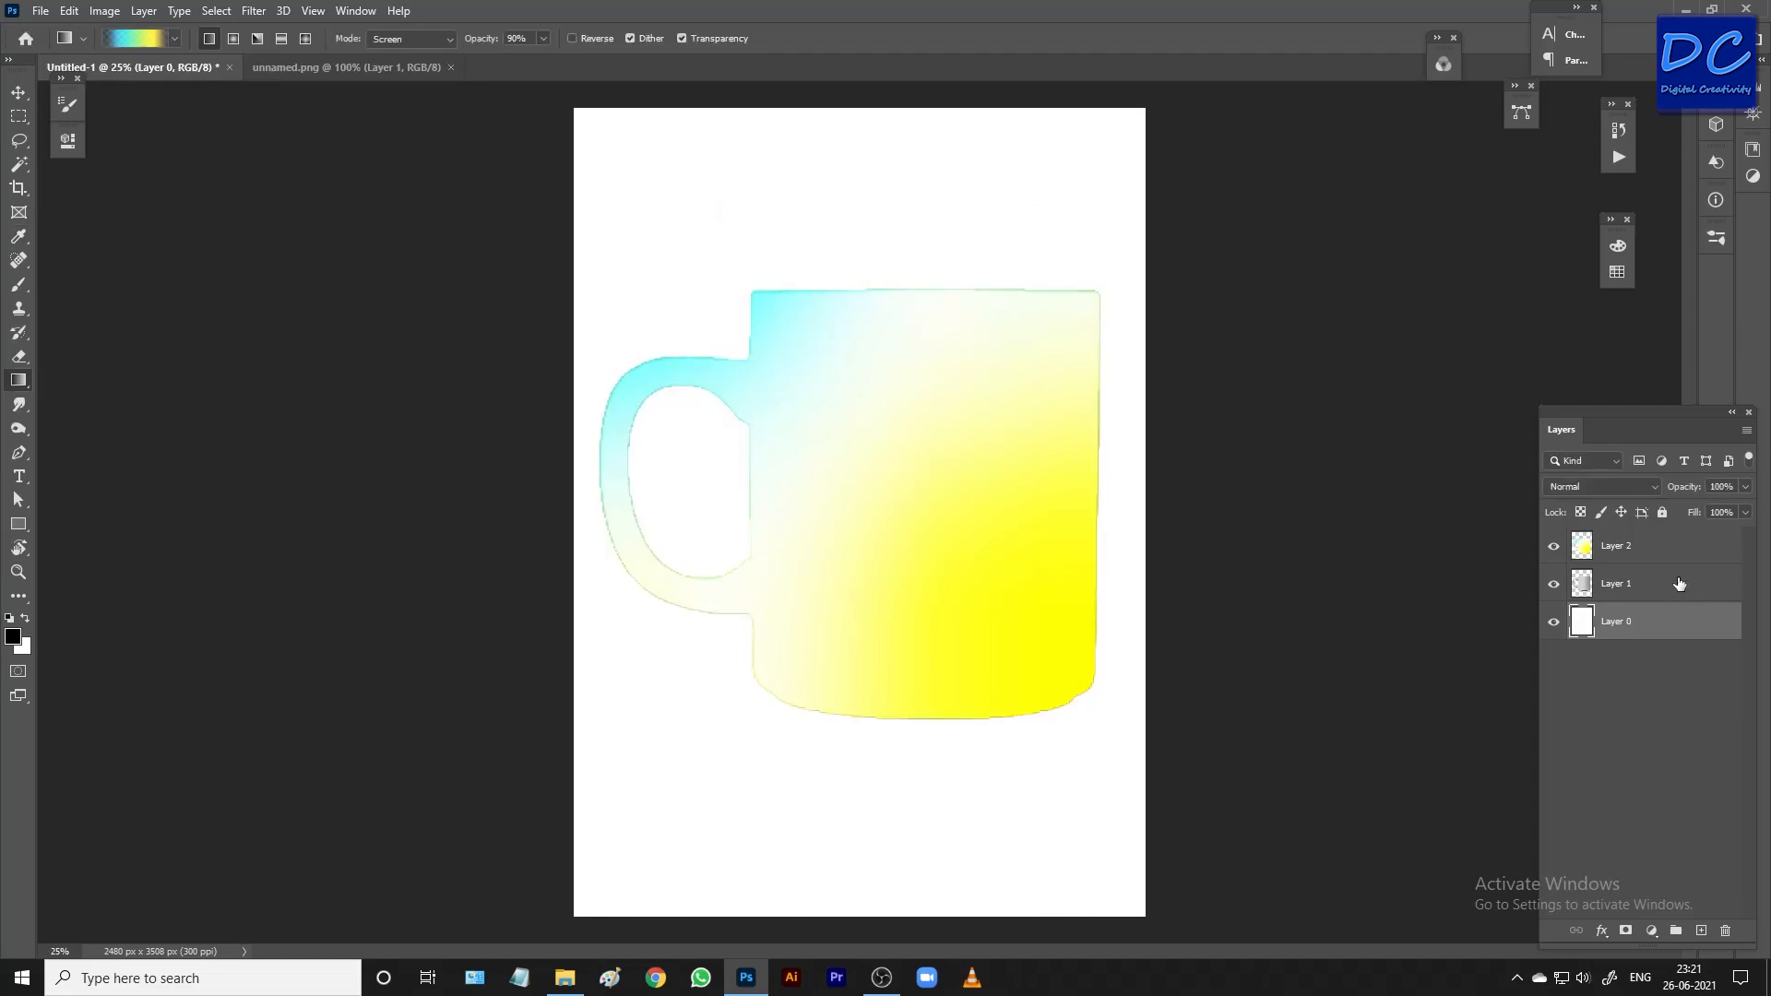
Fill the unlocked background layer with 50% Gray in Normal mode at 100% opacity
key("shift+F5")
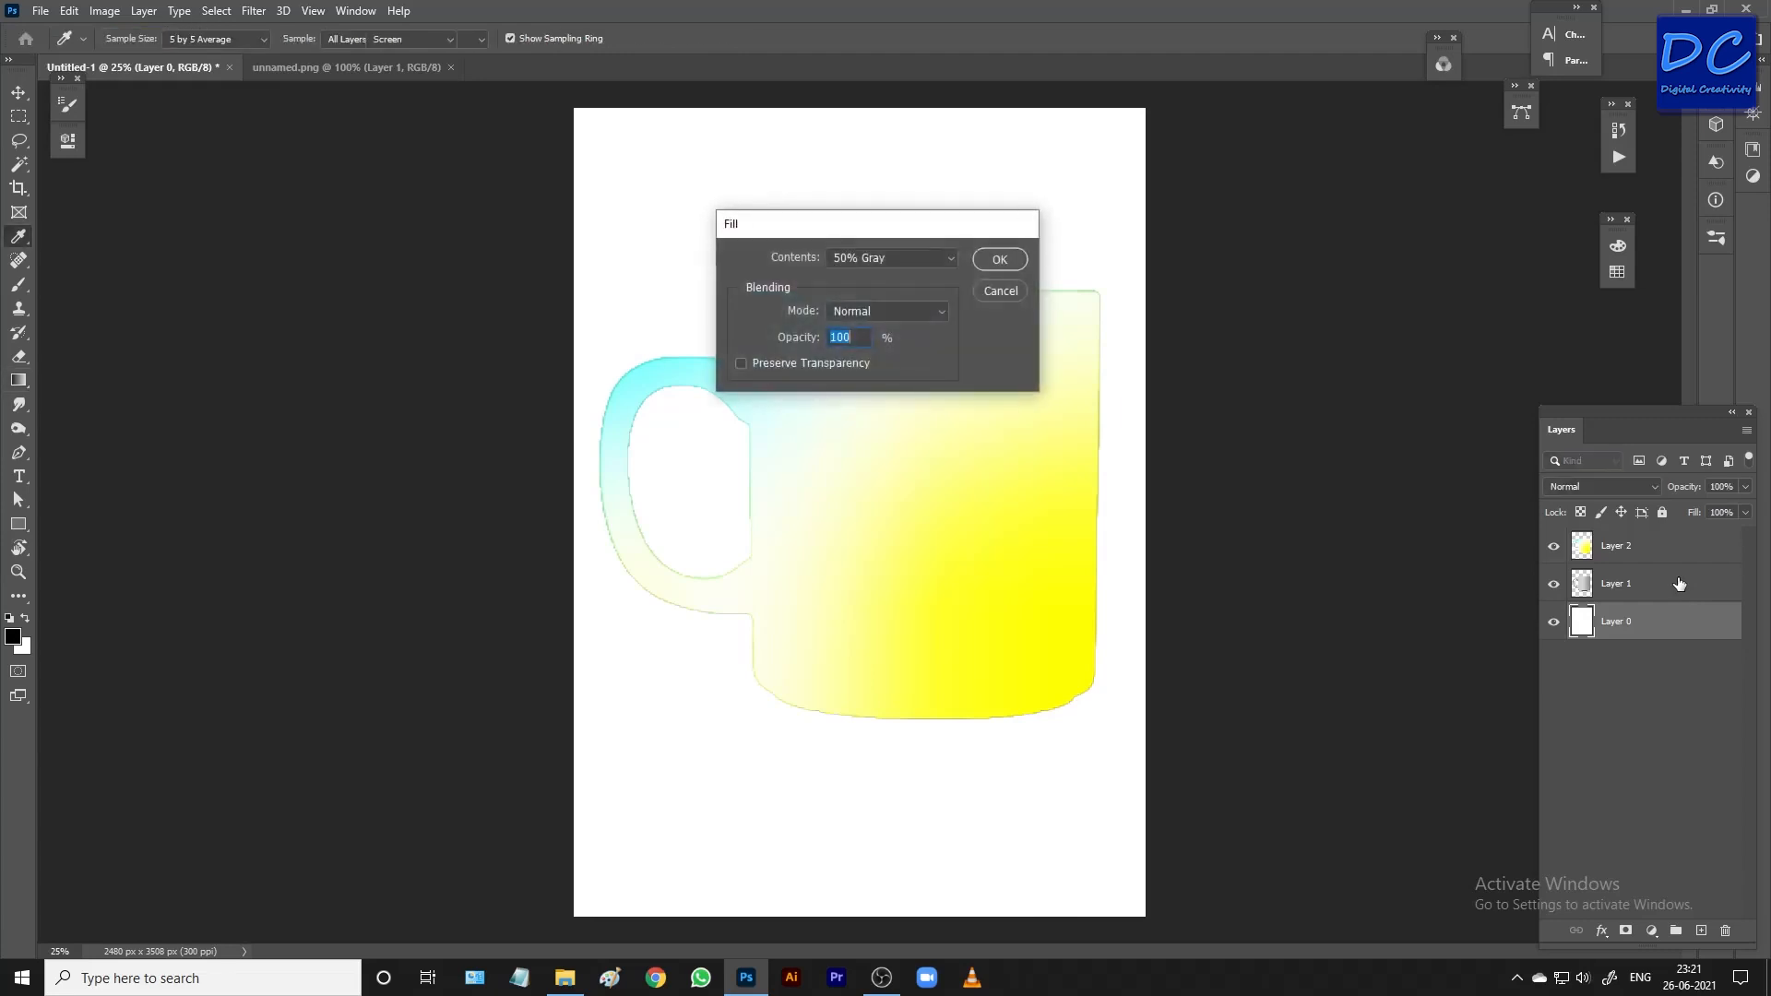
key("Return")
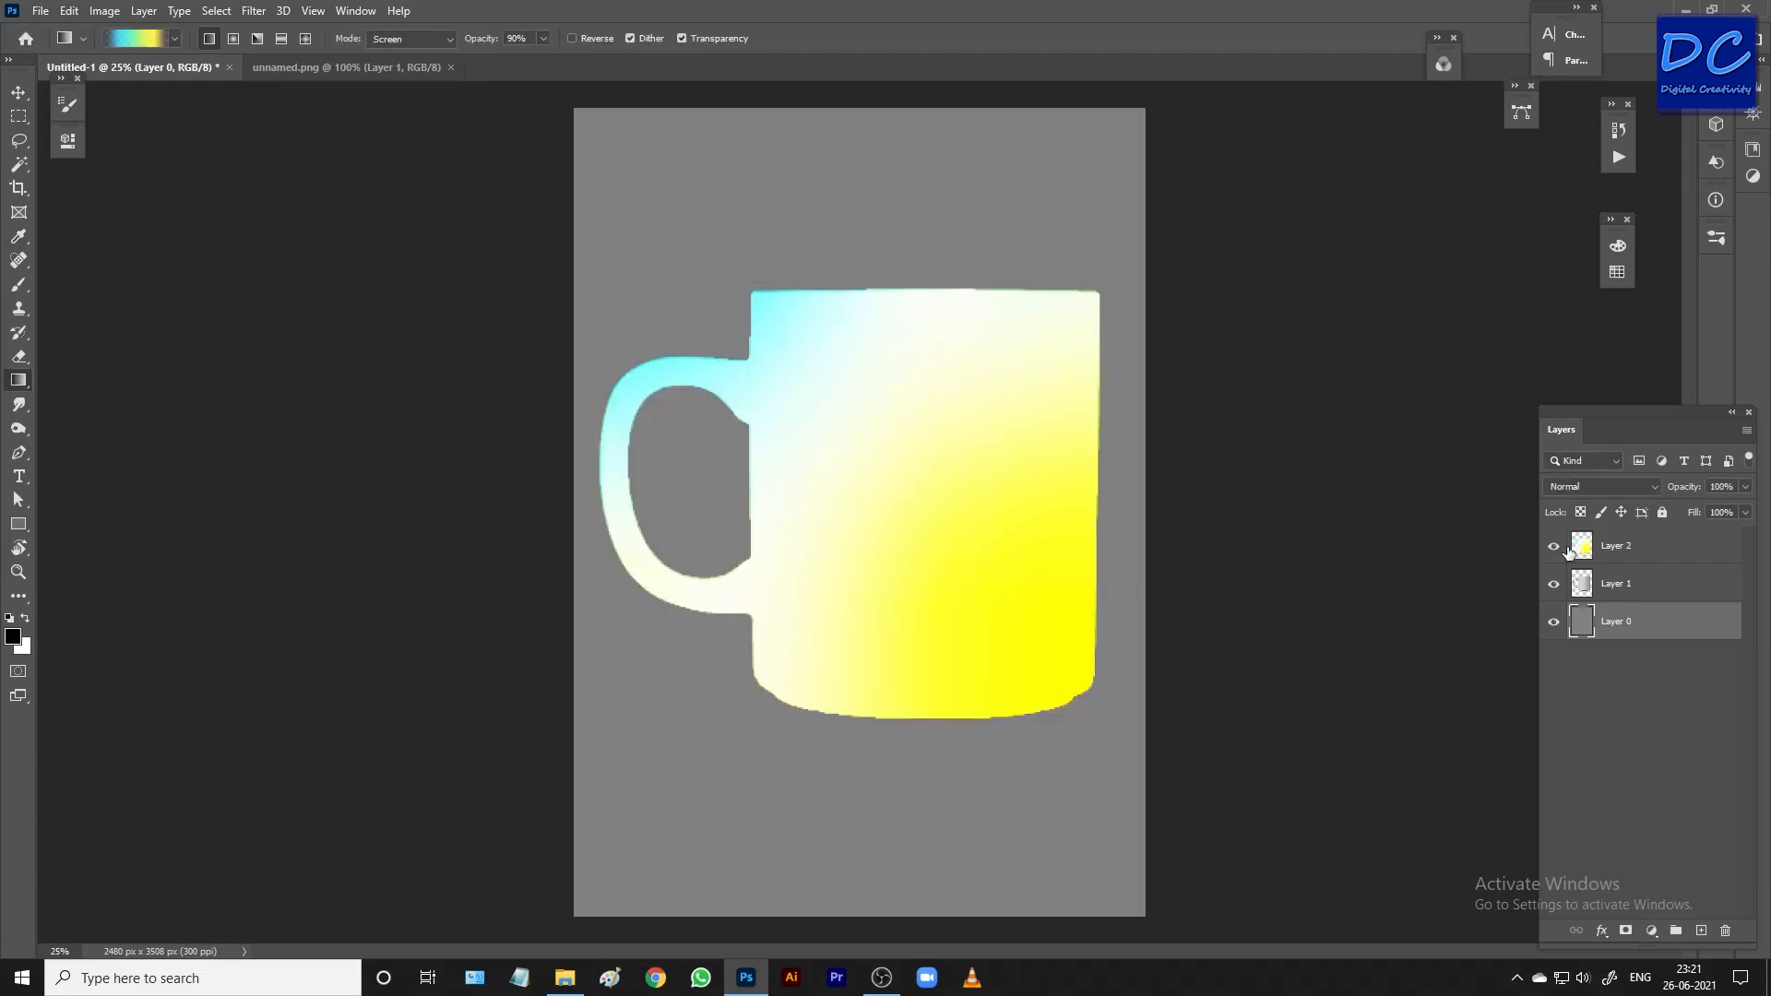
Select Layer 2 with the mug's outline as the selection and reconfirm the black-ended custom gradient, keeping its type Solid
left_click(1651, 562)
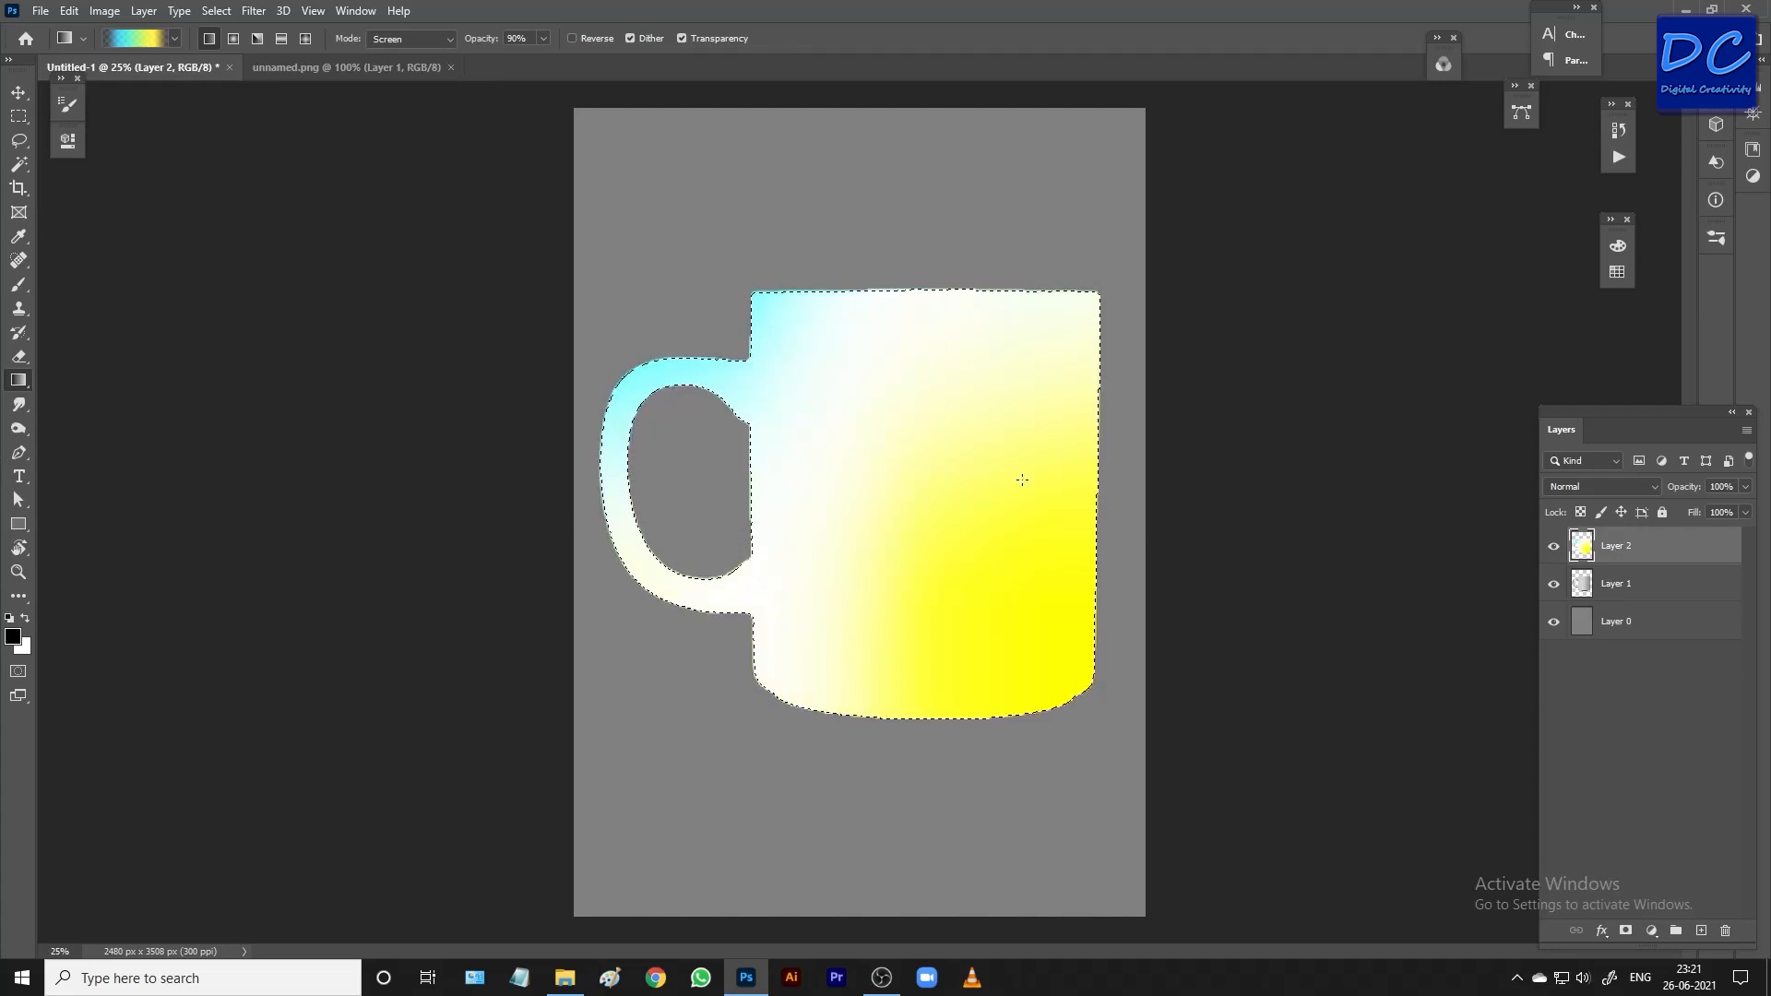
left_click(148, 41)
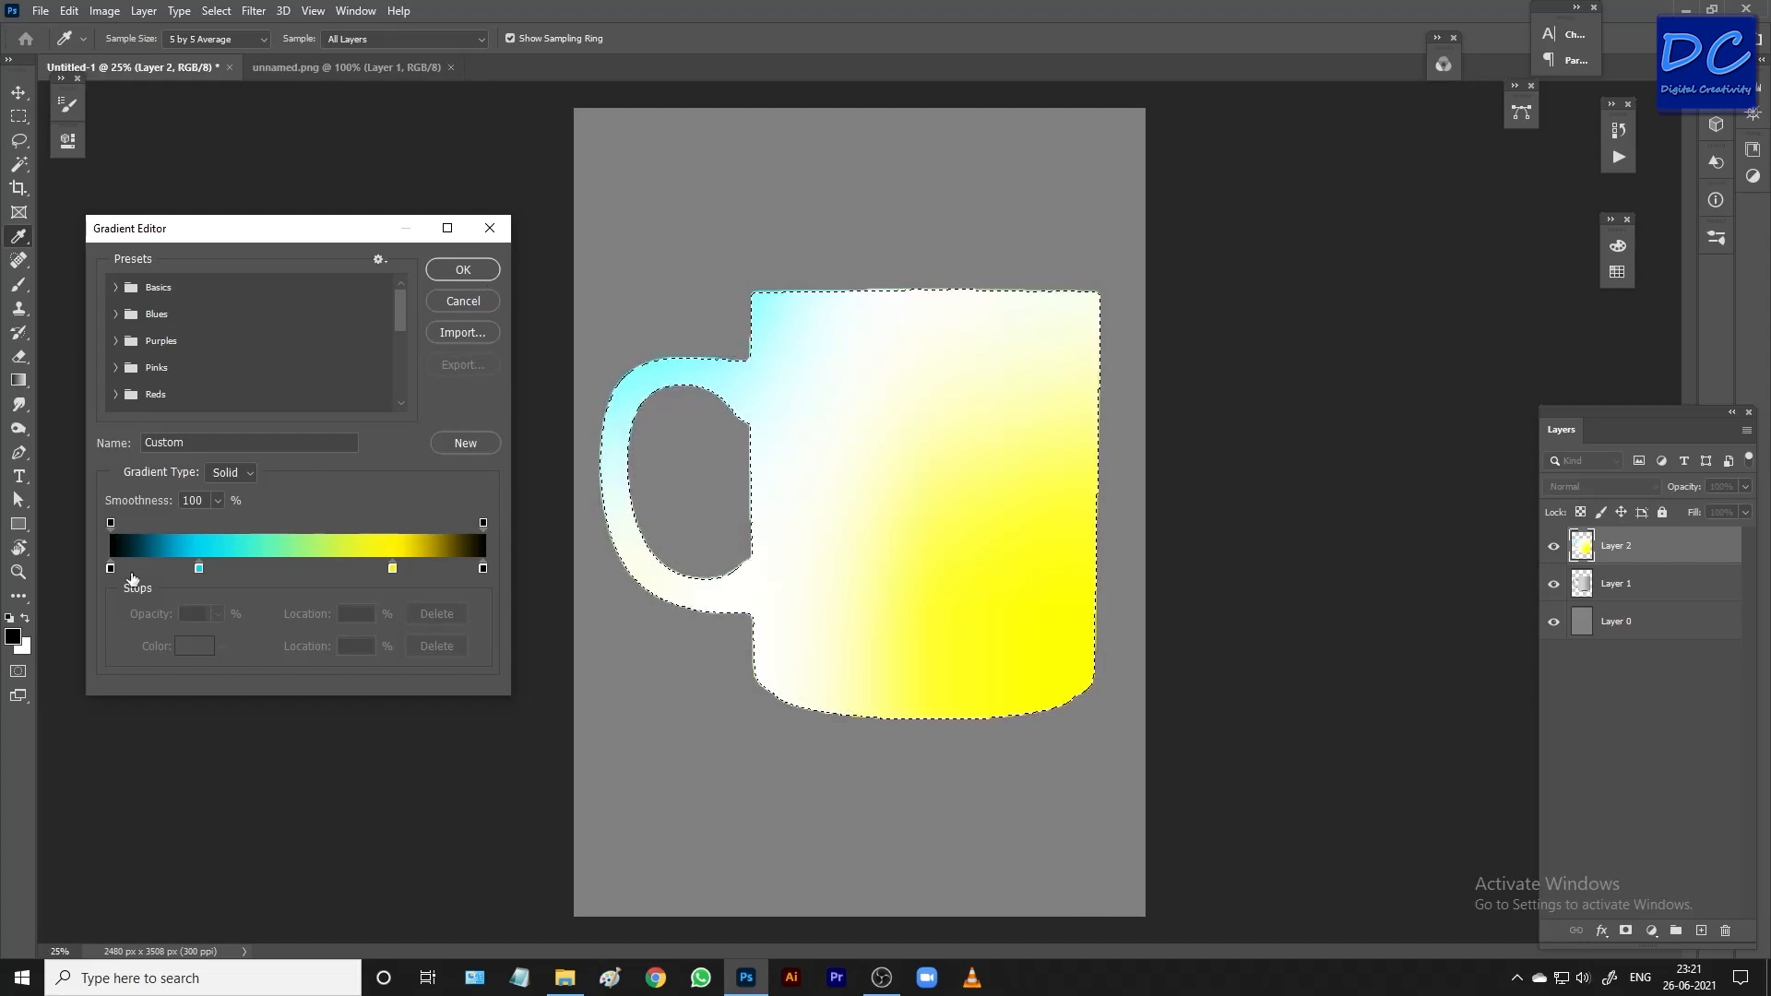
left_click(249, 473)
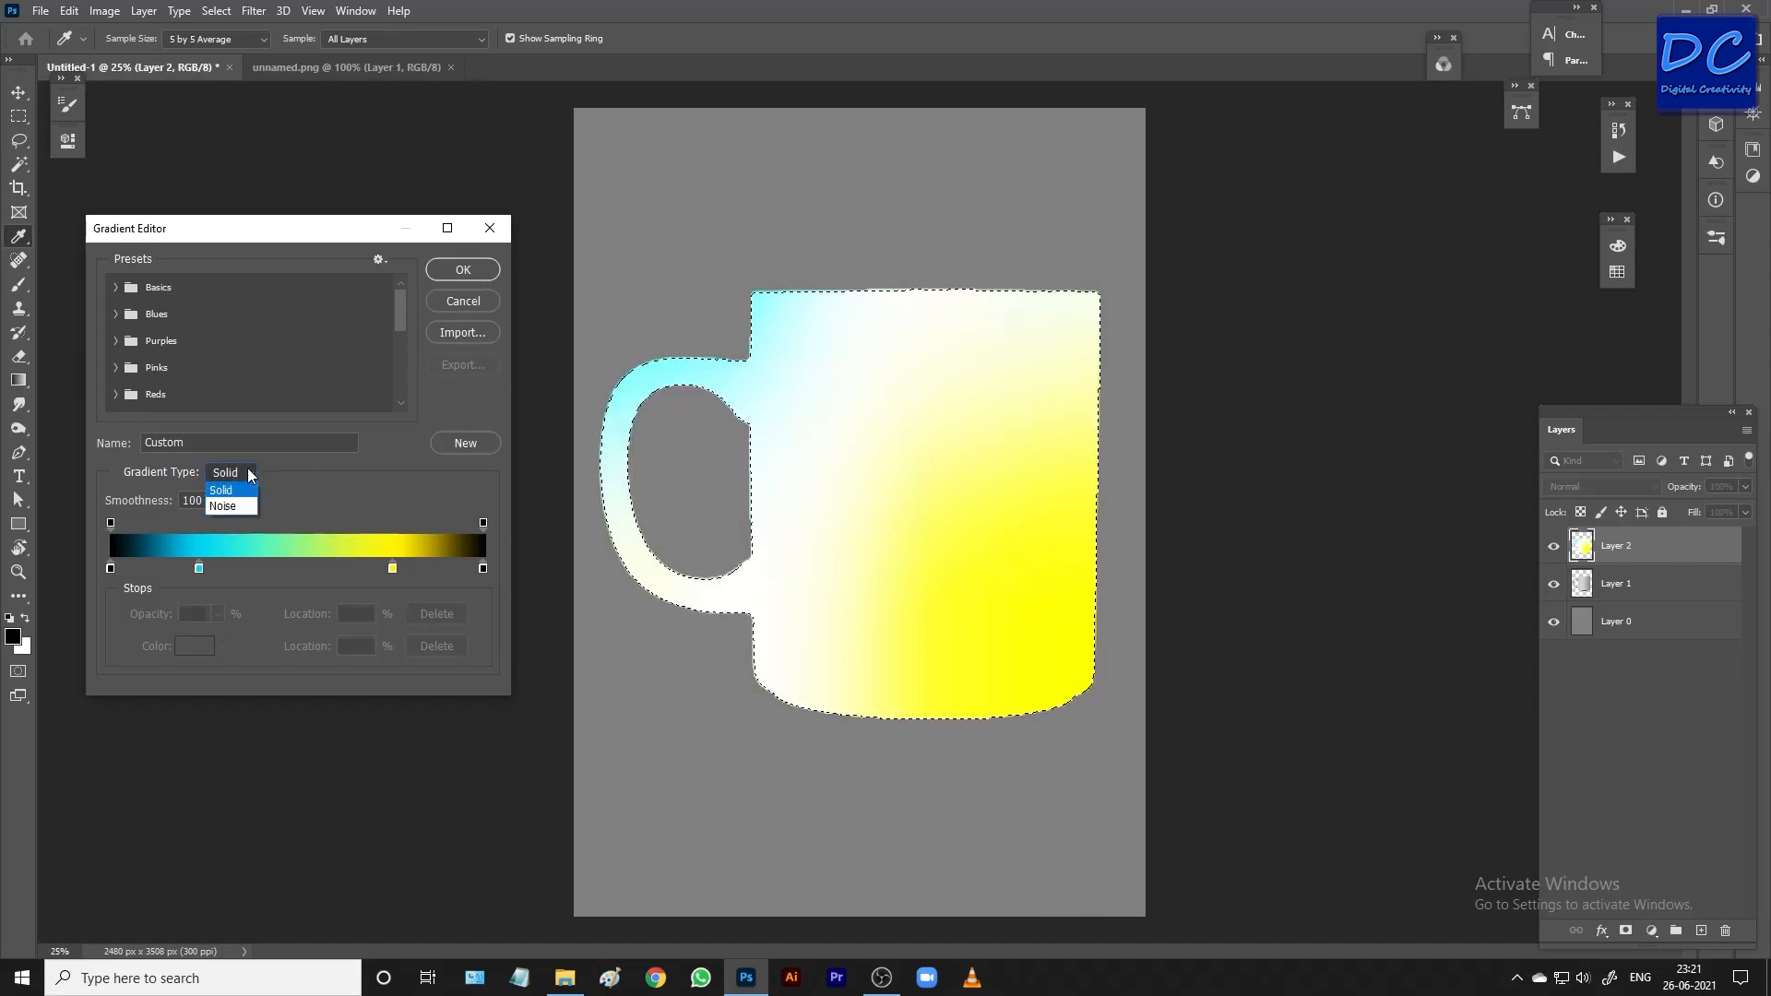
left_click(325, 495)
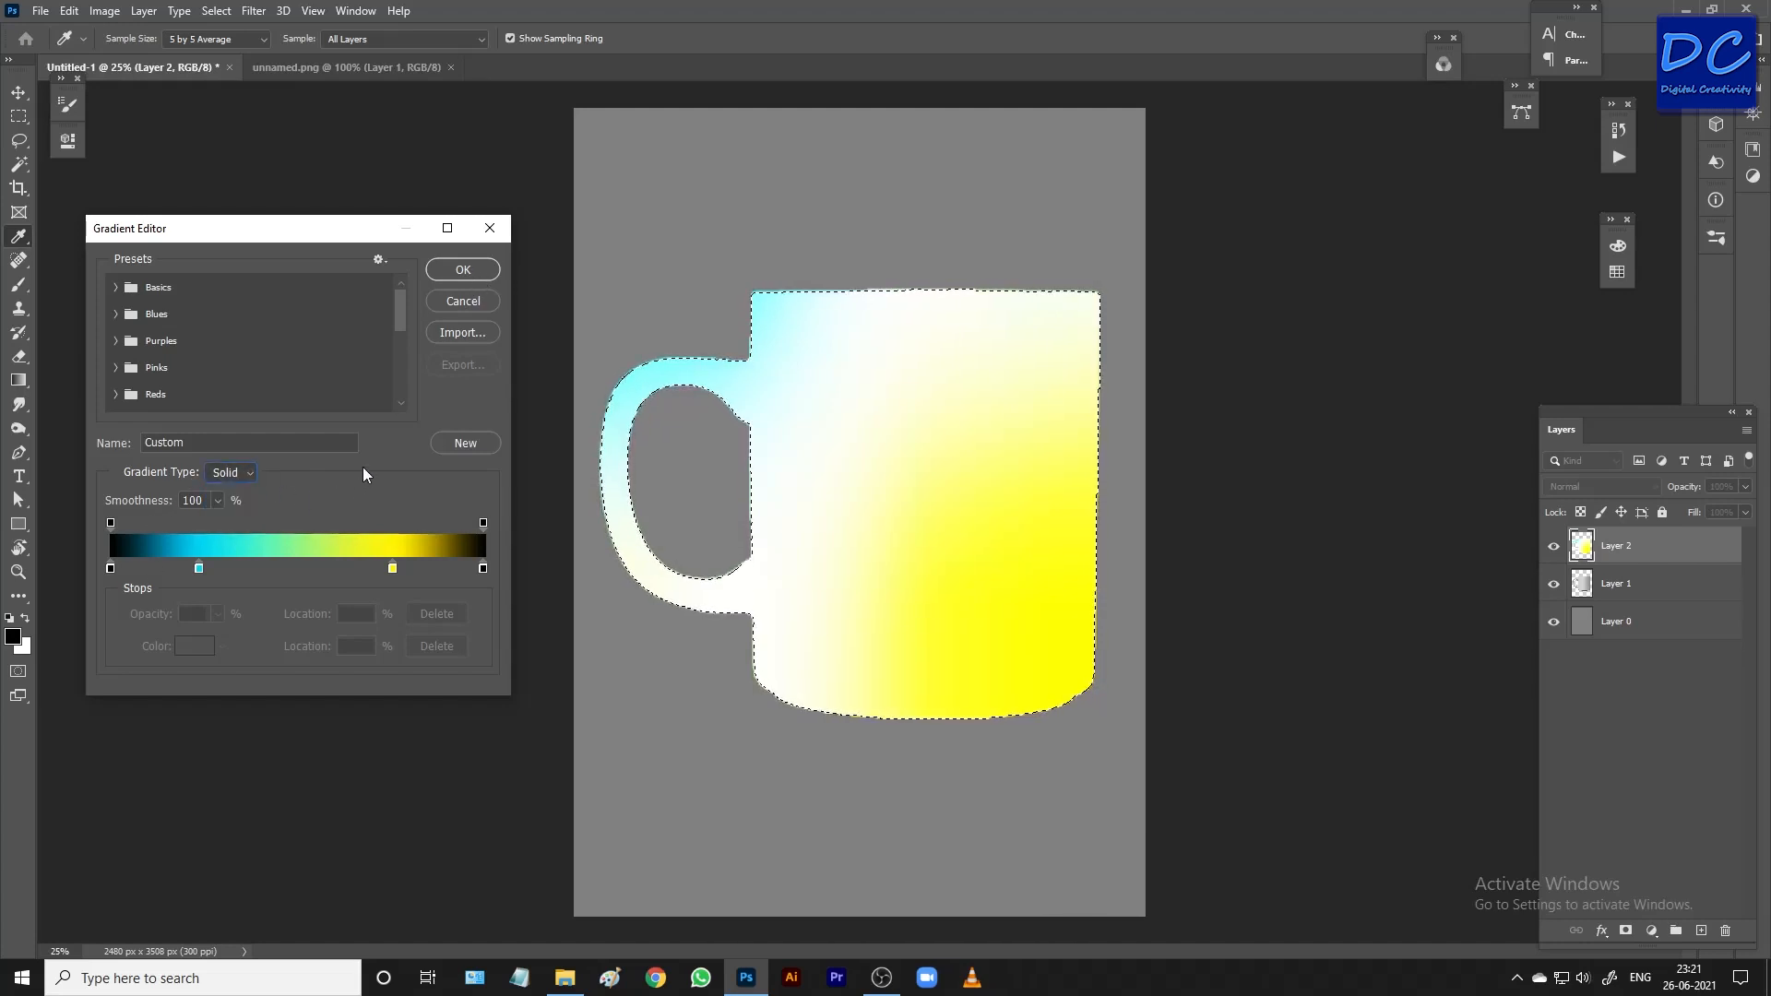
left_click(462, 269)
Try the black-ended gradient across the selected mug on Layer 2 in several directions
left_click_drag(885, 318, 952, 571)
left_click_drag(834, 466, 917, 607)
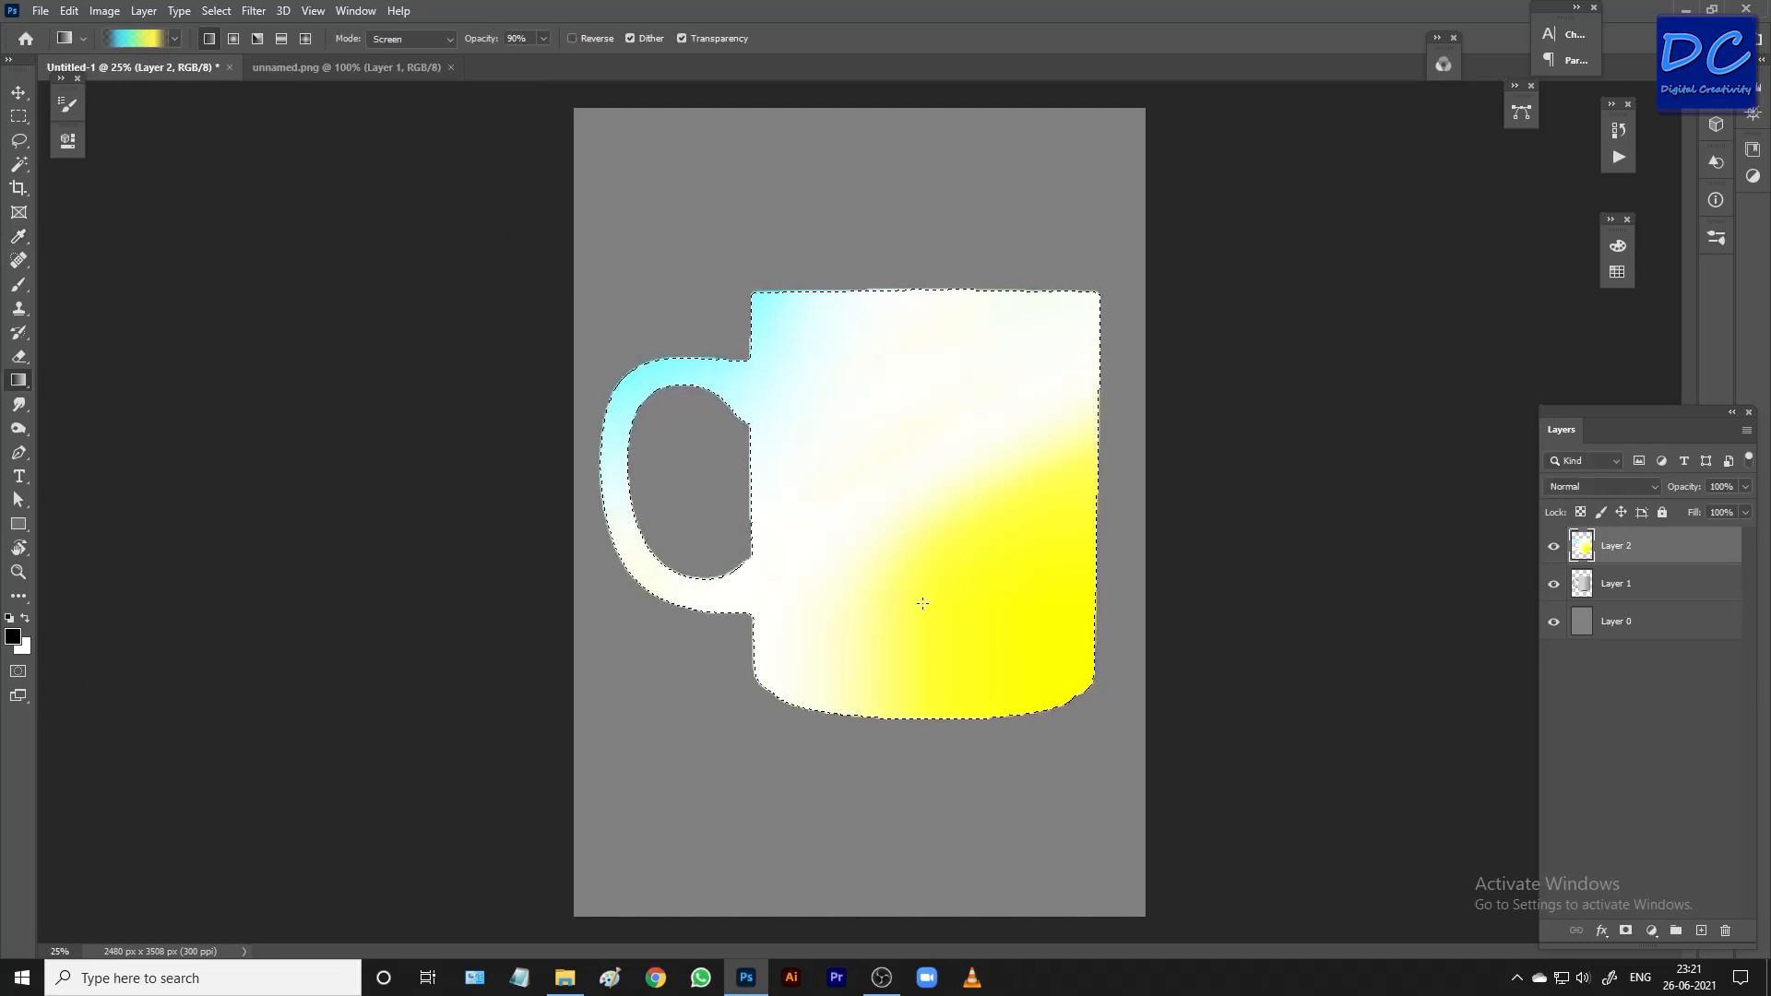
left_click_drag(593, 498, 1148, 526)
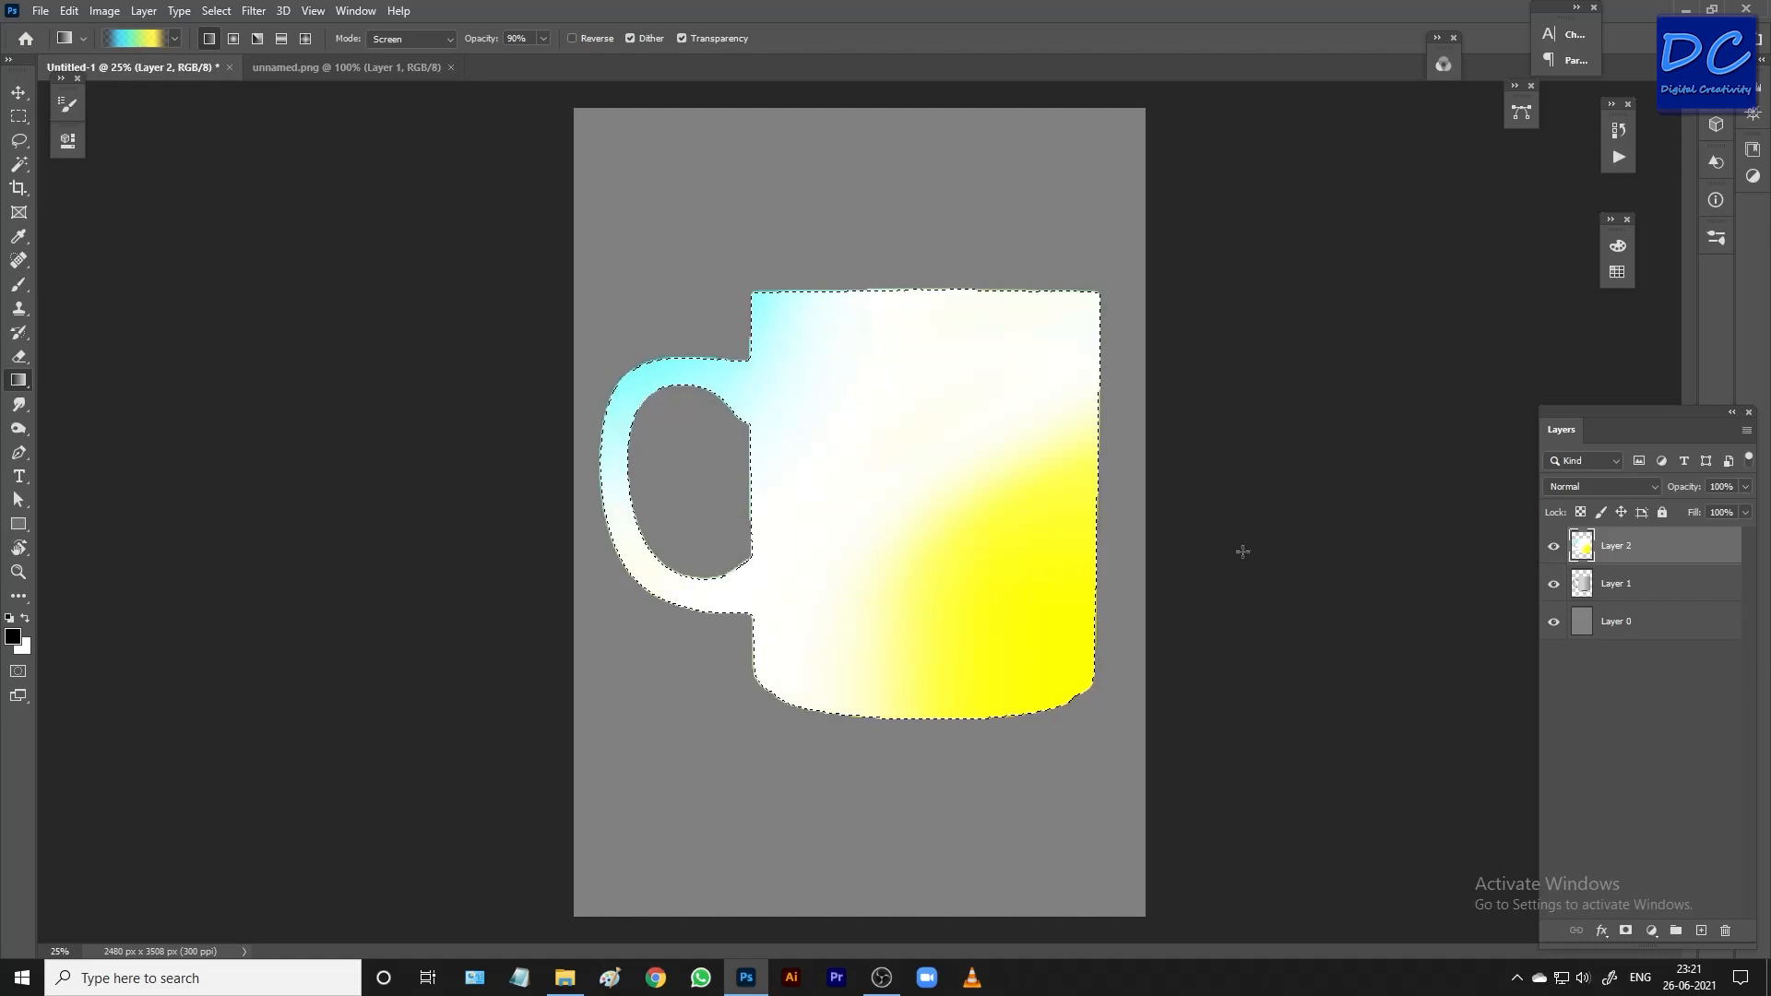
Delete Layer 2 with the overpainted gradient, keeping the mug's outline selected
right_click(1610, 549)
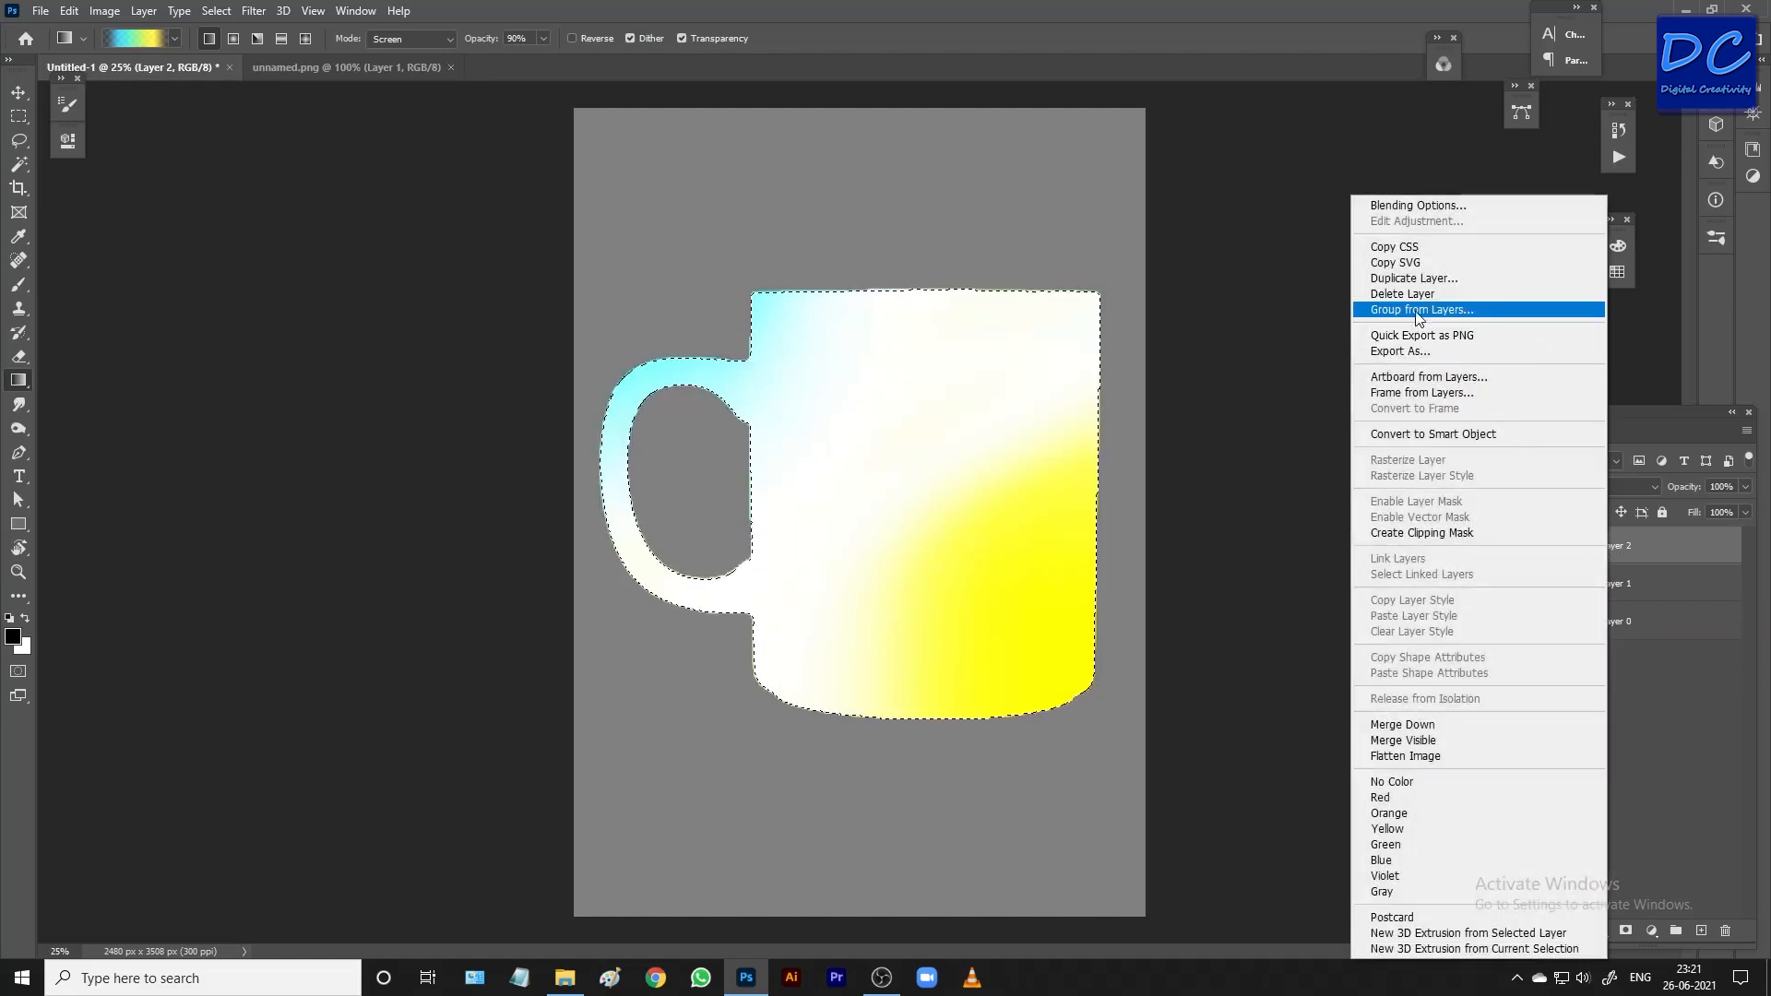
left_click(1476, 294)
left_click(798, 363)
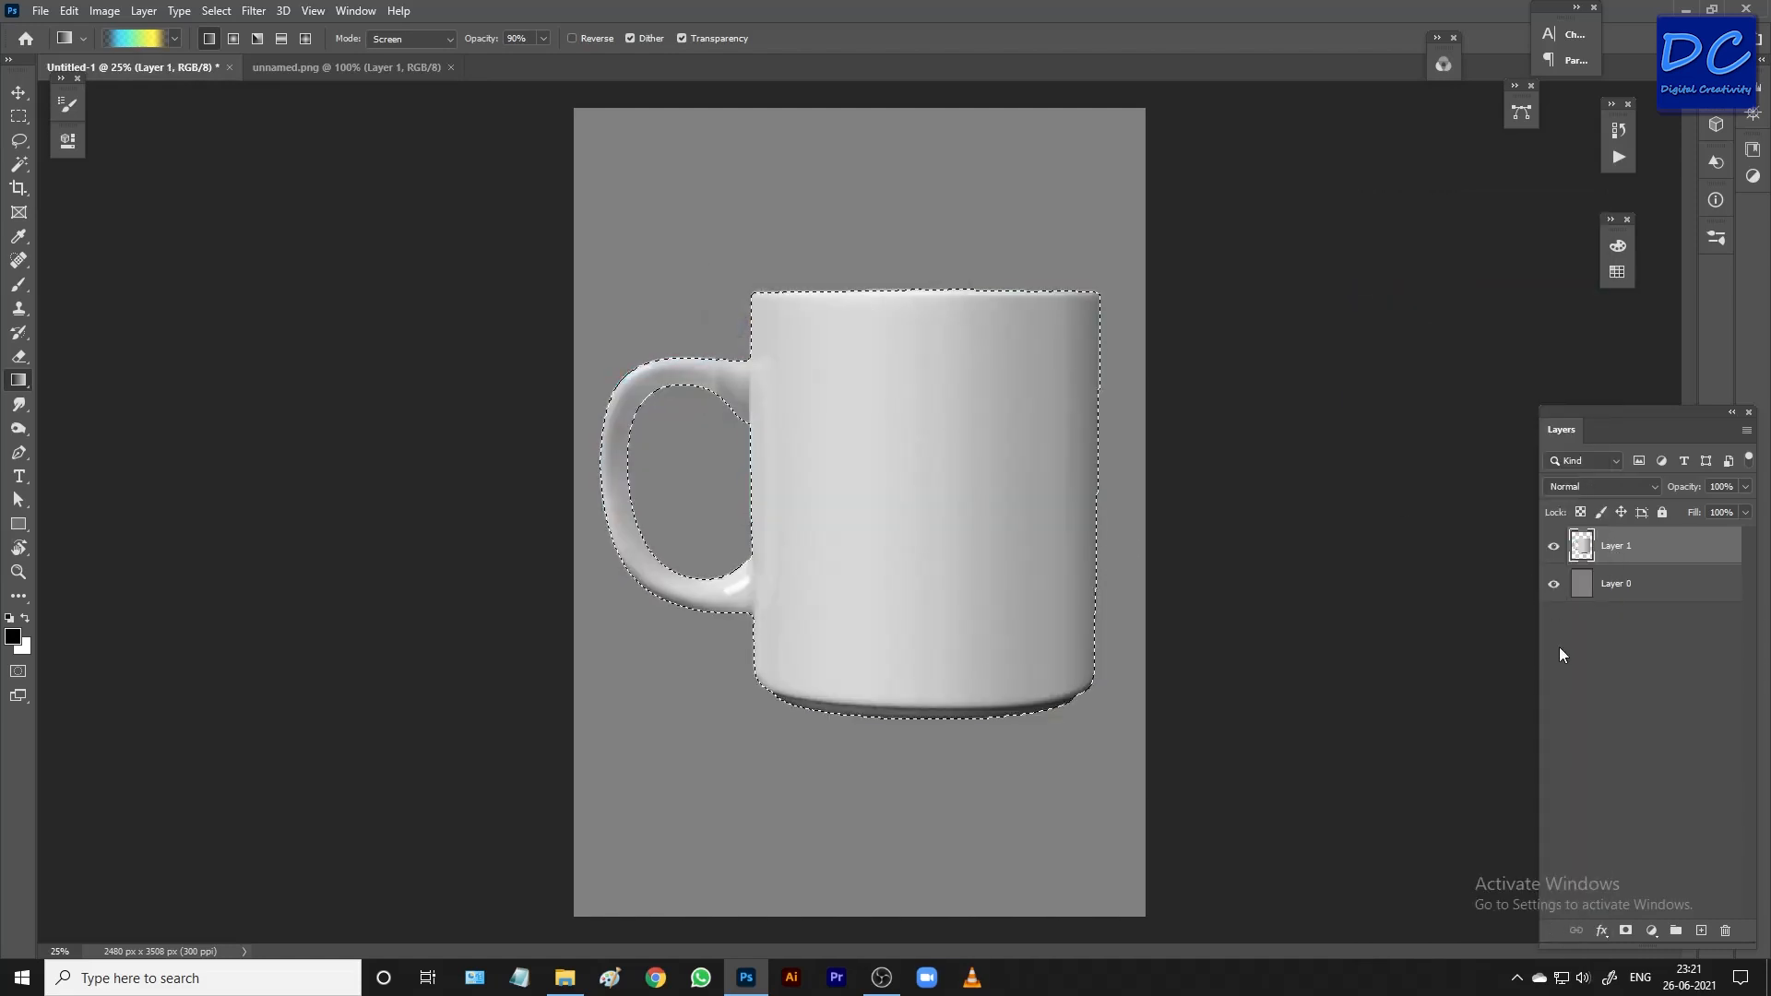
Add a new layer, apply the black-ended gradient horizontally from the mug's handle past its far edge, and clear the selection
left_click(1701, 931)
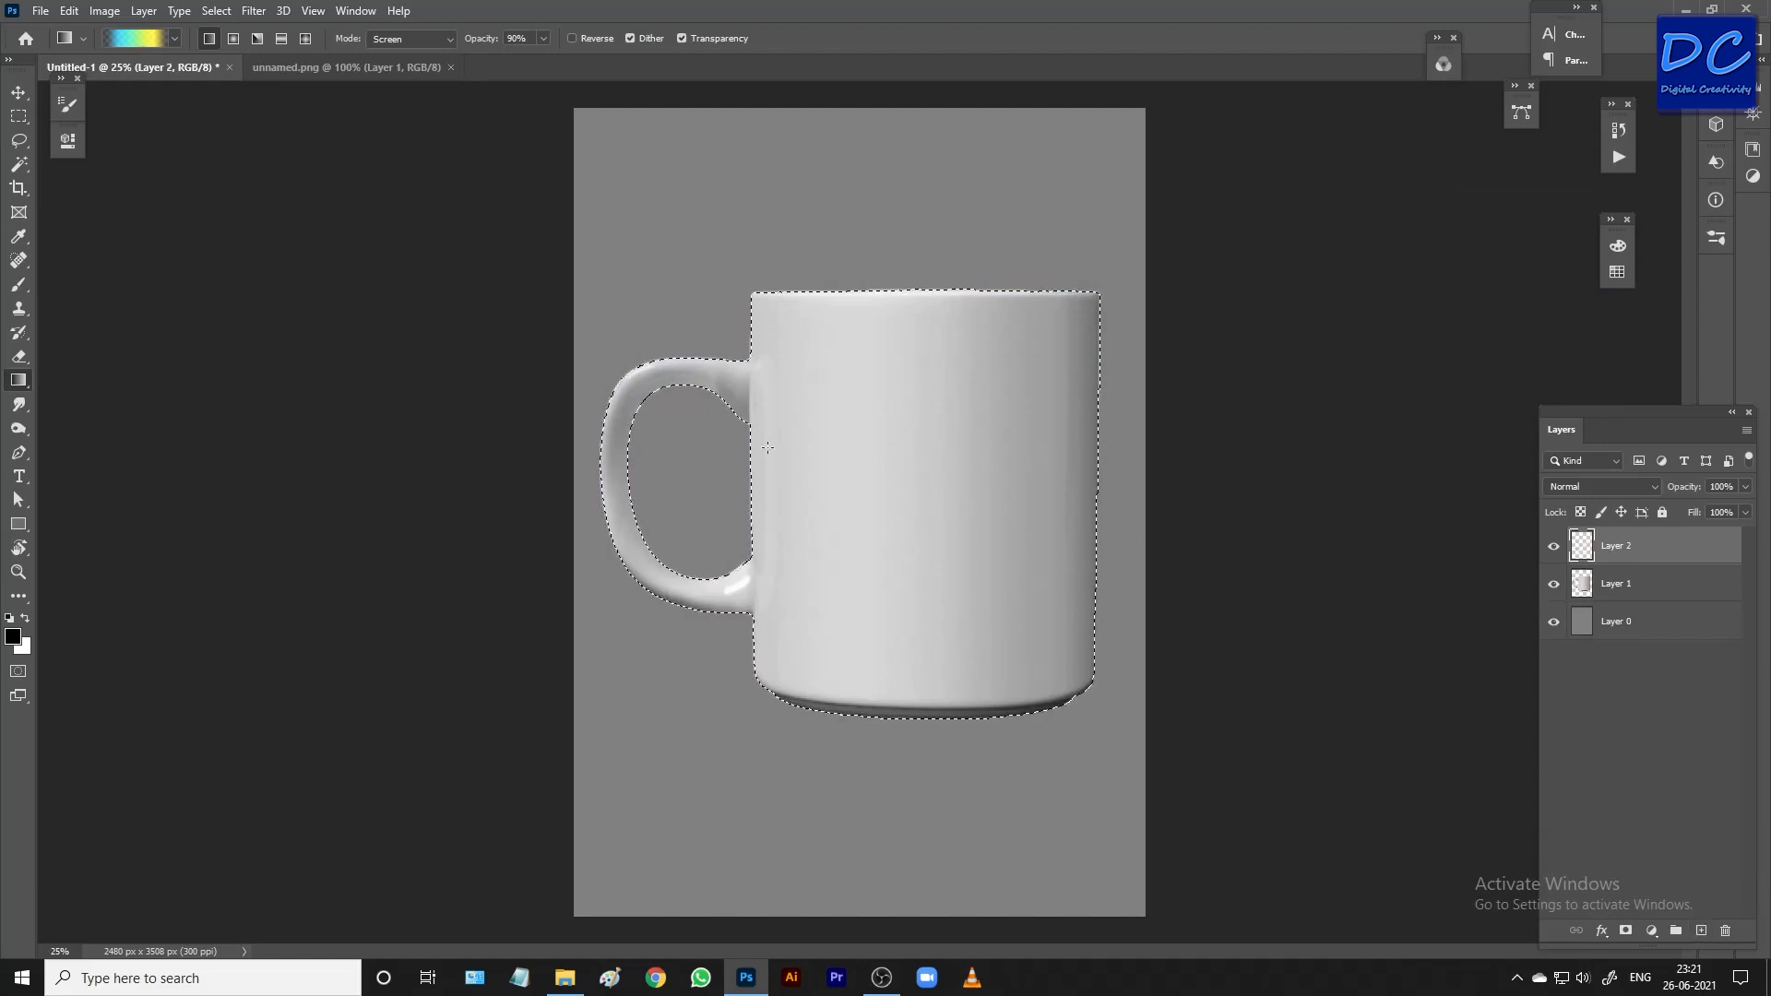
left_click_drag(612, 459, 834, 470)
left_click_drag(1063, 470, 1048, 478)
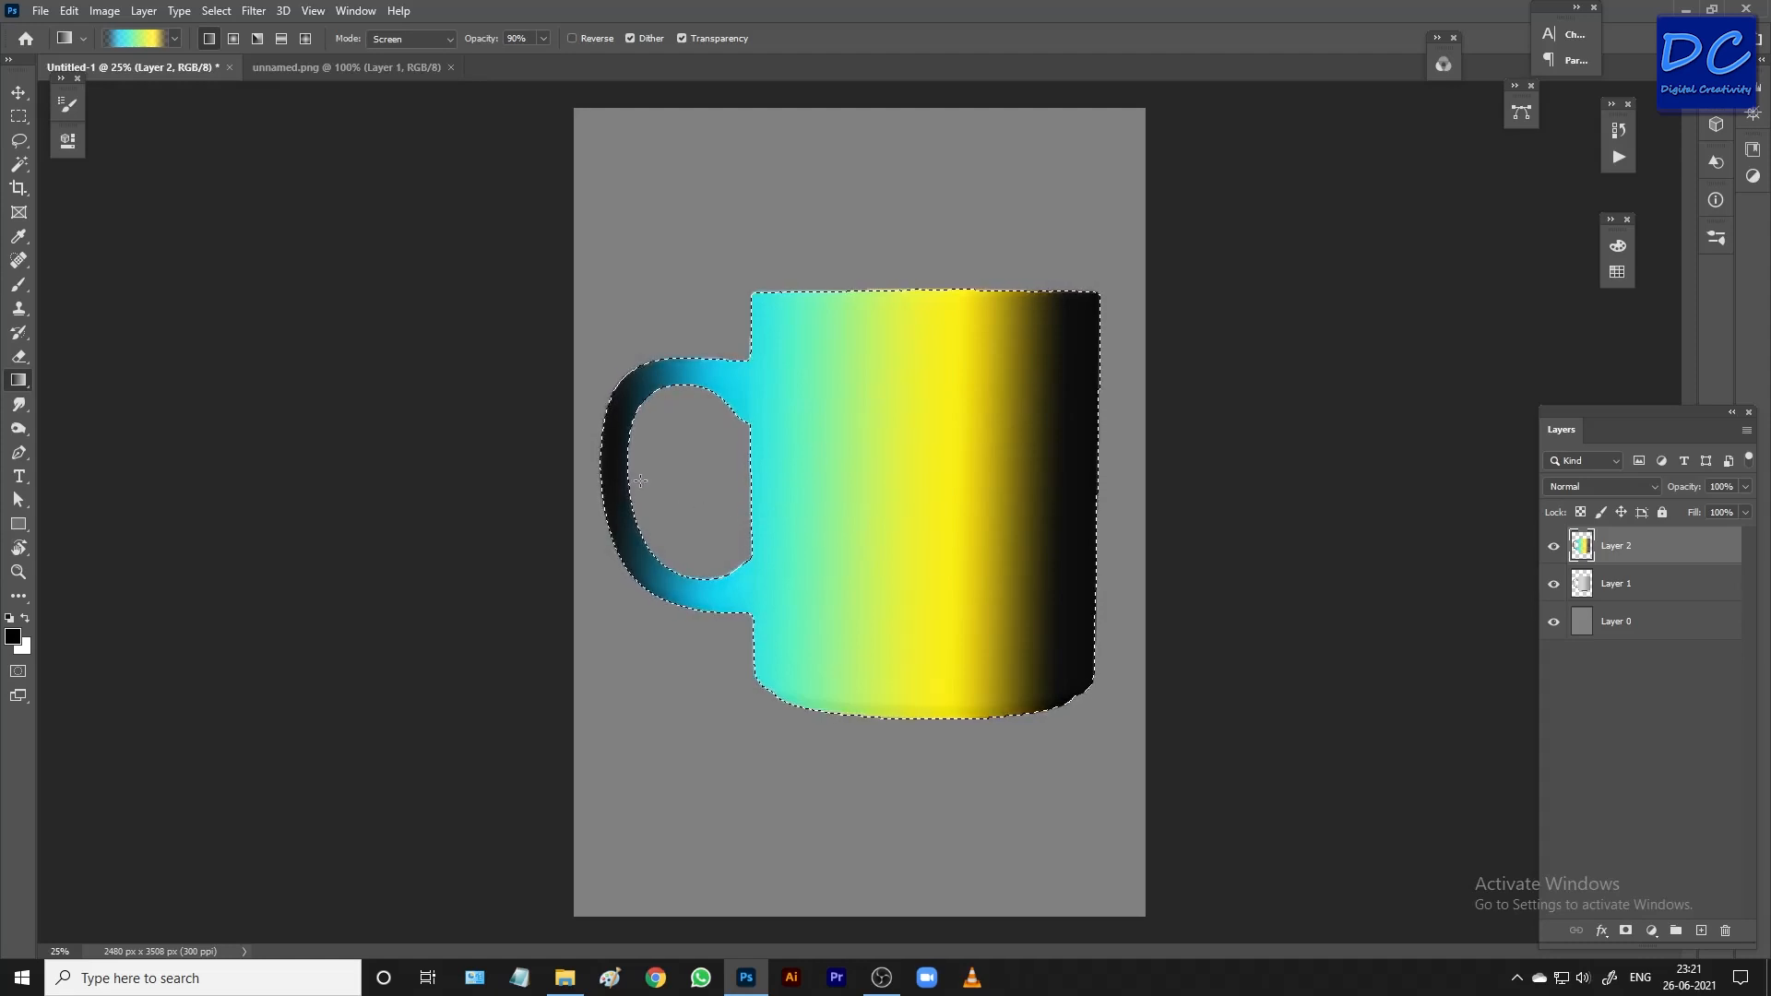
left_click_drag(622, 474, 1121, 489)
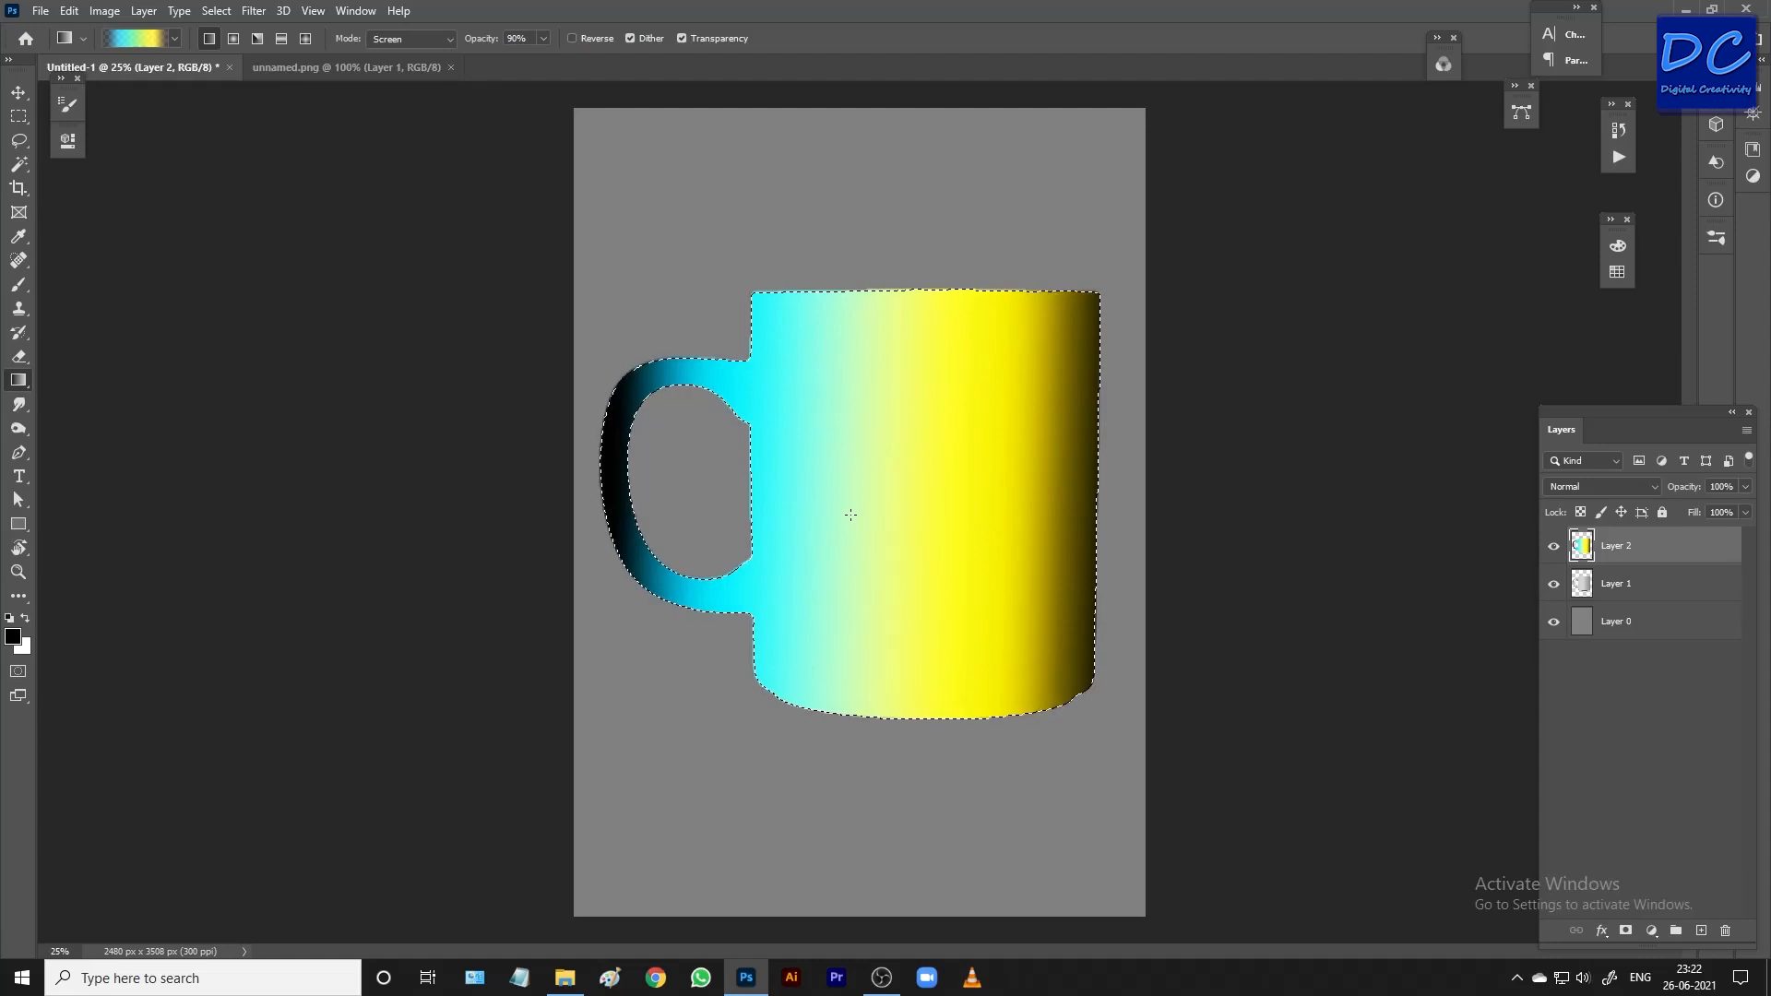
key("ctrl+d")
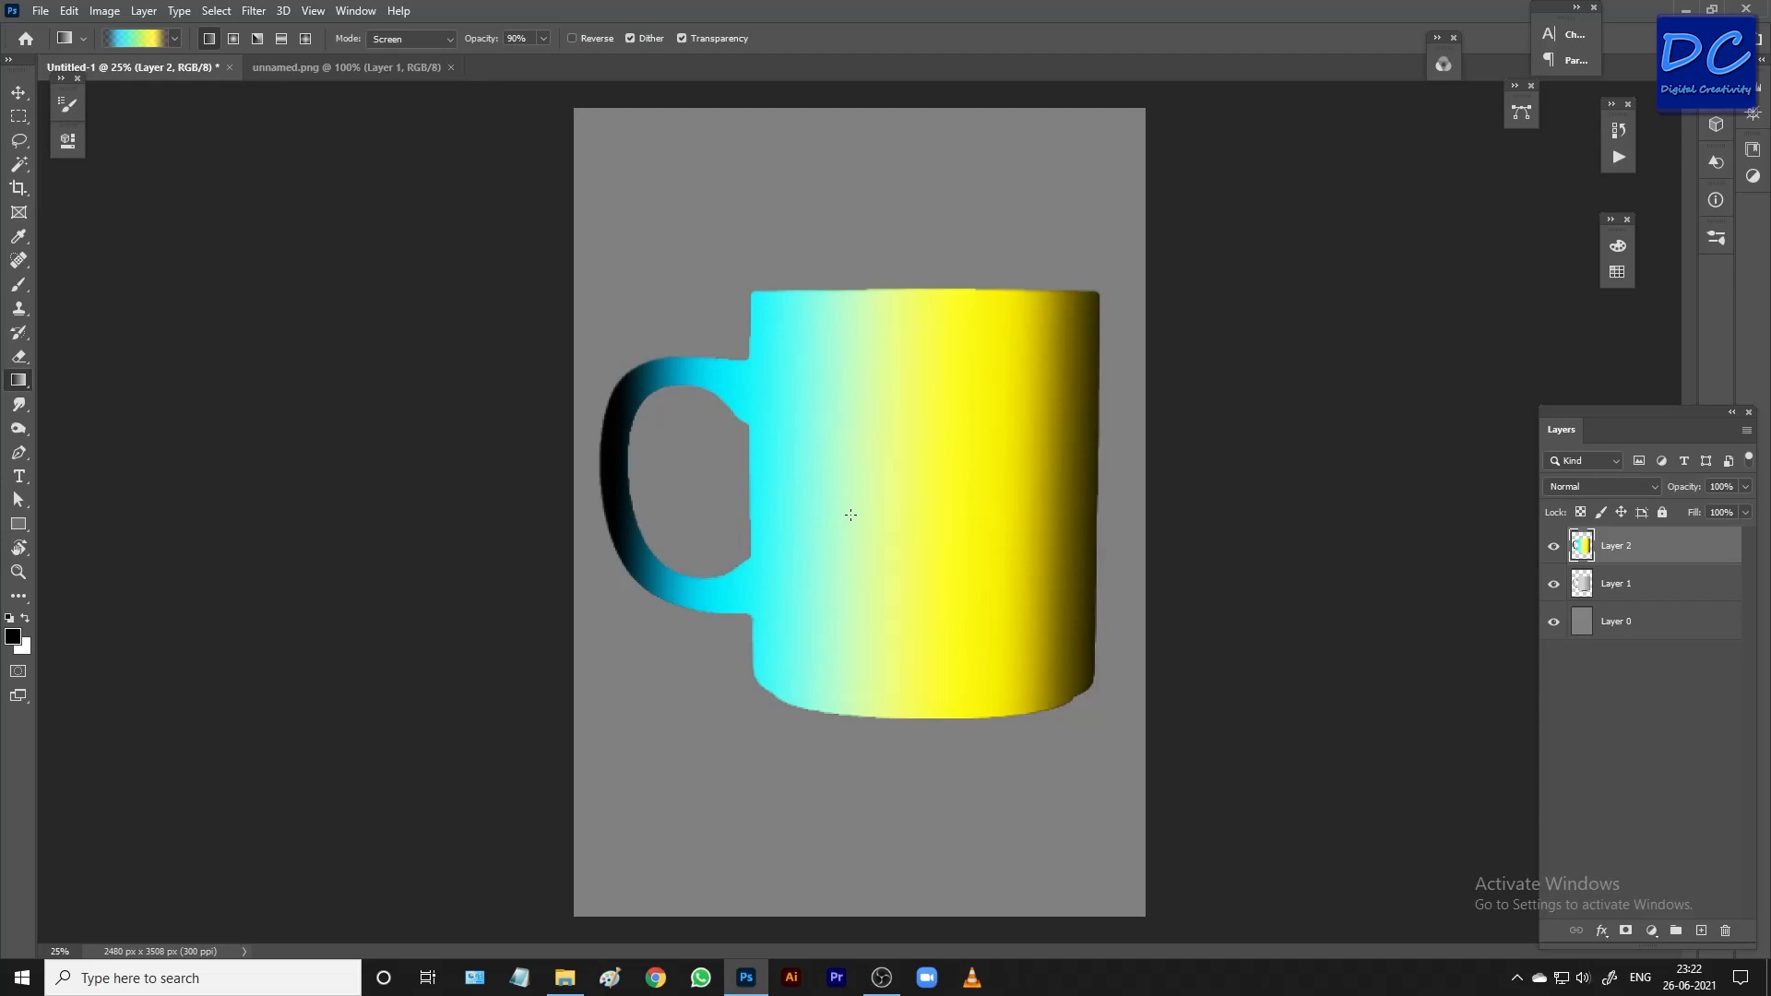
Hide the black-ended gradient layer and add a new empty layer above it
left_click(1553, 547)
left_click(1705, 929)
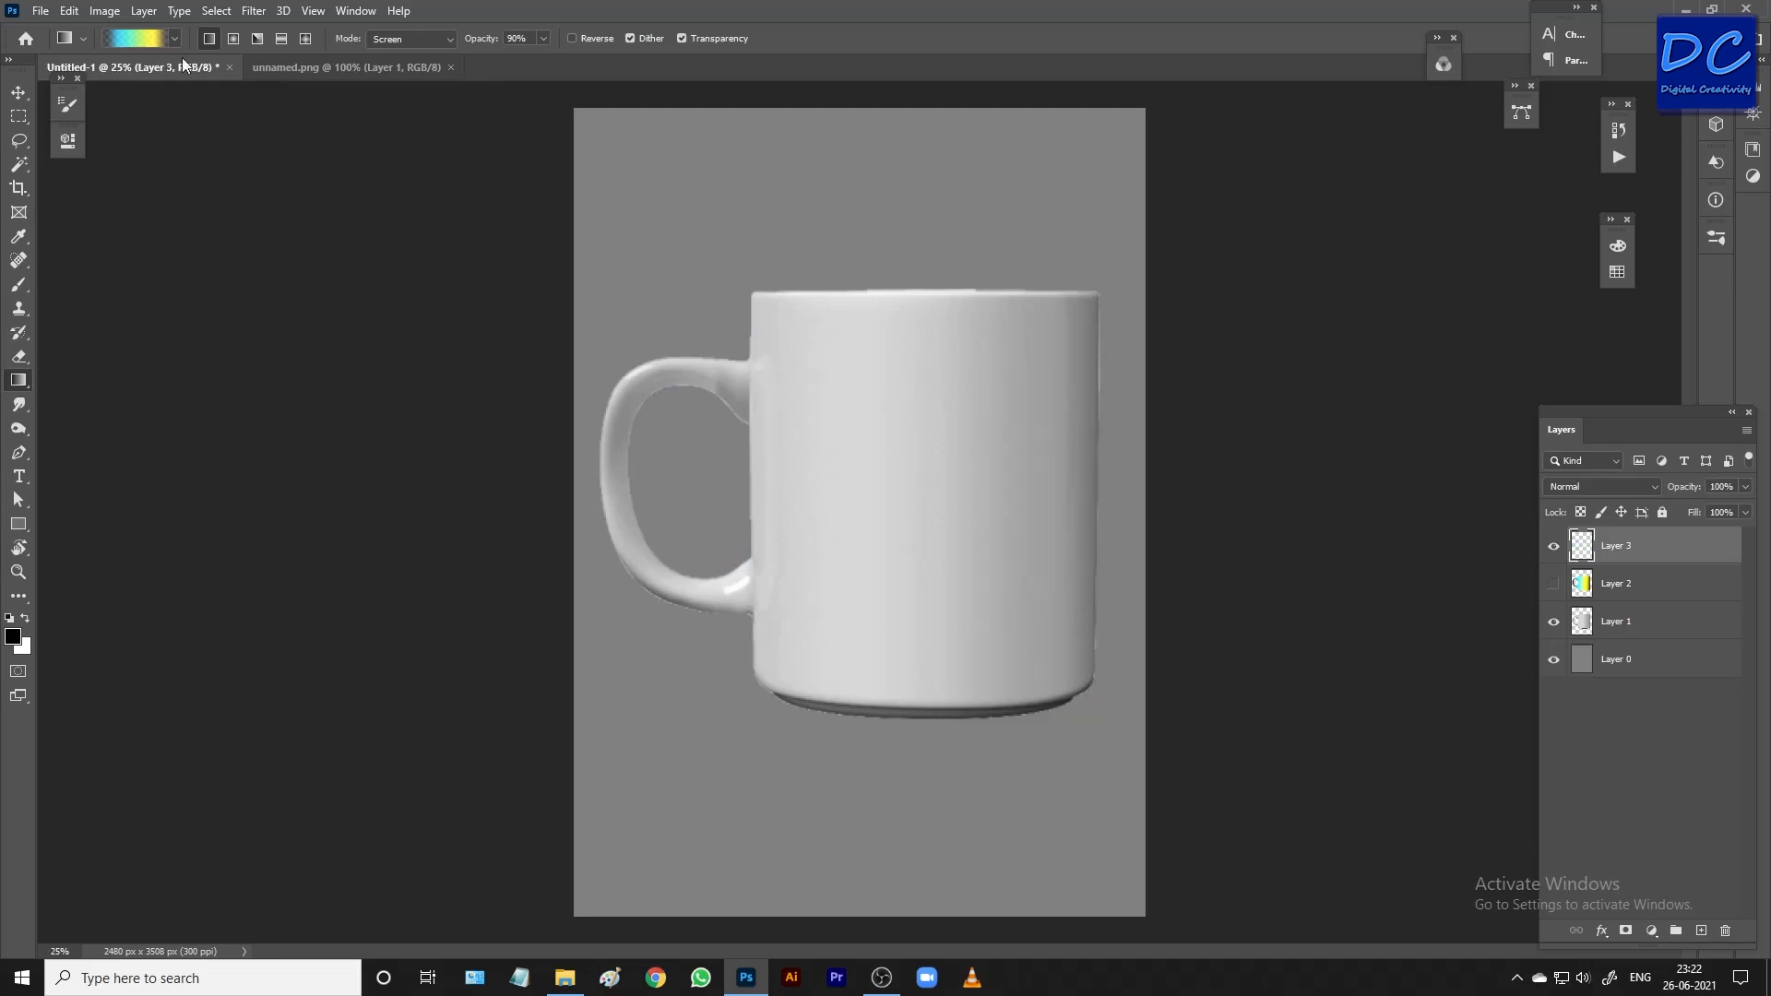
Change the color of the gradient's 0% stop to white
left_click(138, 38)
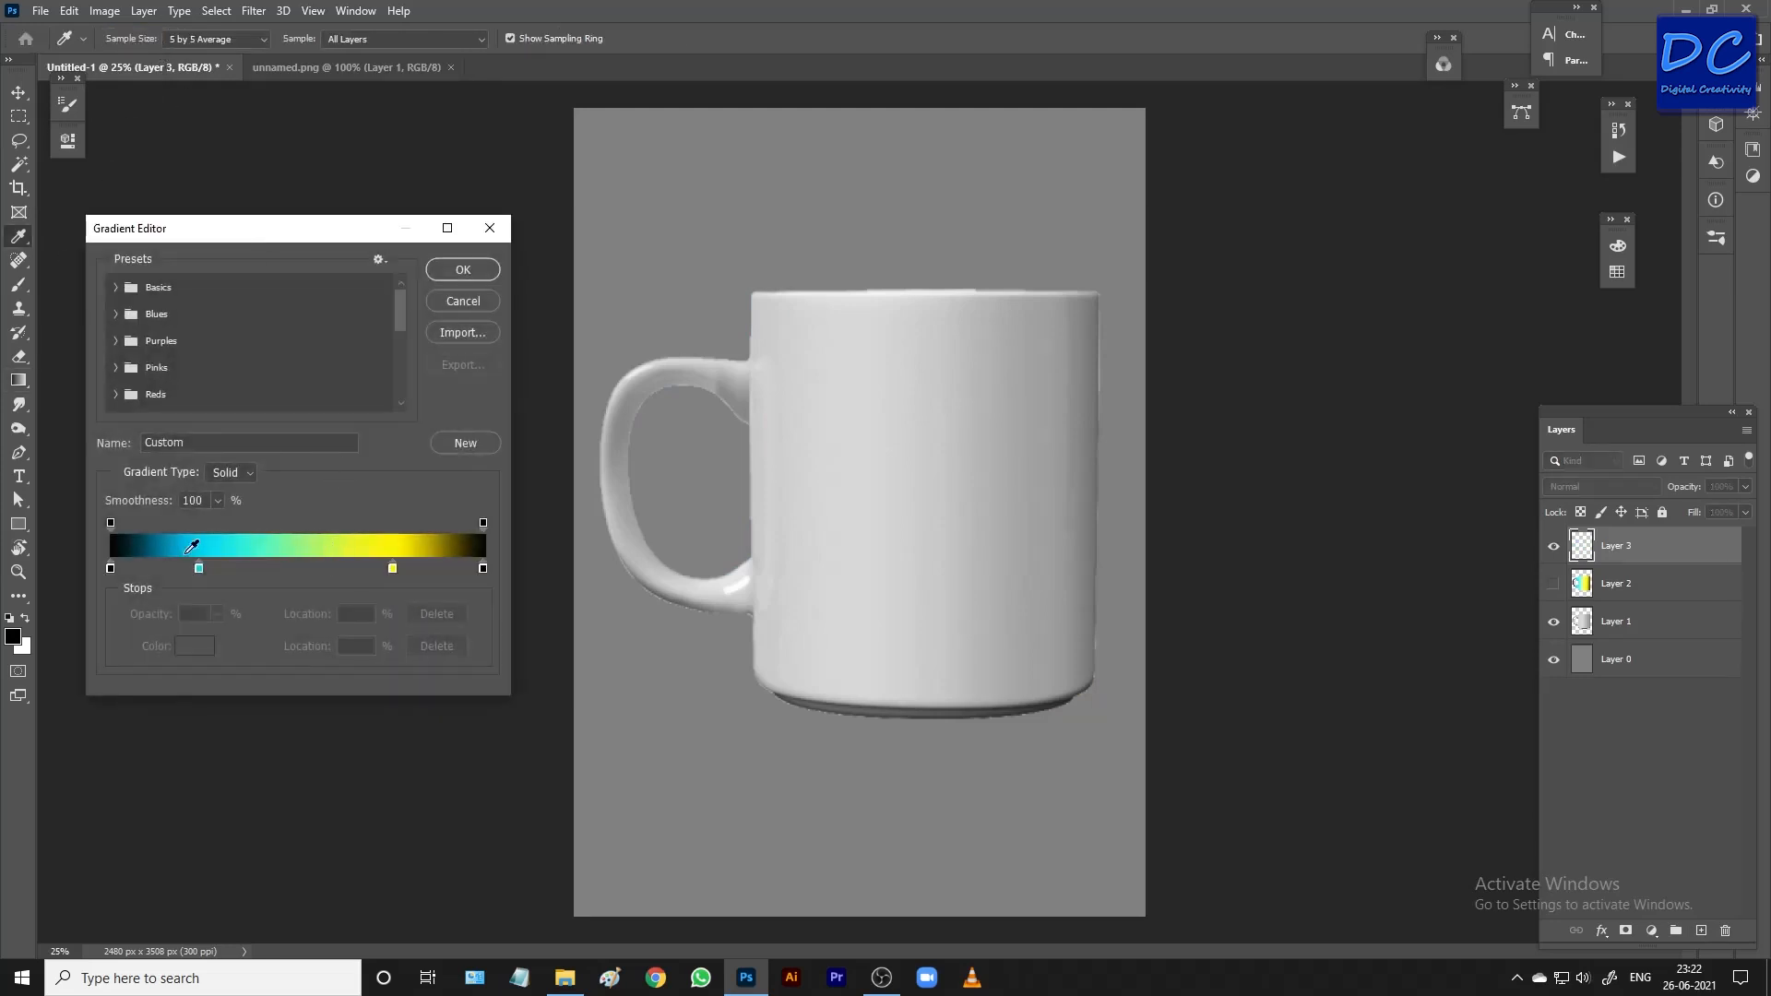
left_click(110, 568)
left_click(111, 570)
left_click(190, 644)
left_click_drag(269, 260, 401, 173)
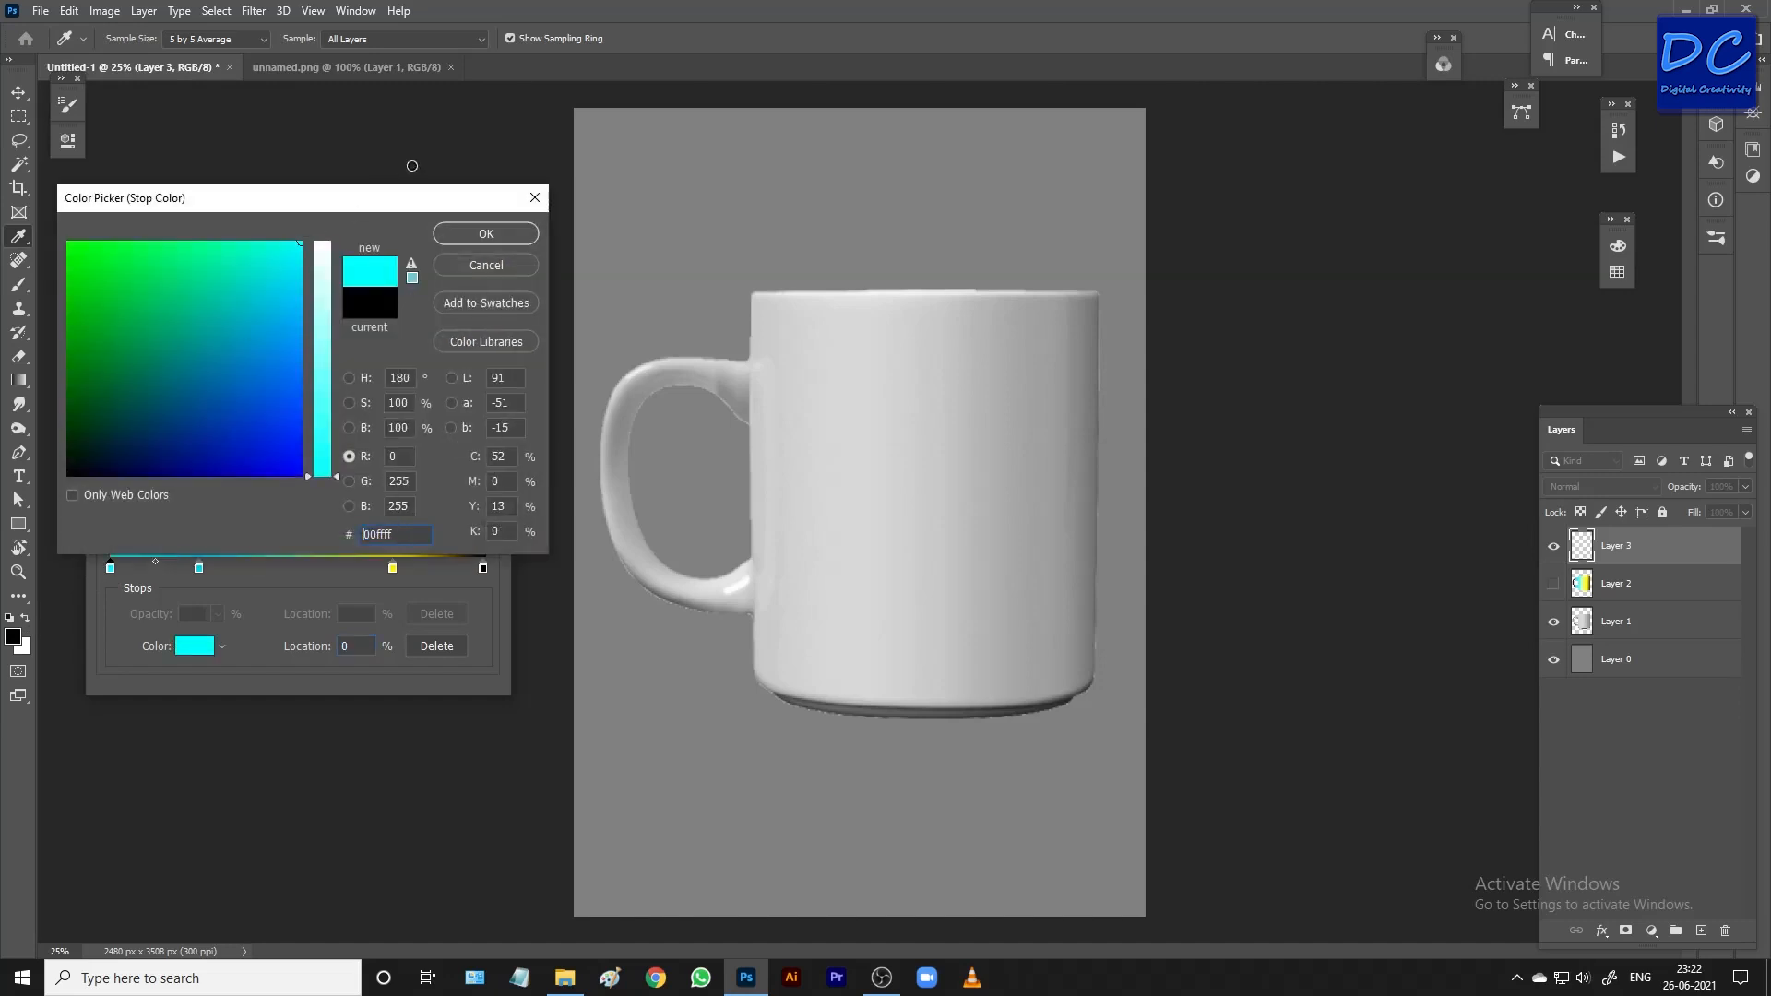
left_click_drag(323, 265, 323, 242)
left_click(486, 233)
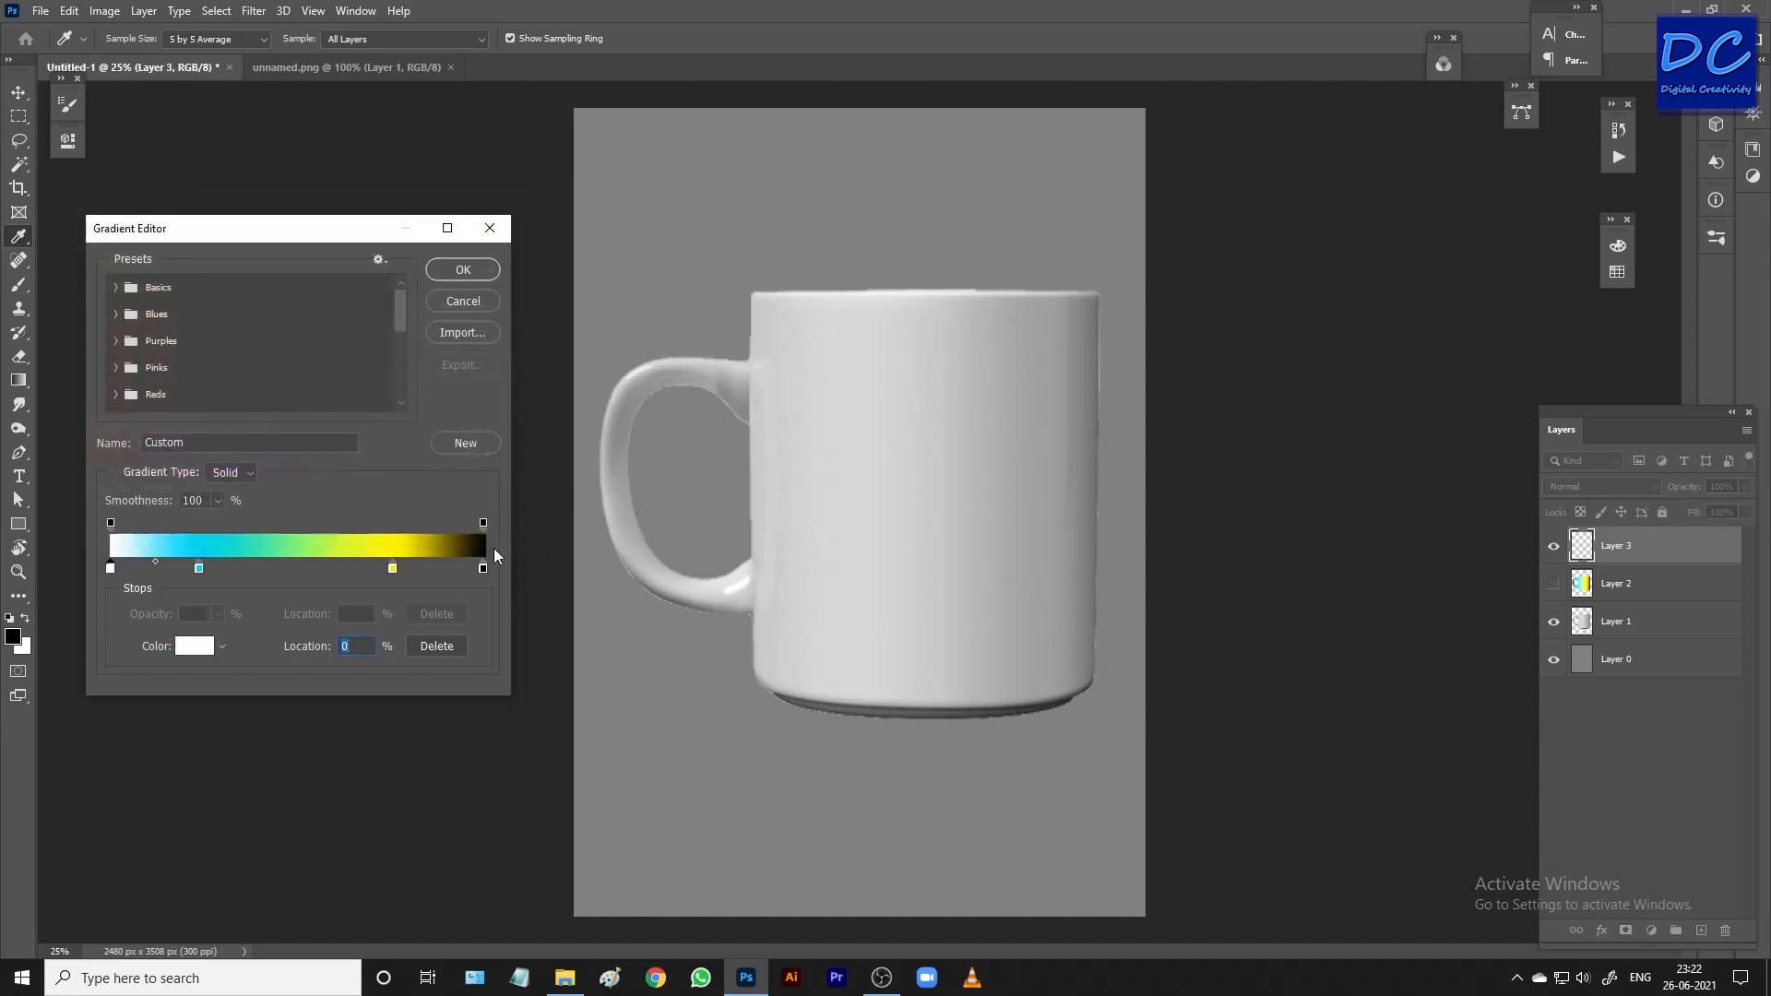
Color the gradient's 100% stop white and accept the edited gradient
left_click(483, 569)
left_click(190, 645)
mouse_move(322, 263)
left_mouse_down()
mouse_move(323, 221)
mouse_move(314, 242)
mouse_move(369, 221)
left_mouse_up()
left_click(500, 229)
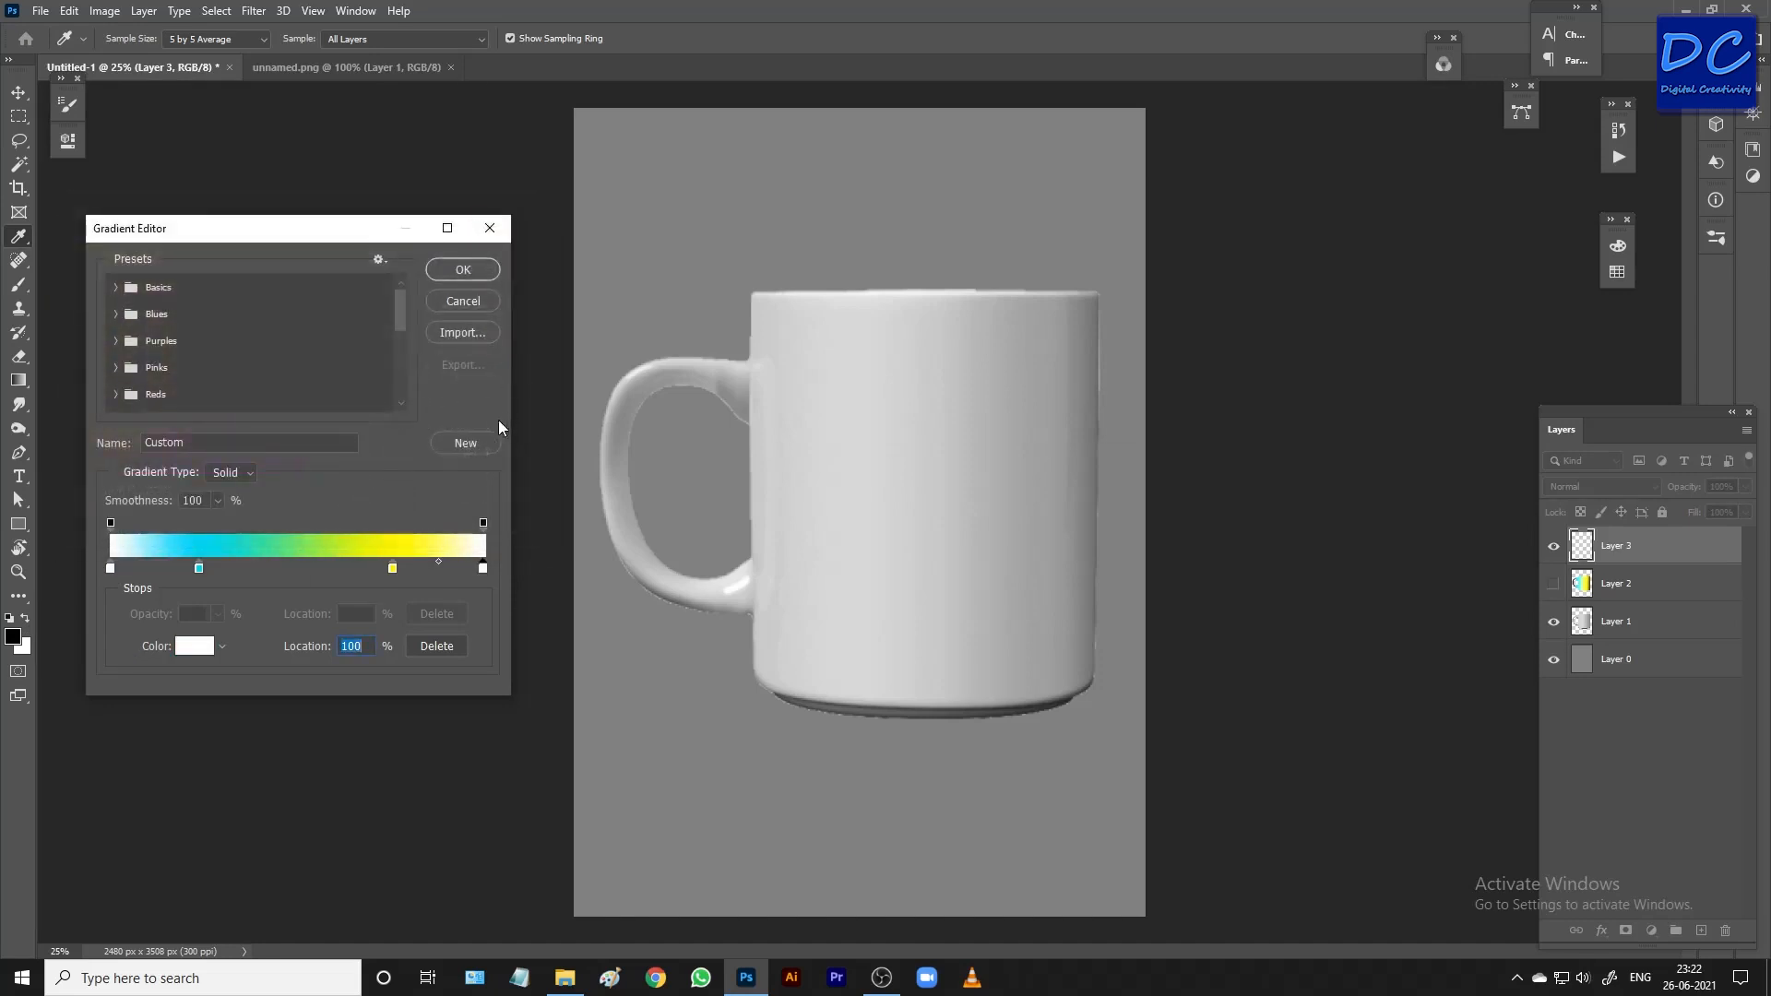
left_click(454, 274)
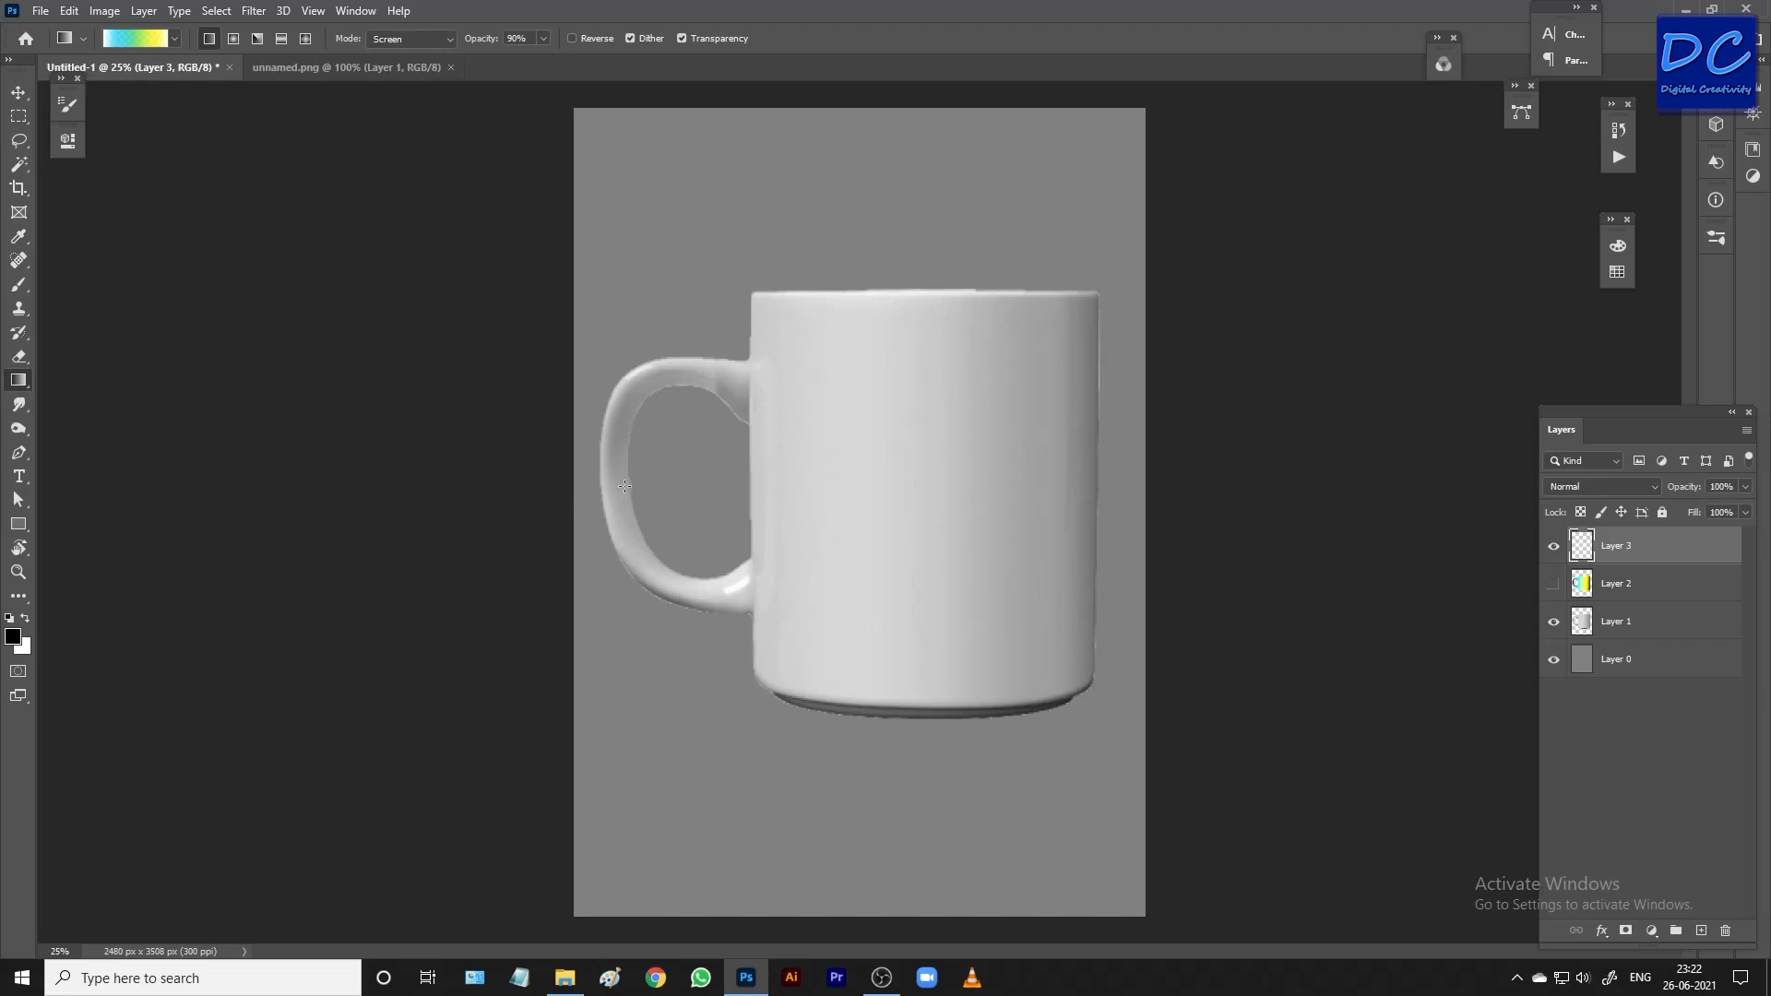
Load the outline of the mug on Layer 1 as a selection while keeping Layer 3 active
left_click(1555, 623)
left_click(1554, 622)
left_click(1582, 621, "ctrl")
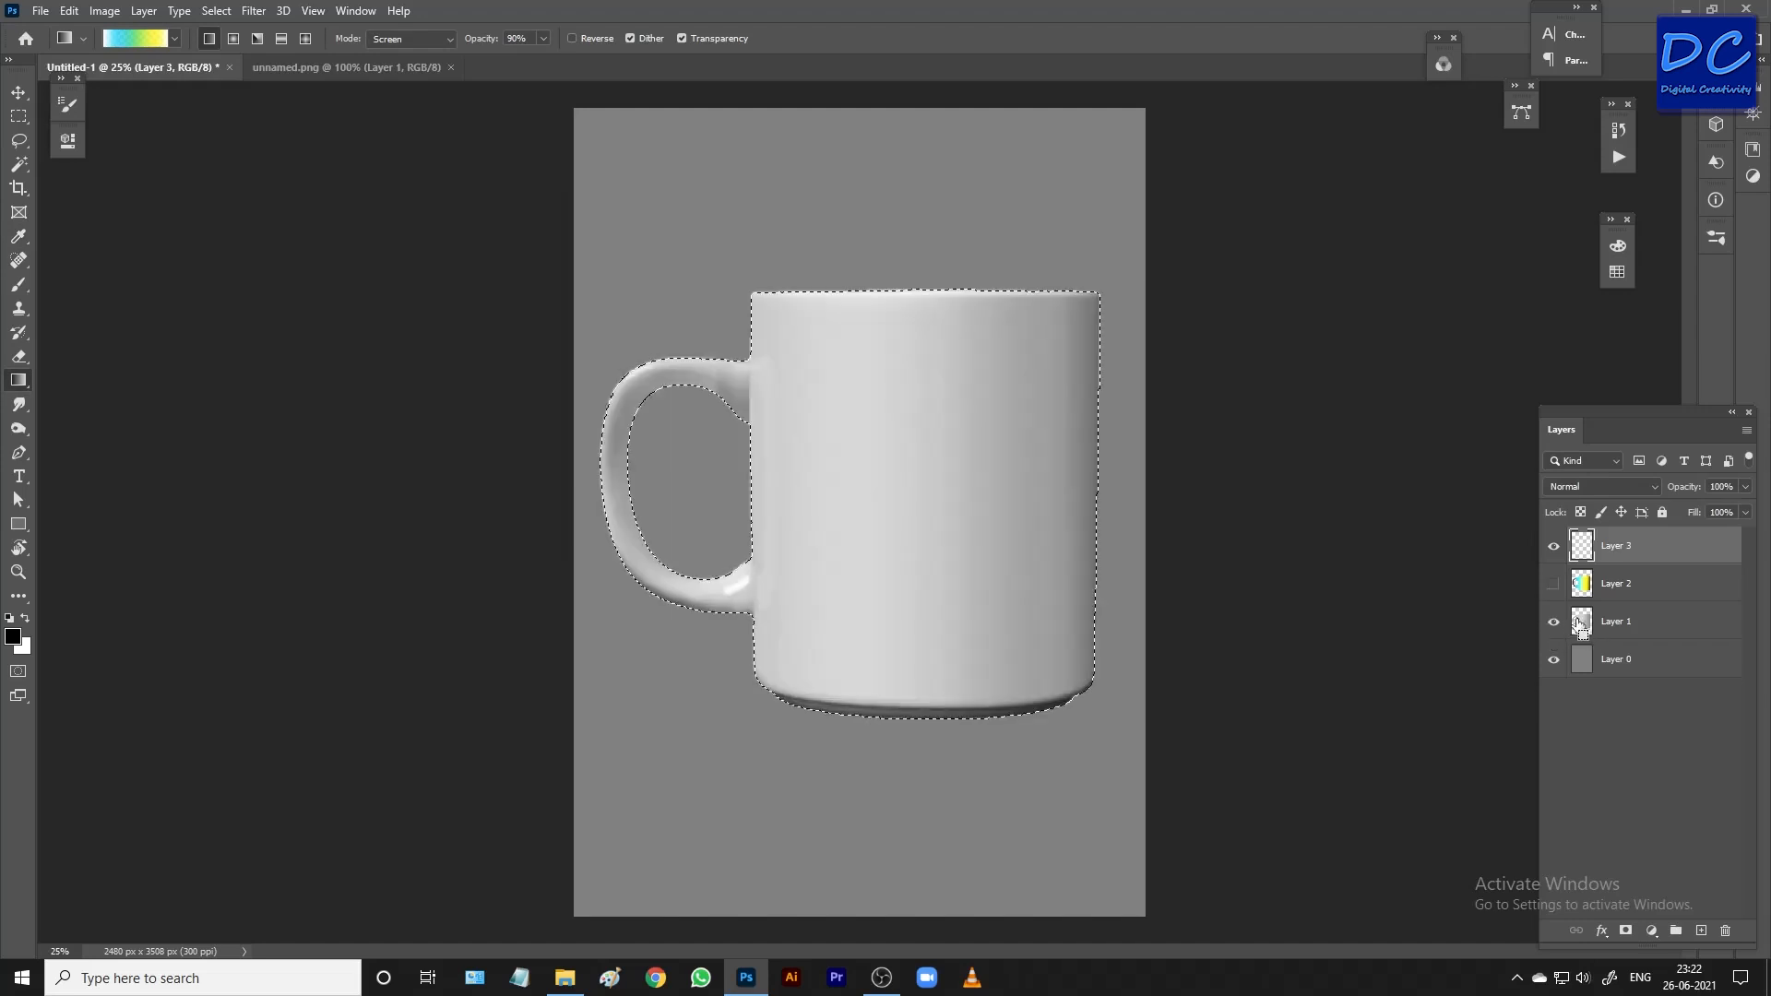
Apply the white-ended gradient across the selected mug, undo that attempt and redraw it once from the handle toward the far edge
left_click(599, 455)
left_click_drag(614, 457, 1060, 466)
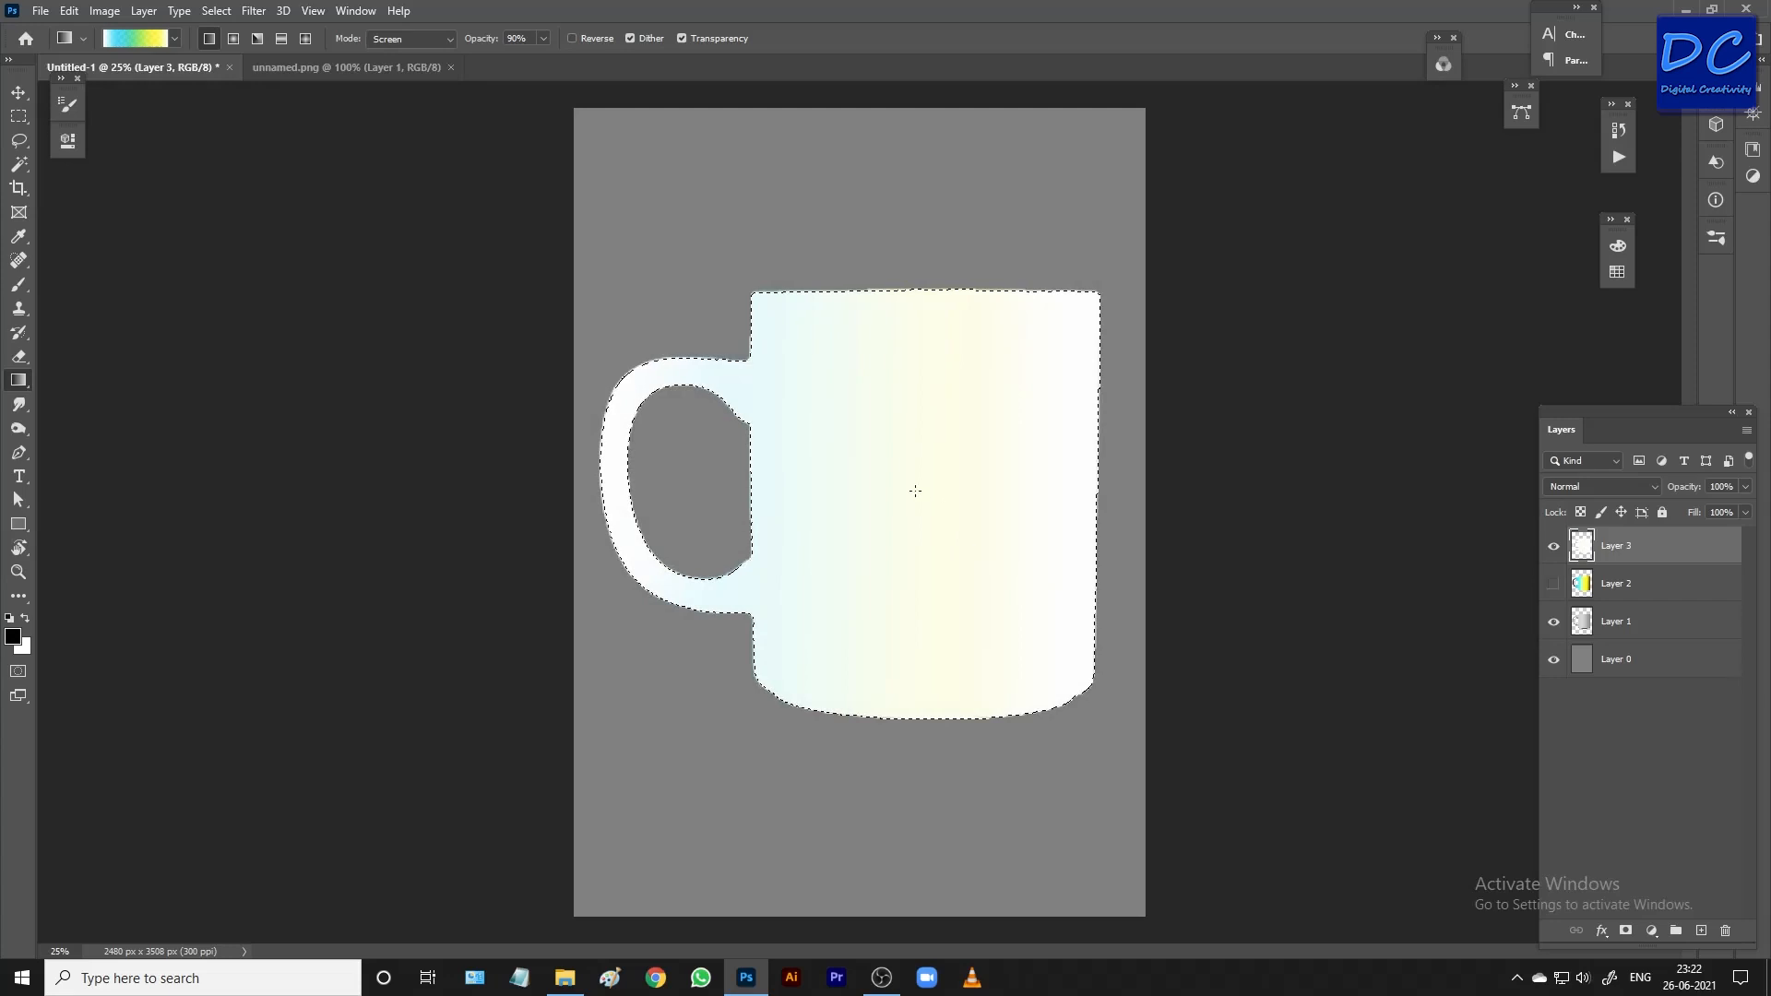
key("ctrl+z")
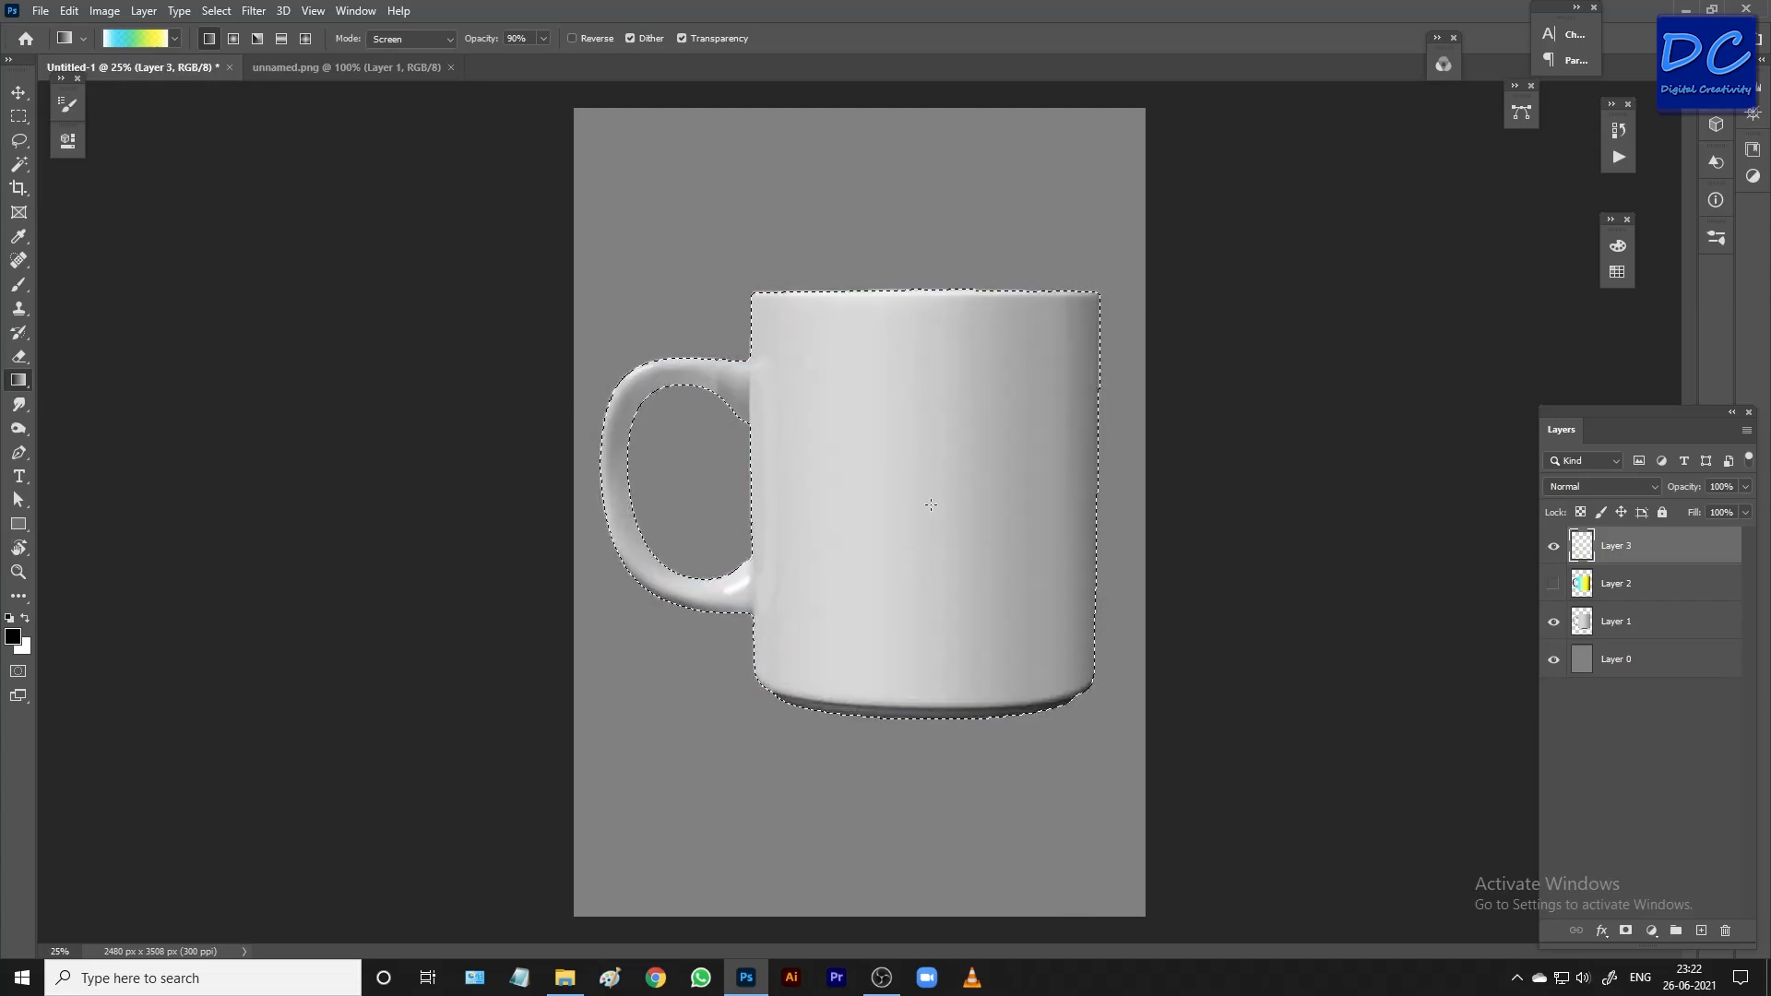
left_click_drag(617, 460, 1063, 472)
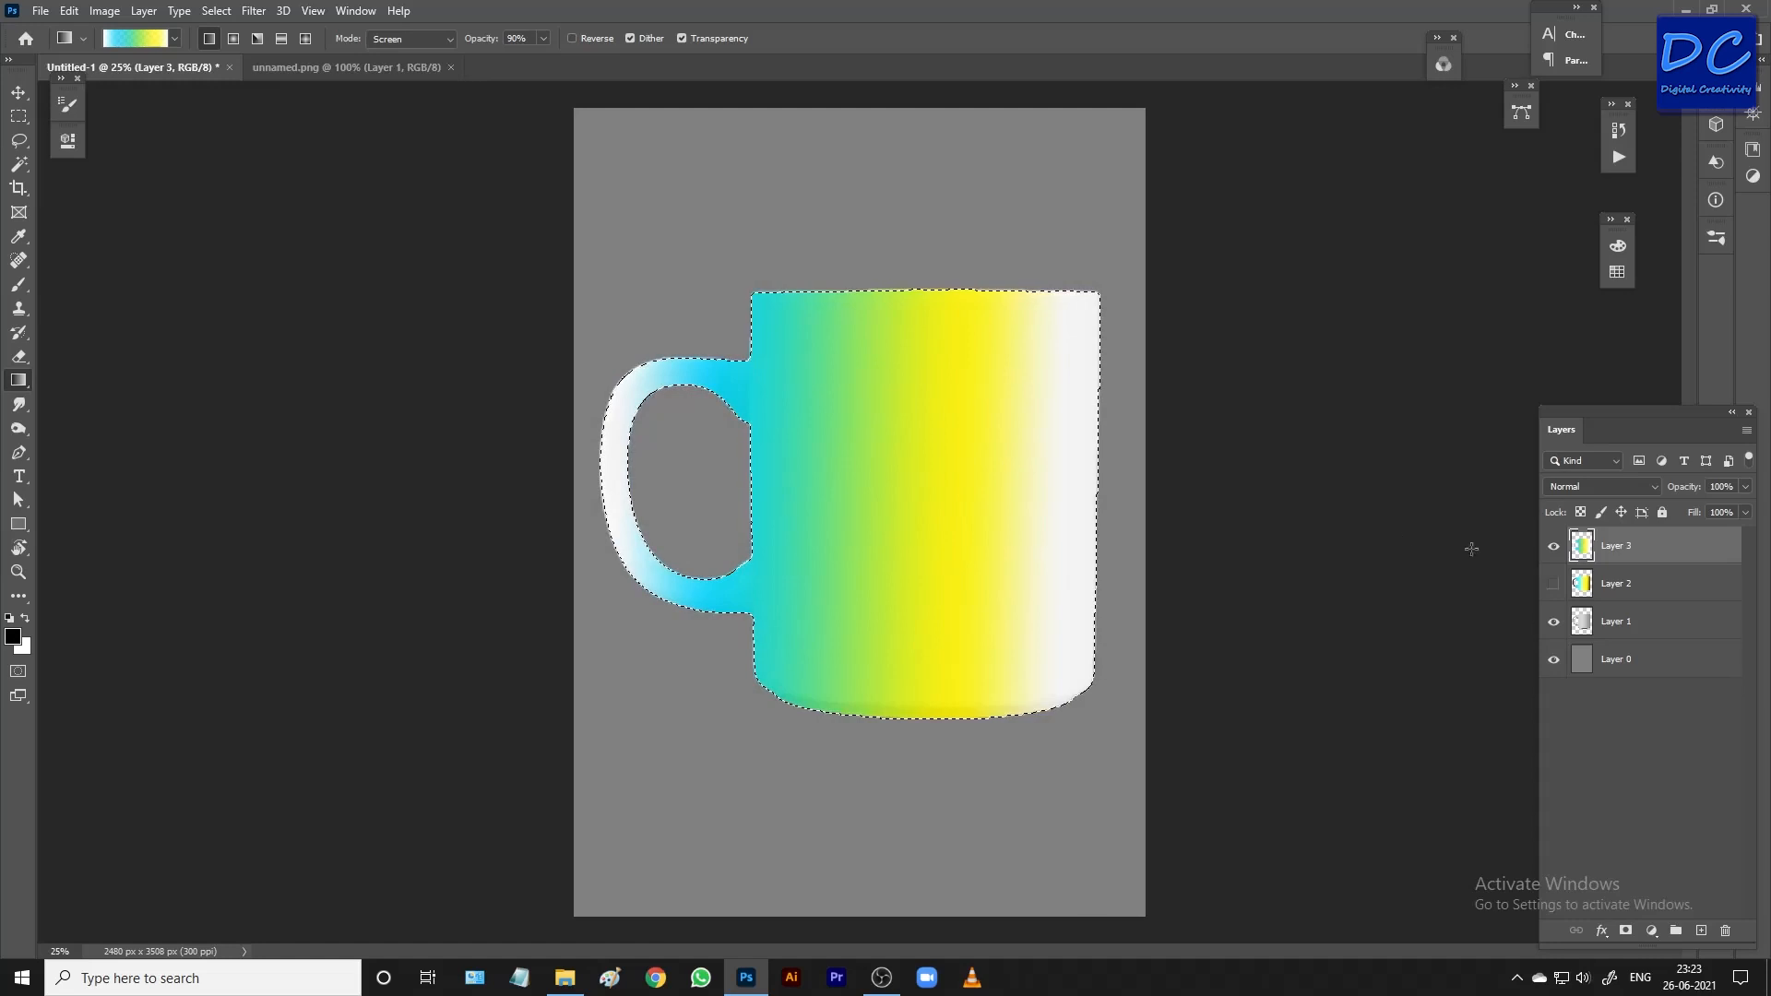
Hide the white-ended gradient layer and add another empty layer on top
left_click(1556, 548)
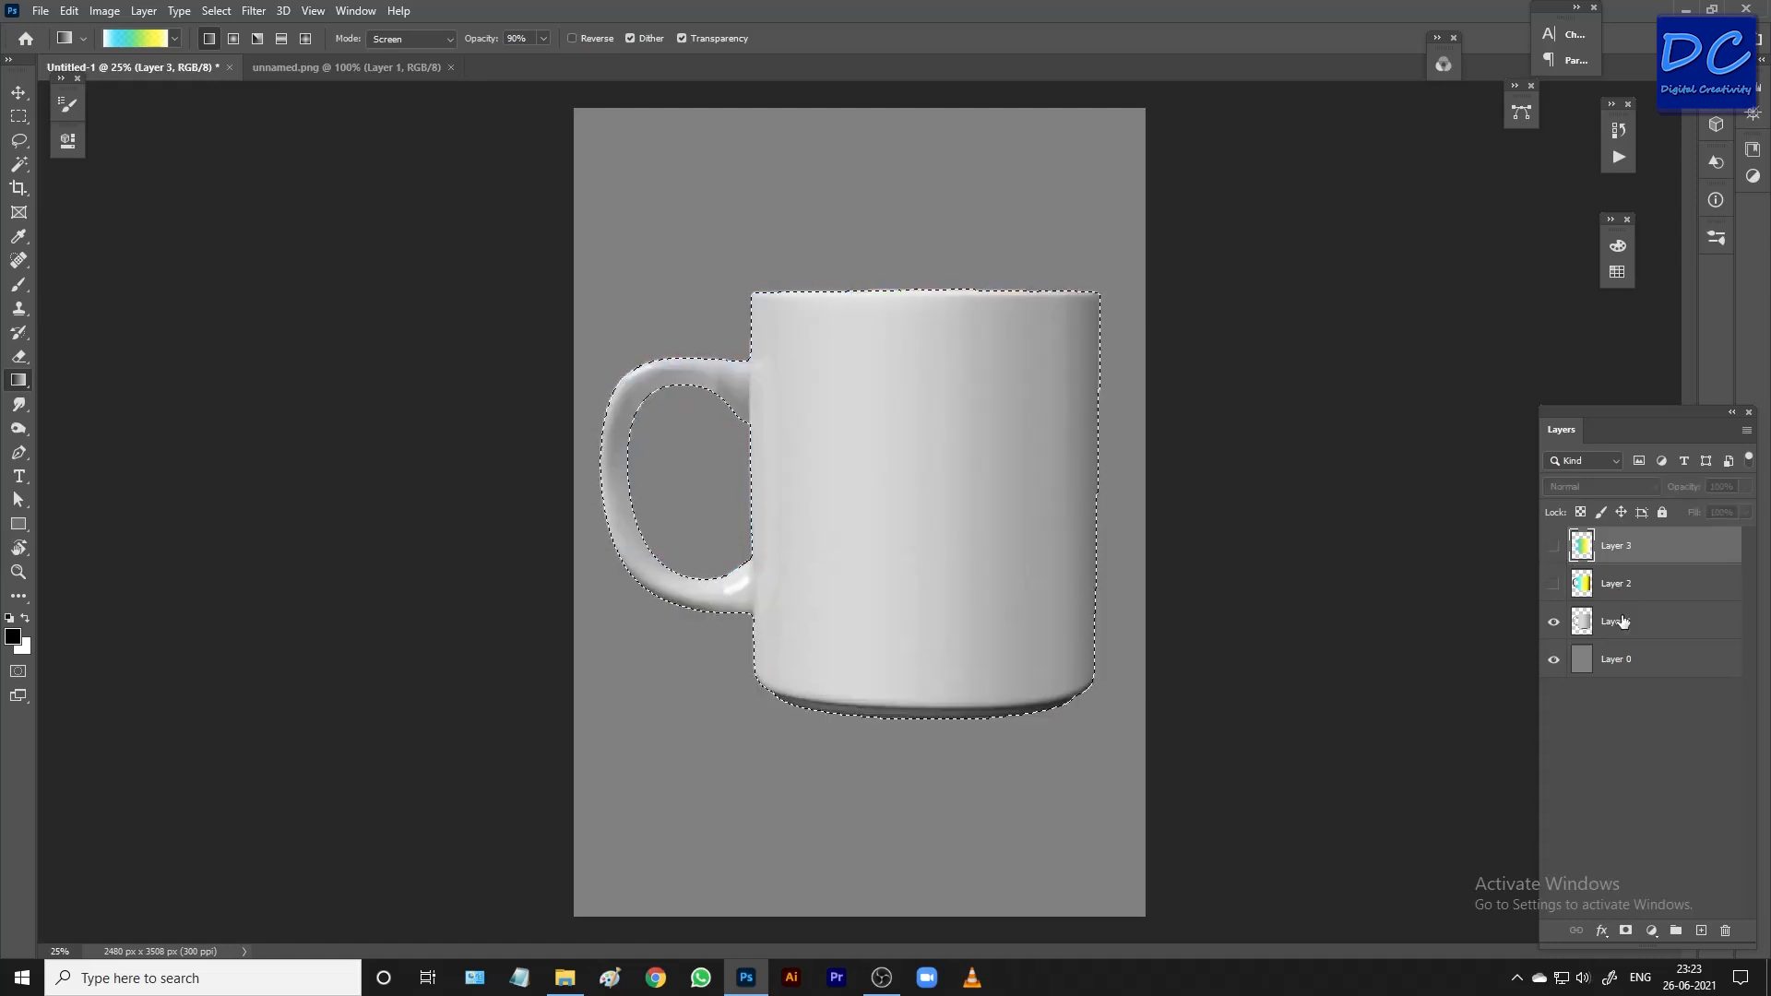
left_click(1702, 933)
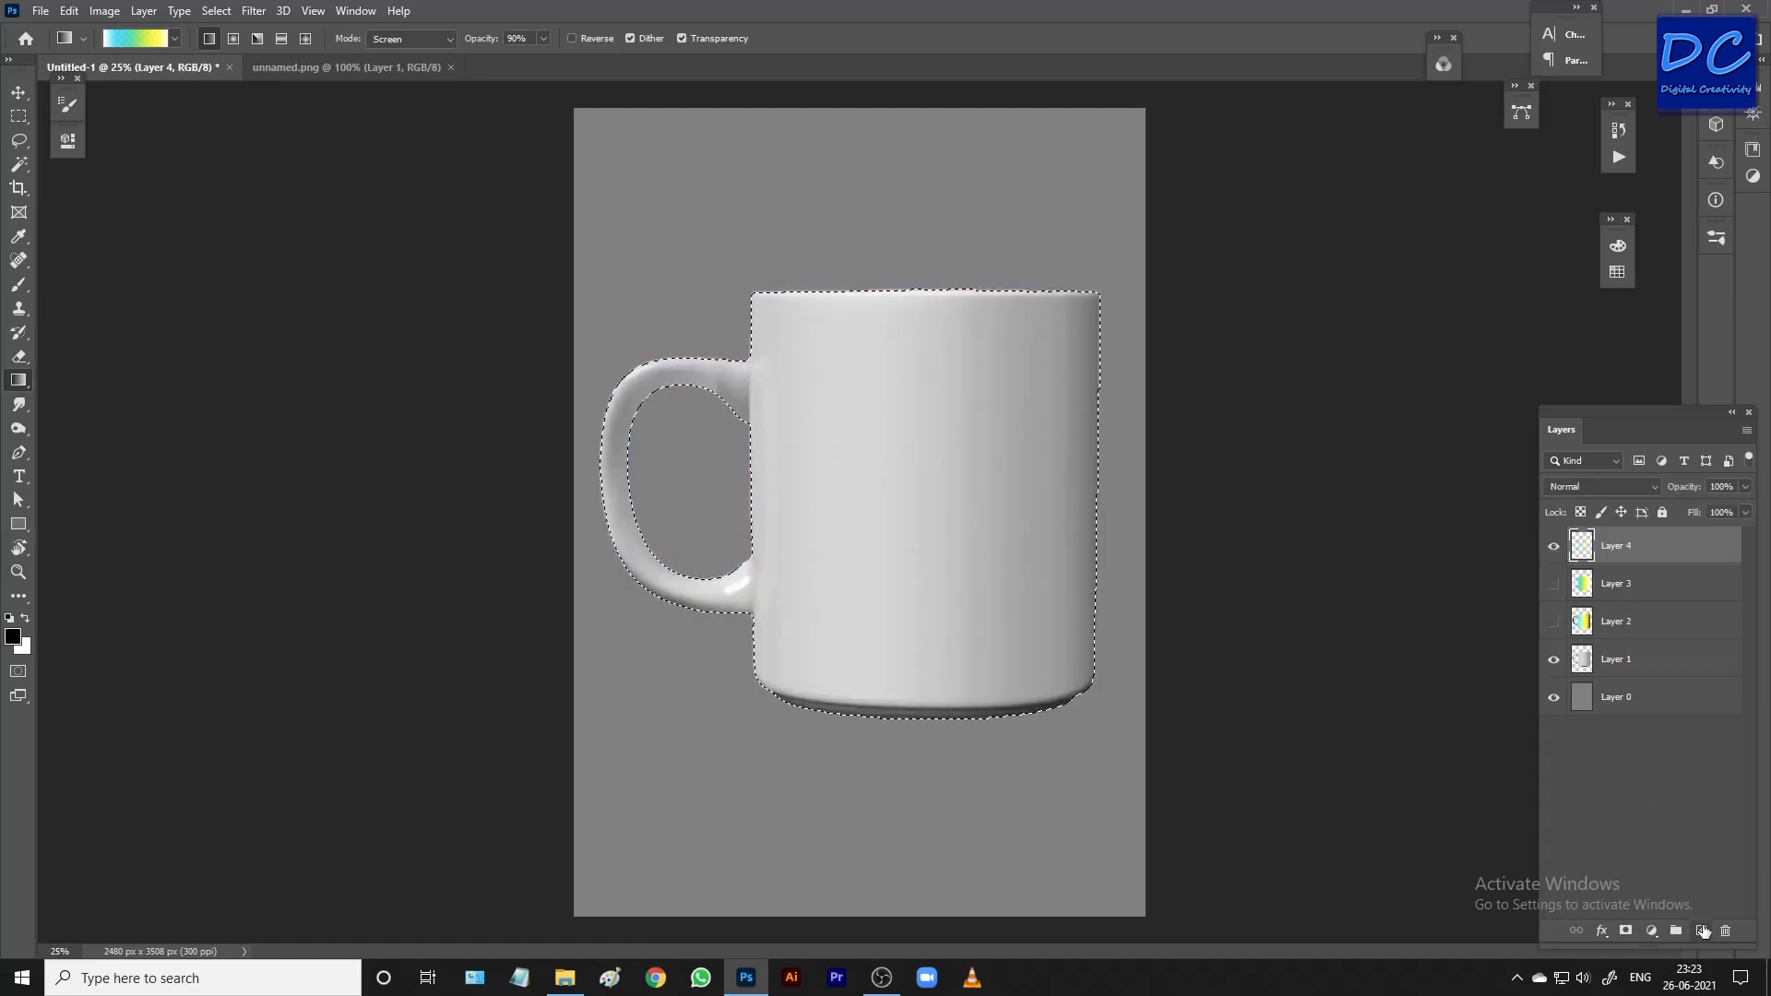
left_click(13, 636)
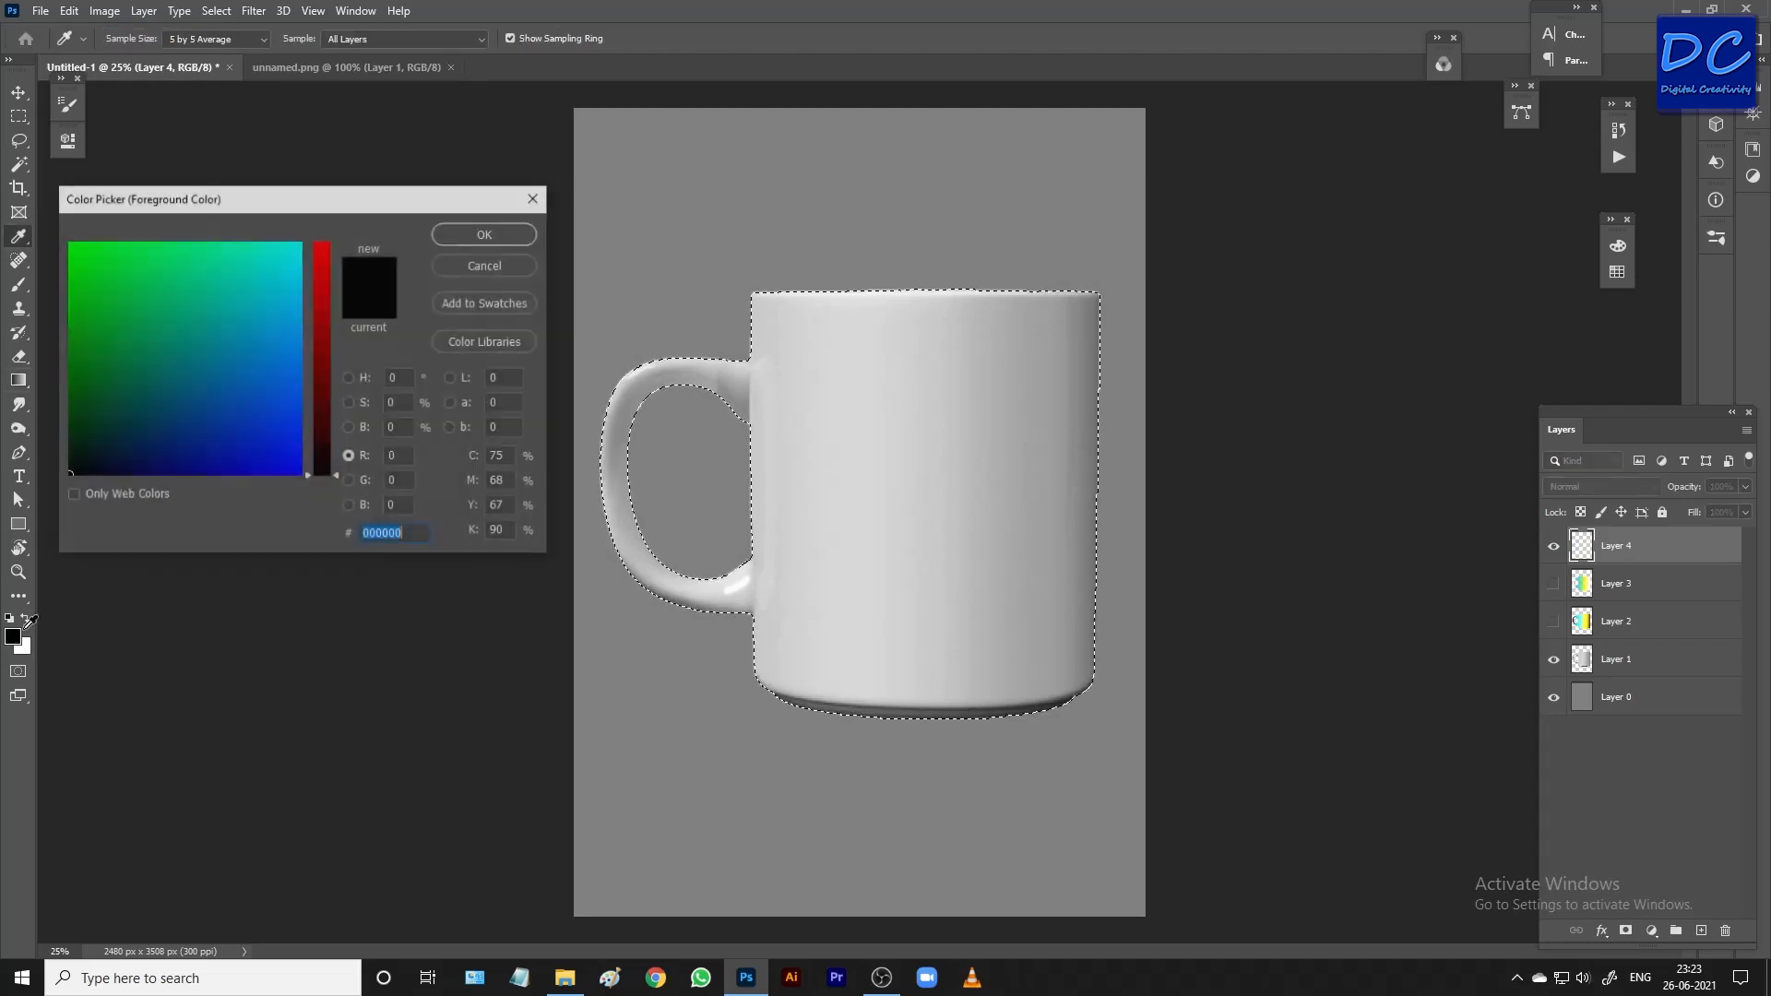
left_click_drag(318, 297, 326, 382)
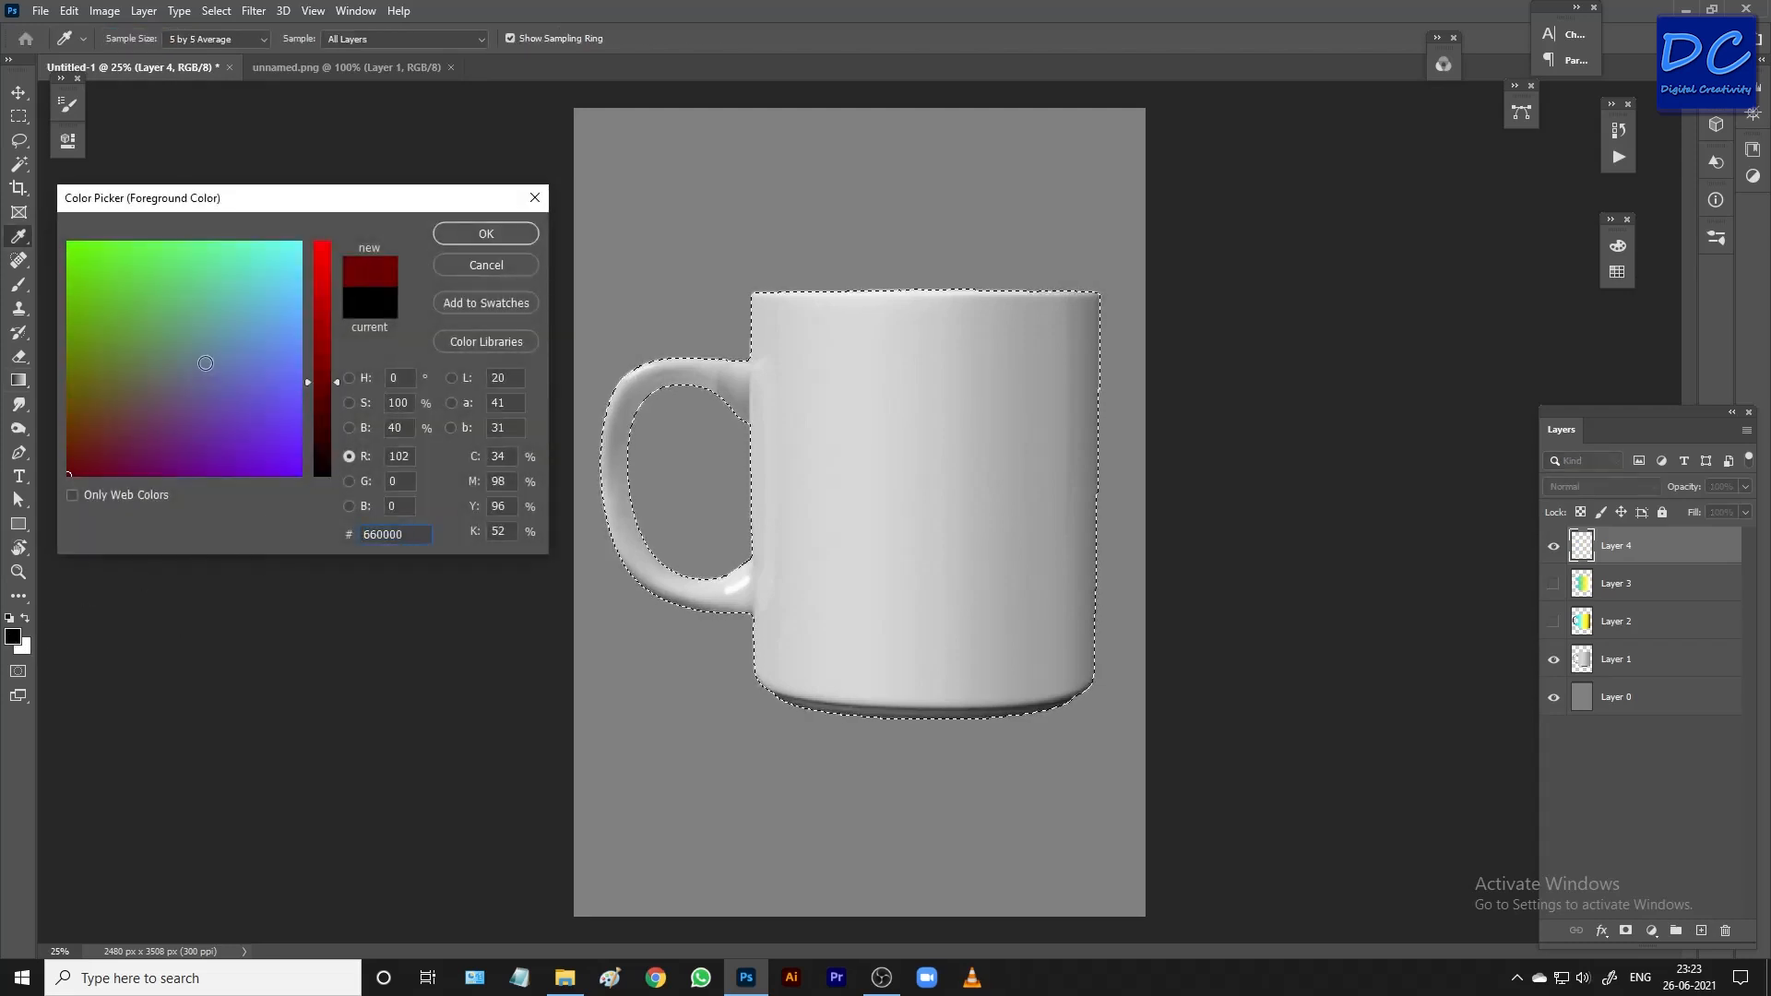
left_click(484, 263)
Recolor the gradient's cyan stop at 24% to dark brown #642405
left_click(138, 38)
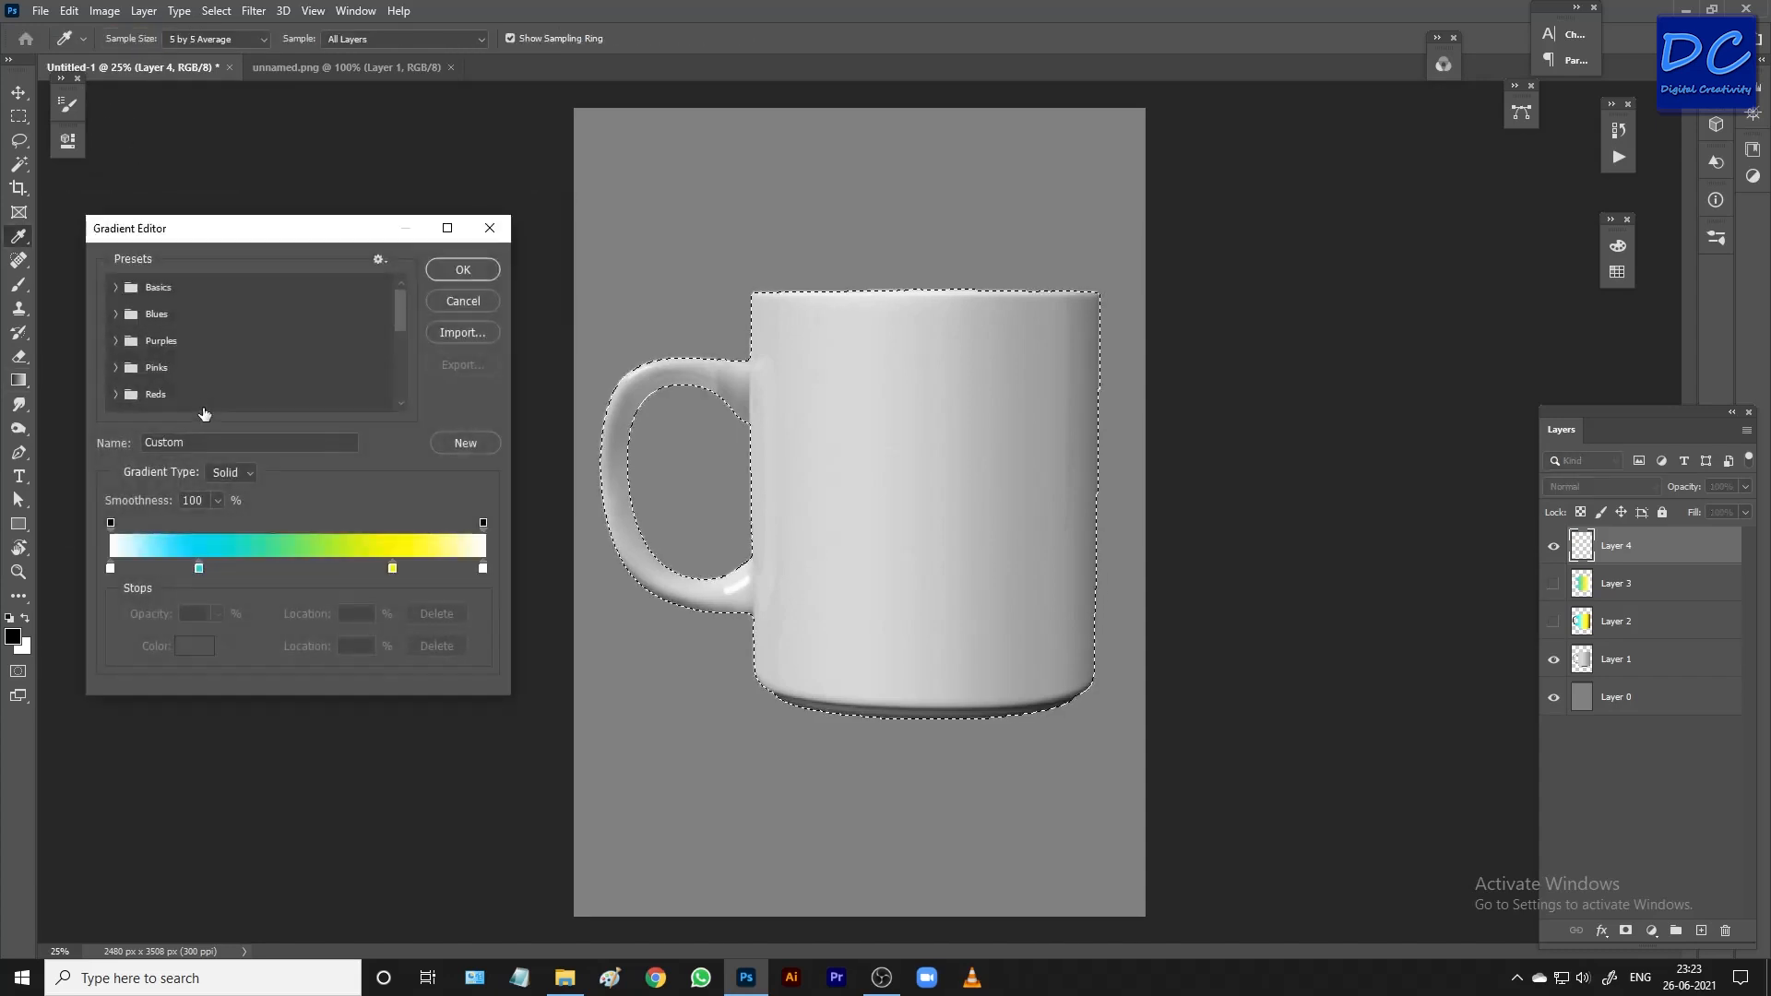
left_click(198, 568)
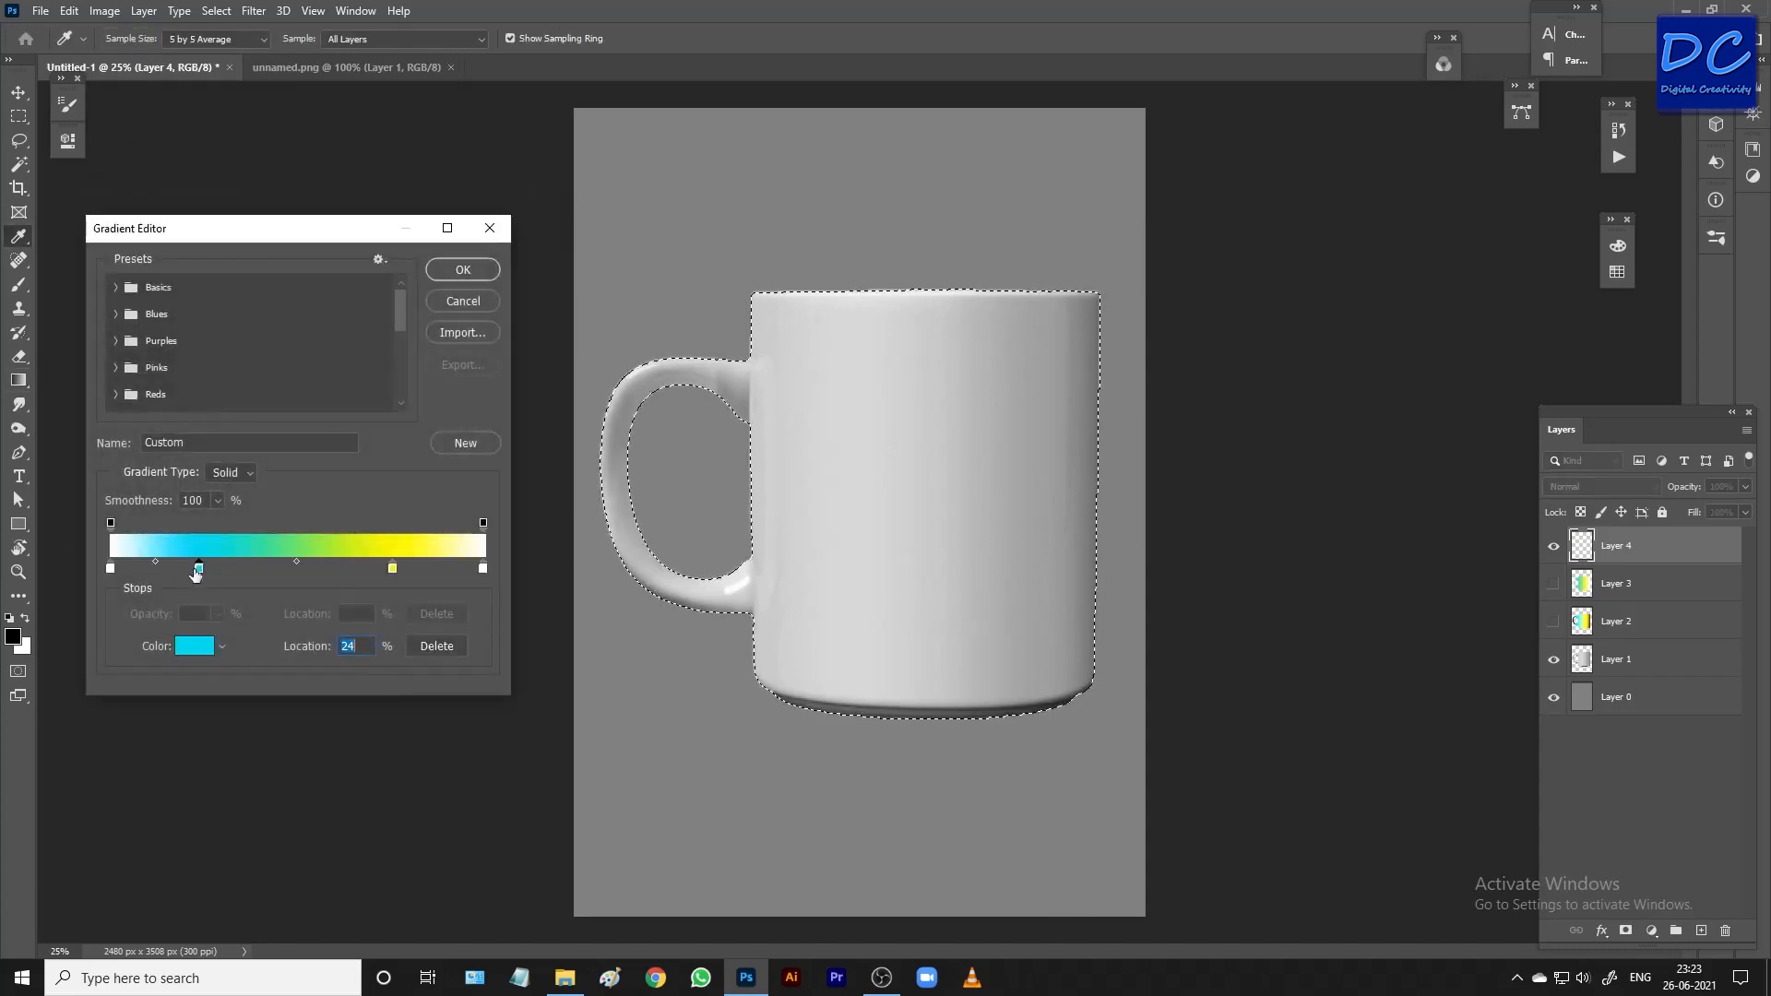
left_click(203, 655)
left_click_drag(328, 309, 318, 383)
left_click(72, 443)
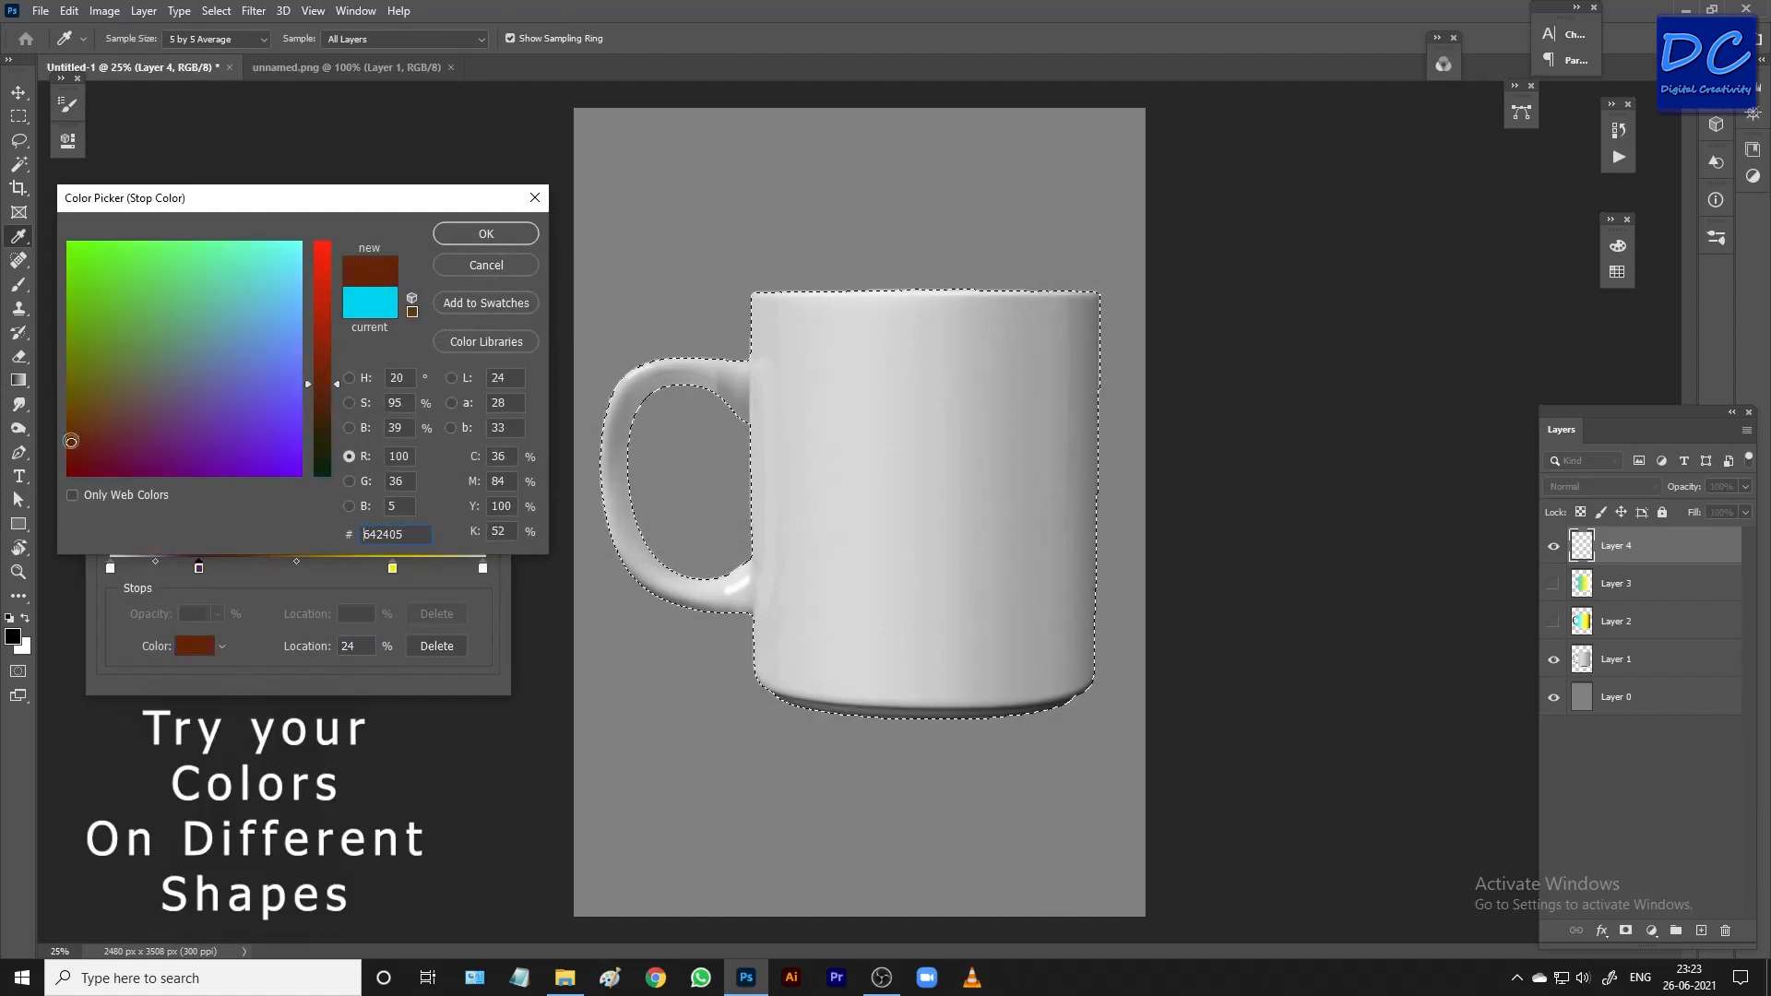
left_click(481, 236)
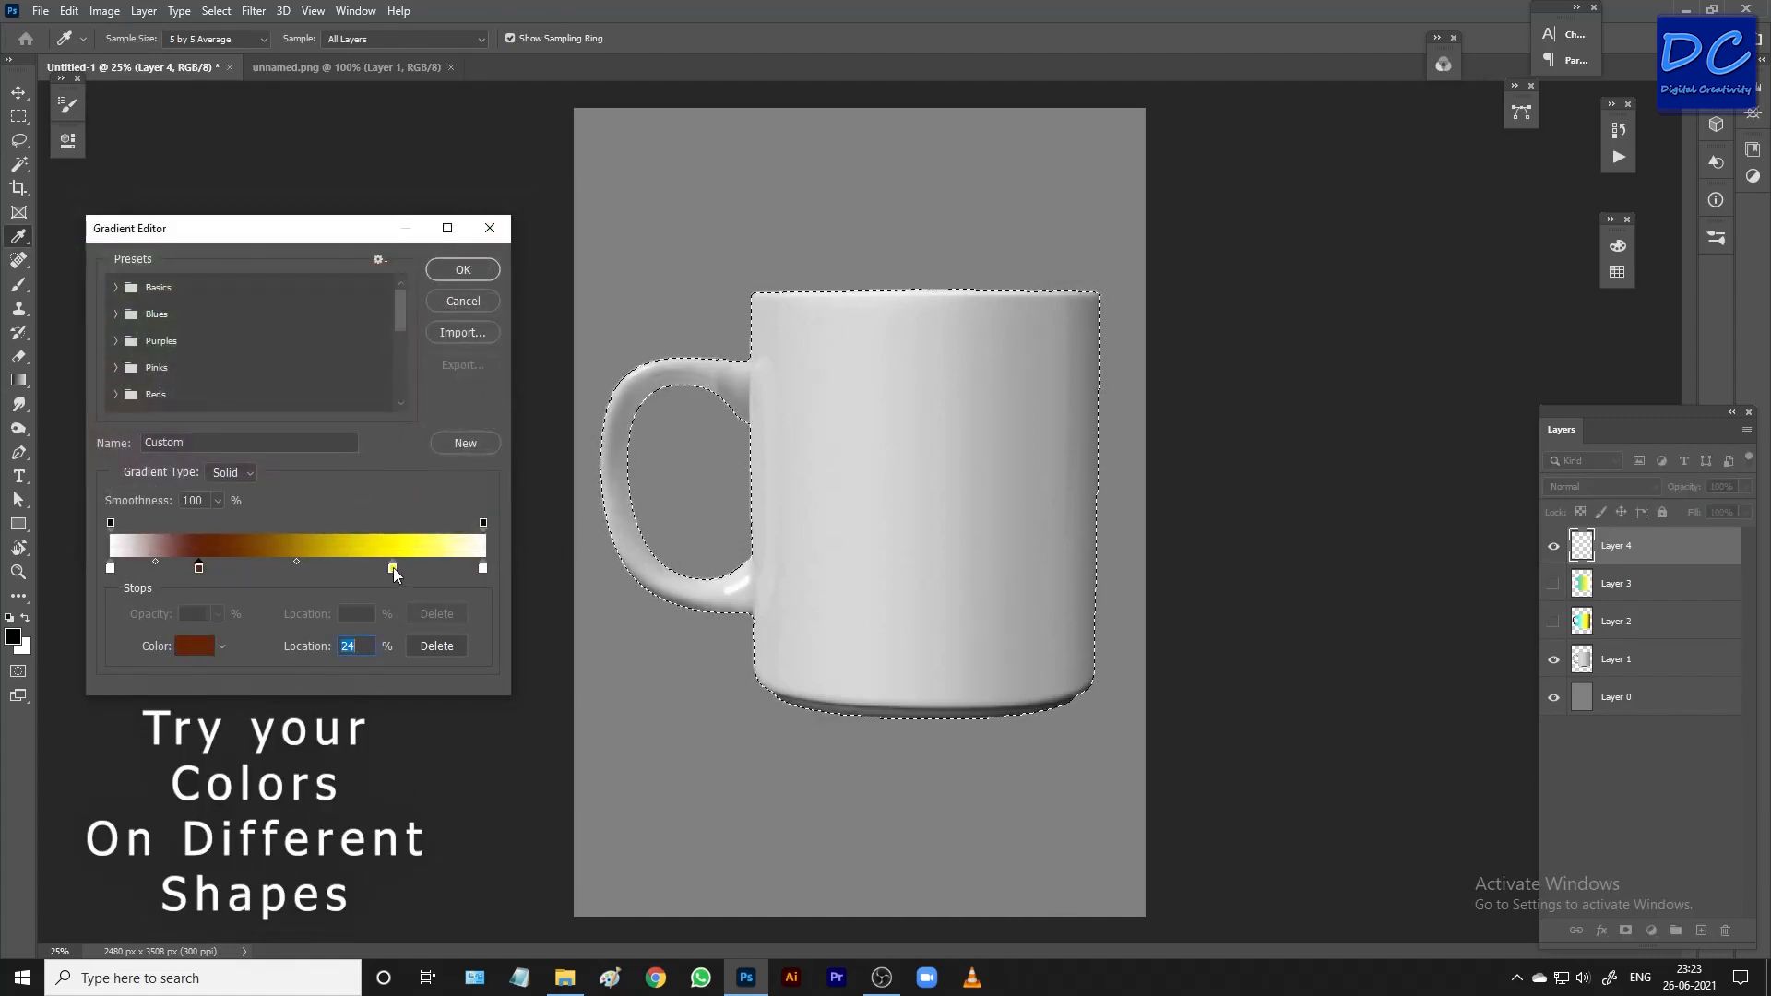
Recolor the gradient's end stop at 100% to dark blue #2b1c7a and accept the edited gradient
left_click(483, 568)
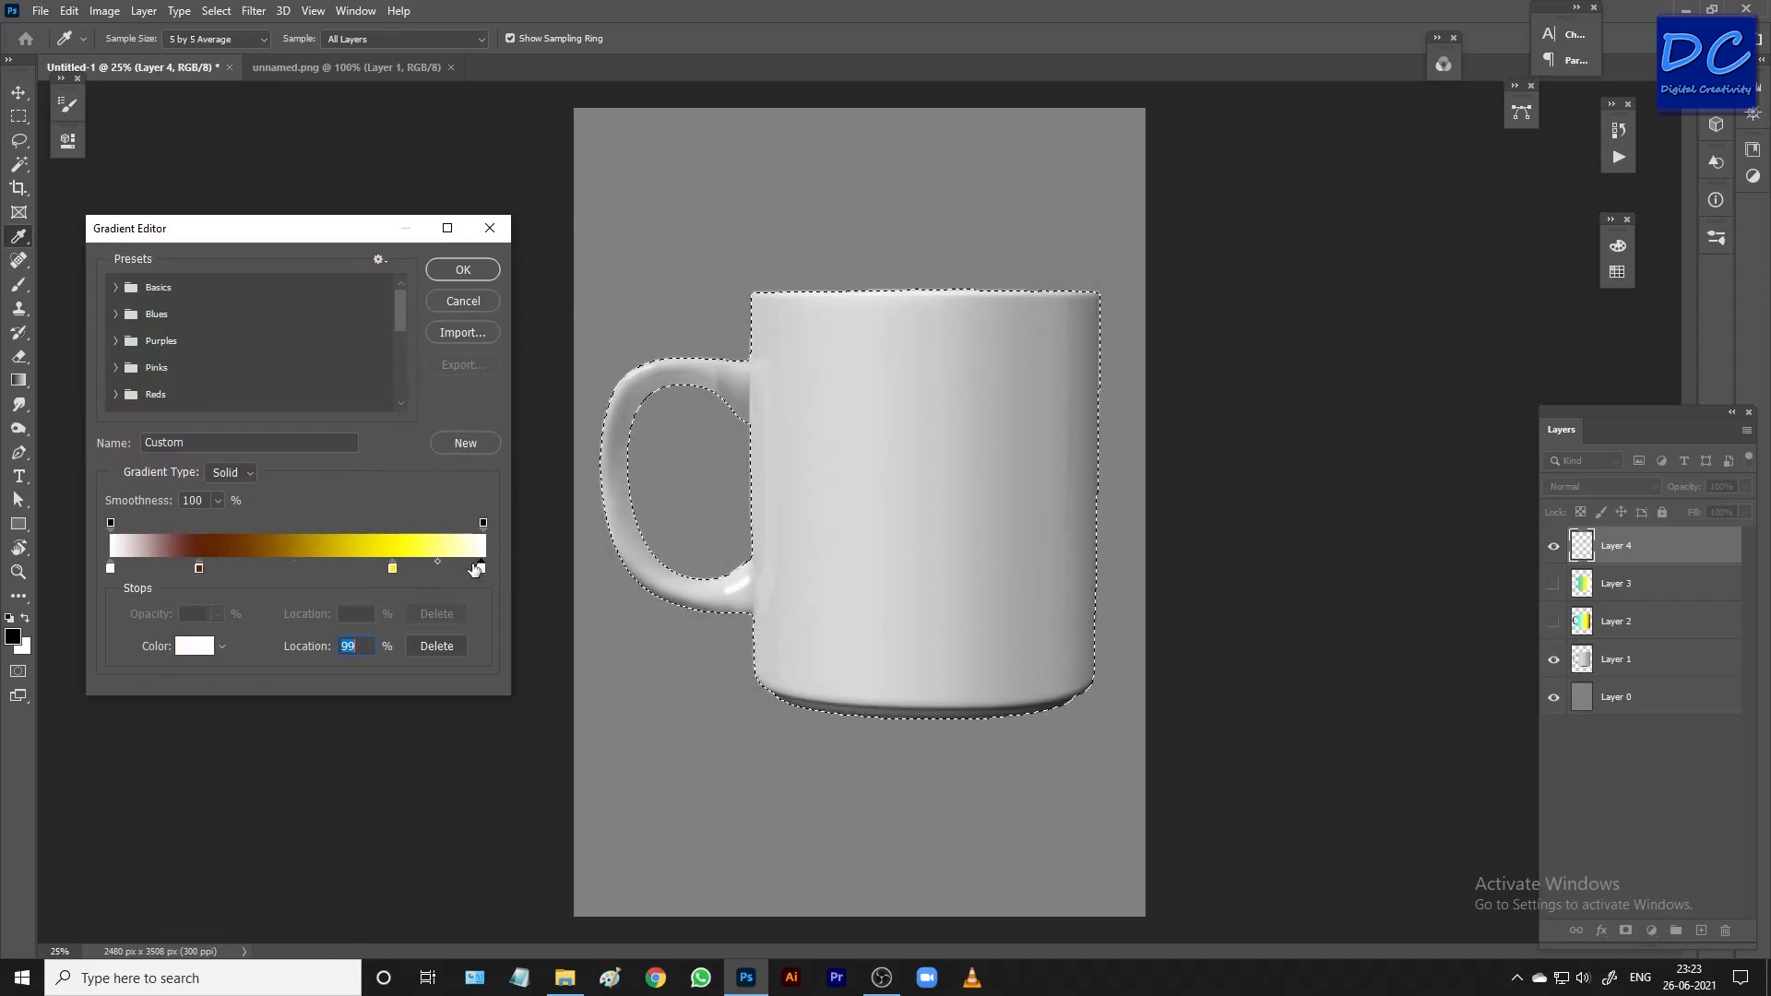
left_click_drag(485, 567, 489, 568)
left_click(187, 649)
left_click_drag(232, 400, 78, 459)
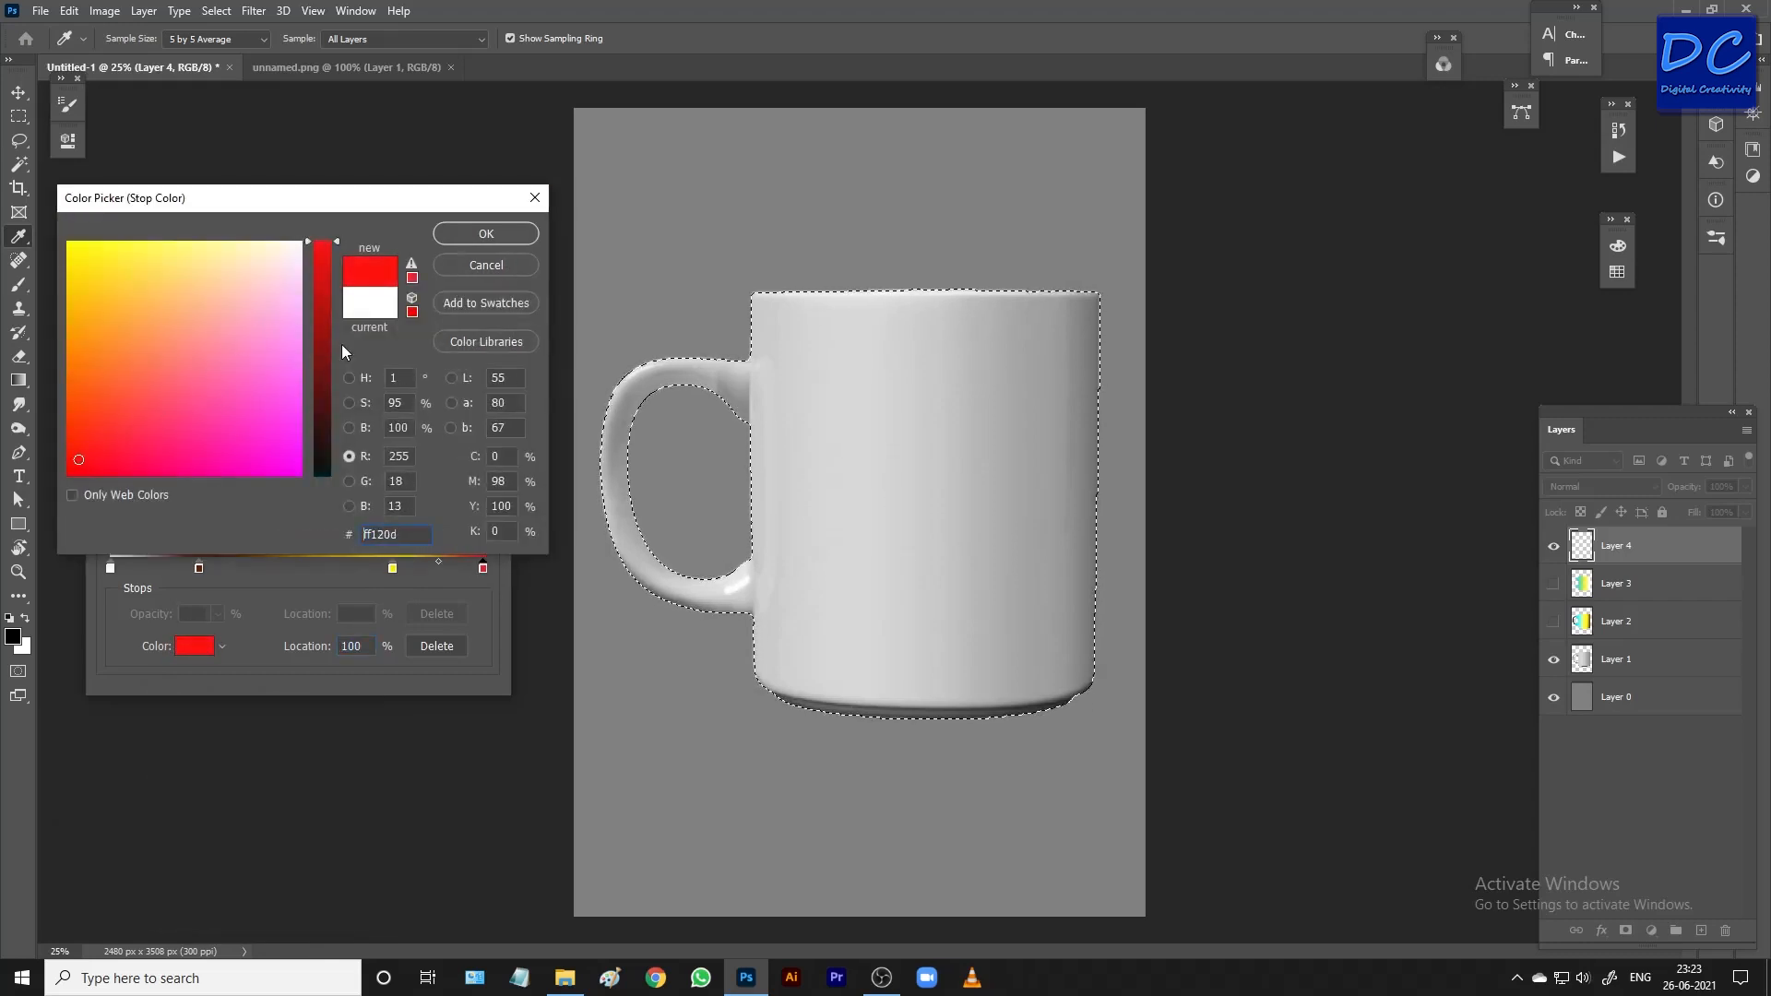
left_click(321, 394)
left_click_drag(322, 395, 183, 451)
left_click(234, 442)
left_click_drag(340, 422, 325, 435)
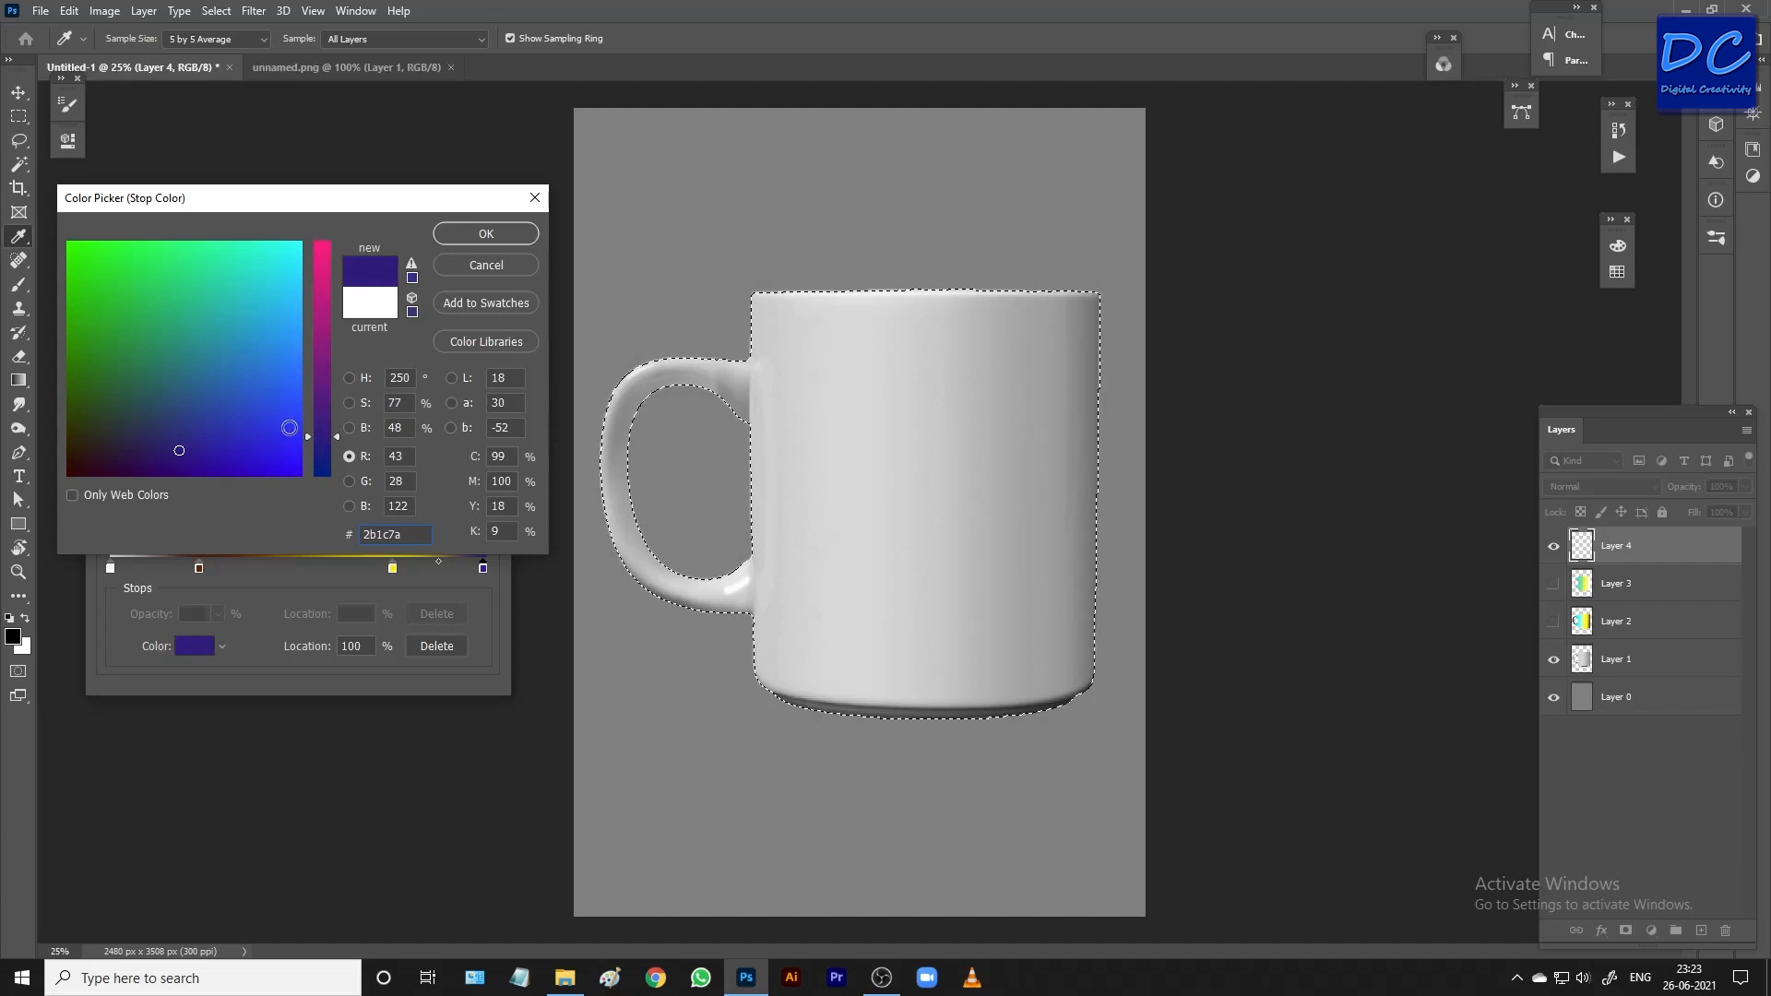
left_click(527, 241)
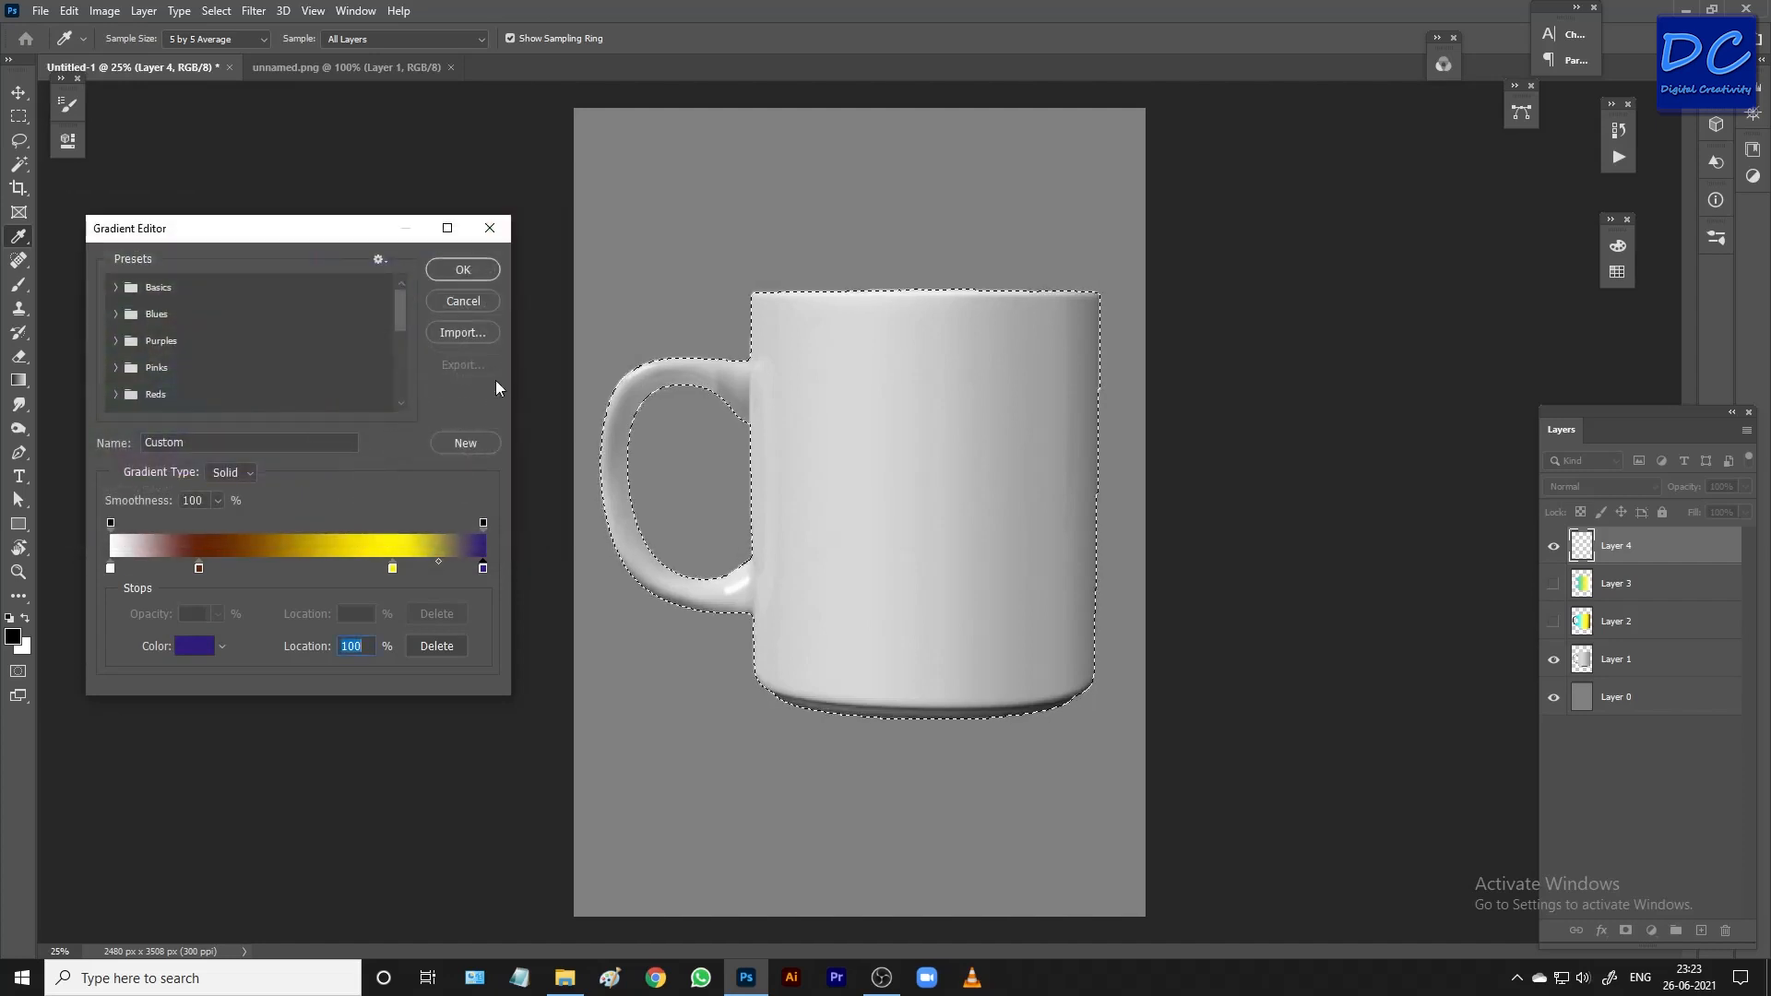
left_click(462, 269)
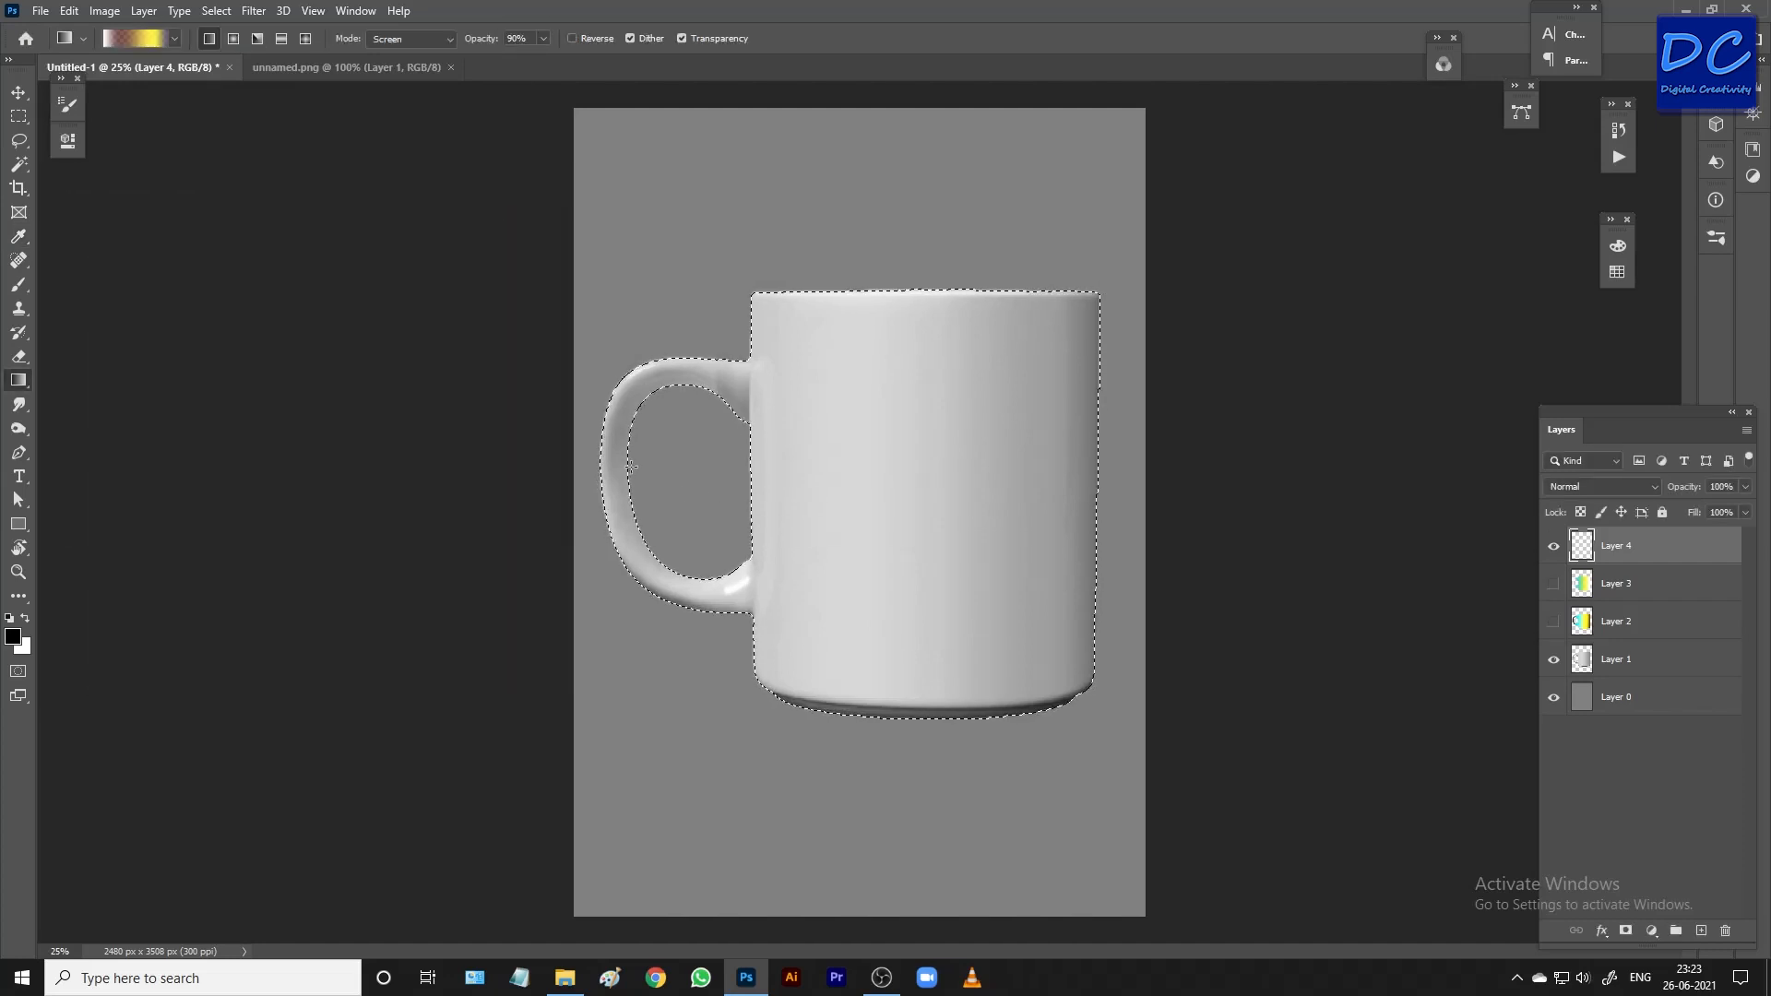
Try overlaying horizontal strokes of the white, brown, yellow and blue gradient on the mug, compare with the layer hidden, and clear the result
left_click_drag(1035, 485, 1036, 484)
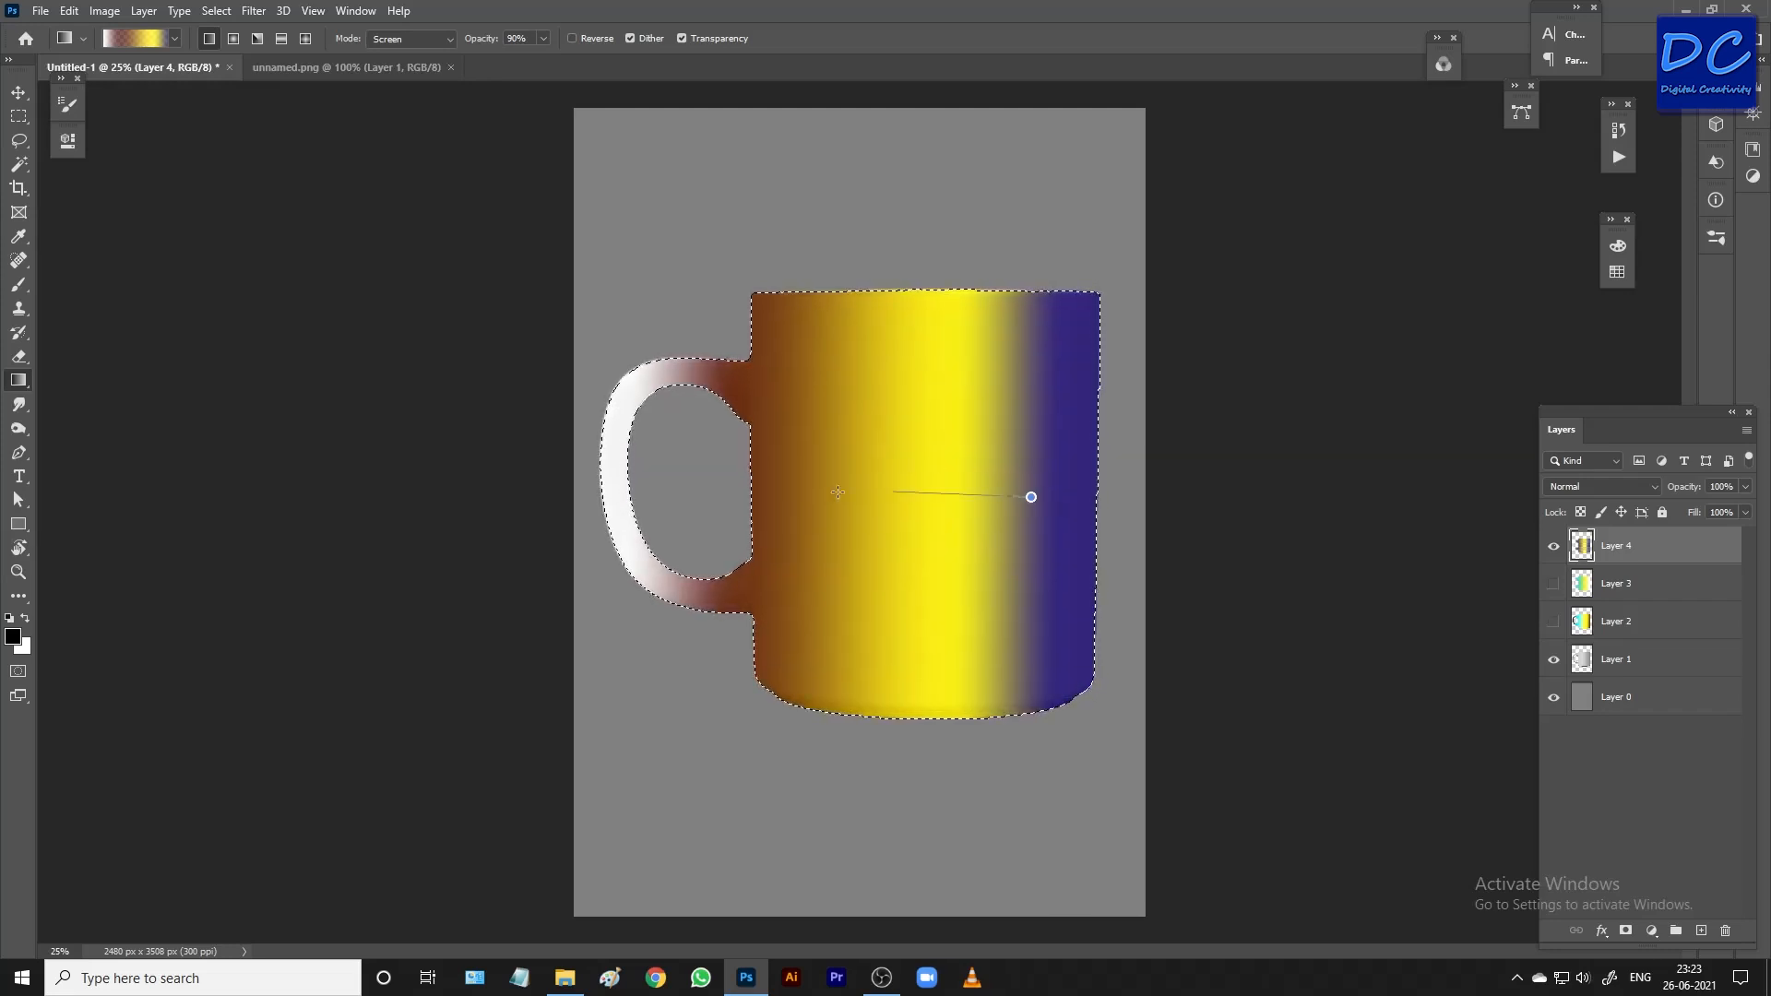
left_click_drag(662, 493, 661, 492)
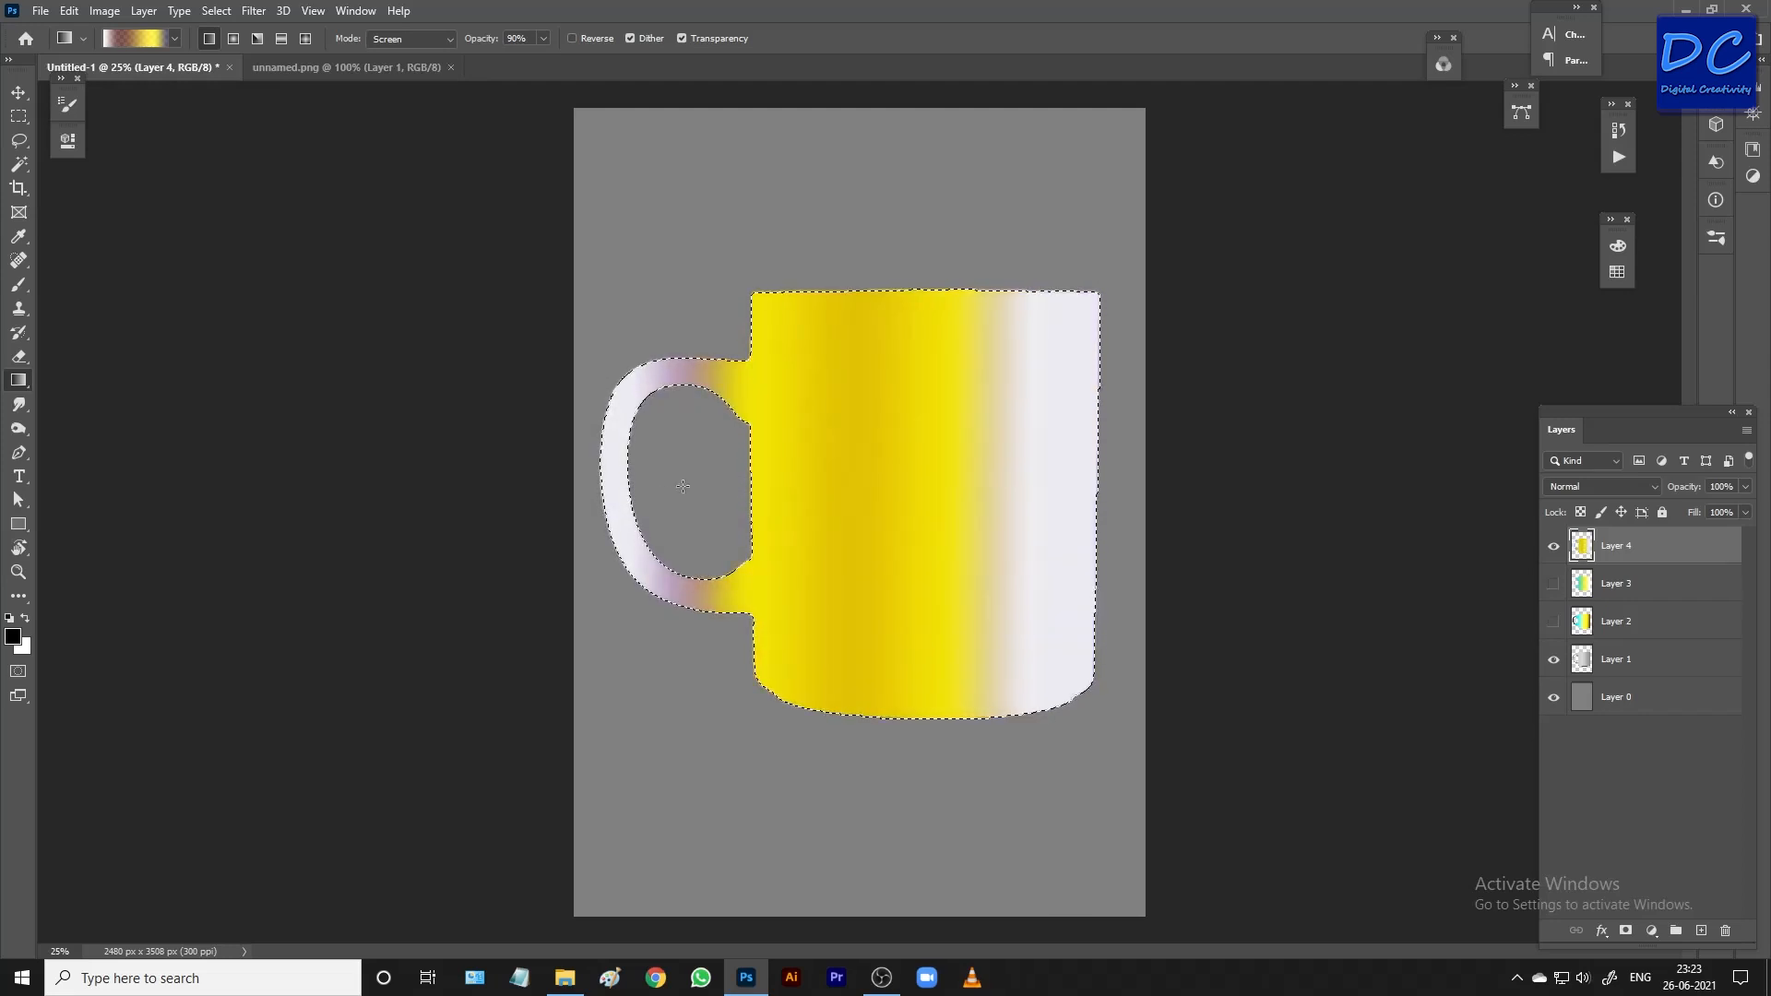
mouse_move(798, 488)
left_mouse_down()
mouse_move(918, 488)
mouse_move(813, 490)
left_mouse_up()
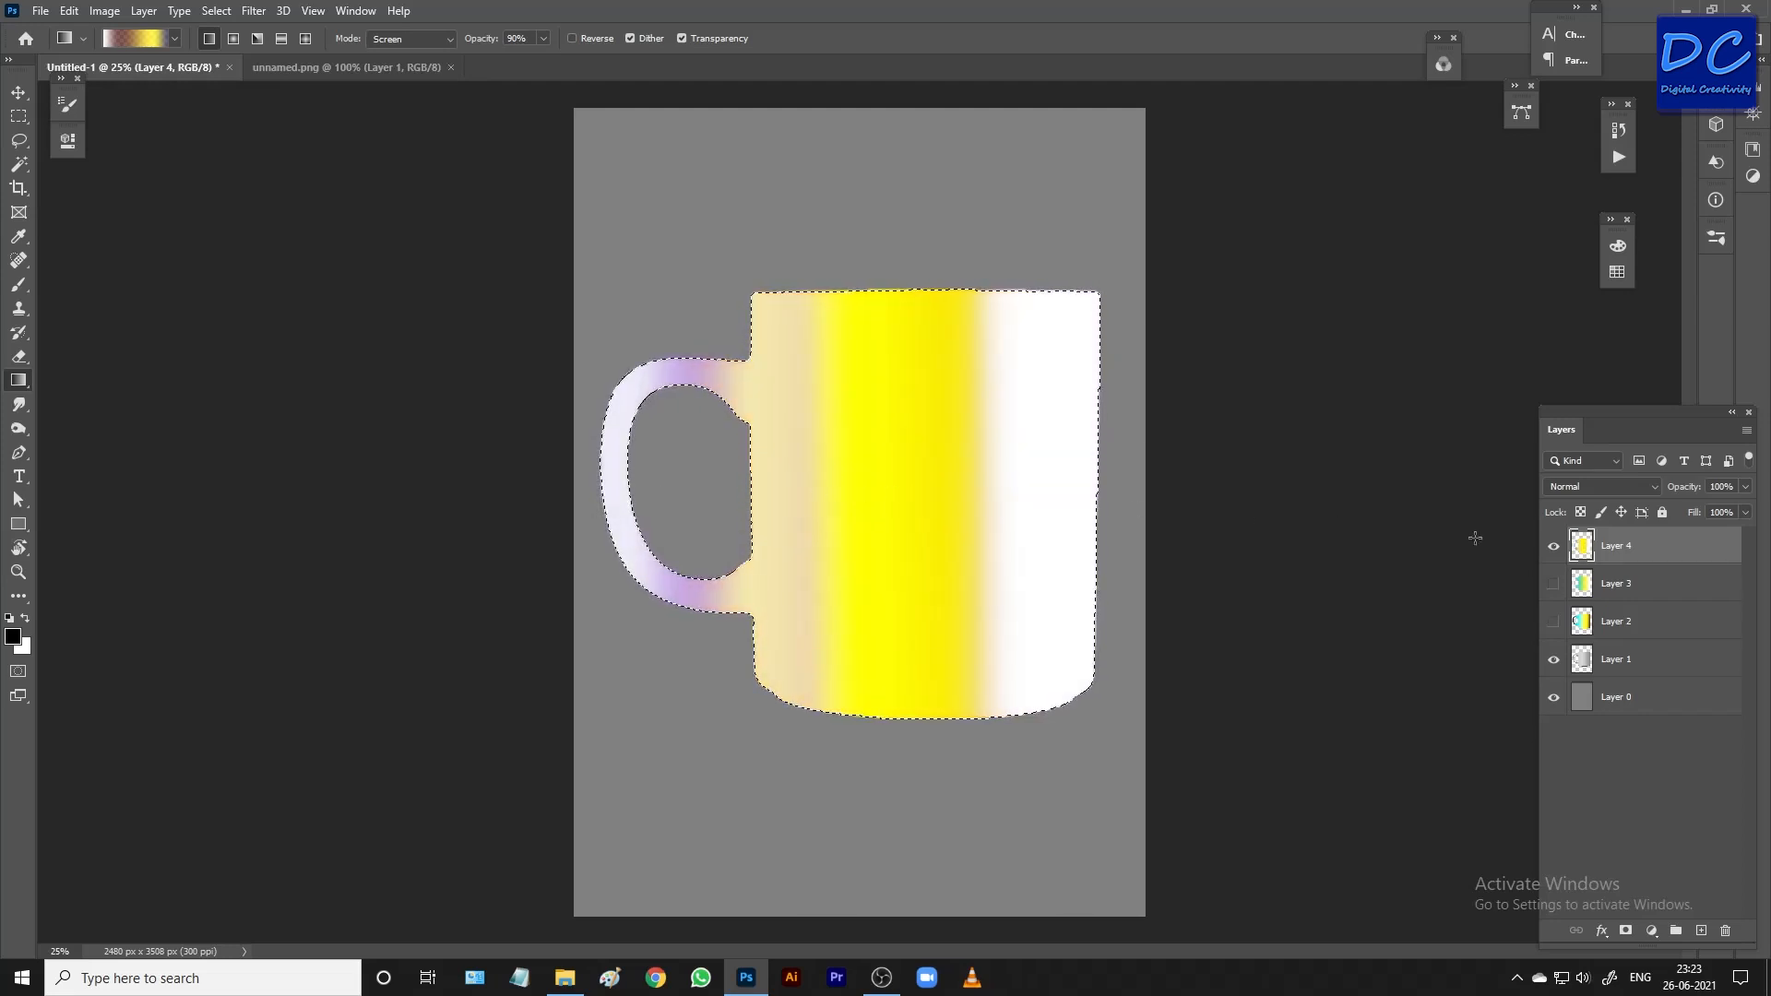
left_click(1553, 546)
left_click(1554, 546)
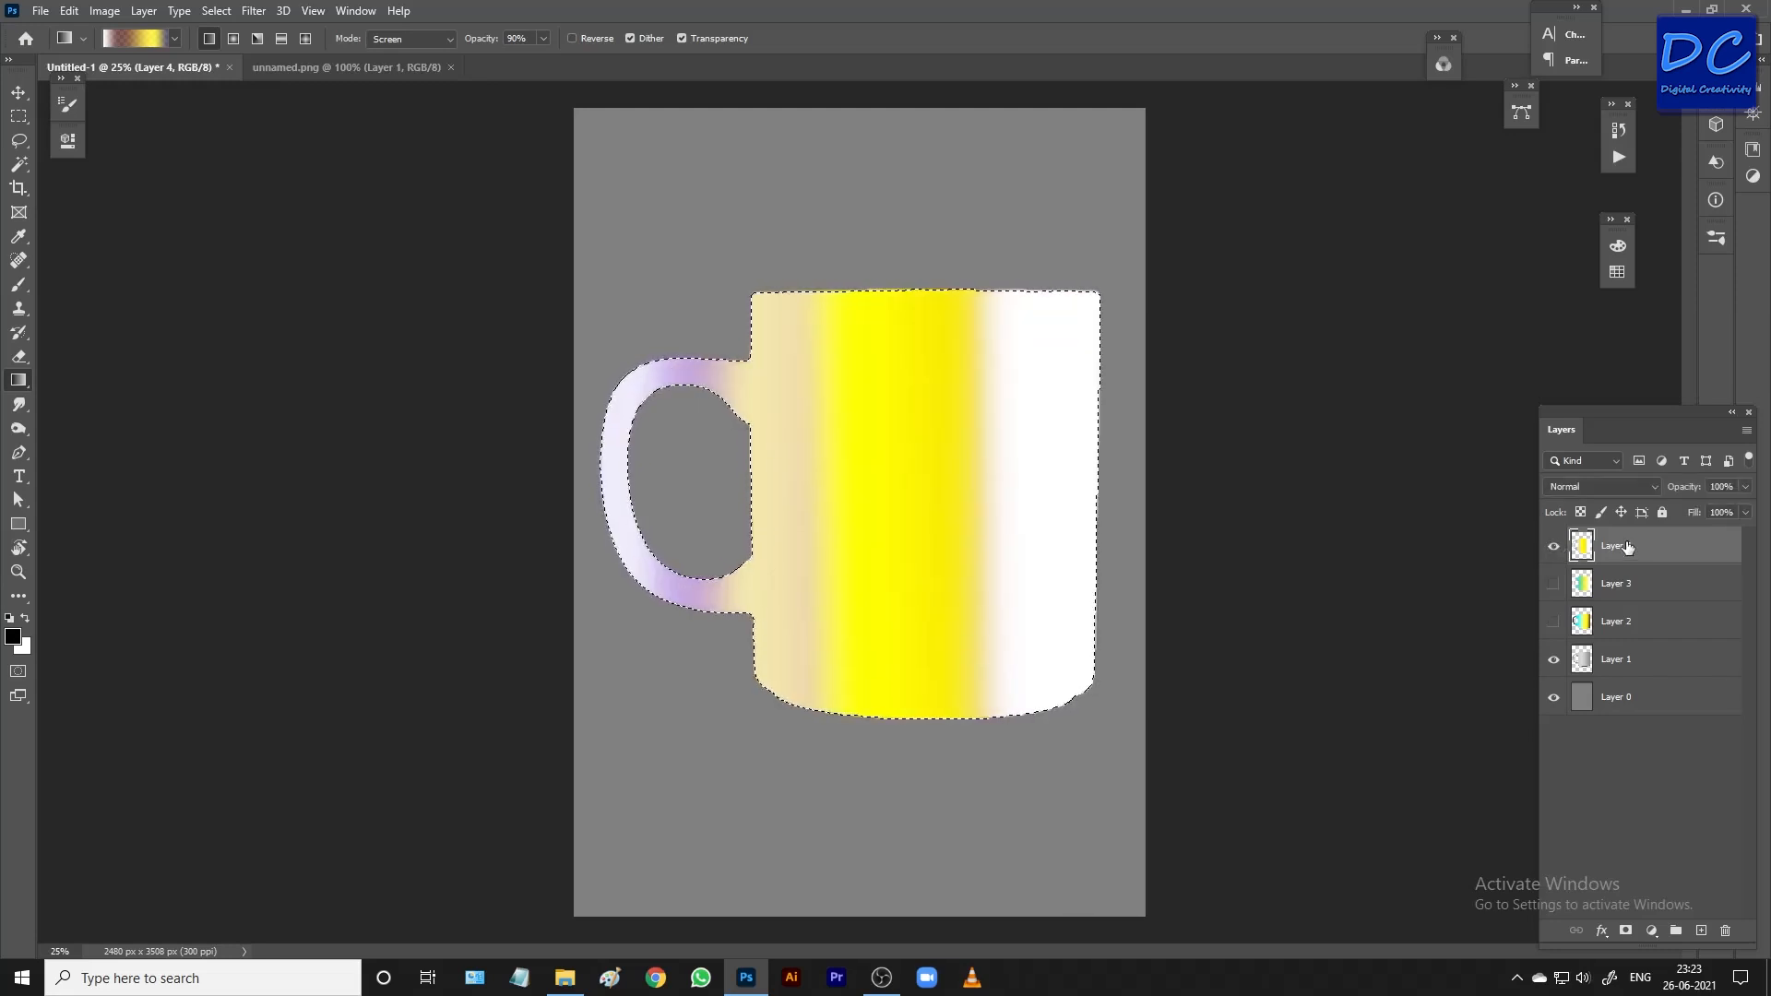
key("Delete")
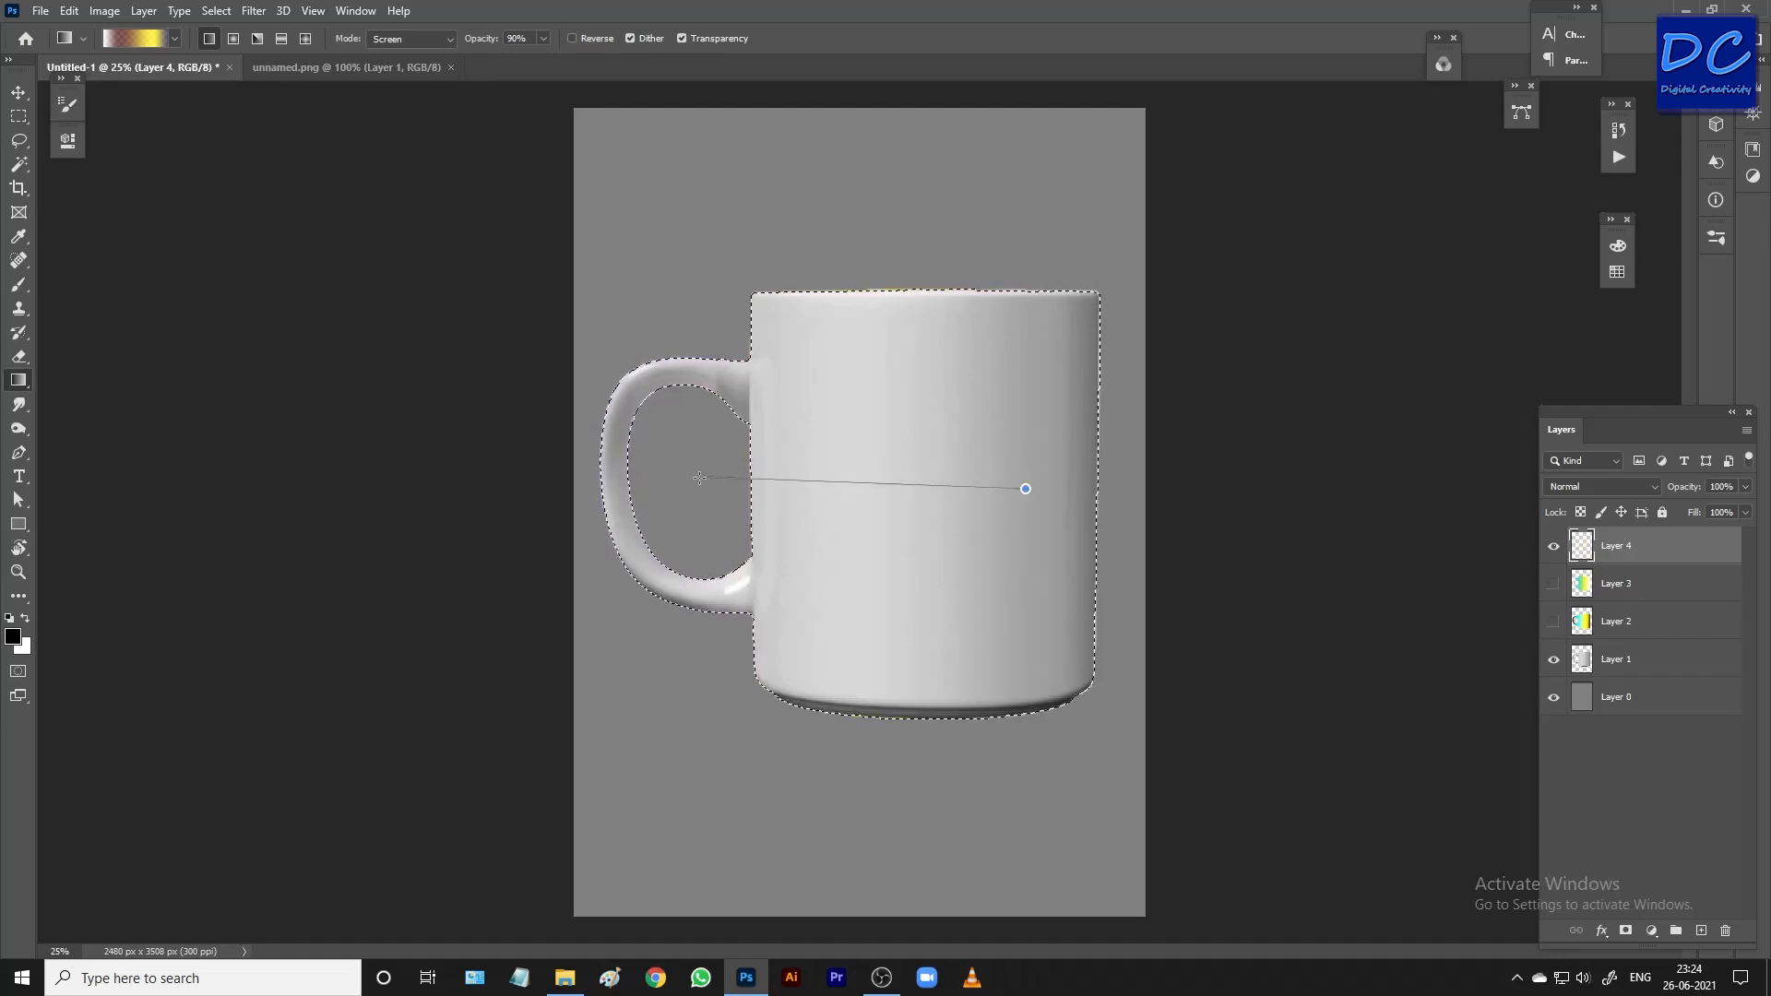
Try the gradient from the mug's far side toward the handle and in the opposite direction, clearing the layer after the attempts
left_click_drag(699, 478, 701, 477)
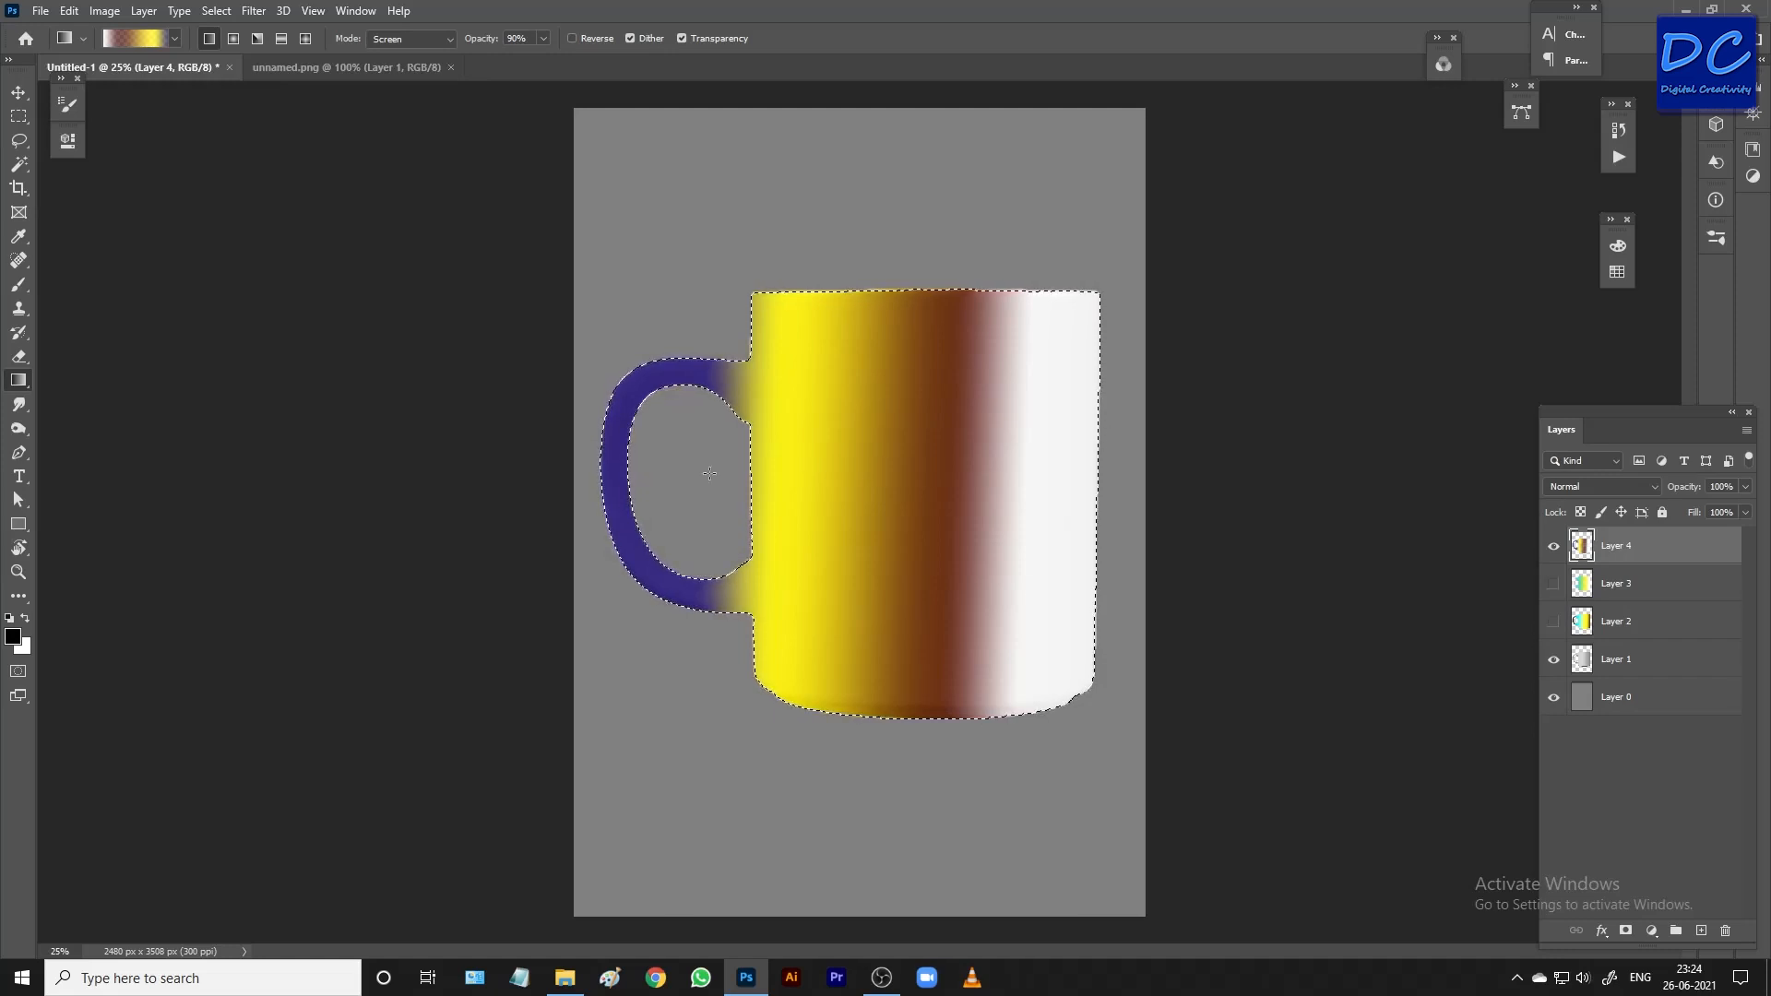
left_click_drag(1071, 482, 1071, 482)
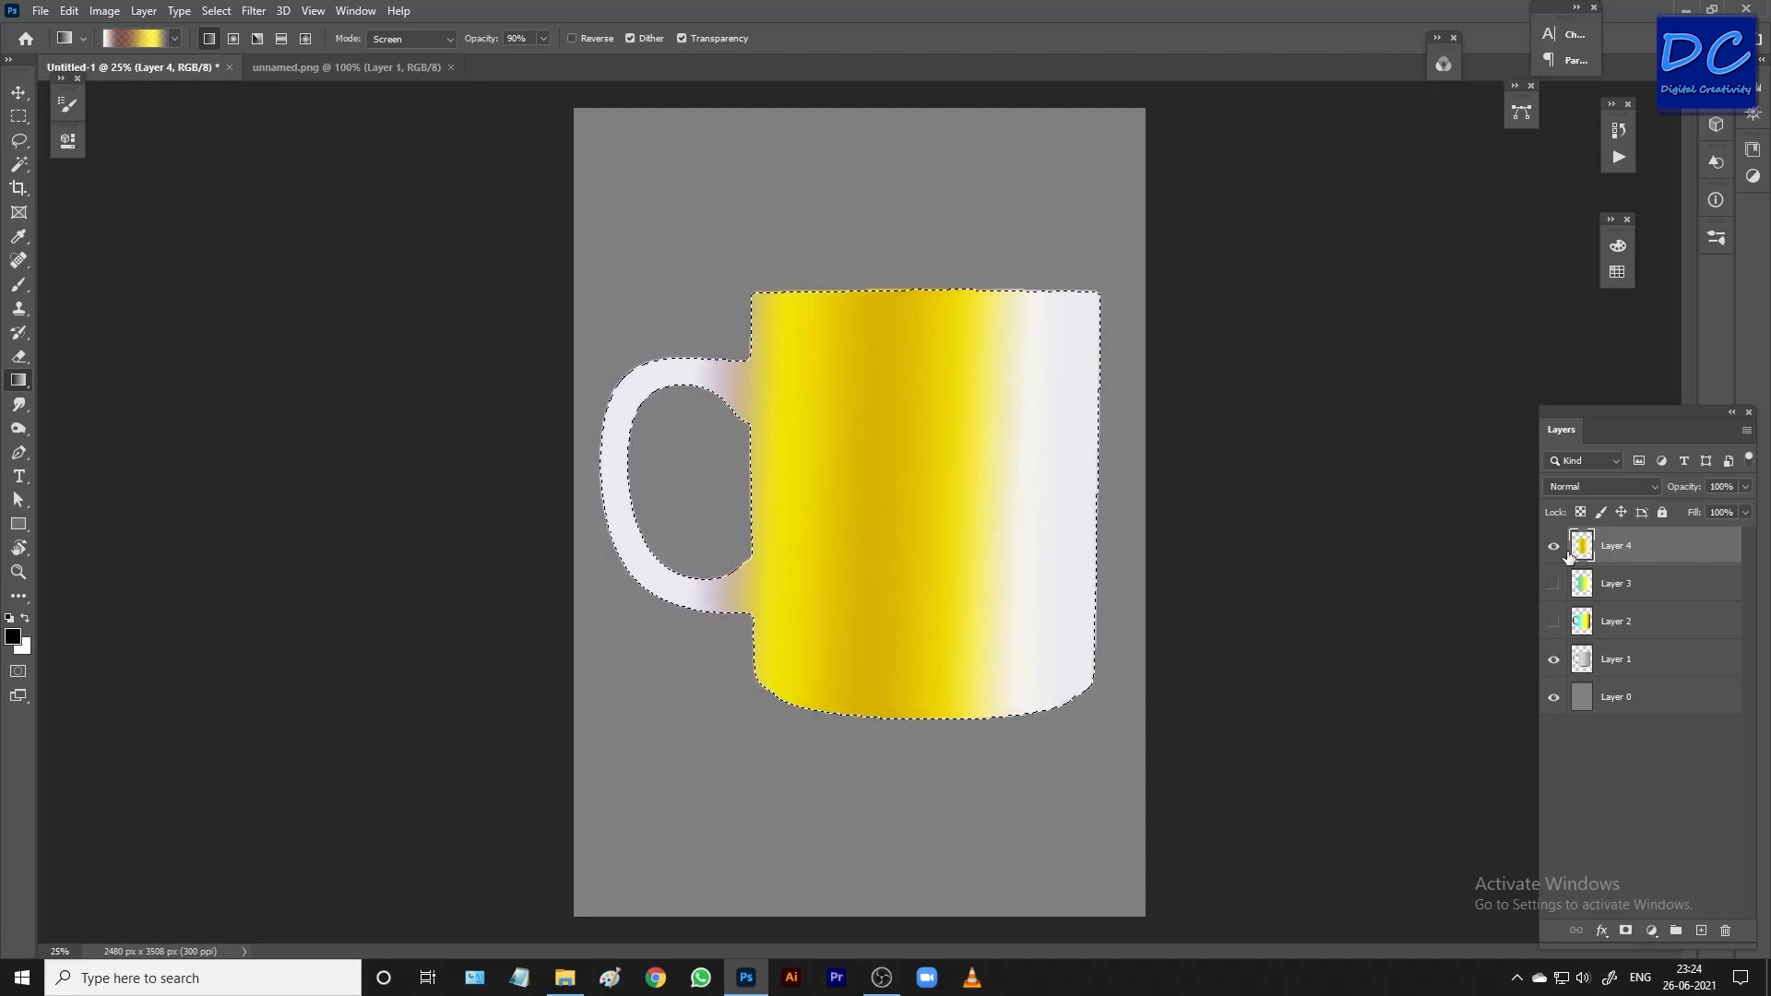
key("Delete")
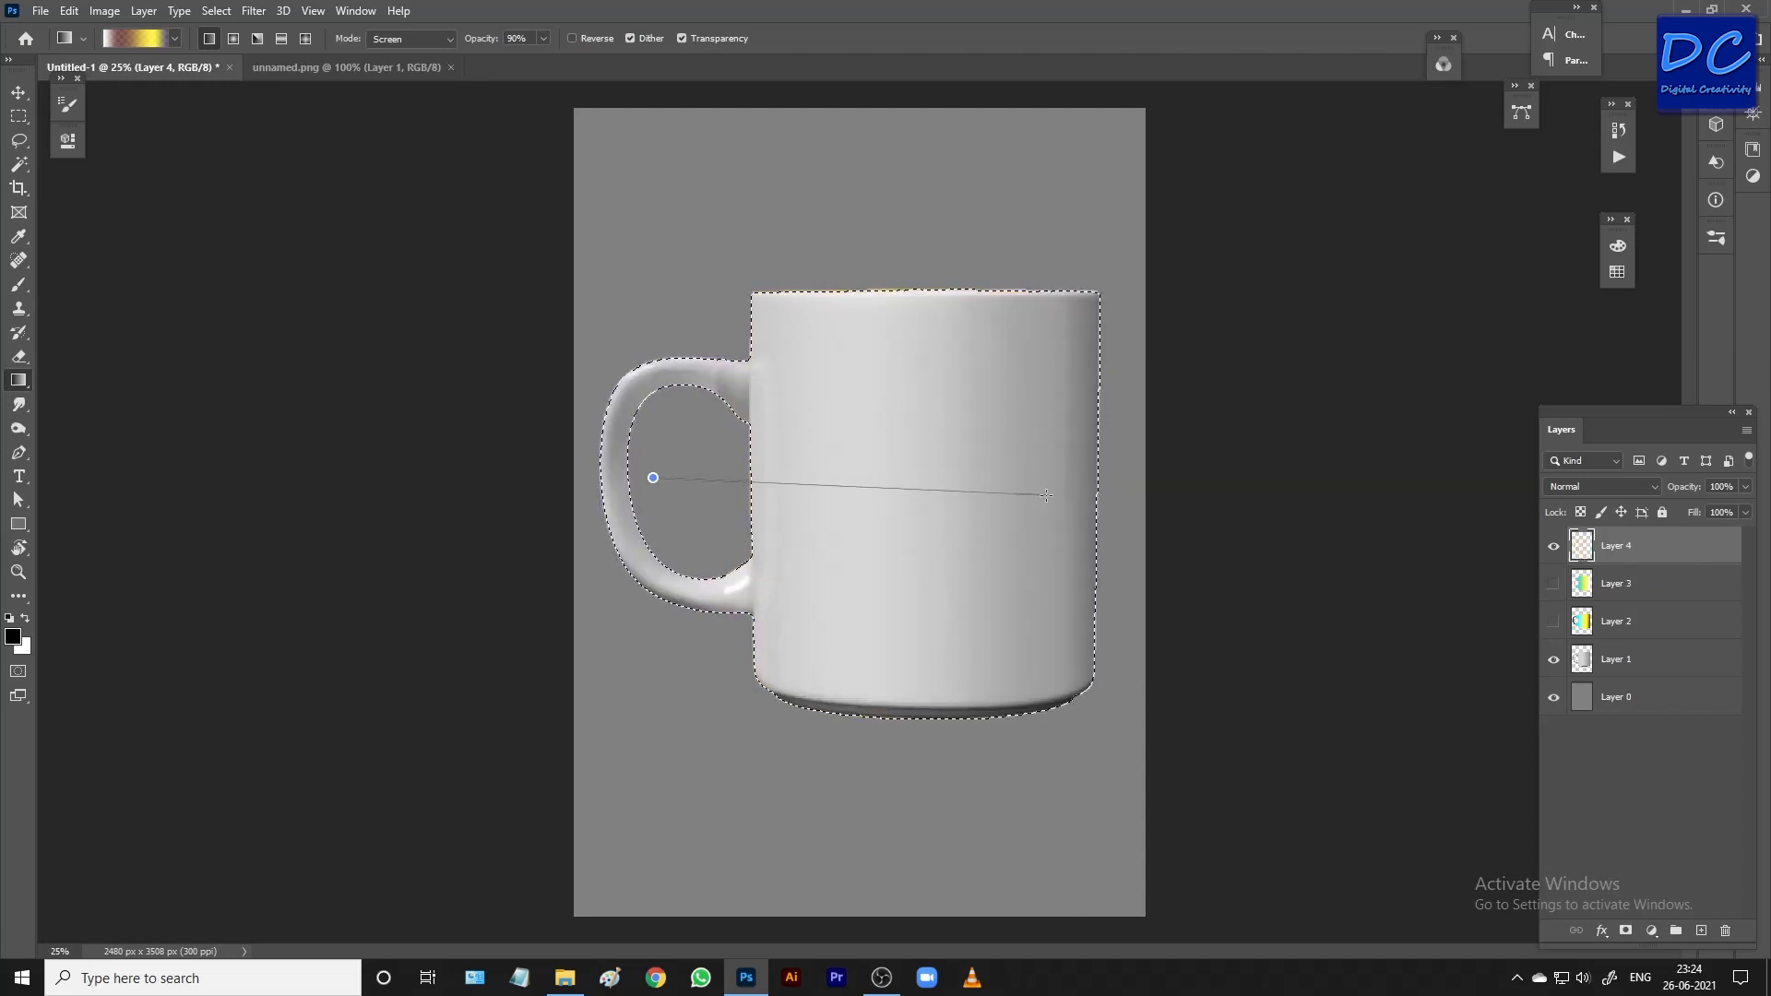
left_click_drag(1046, 495, 1046, 495)
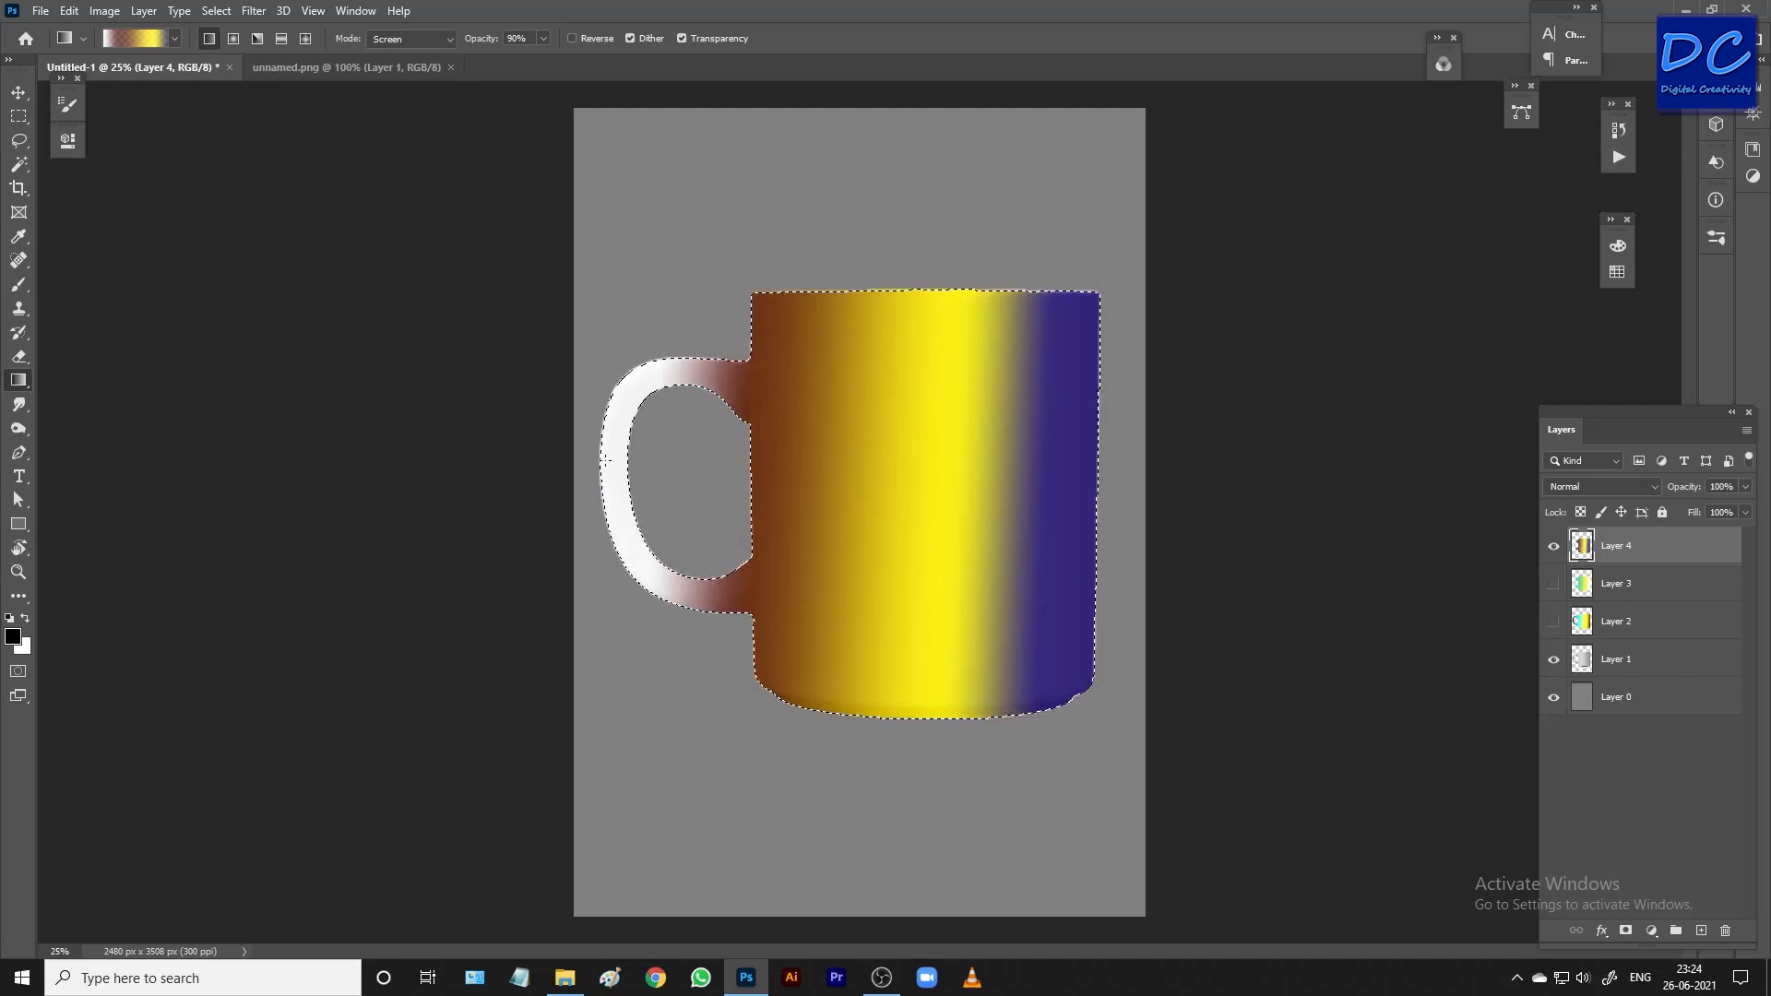
key("Delete")
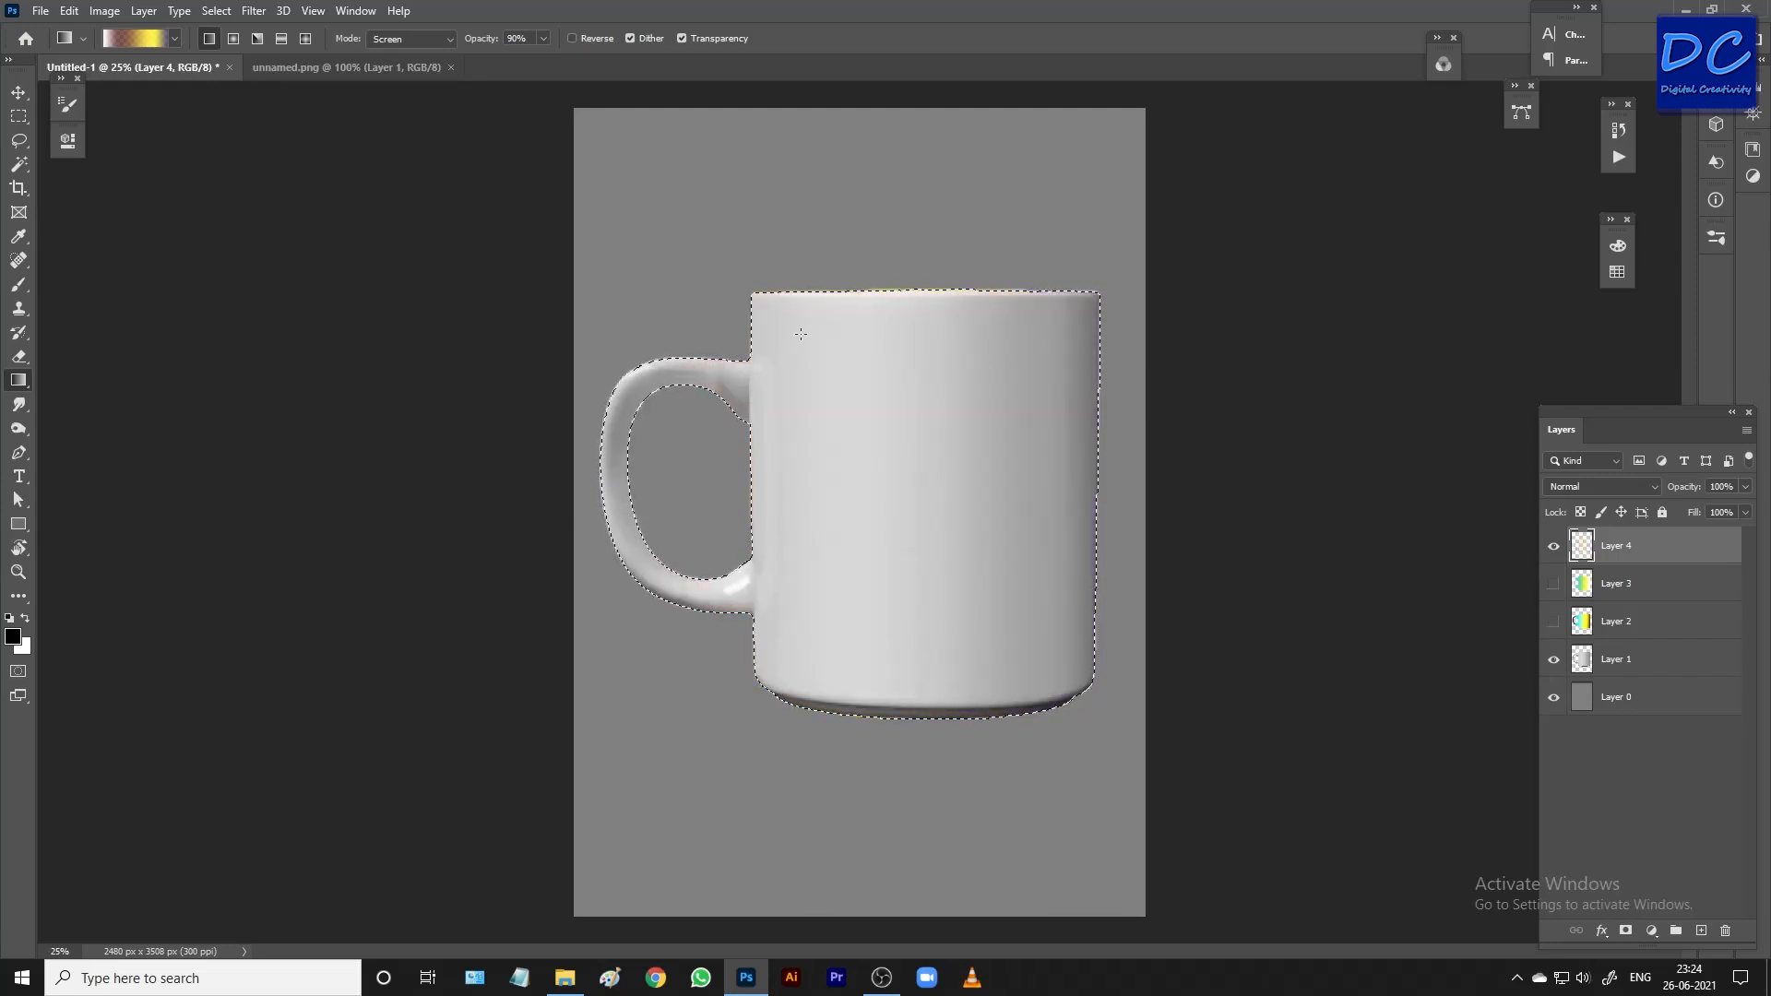
Try several diagonal directions for the gradient across the whole mug, clearing the layer after each one
left_click_drag(972, 598, 1008, 636)
key("Delete")
left_click_drag(791, 370, 784, 379)
key("Delete")
left_click_drag(837, 536, 878, 441)
key("Delete")
left_click_drag(641, 637, 617, 681)
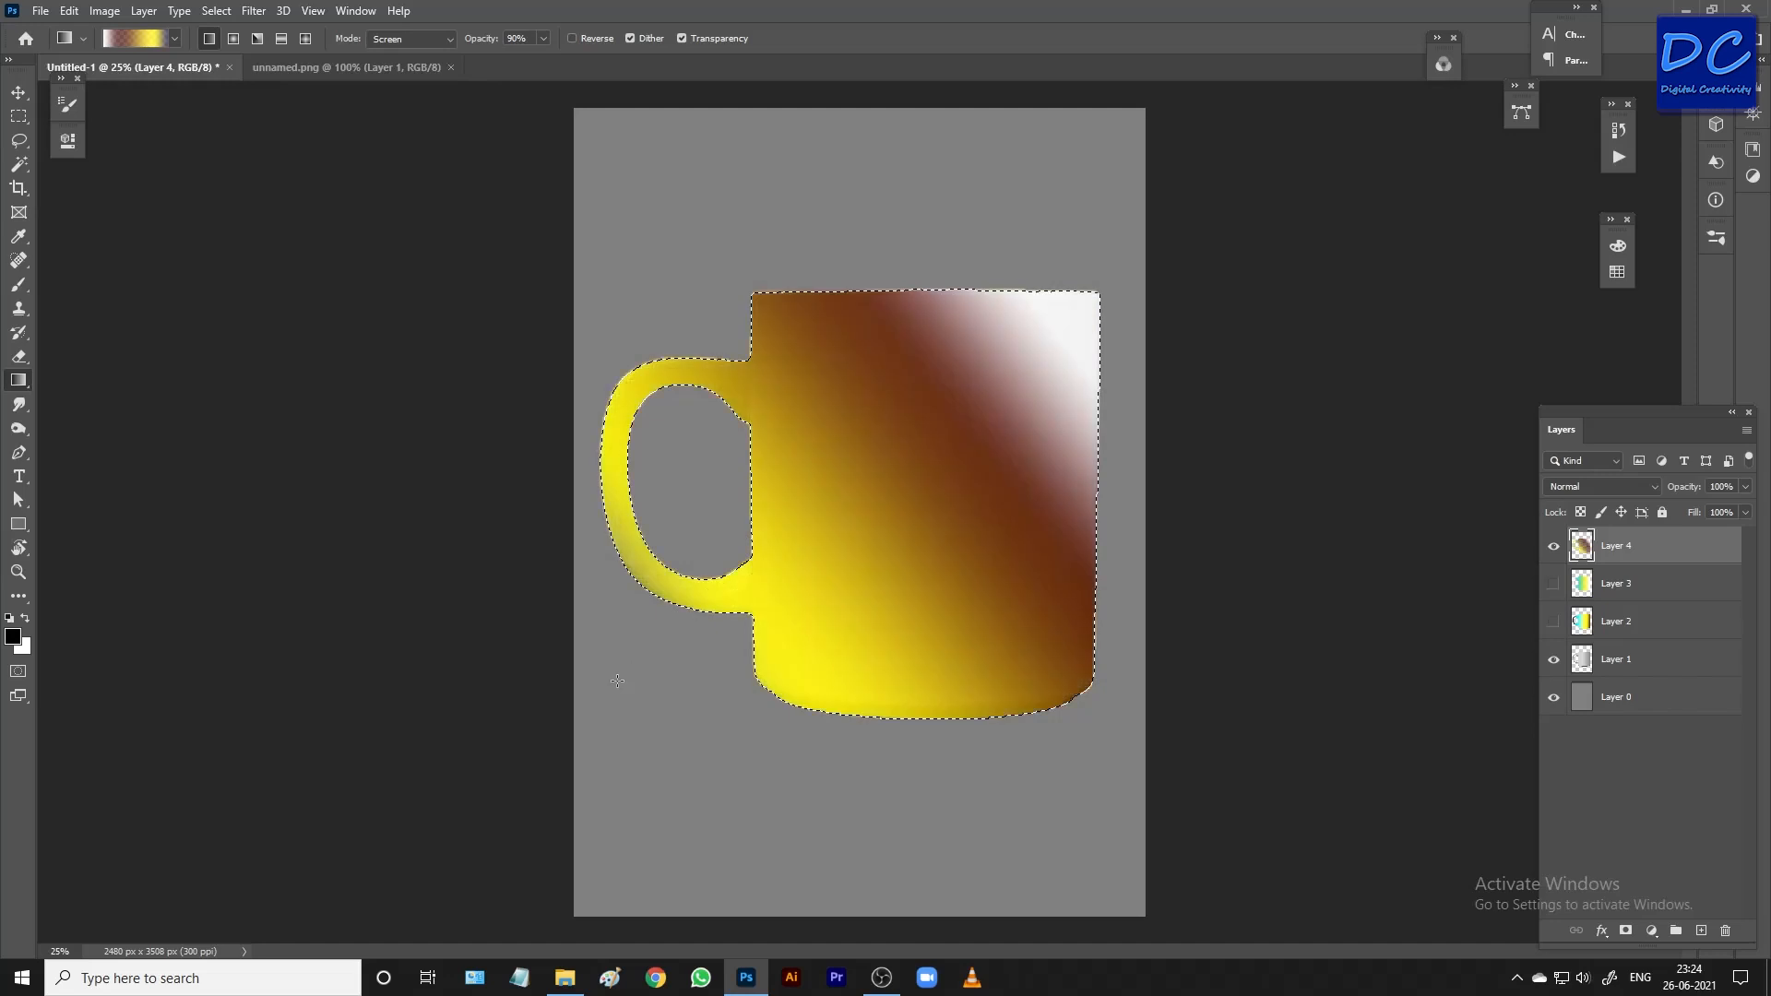
key("Delete")
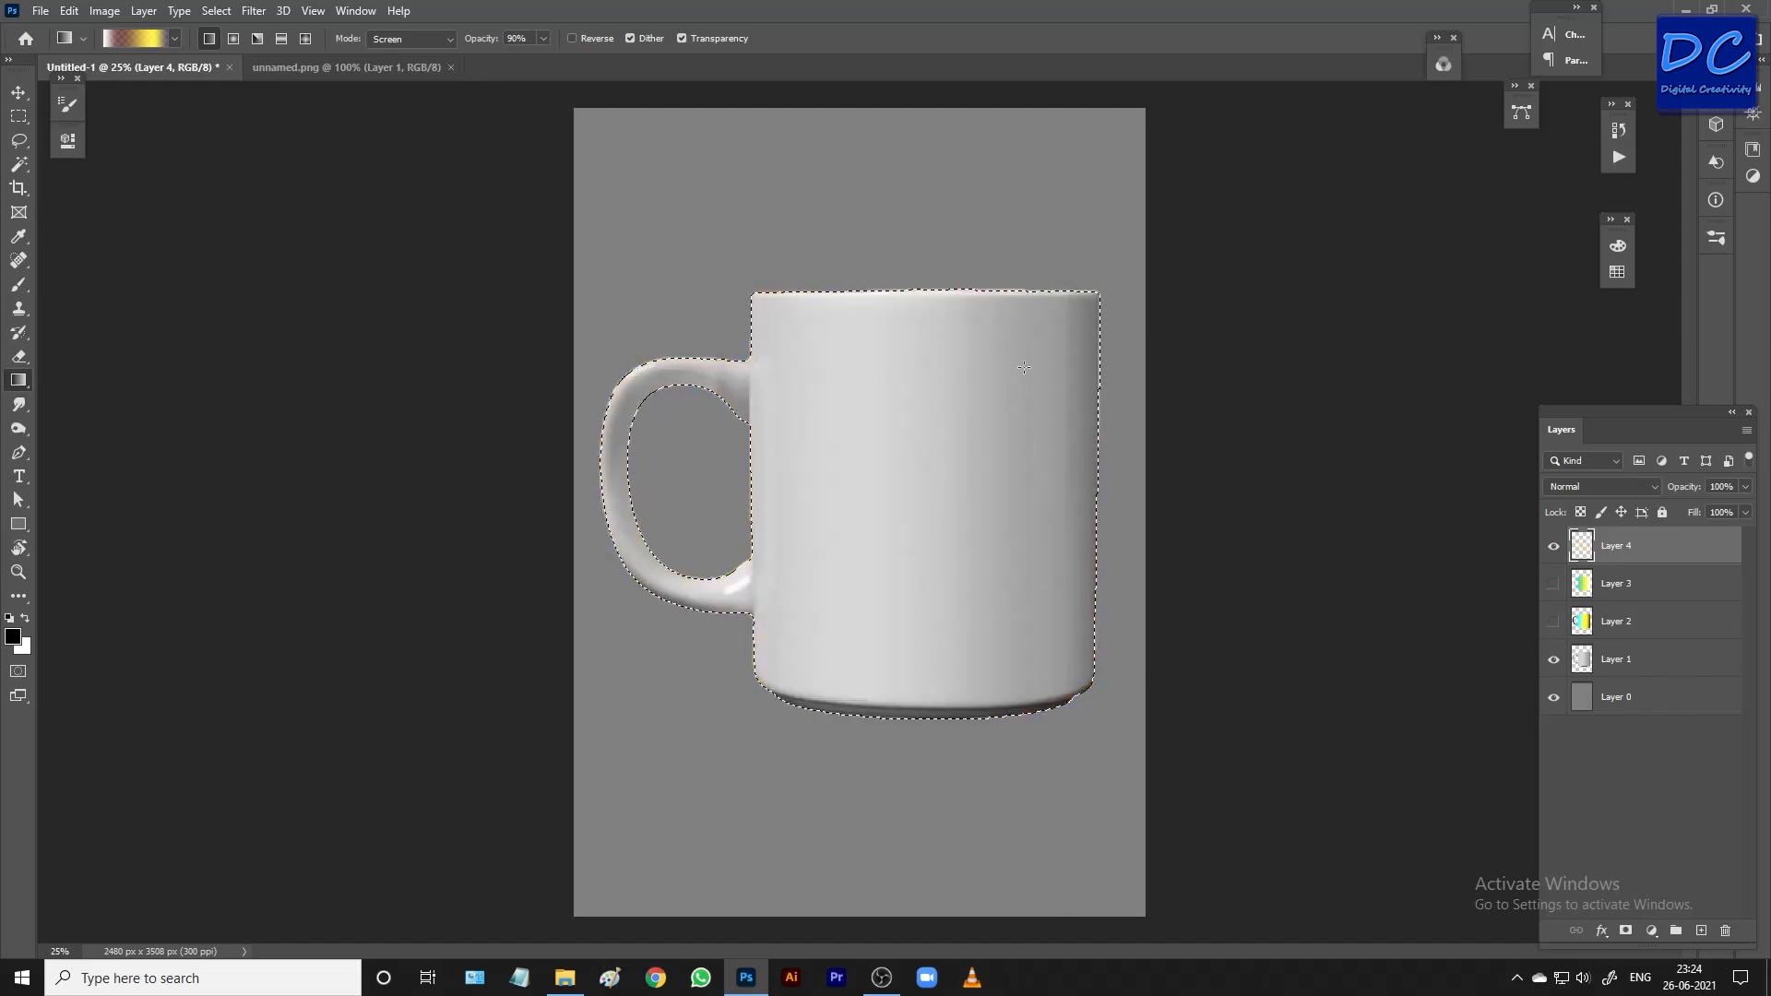
Try shorter gradient strokes from the mug's upper far side and a steeper one, clearing the layer after each
left_click_drag(777, 577, 777, 576)
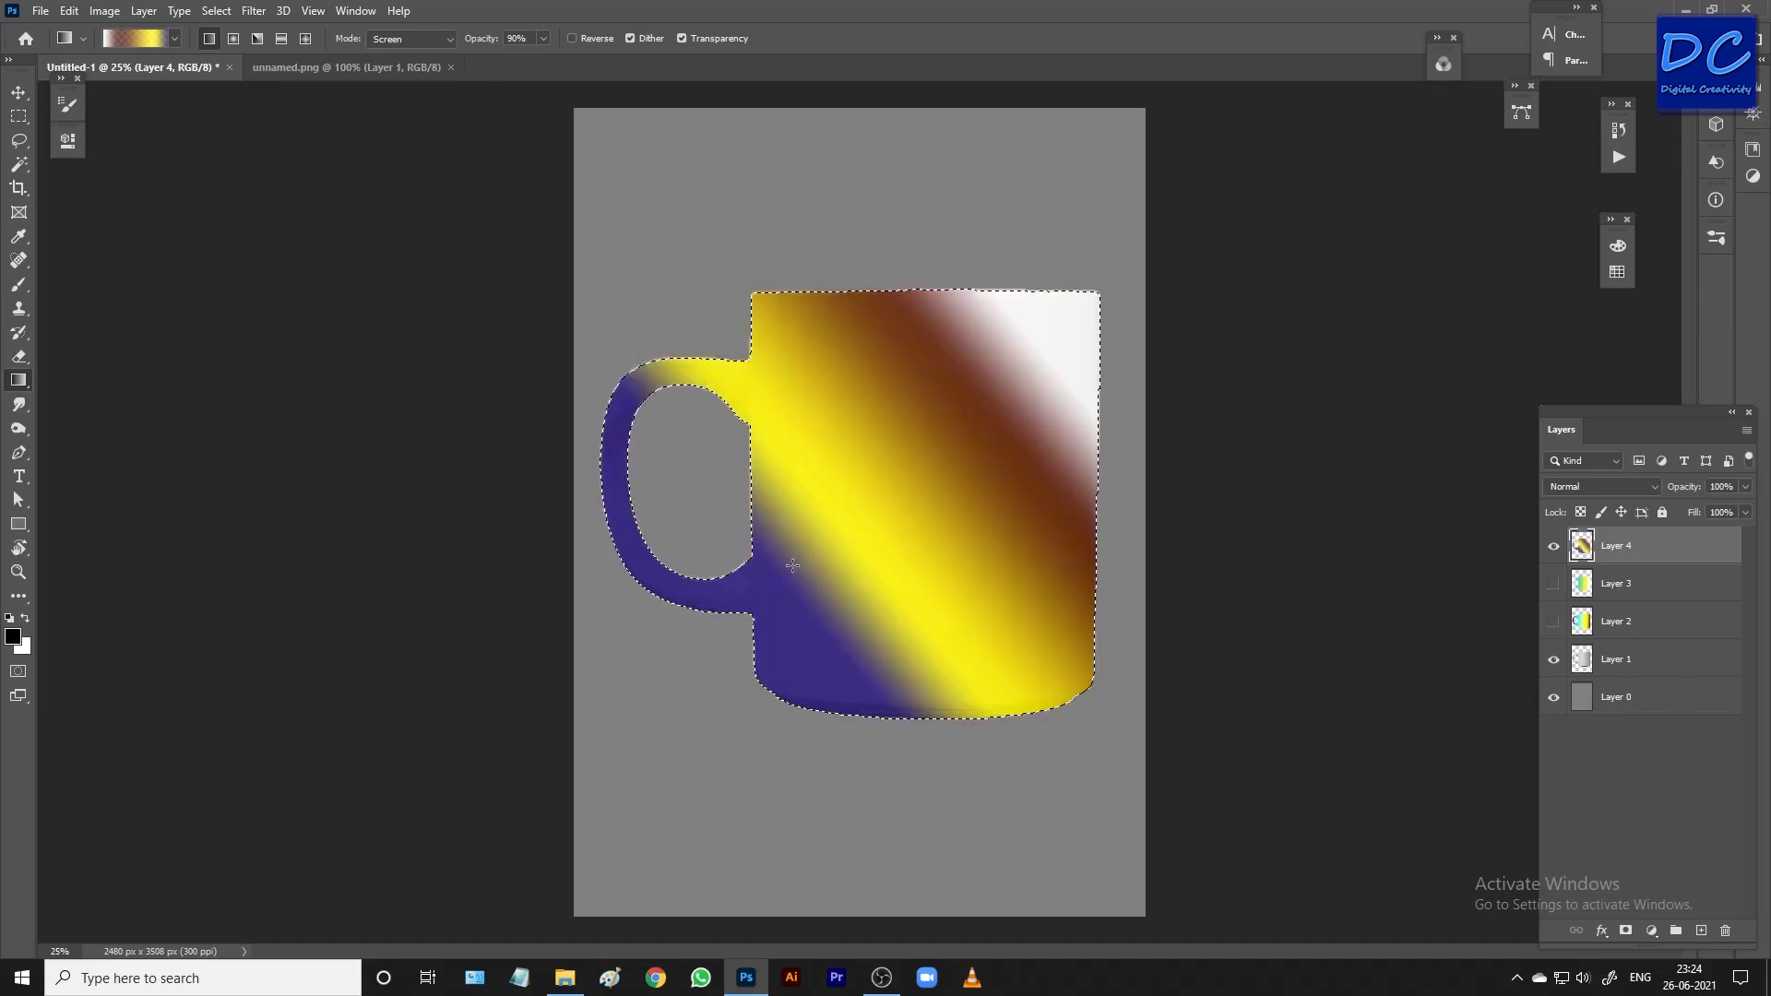
key("Delete")
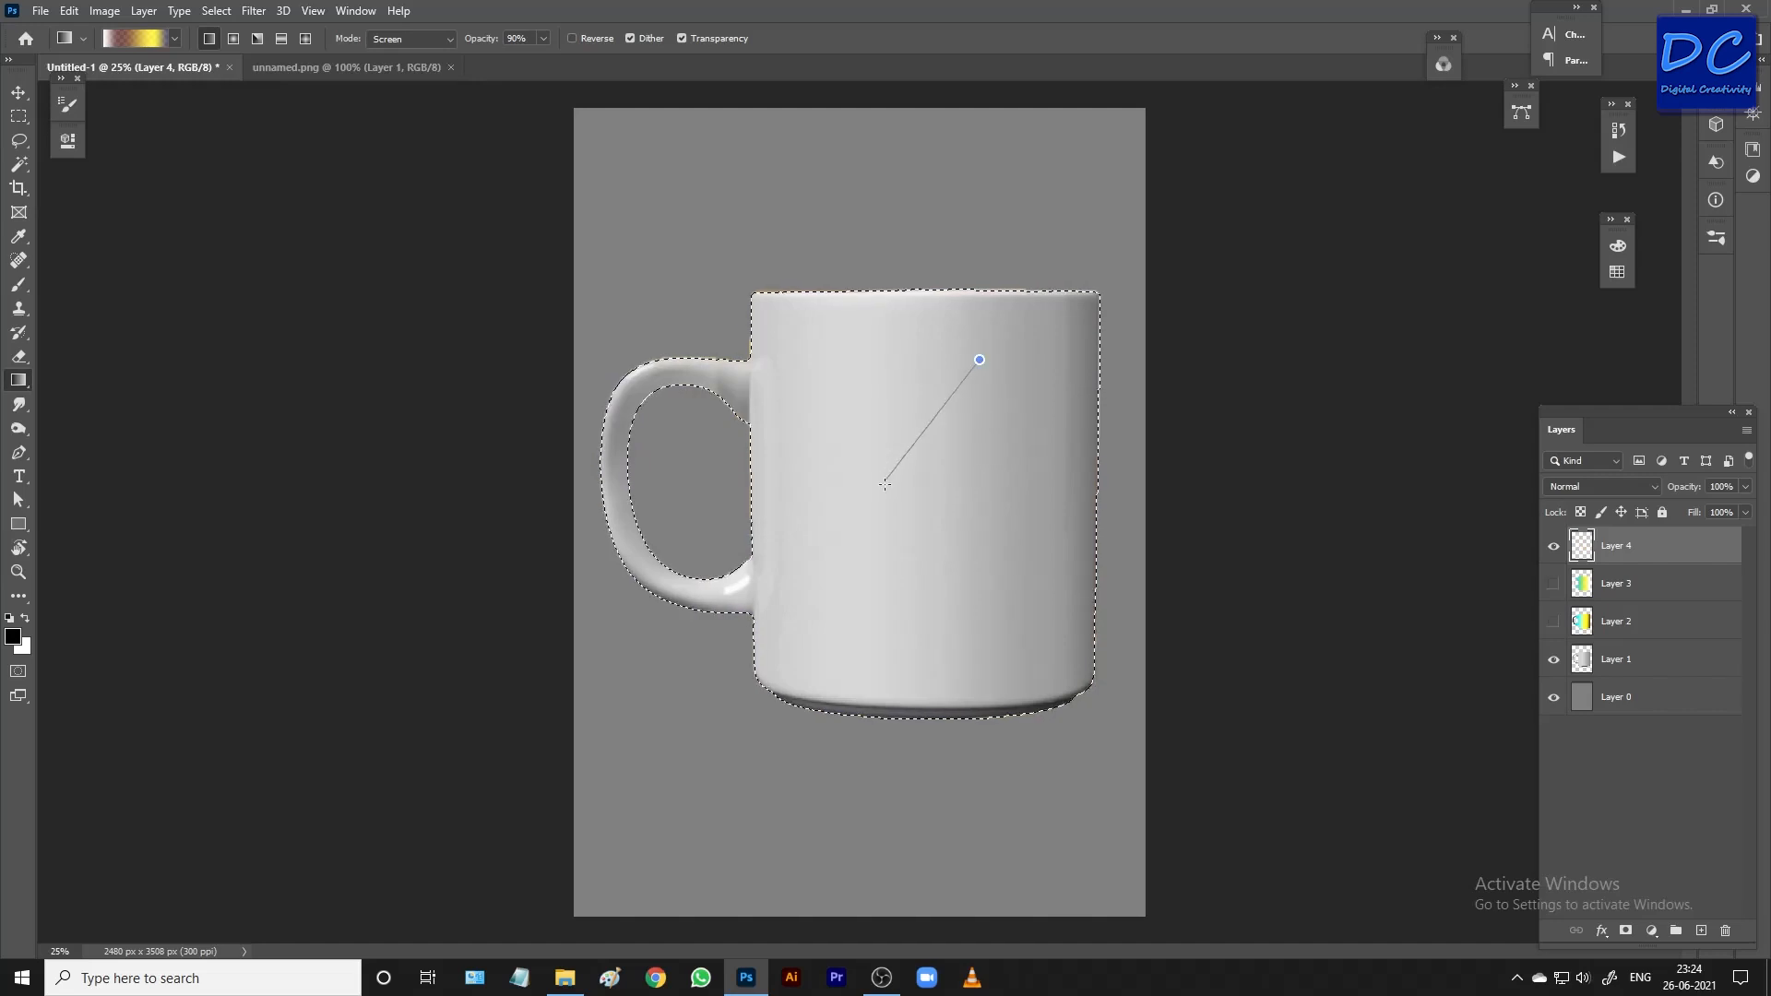
left_click_drag(883, 484, 885, 487)
key("Delete")
left_click_drag(879, 665, 838, 420)
key("Delete")
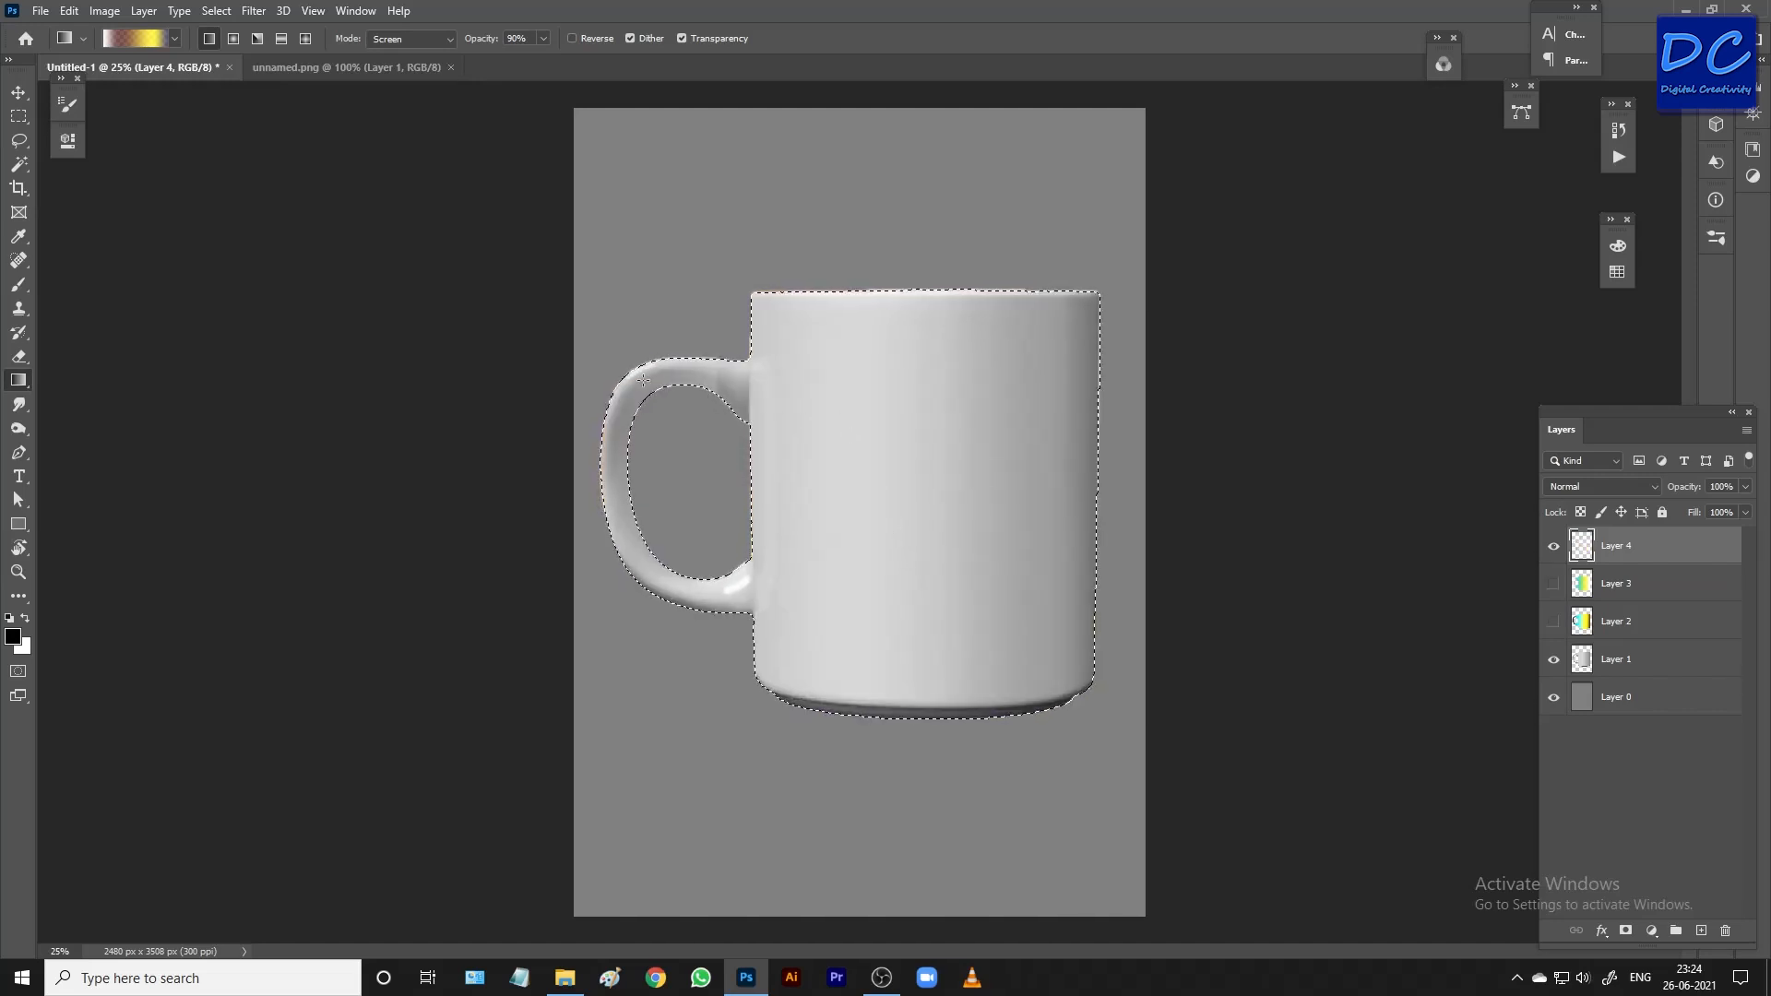
Apply the gradient diagonally from the handle side toward the mug's lower far corner, clearing the first attempt and redrawing it
left_click_drag(1050, 620, 1043, 620)
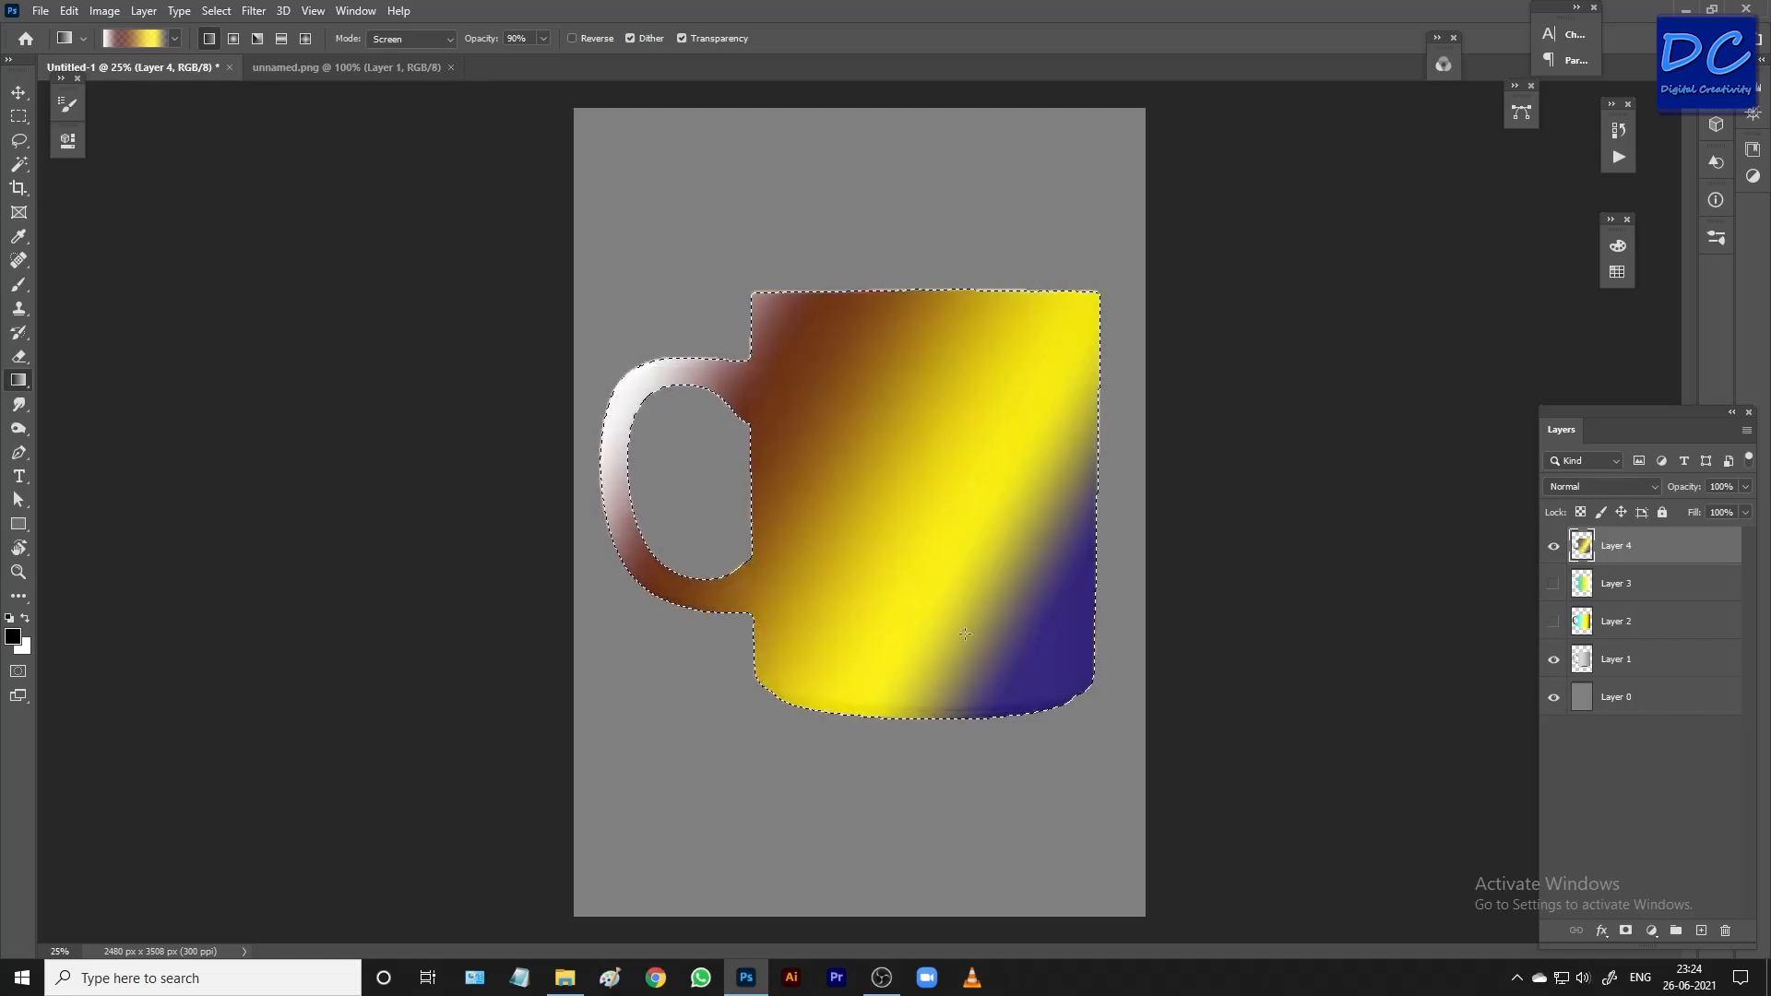
key("Delete")
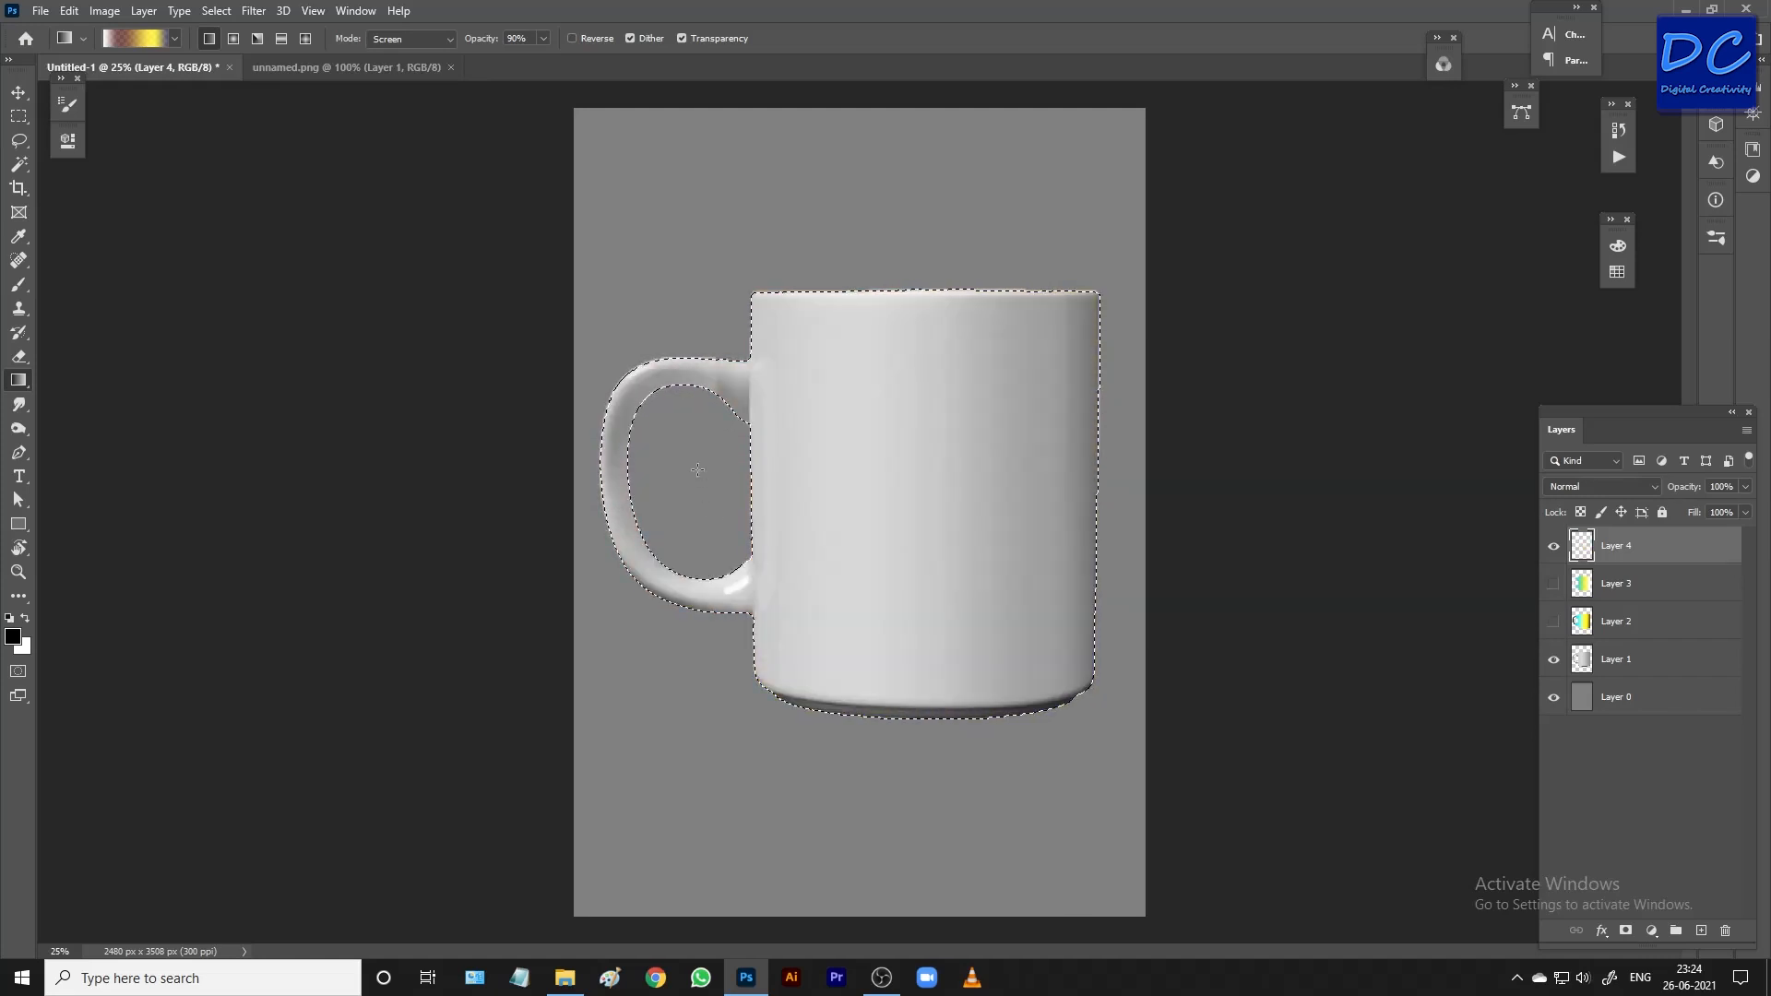
left_click_drag(1009, 619, 971, 615)
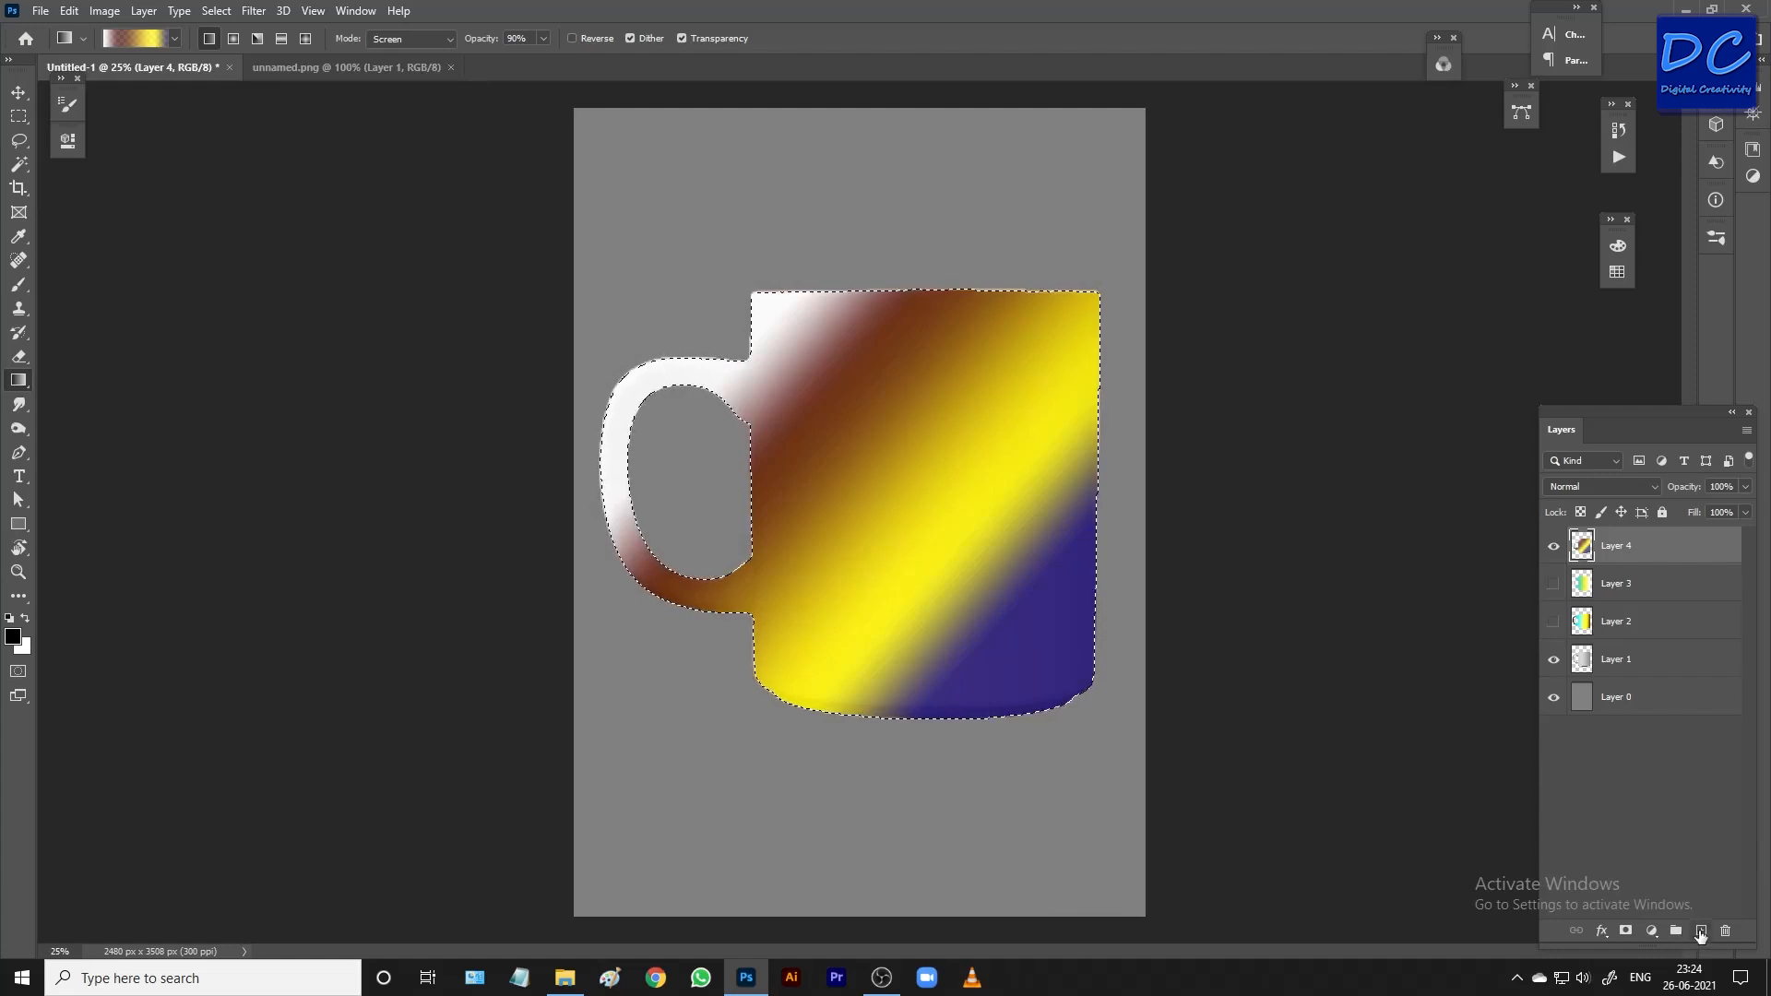
Add another empty layer on top and hide the diagonal brown, yellow and blue gradient layer
left_click(1702, 931)
left_click(1554, 584)
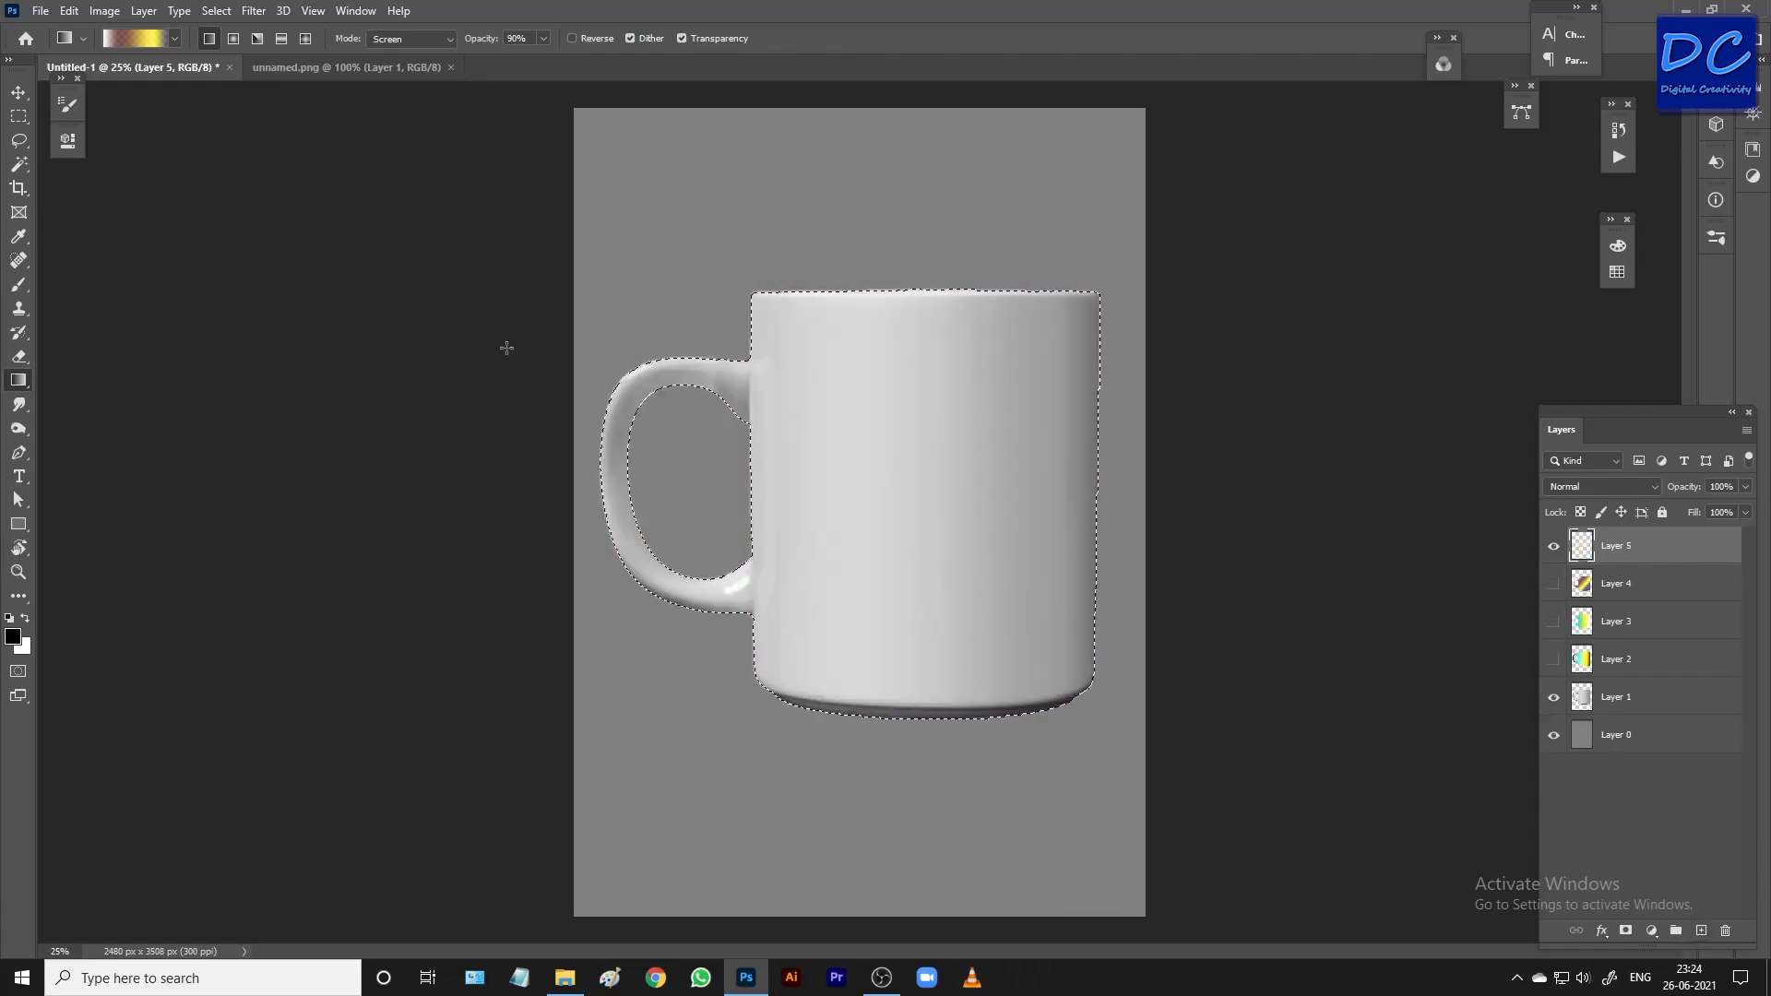
Remove the gradient's yellow stop and move the dark brown stop to location 0% in place of the white one
left_click(135, 39)
left_click(379, 567)
left_click_drag(381, 567, 56, 559)
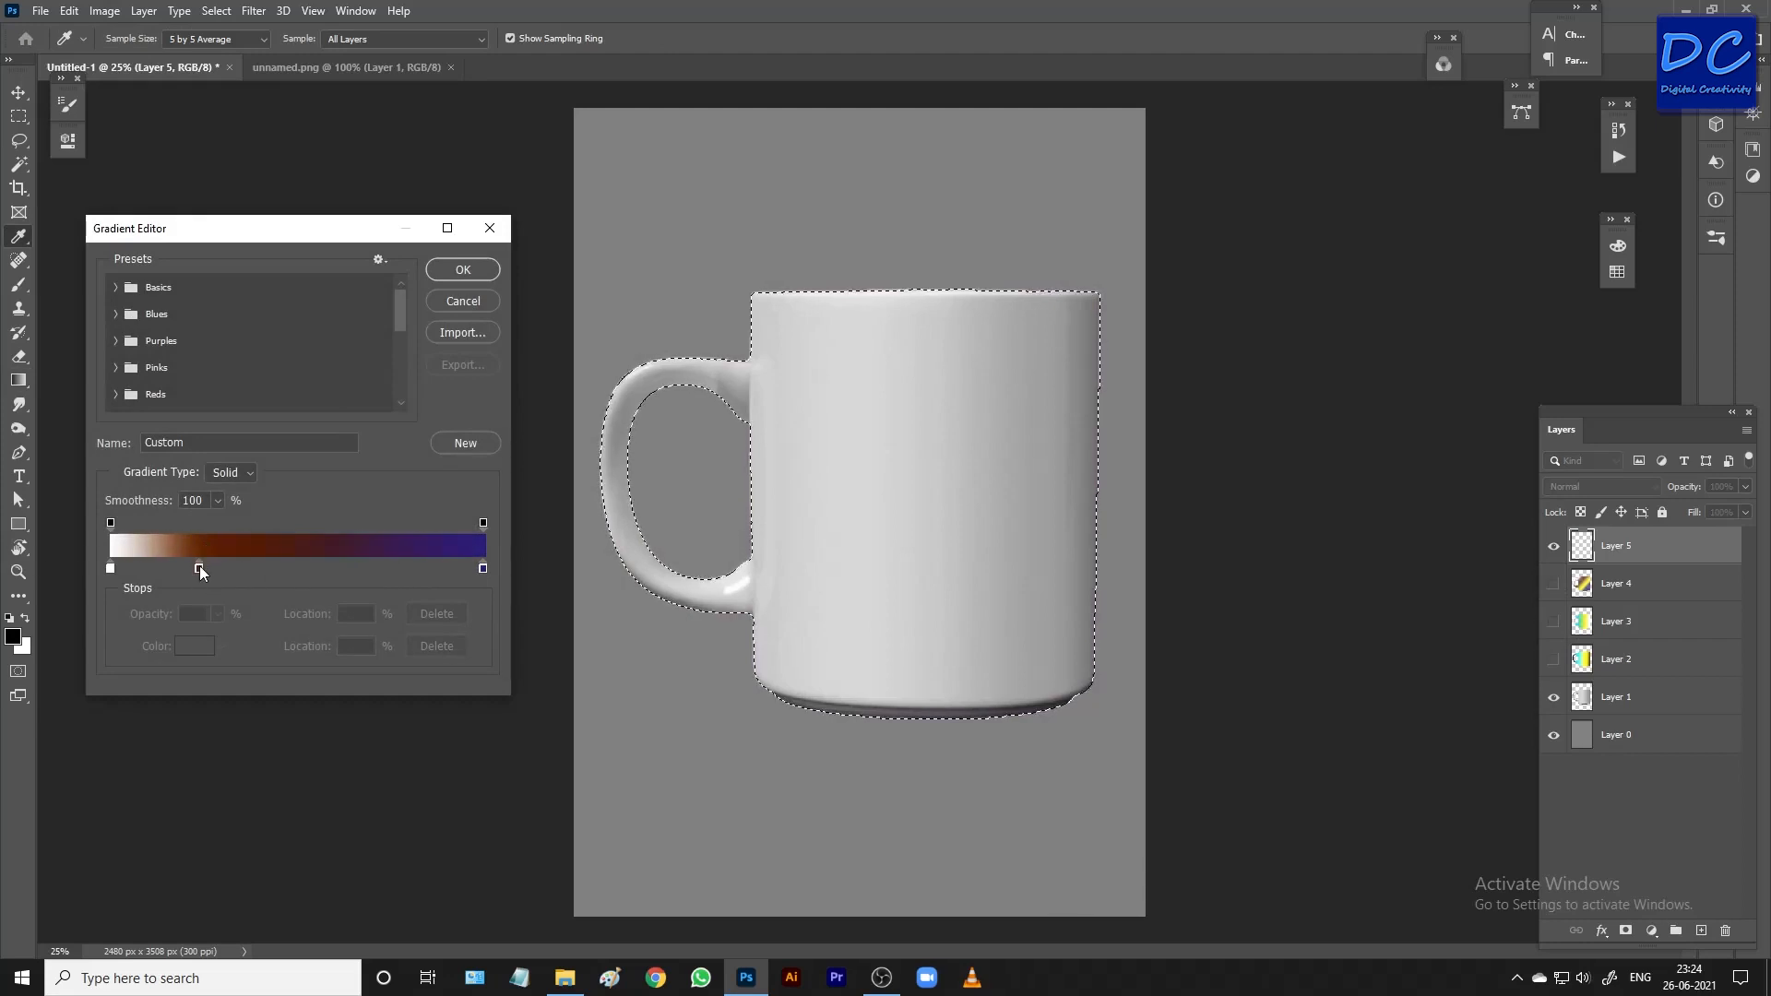
left_click_drag(199, 569, 92, 572)
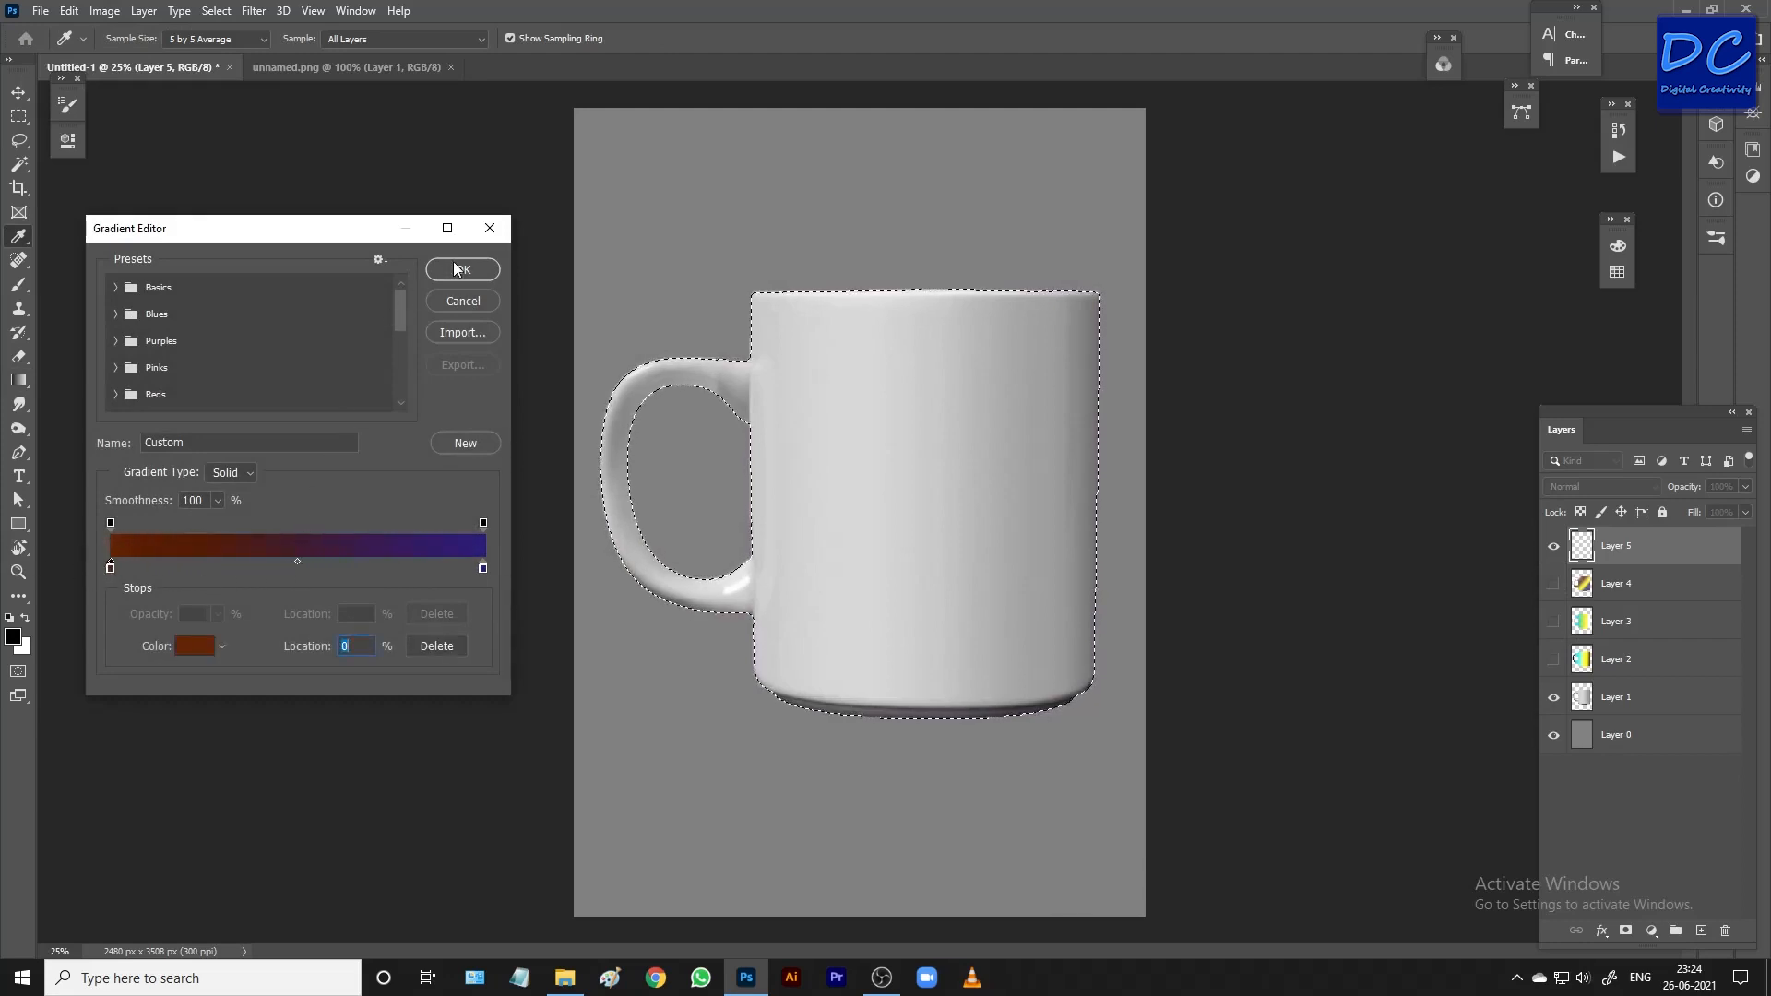
Add a gradient stop at 48%, color it green #64d730, and accept the edited gradient
left_click(296, 561)
left_click(291, 566)
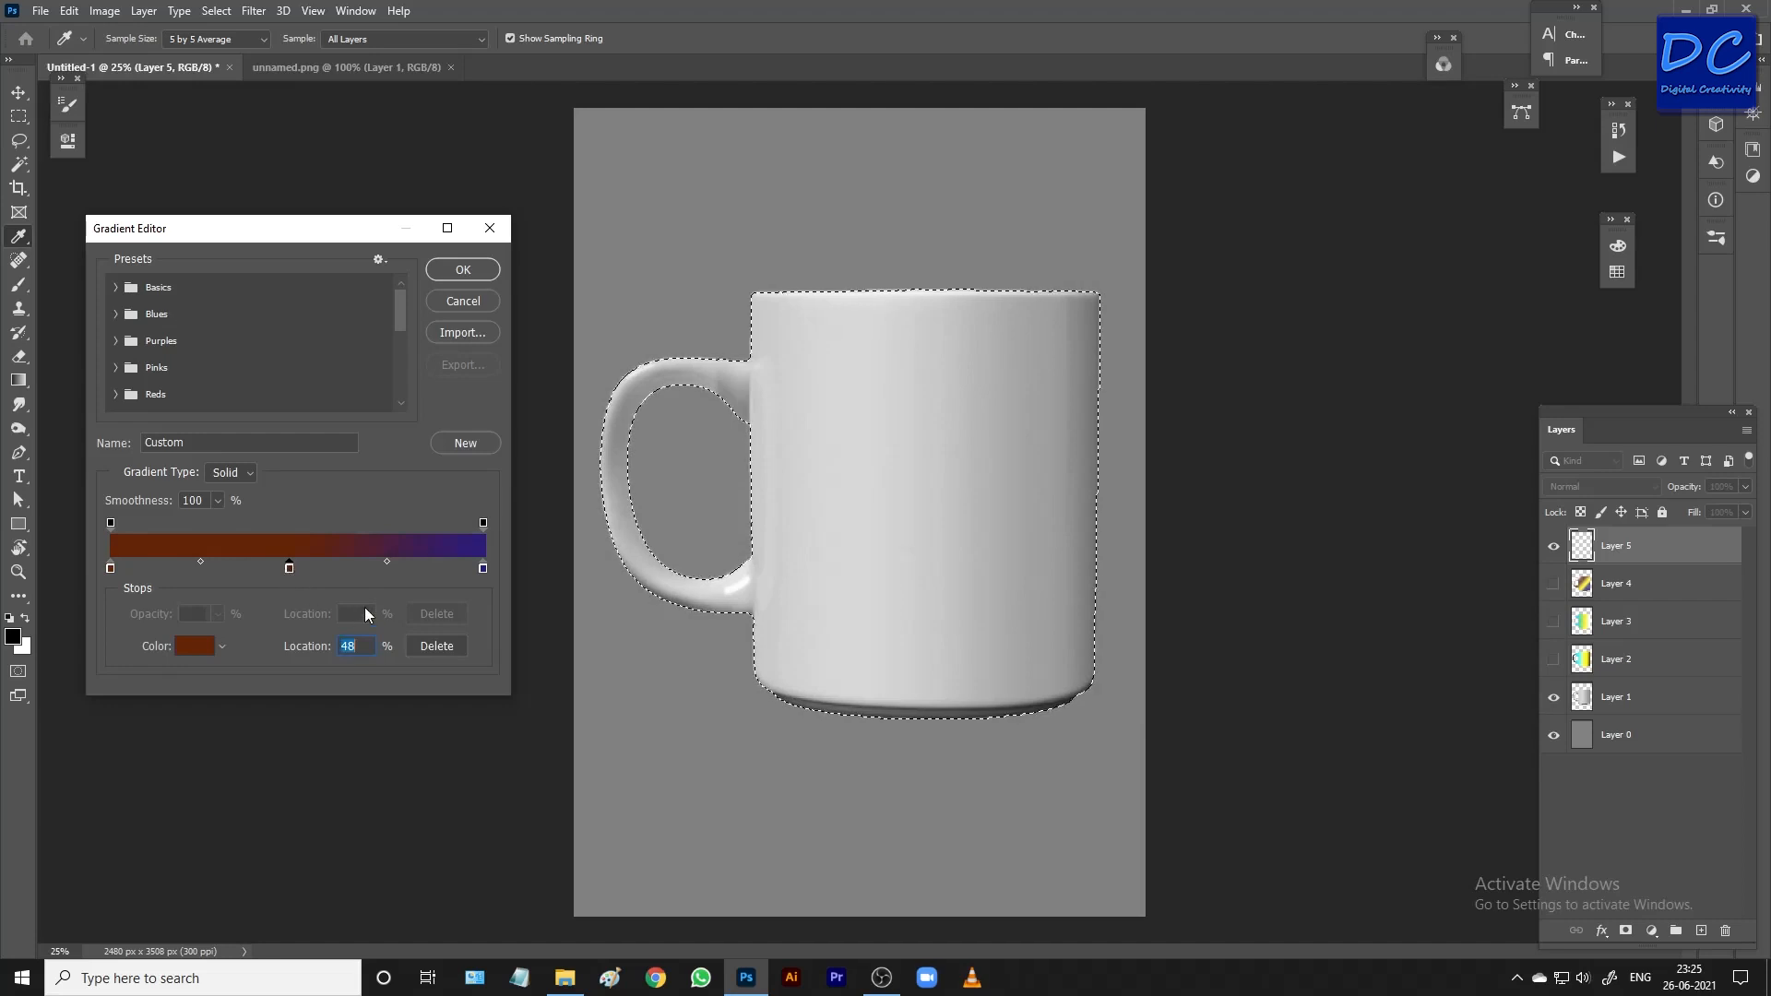
left_click(193, 645)
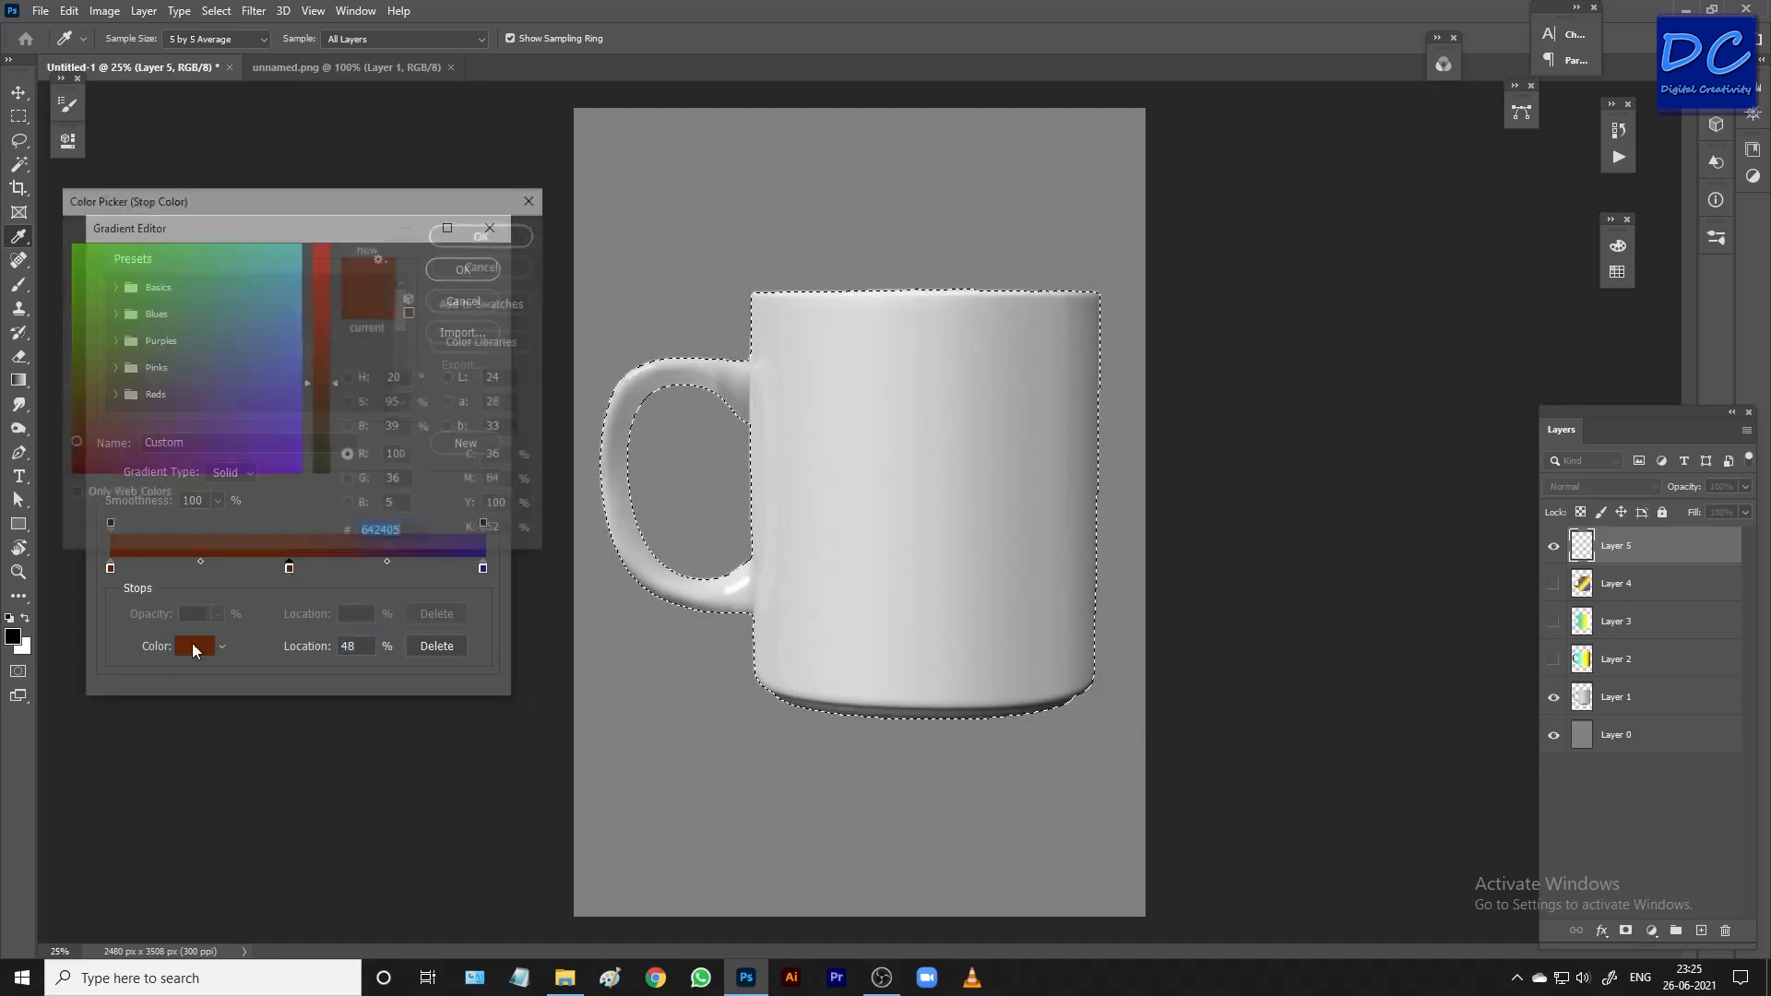
mouse_move(252, 335)
left_mouse_down()
mouse_move(255, 303)
mouse_move(111, 278)
left_mouse_up()
left_click(441, 238)
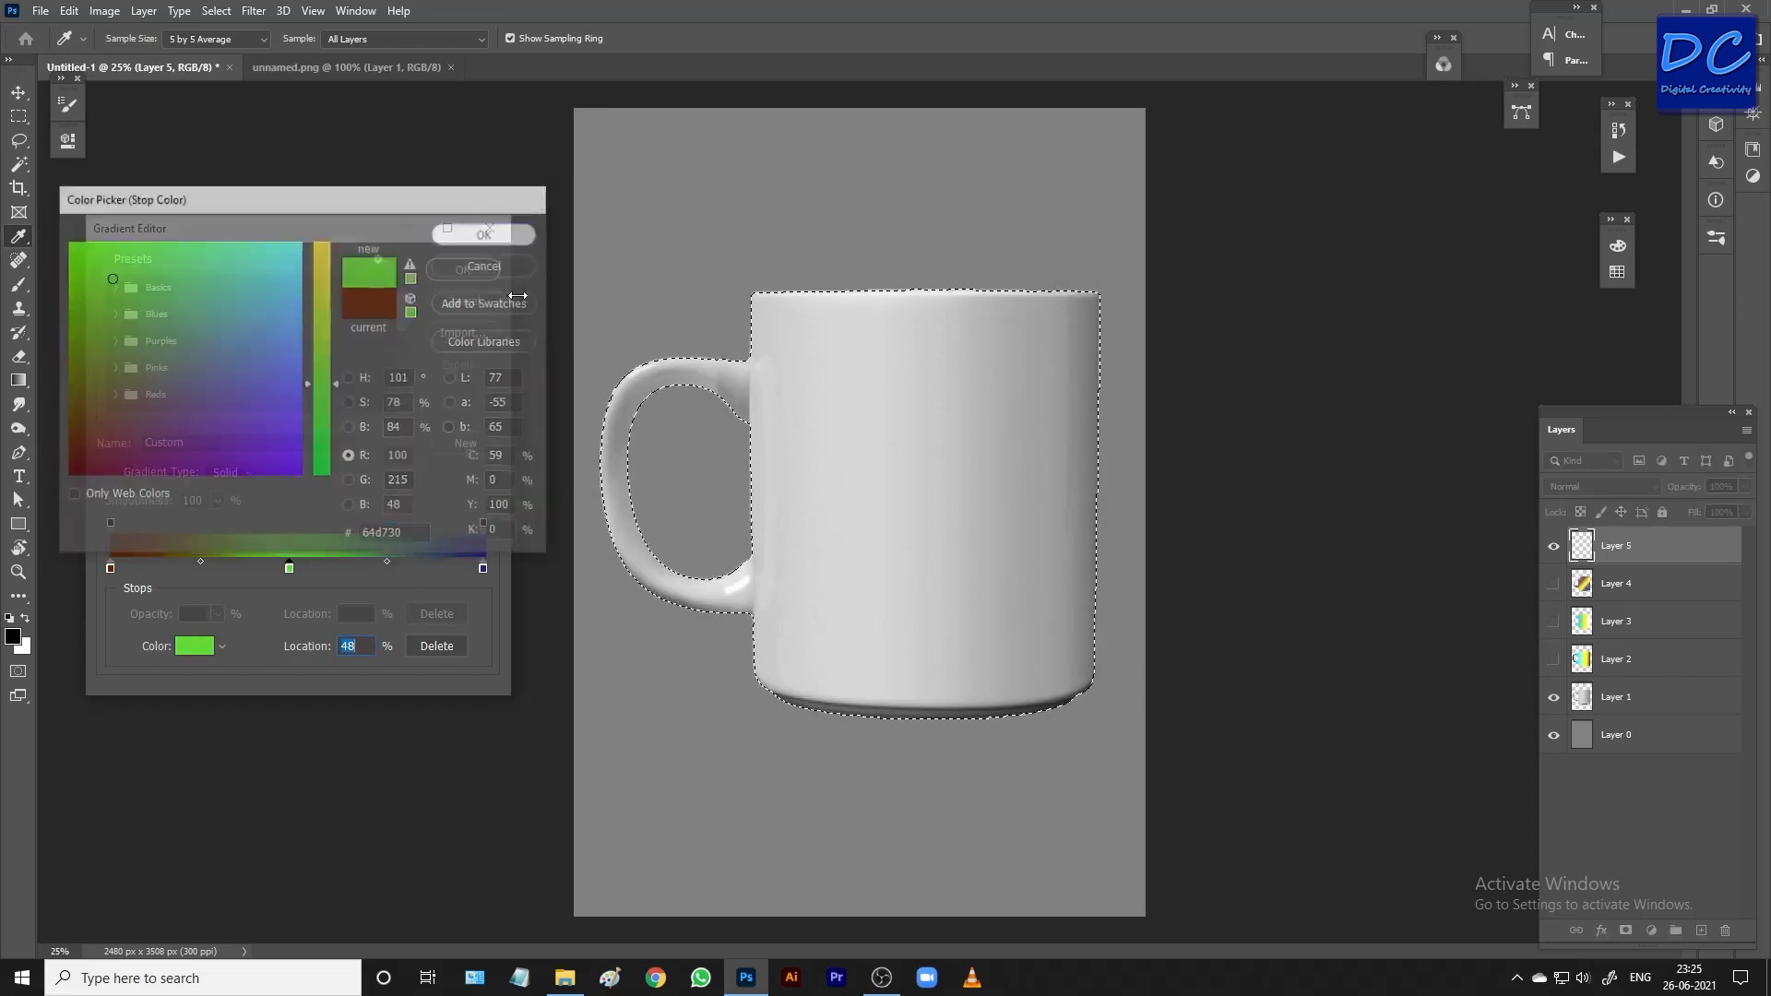
left_click(476, 275)
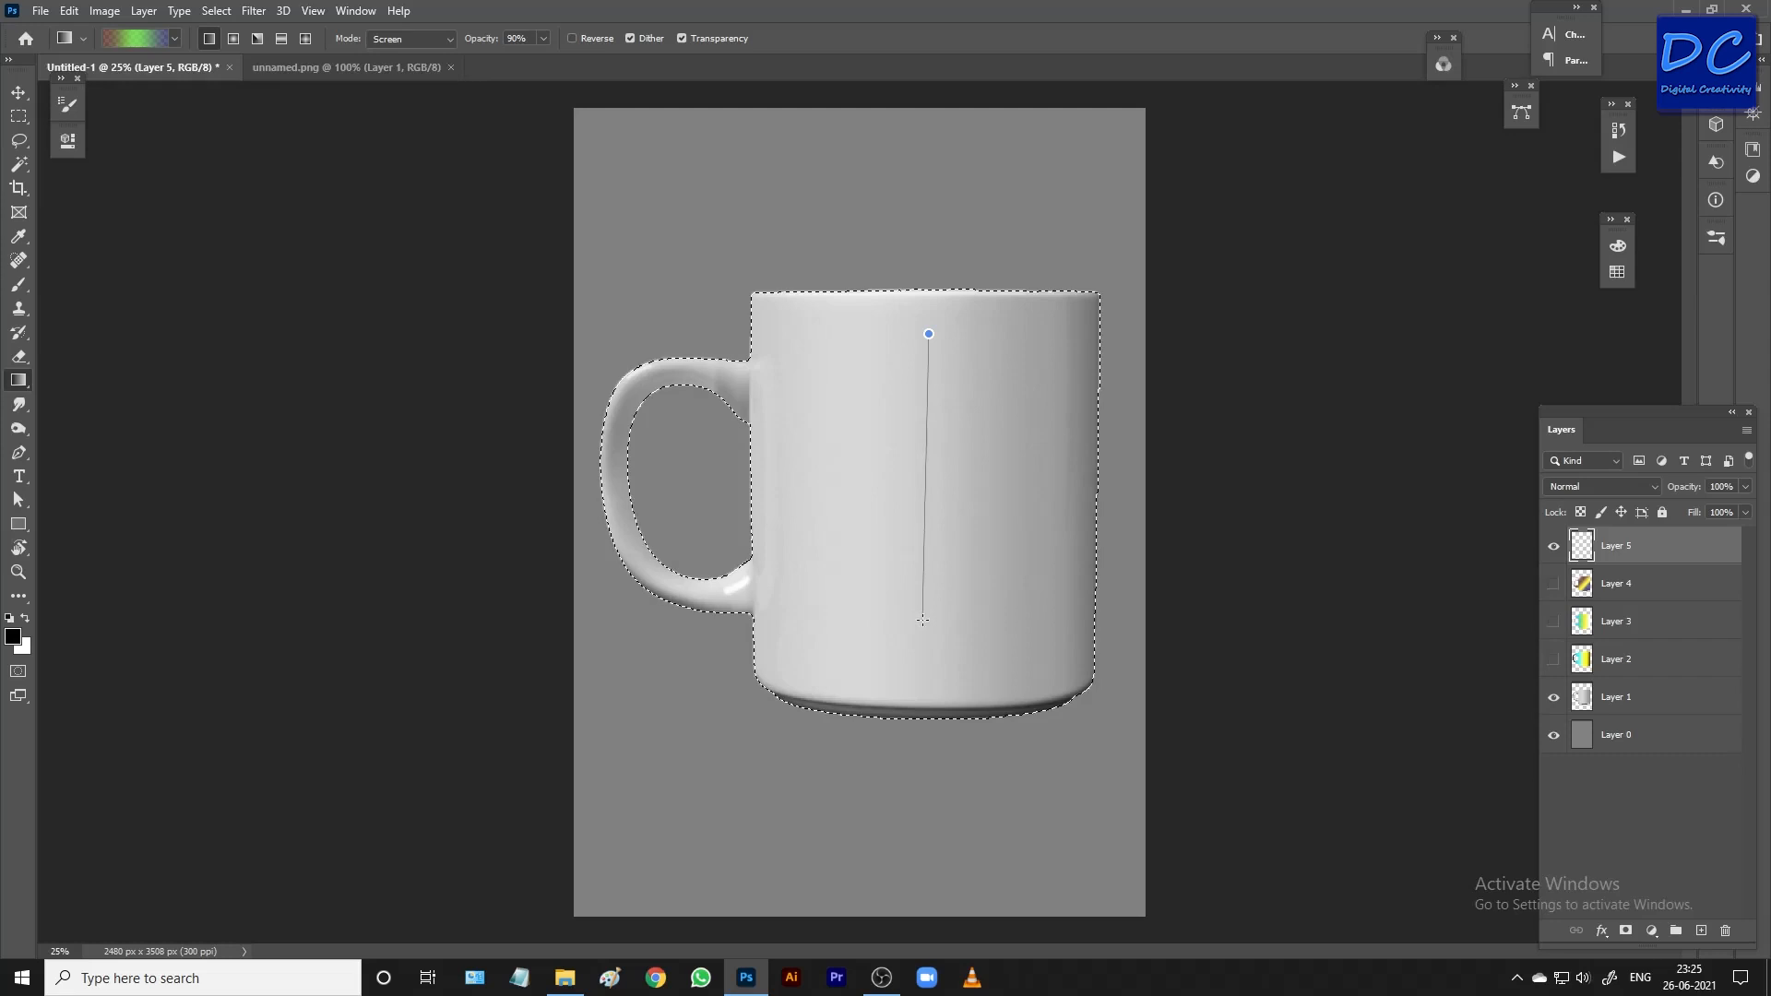
Try the brown, green and blue gradient vertically down the mug, overlay more diagonal strokes, and clear the layer
left_click_drag(922, 620, 923, 621)
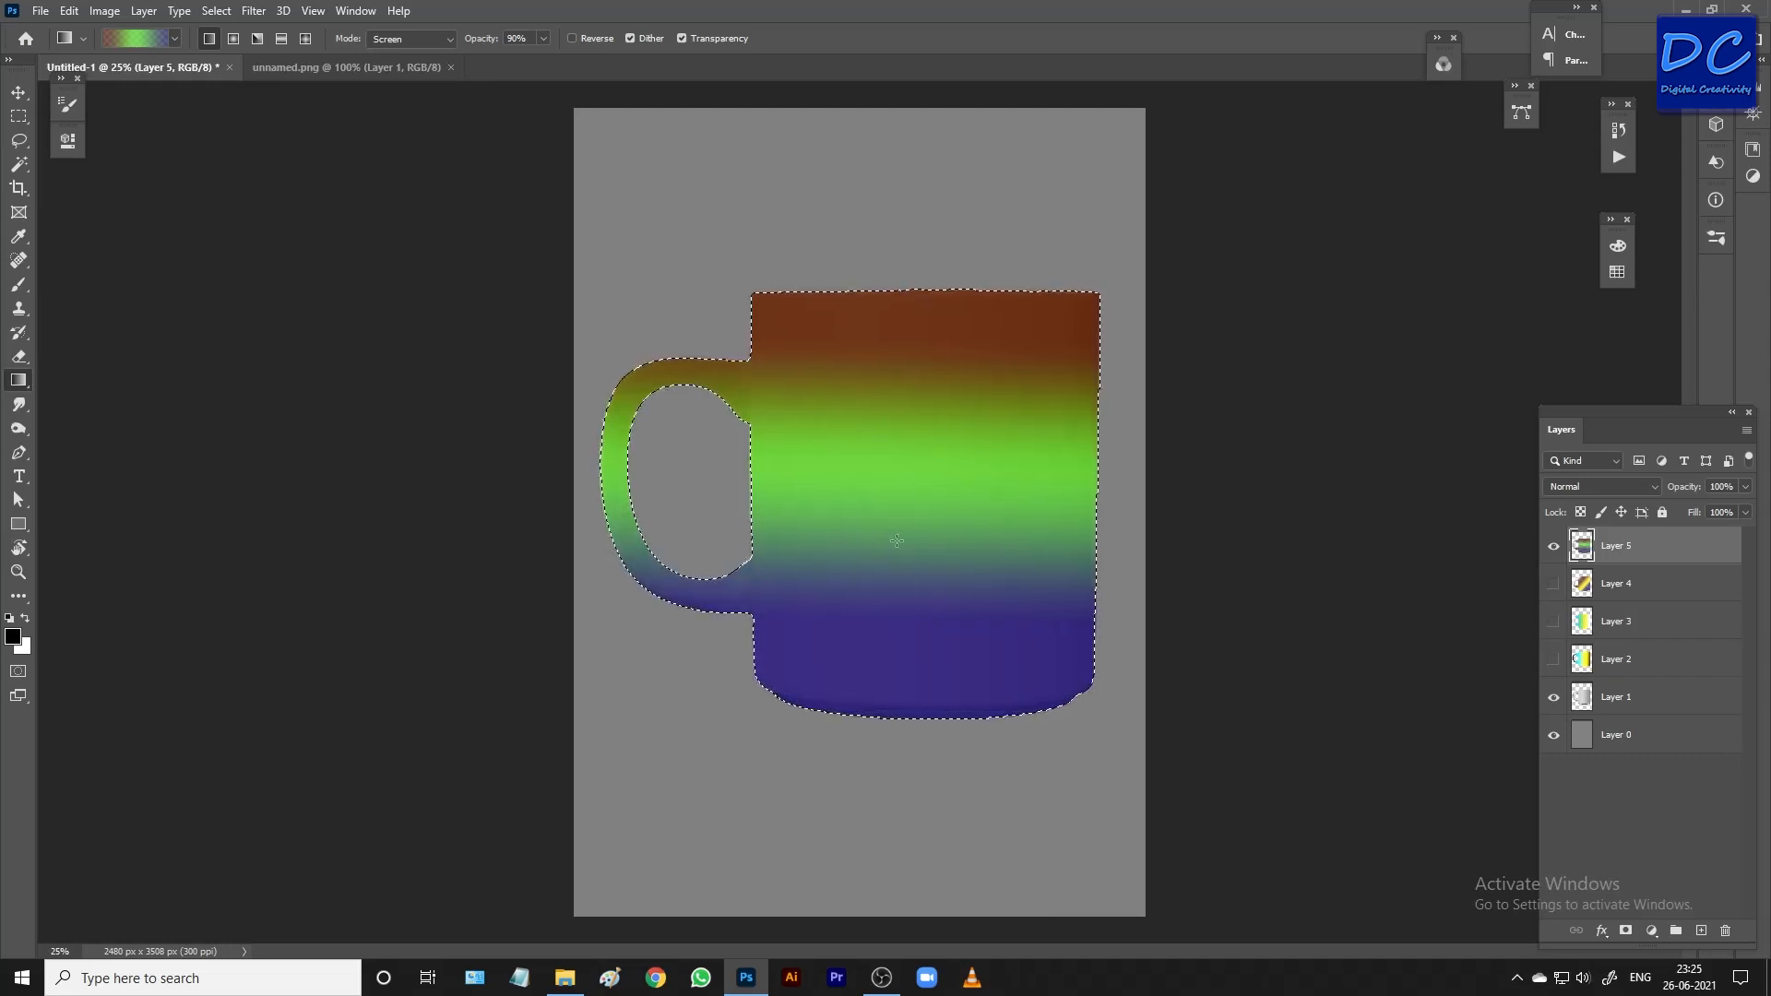
left_click_drag(920, 576, 923, 572)
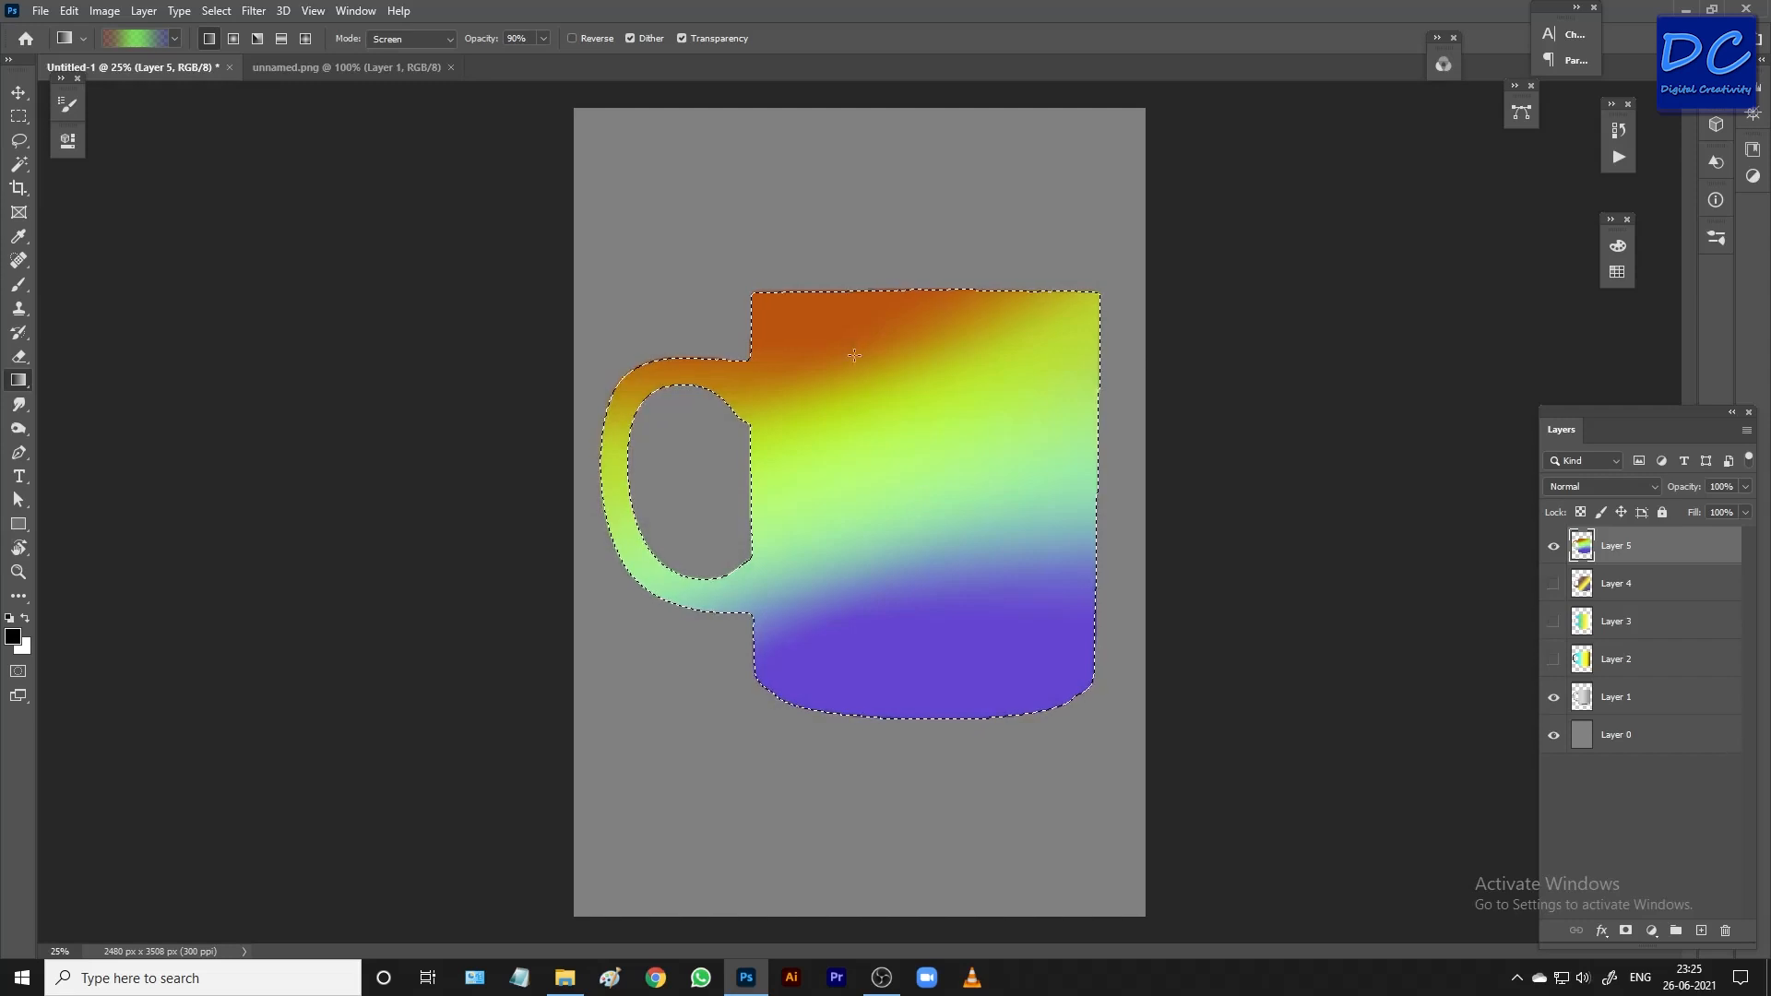
left_click_drag(795, 389, 909, 572)
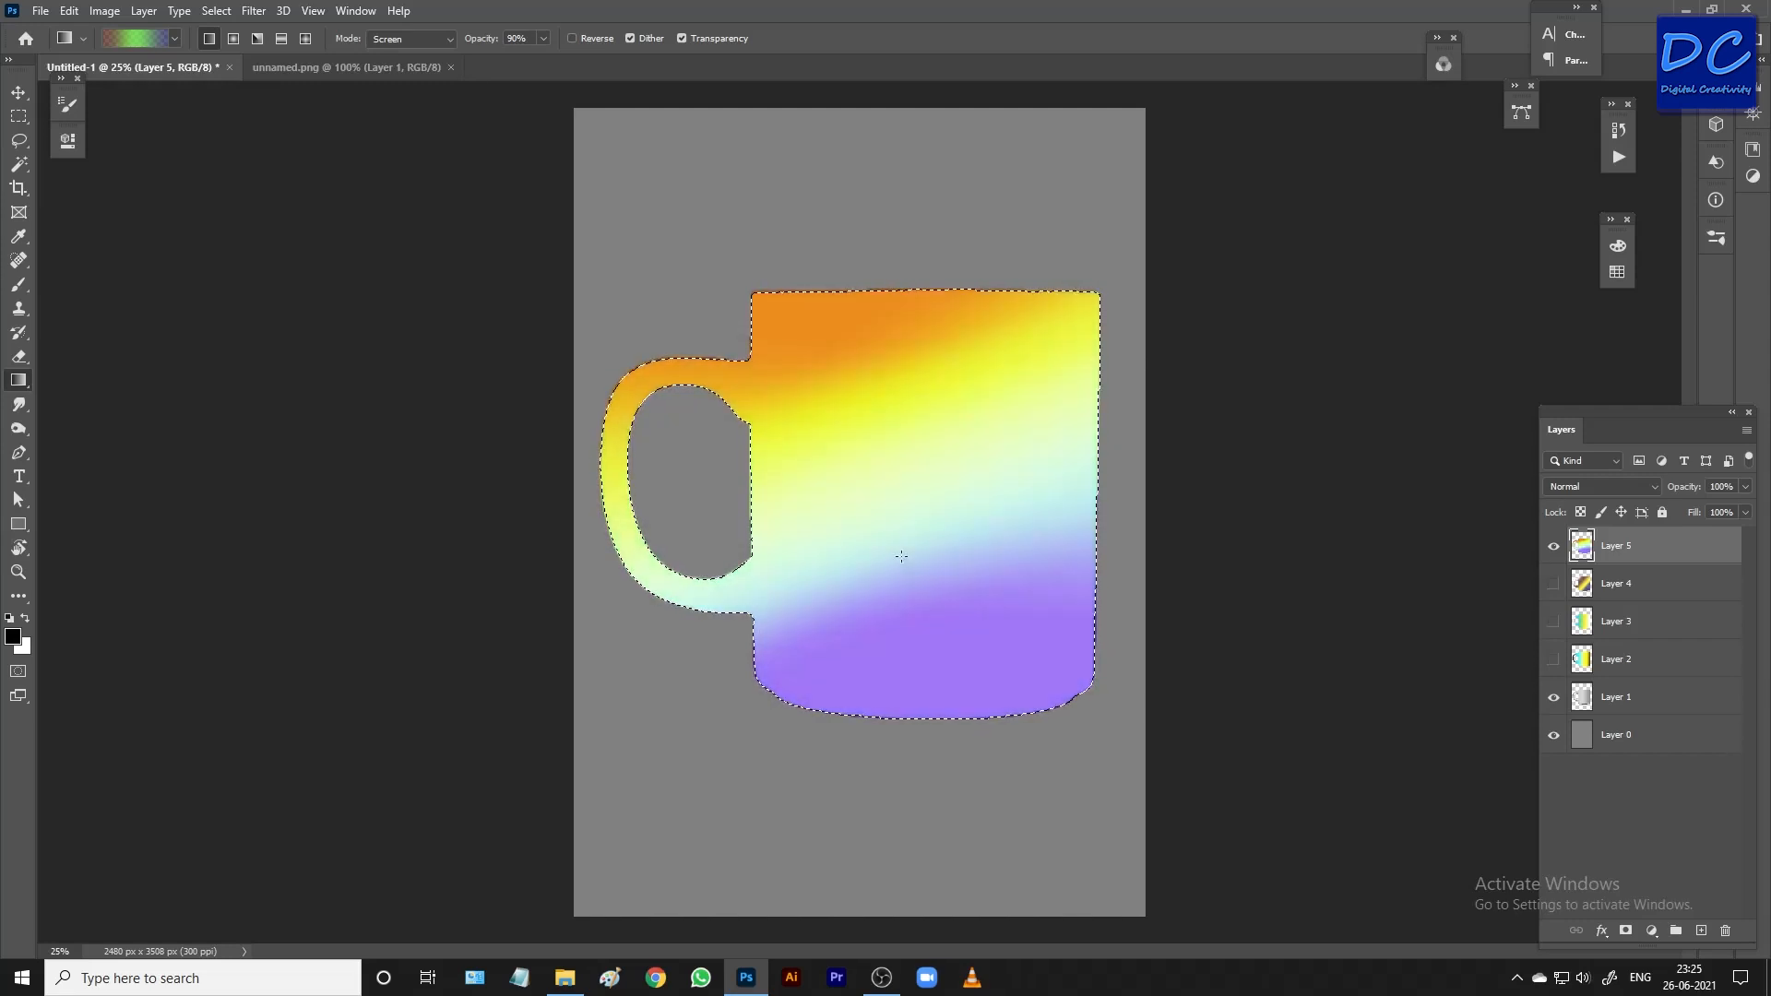
key("Delete")
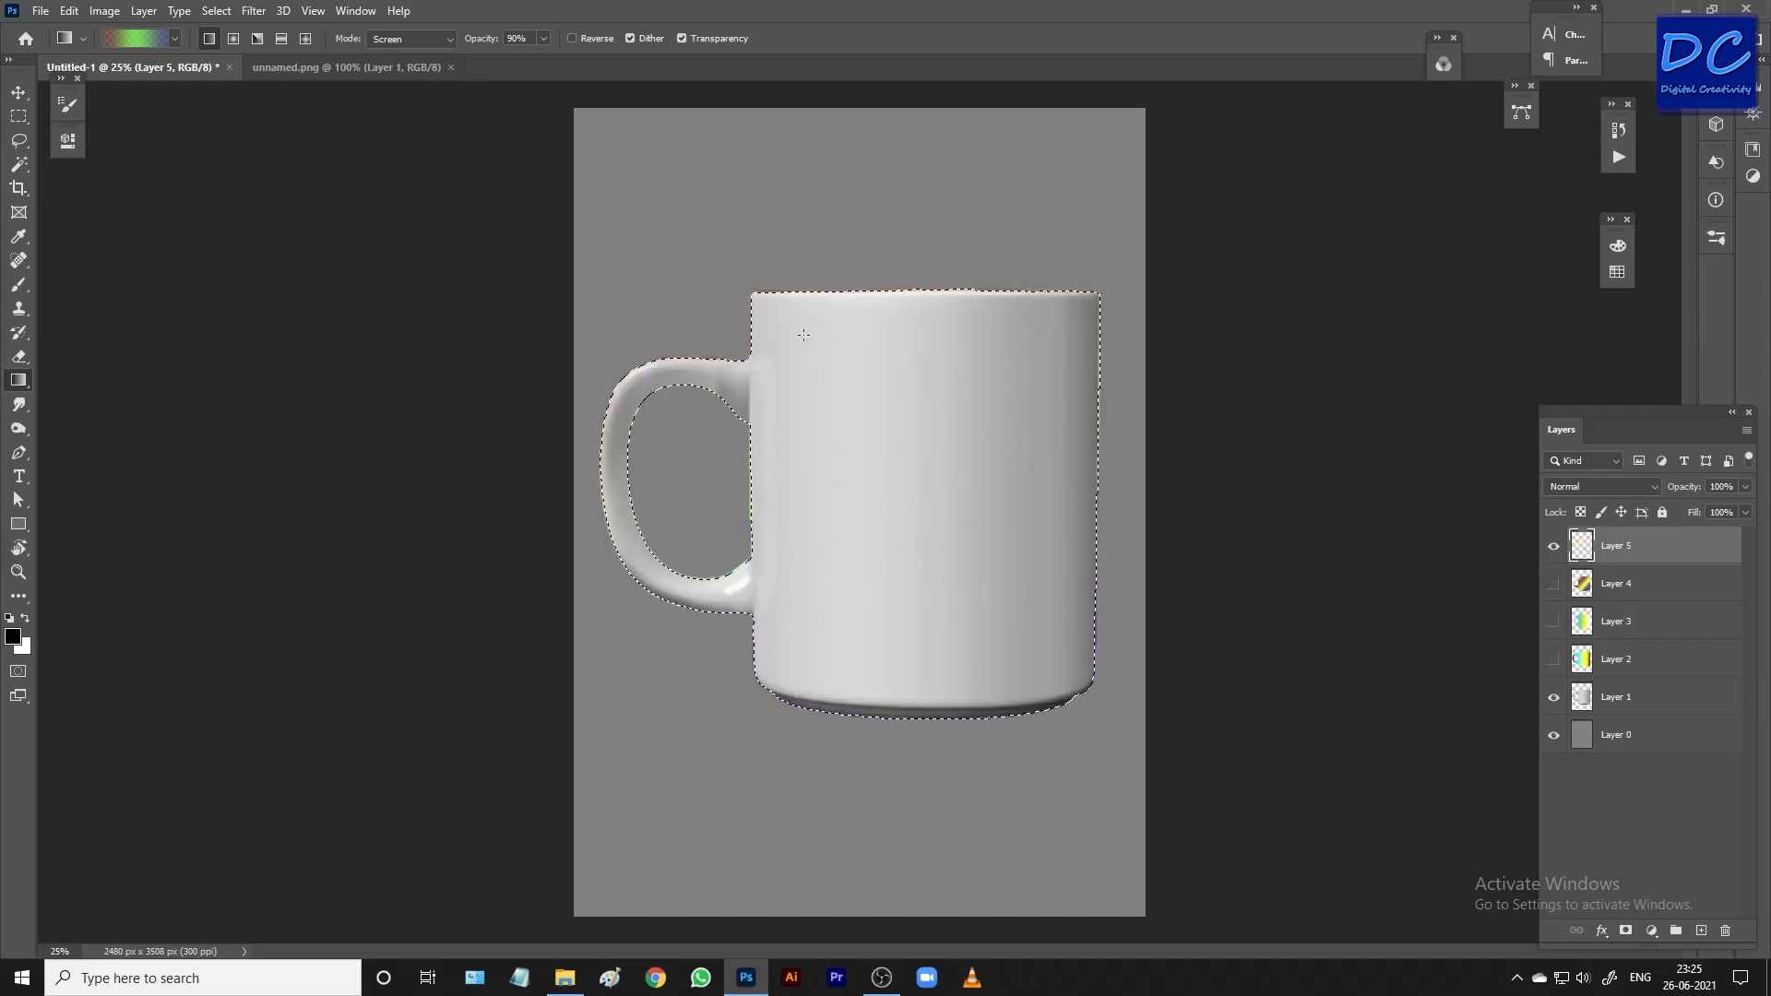
Try the brown, green and blue gradient at different diagonal angles over the mug, clearing the layer after each
left_click_drag(1019, 640, 1010, 629)
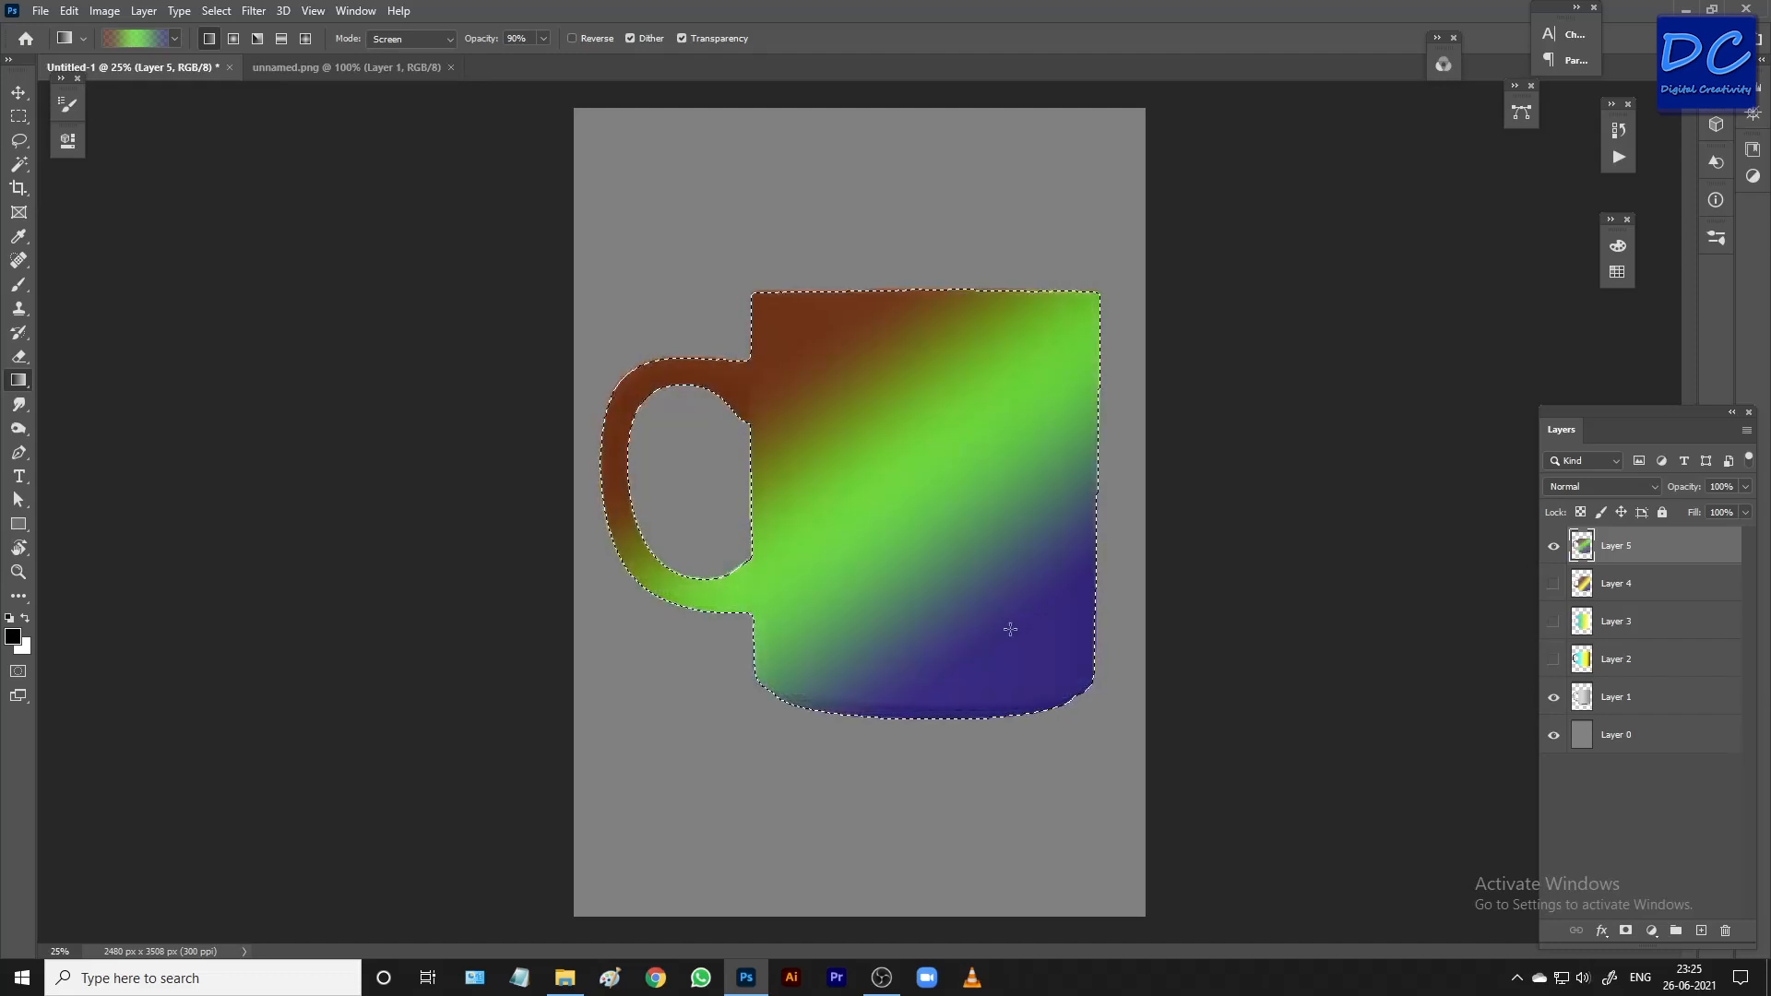
key("Delete")
left_click_drag(877, 636, 872, 633)
key("Delete")
Apply the green gradient from the upper handle toward the mug's lower far corner, clearing the first attempt and redrawing it steeper
left_click_drag(624, 403, 1150, 620)
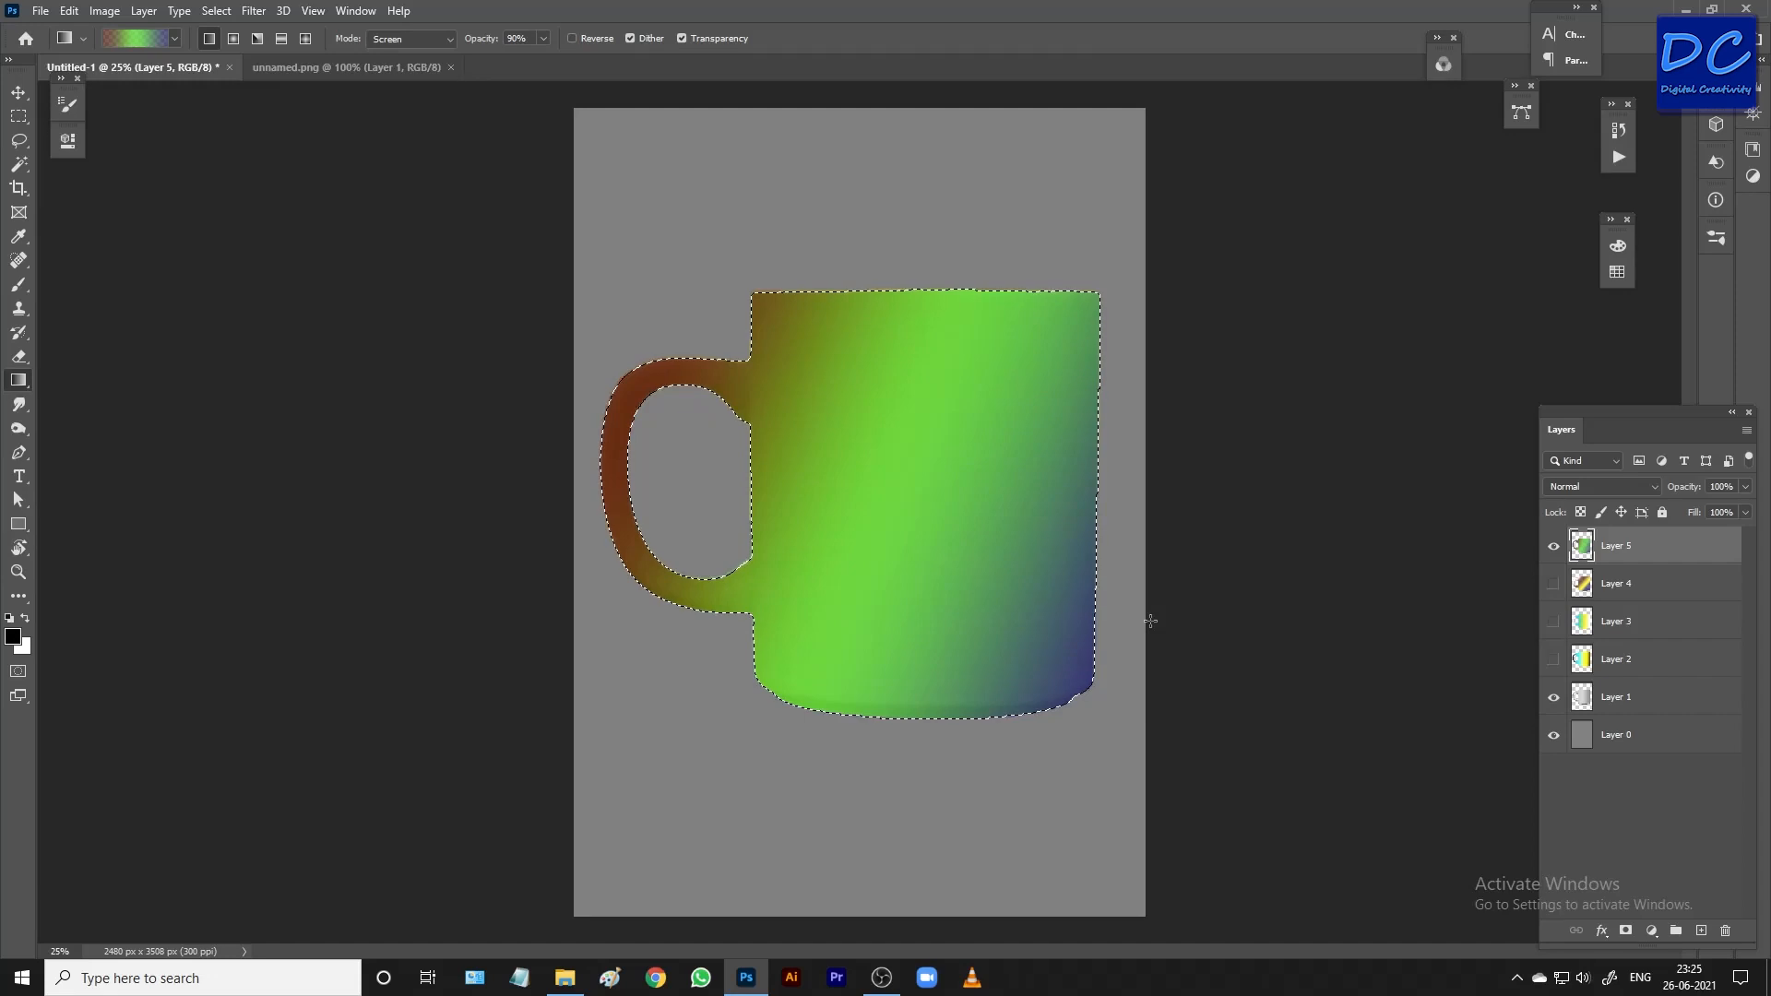
key("Delete")
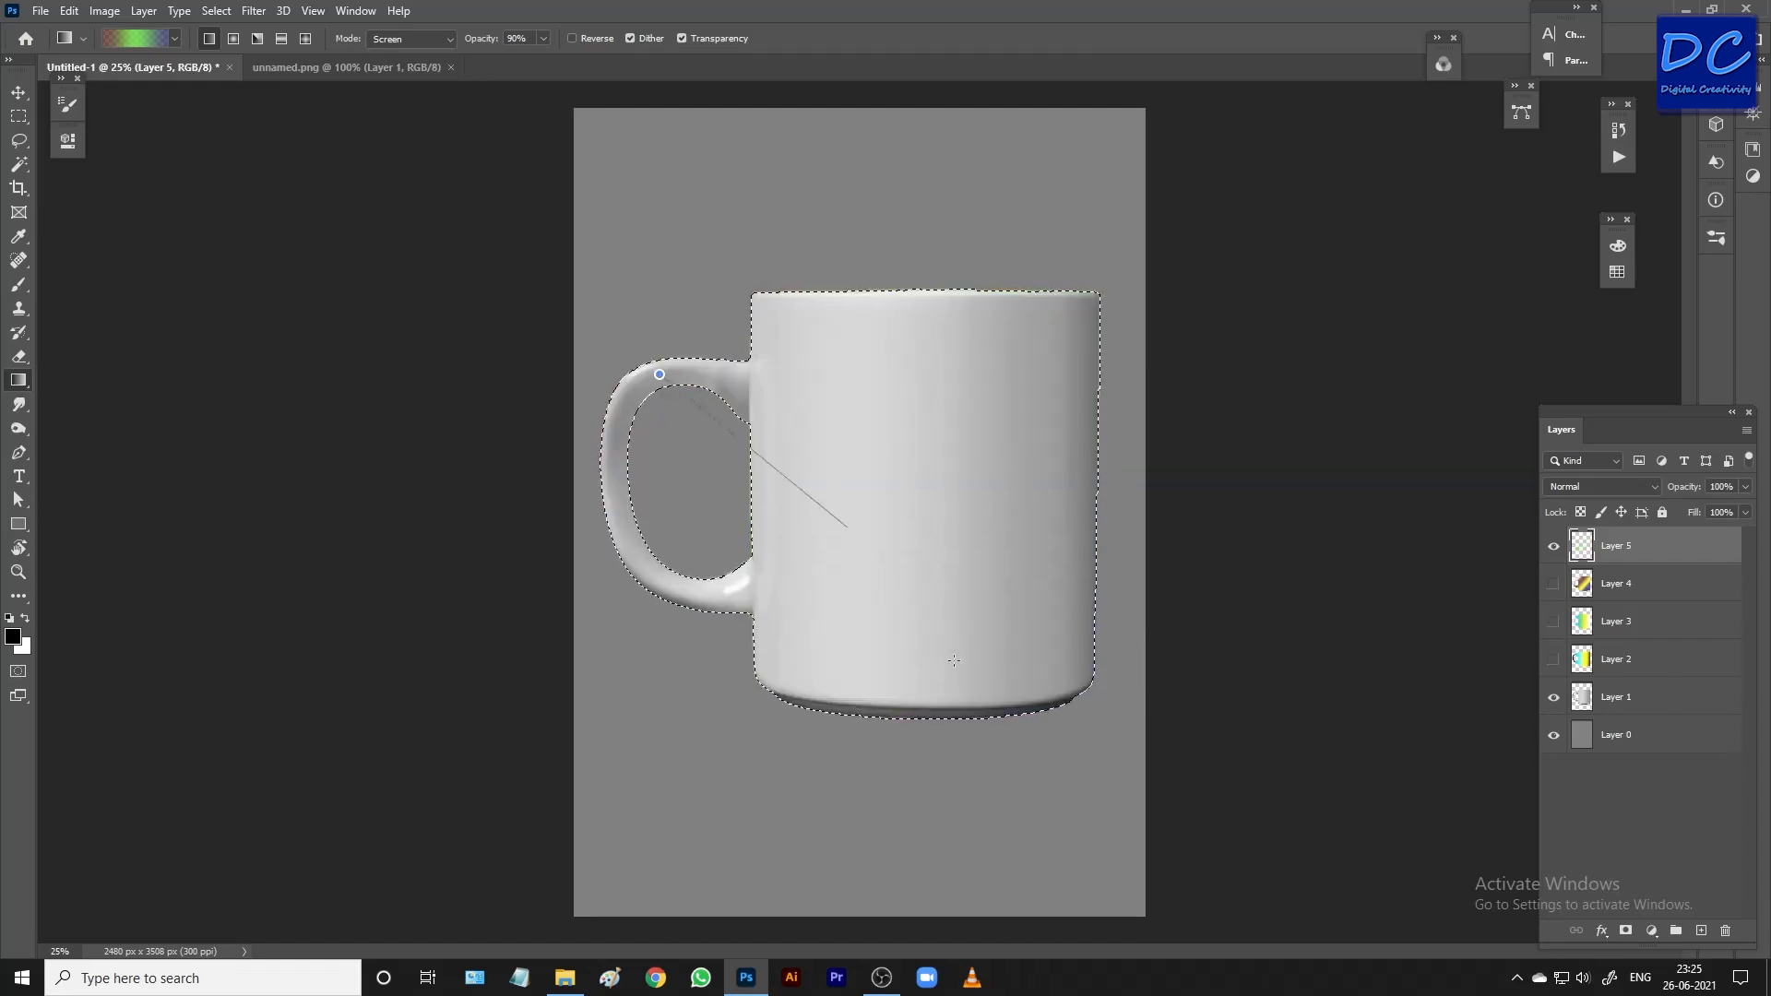
left_click_drag(954, 661, 1029, 689)
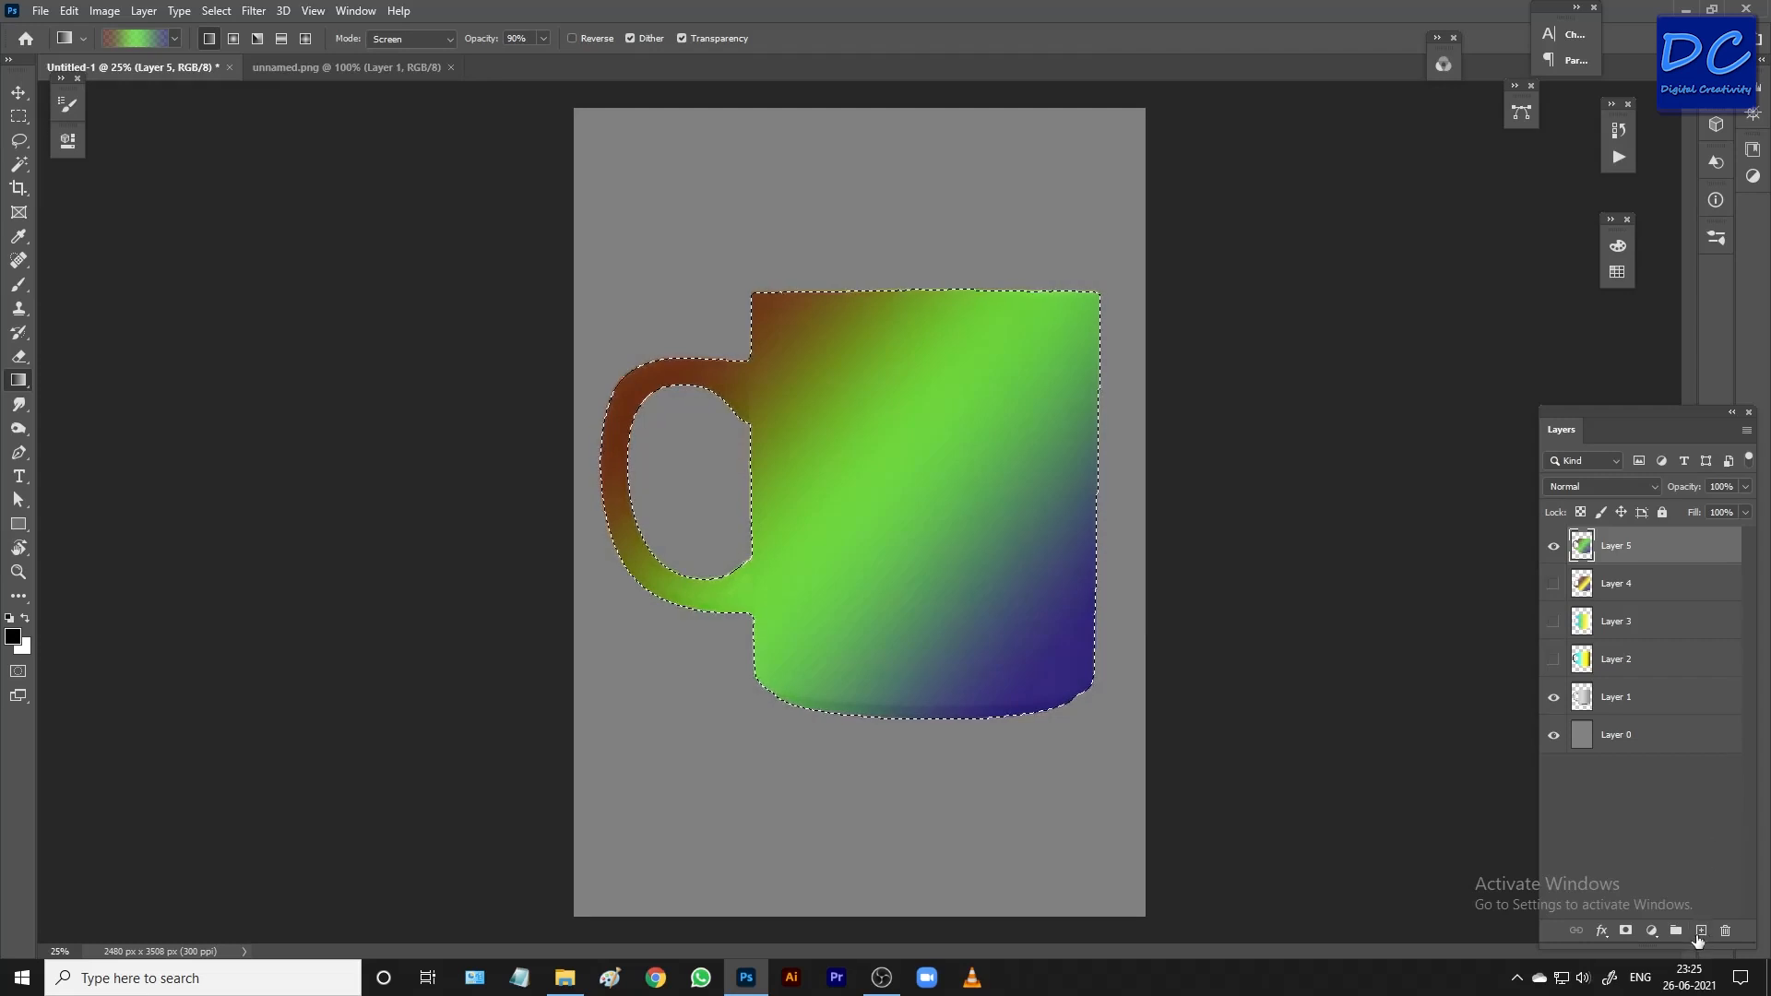
Add a new empty layer above the brown, green and blue gradient layer and hide that gradient layer
left_click(1702, 930)
left_click(1555, 587)
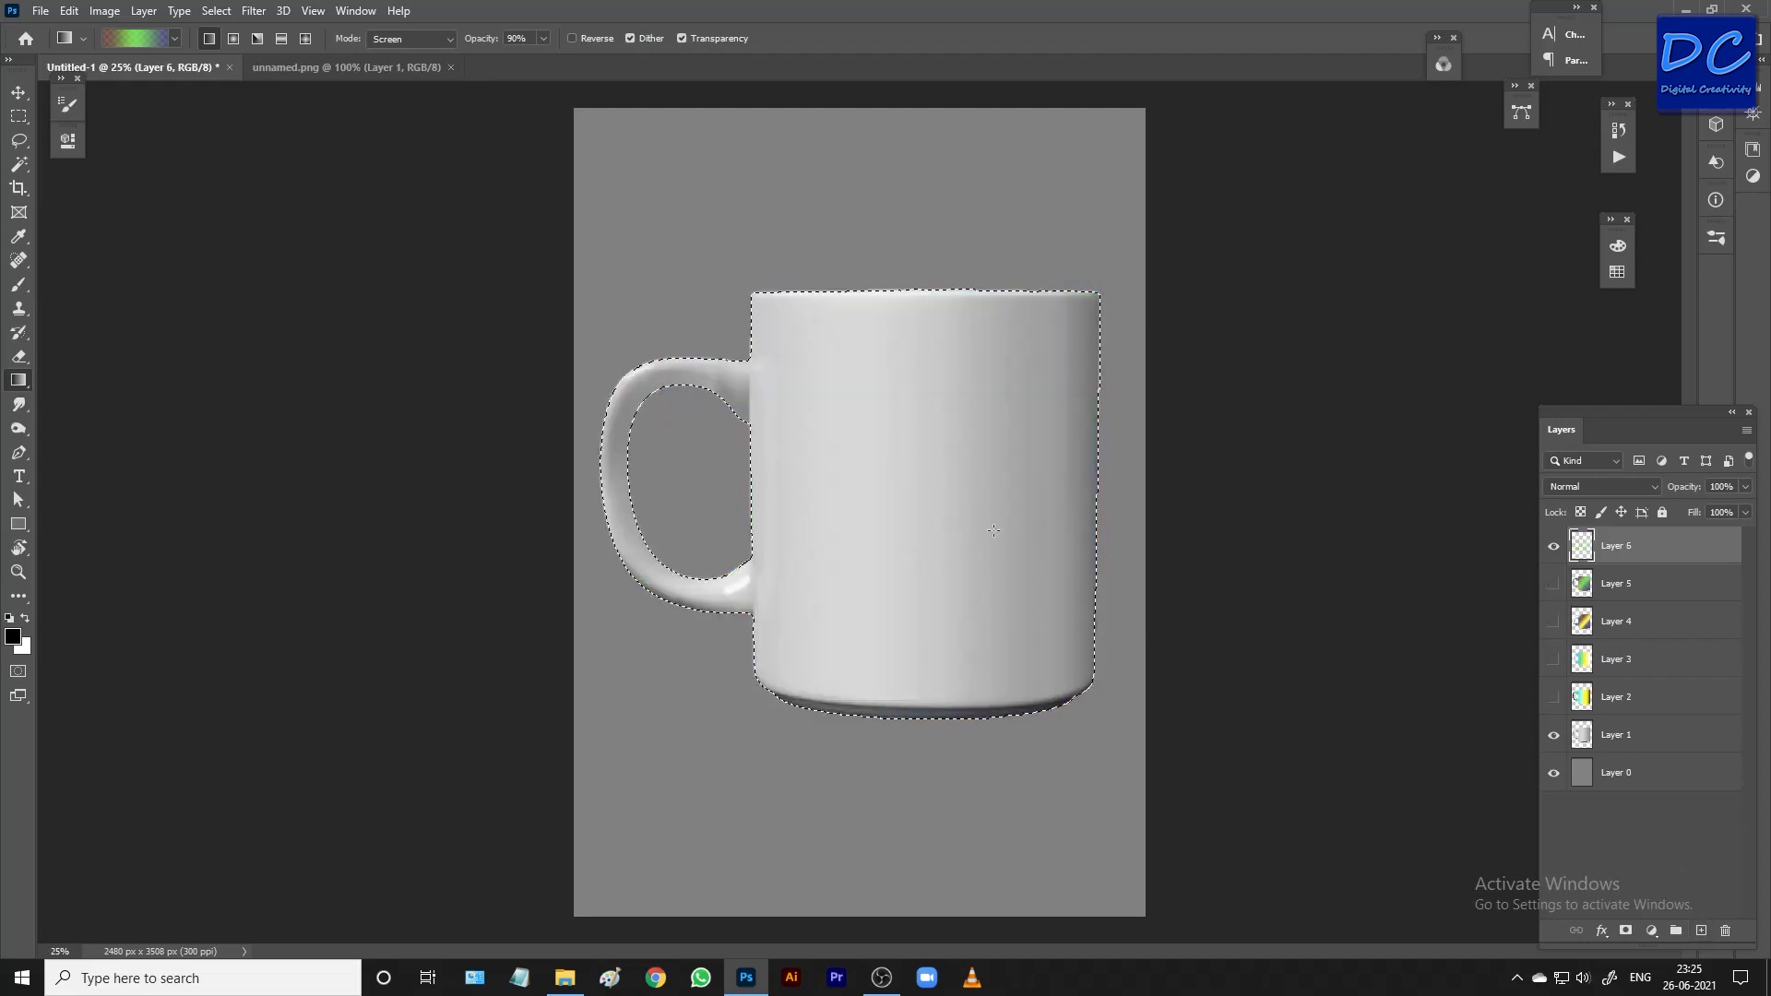
Open the current gradient for editing and examine the Basics, Blues and Purples gradient presets
left_click(173, 40)
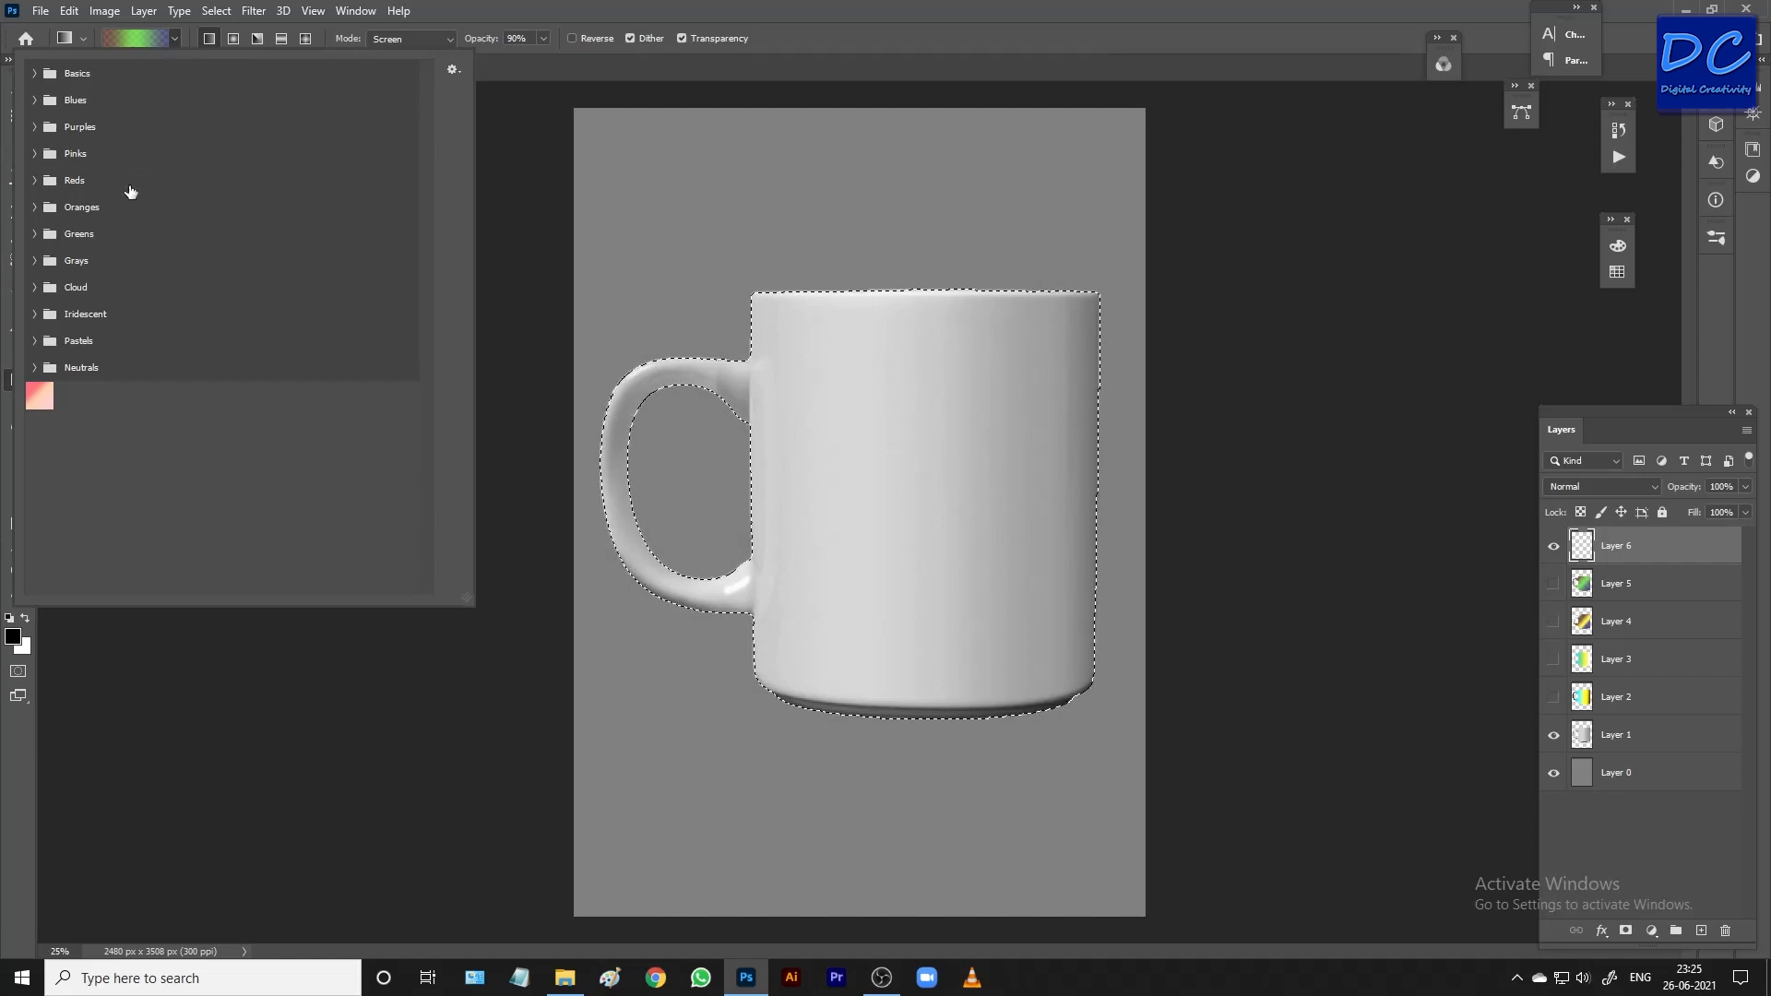
left_click(133, 37)
scroll(243, 379, "down", 1)
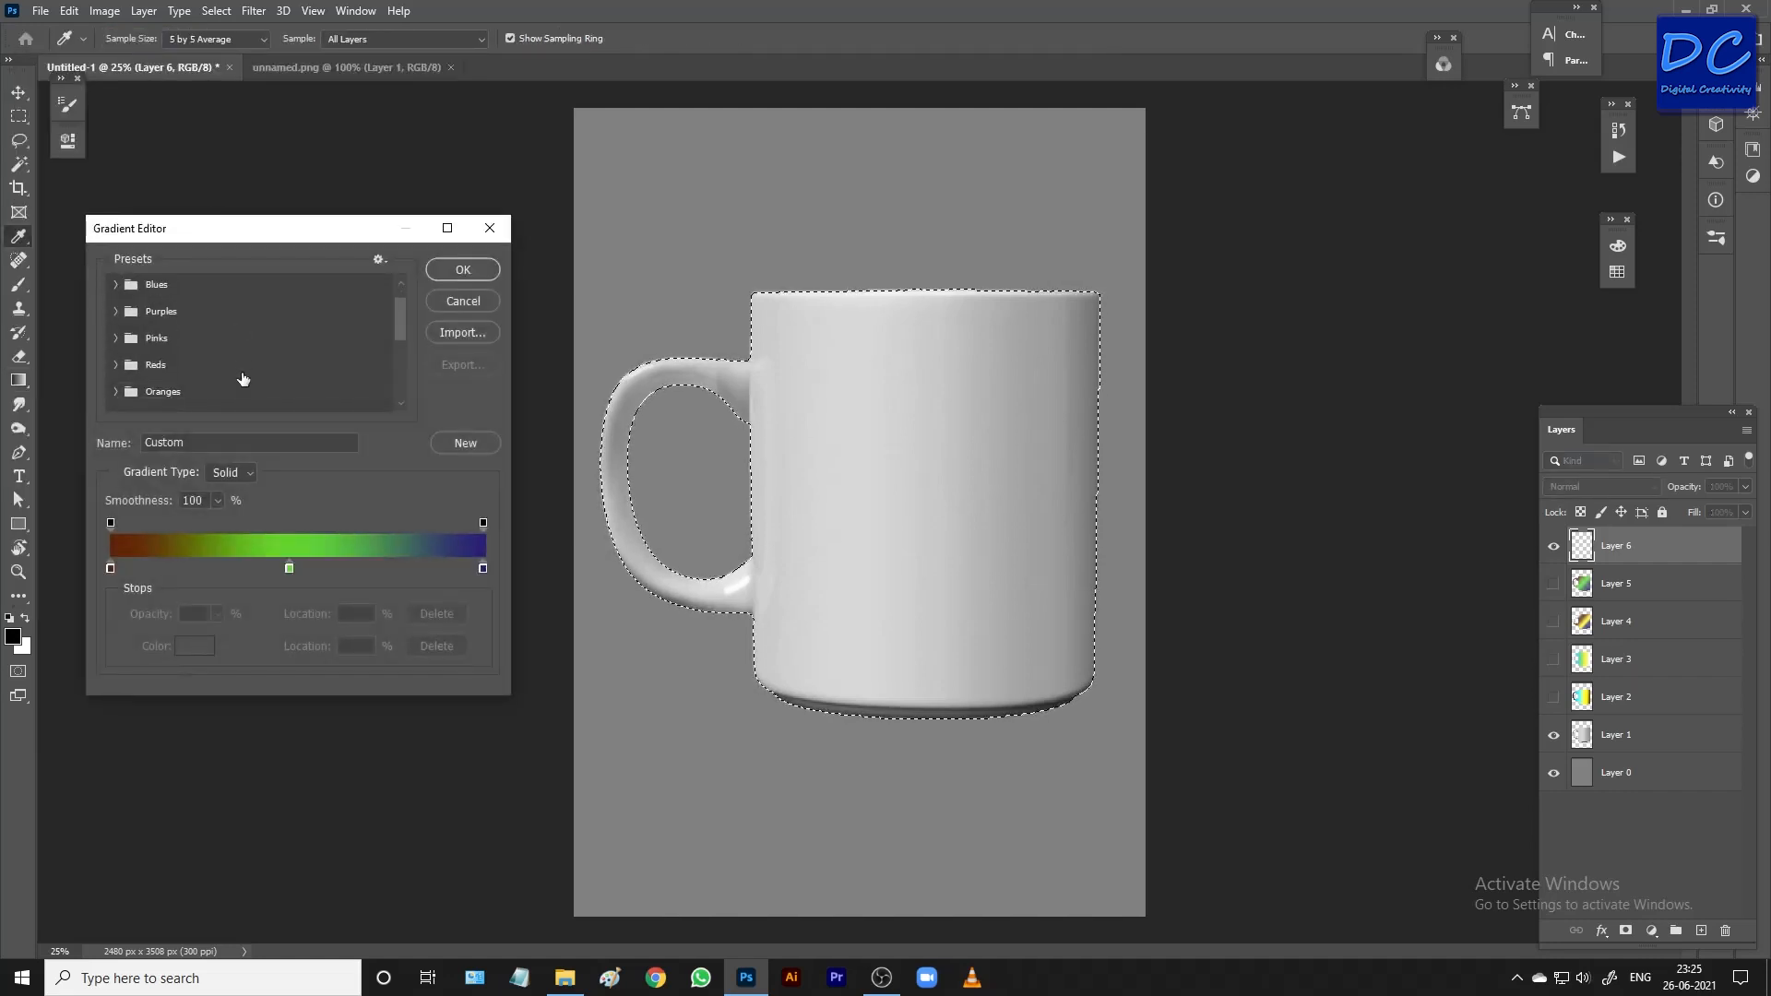
scroll(243, 378, "down", 2)
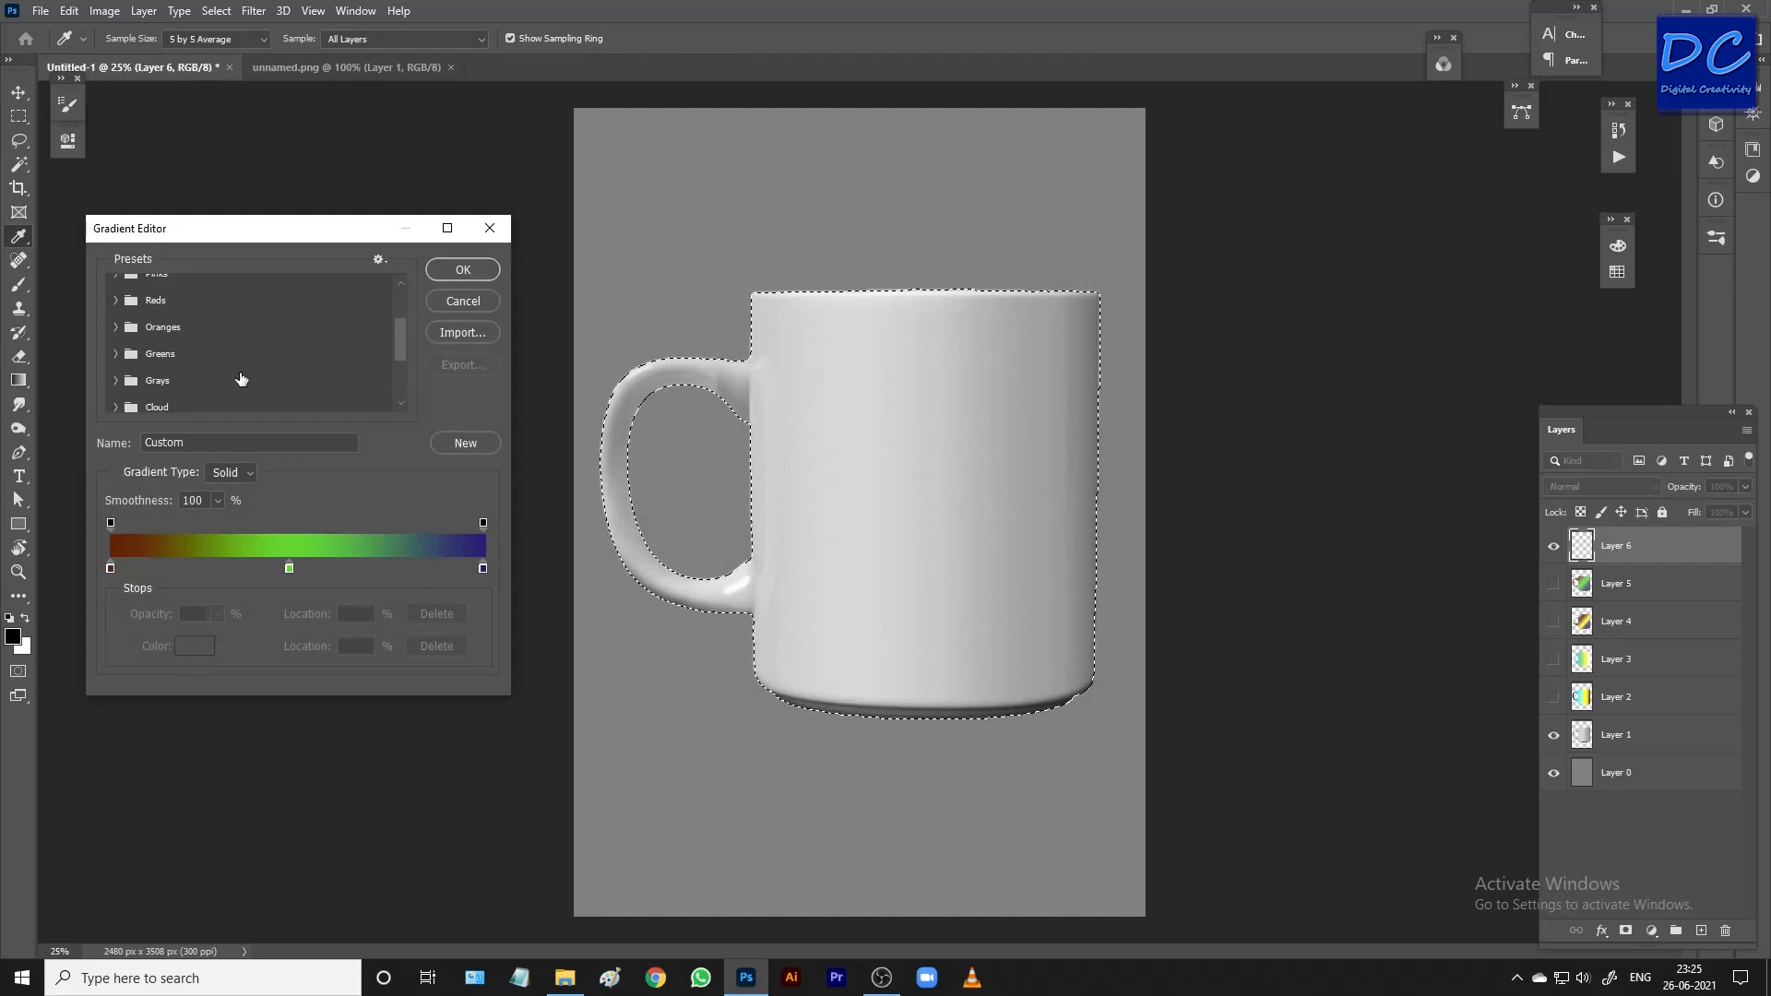
scroll(241, 378, "up", 3)
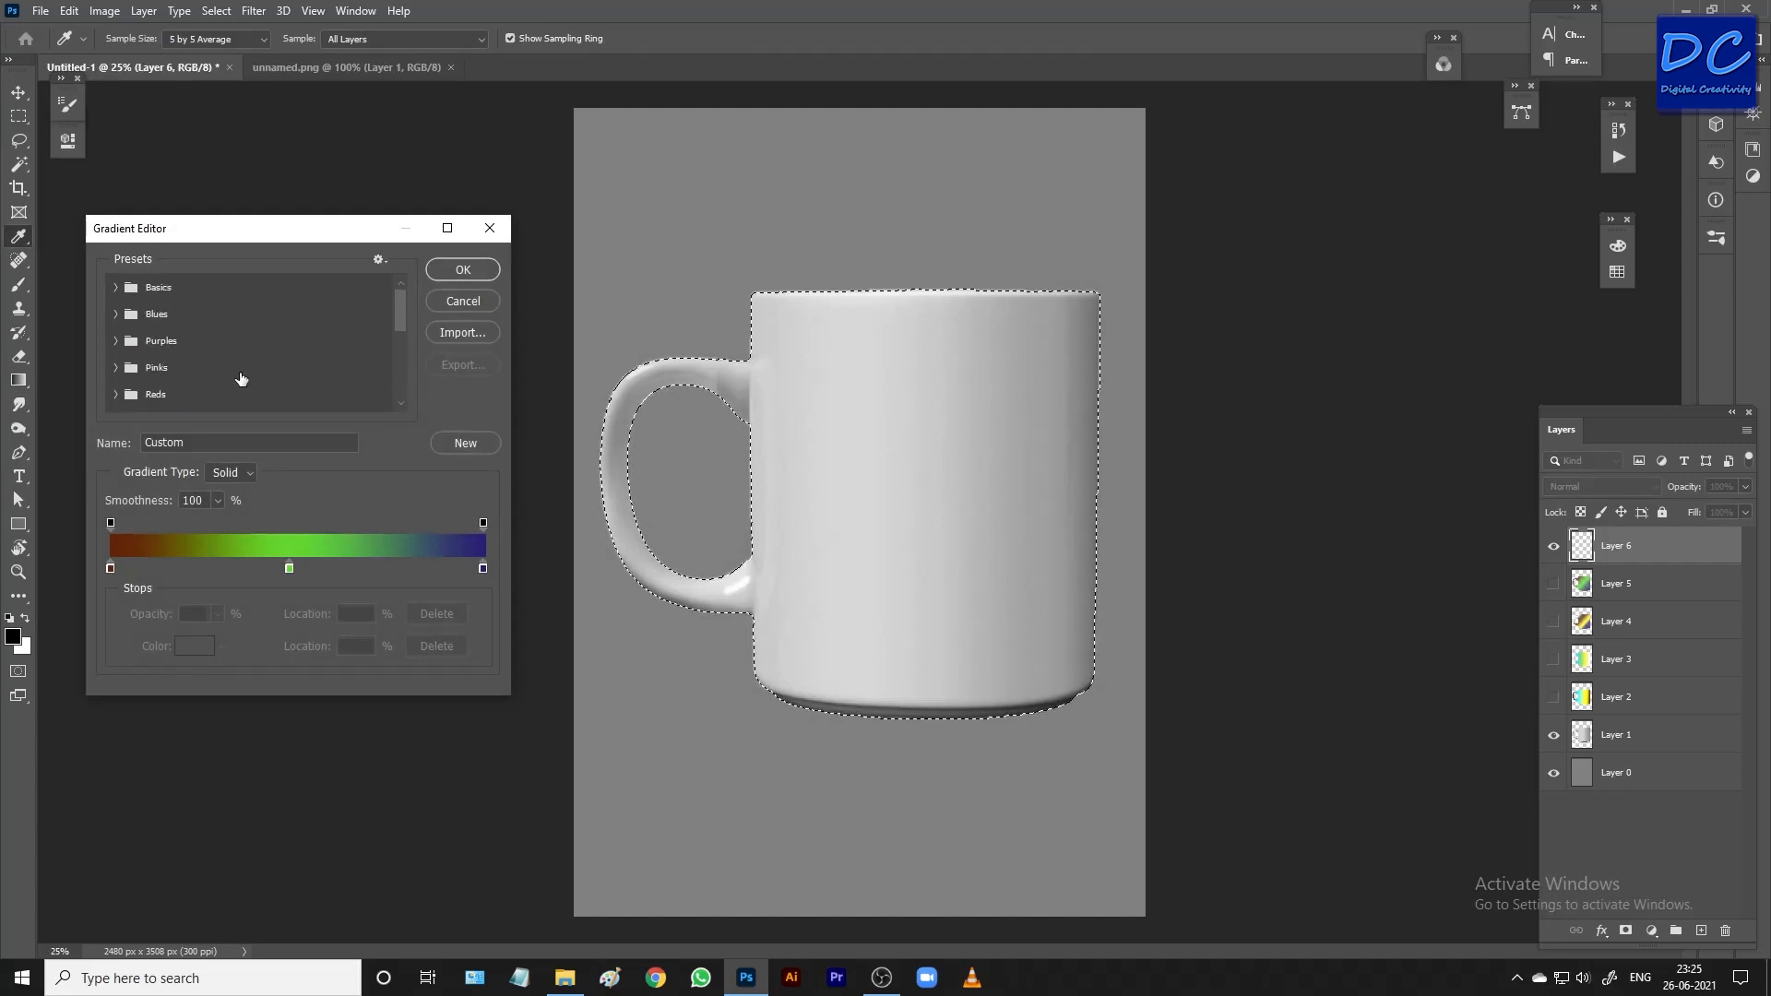
left_click(115, 287)
left_click(115, 344)
scroll(365, 365, "down", 2)
scroll(266, 347, "down", 3)
left_click(116, 296)
scroll(291, 360, "down", 1)
scroll(226, 378, "down", 2)
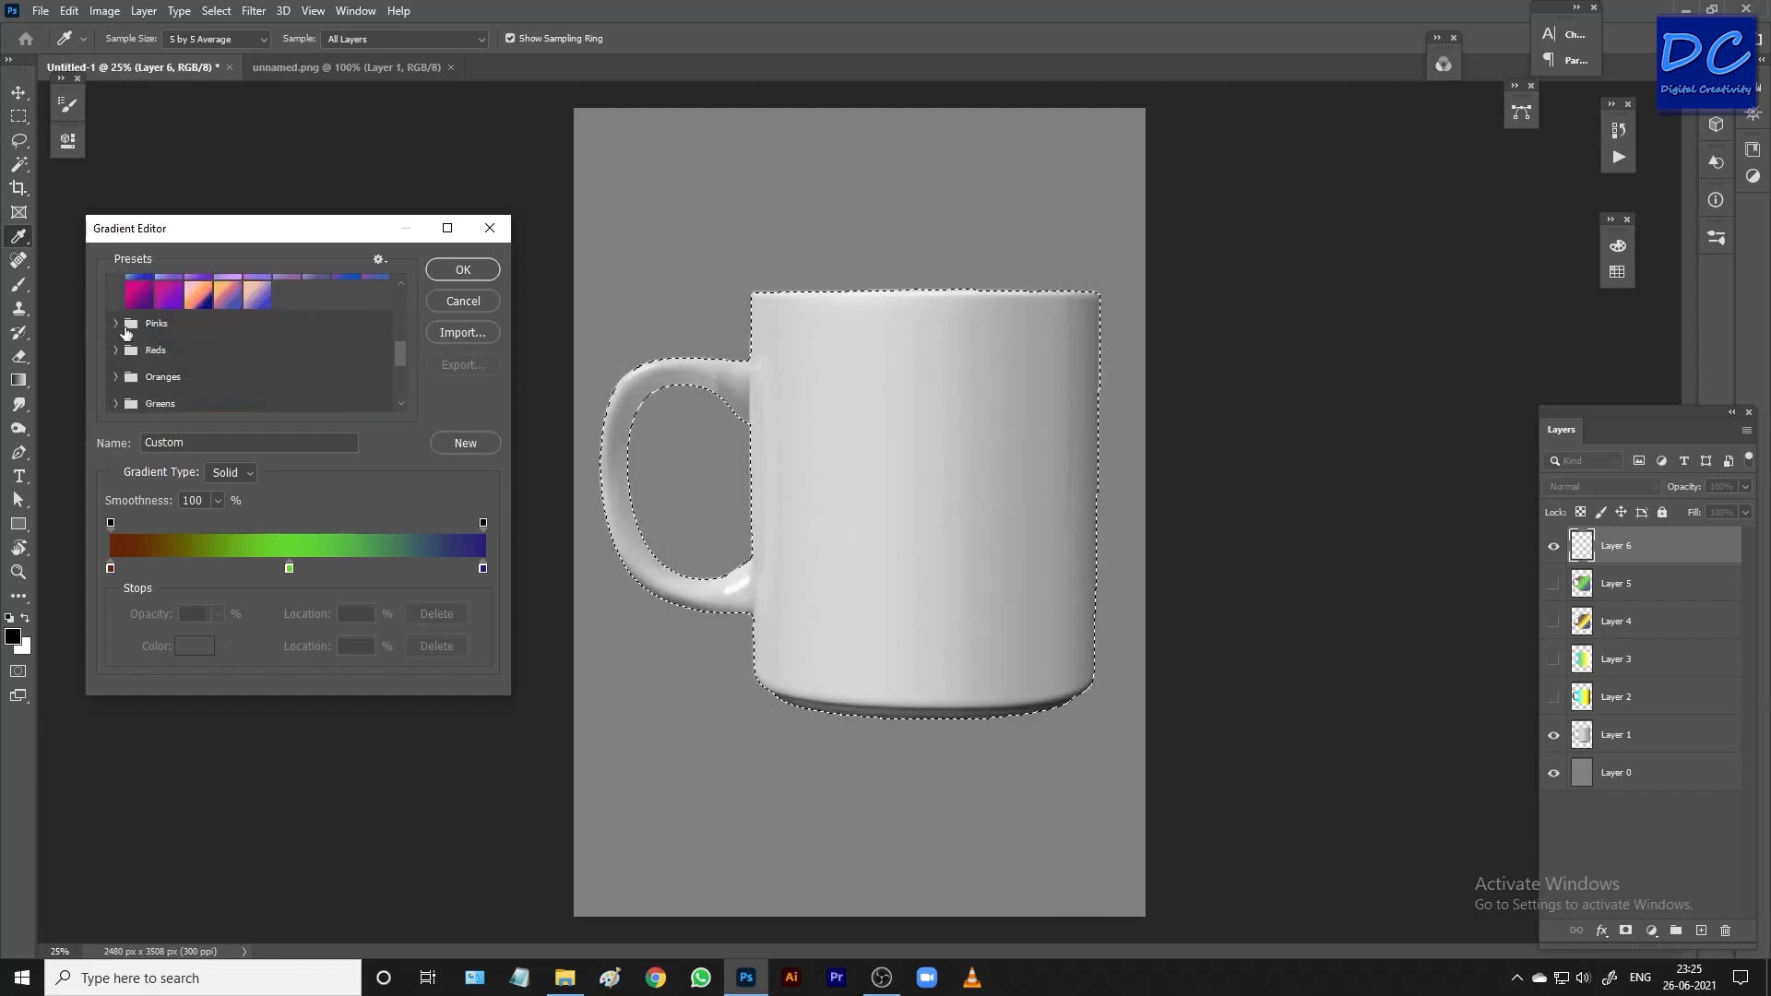
Examine the gradient presets in the Pinks, Reds and Oranges groups
left_click(116, 308)
scroll(243, 361, "down", 2)
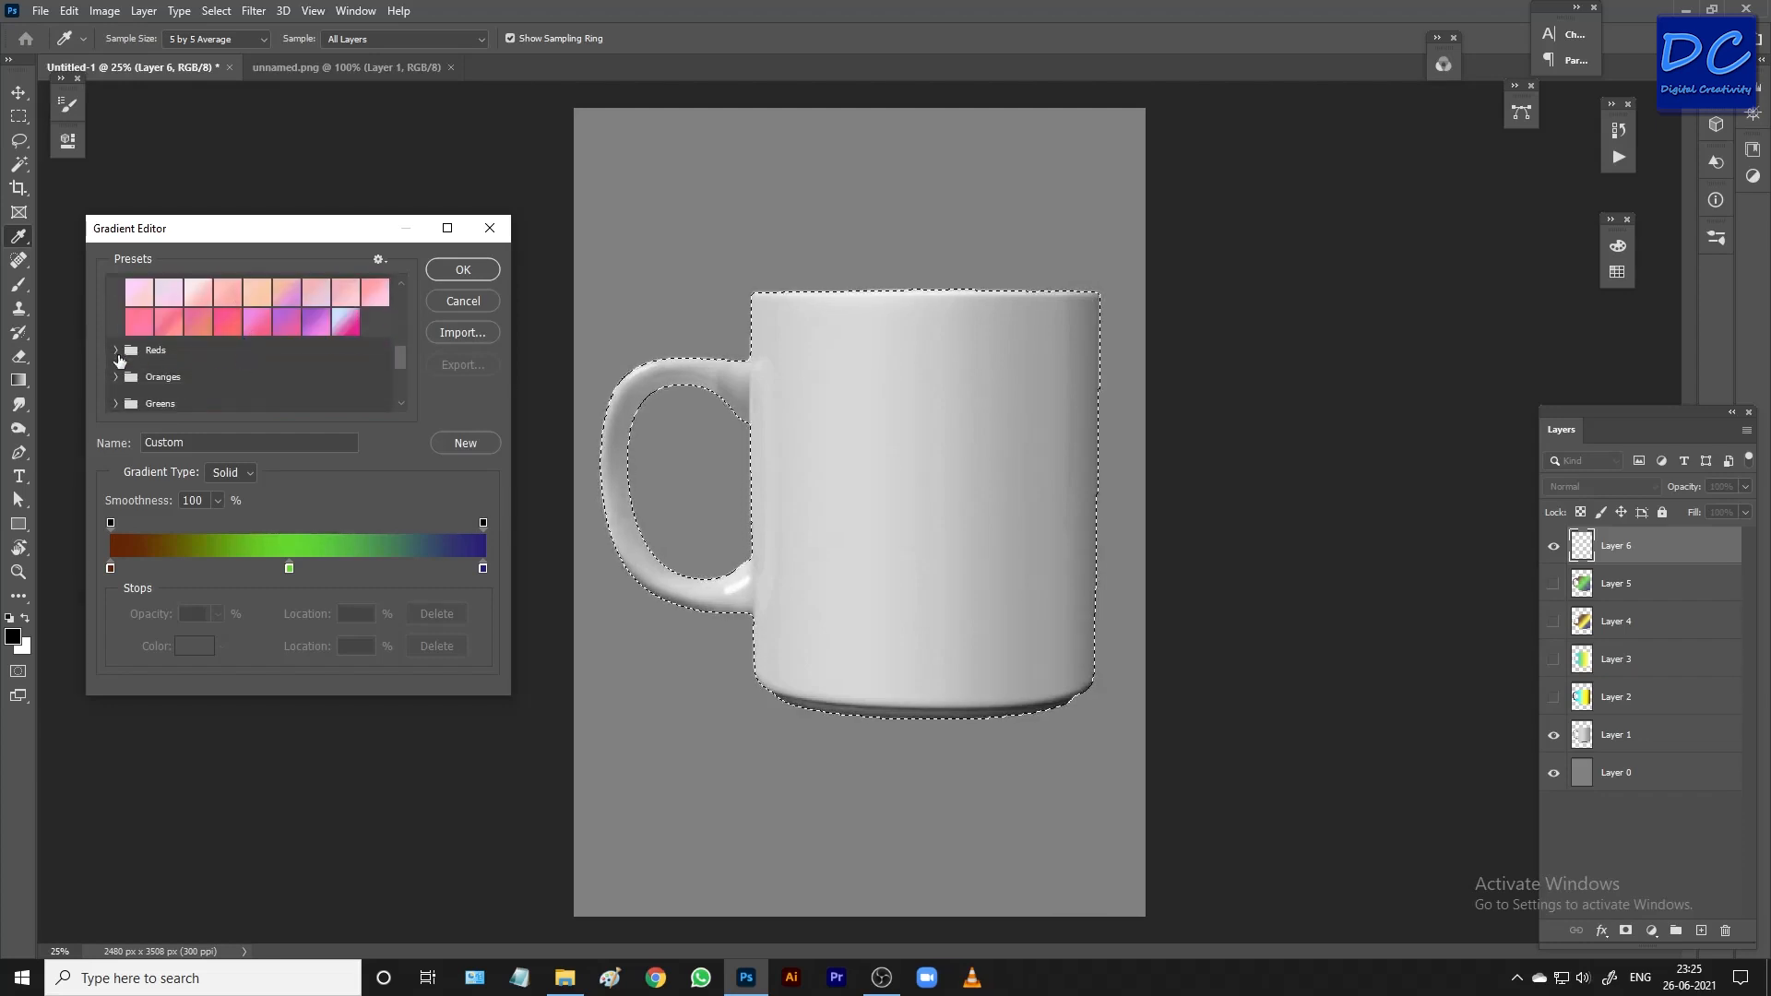
left_click(115, 352)
scroll(260, 367, "down", 1)
scroll(263, 365, "down", 1)
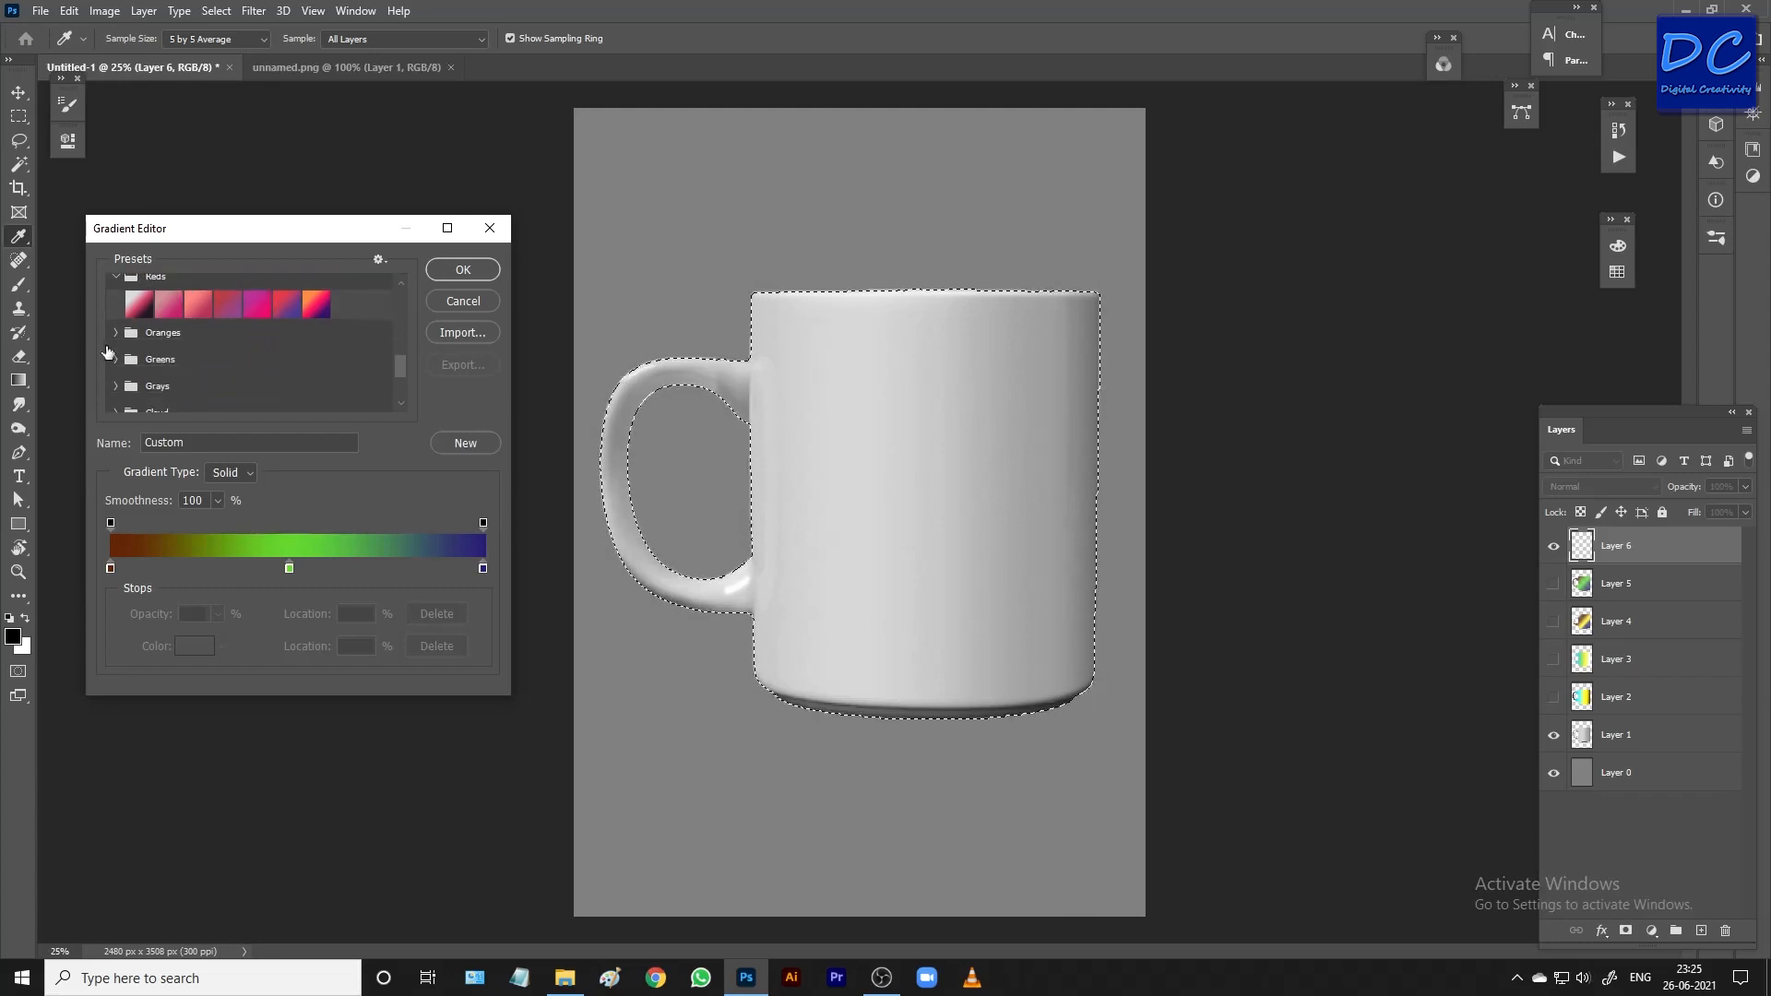
left_click(115, 332)
scroll(332, 355, "down", 1)
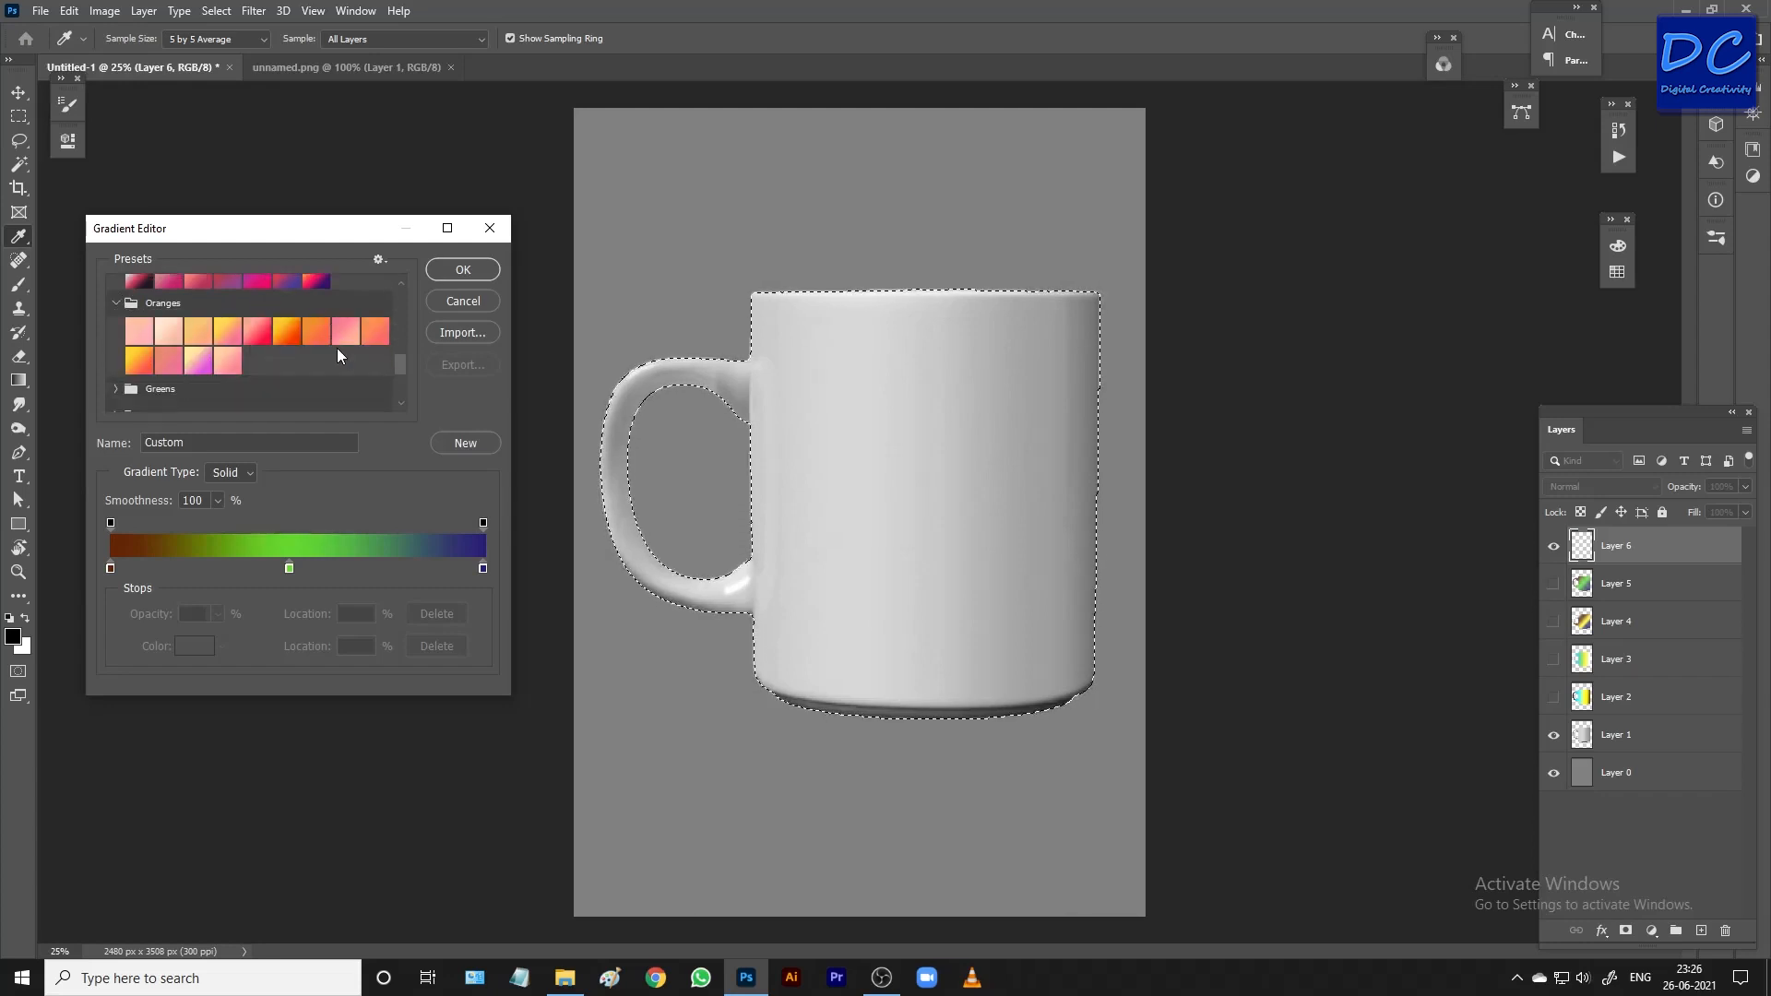
Choose the Green_31 preset from the Greens group as the active gradient
scroll(339, 356, "down", 1)
left_click(116, 359)
scroll(230, 365, "down", 3)
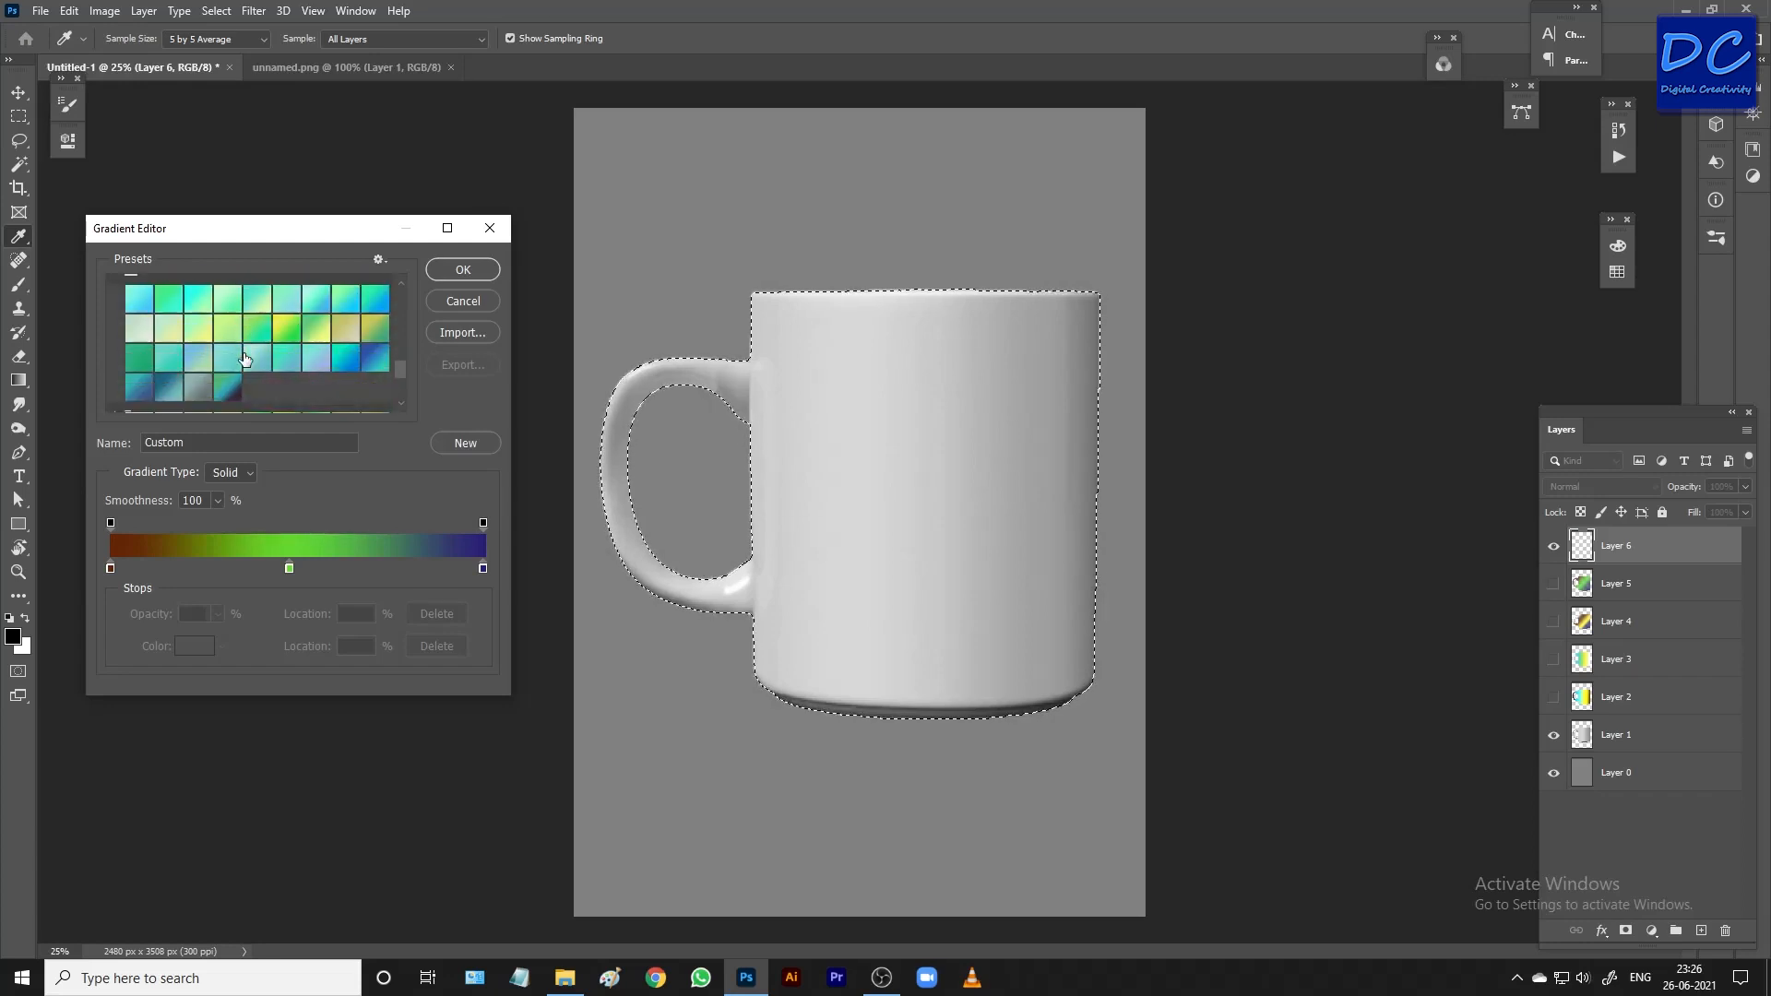
scroll(244, 359, "down", 1)
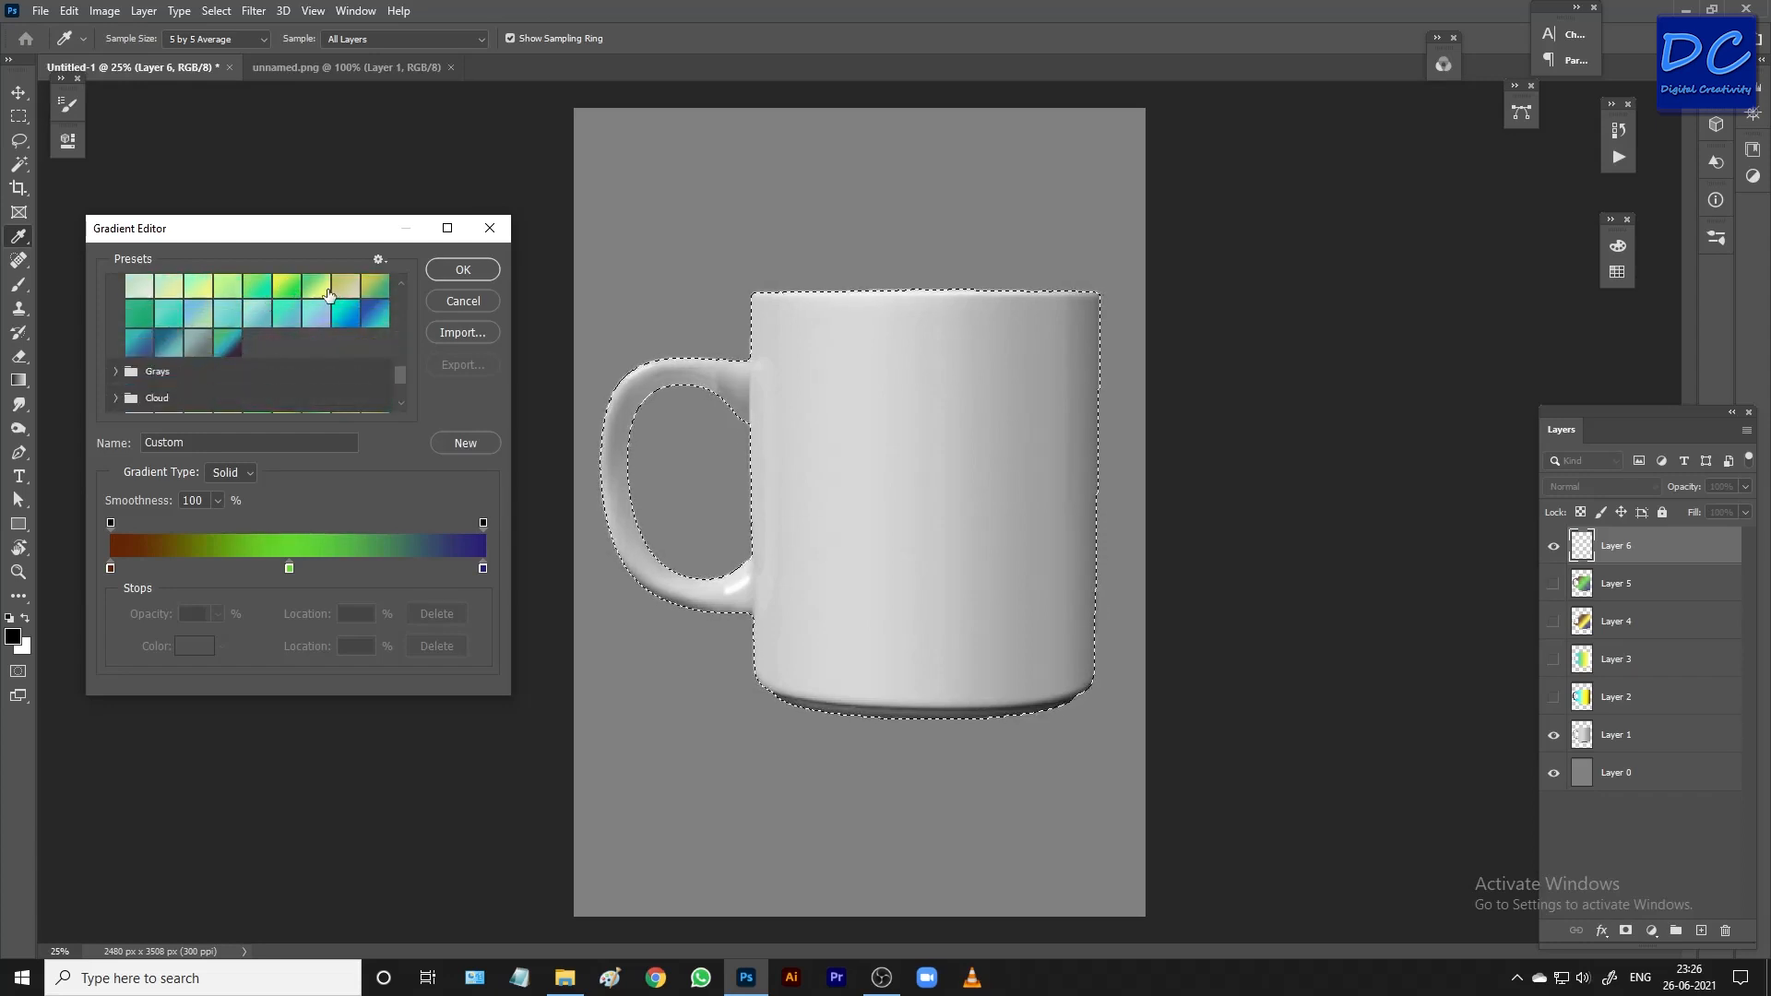
left_click(167, 319)
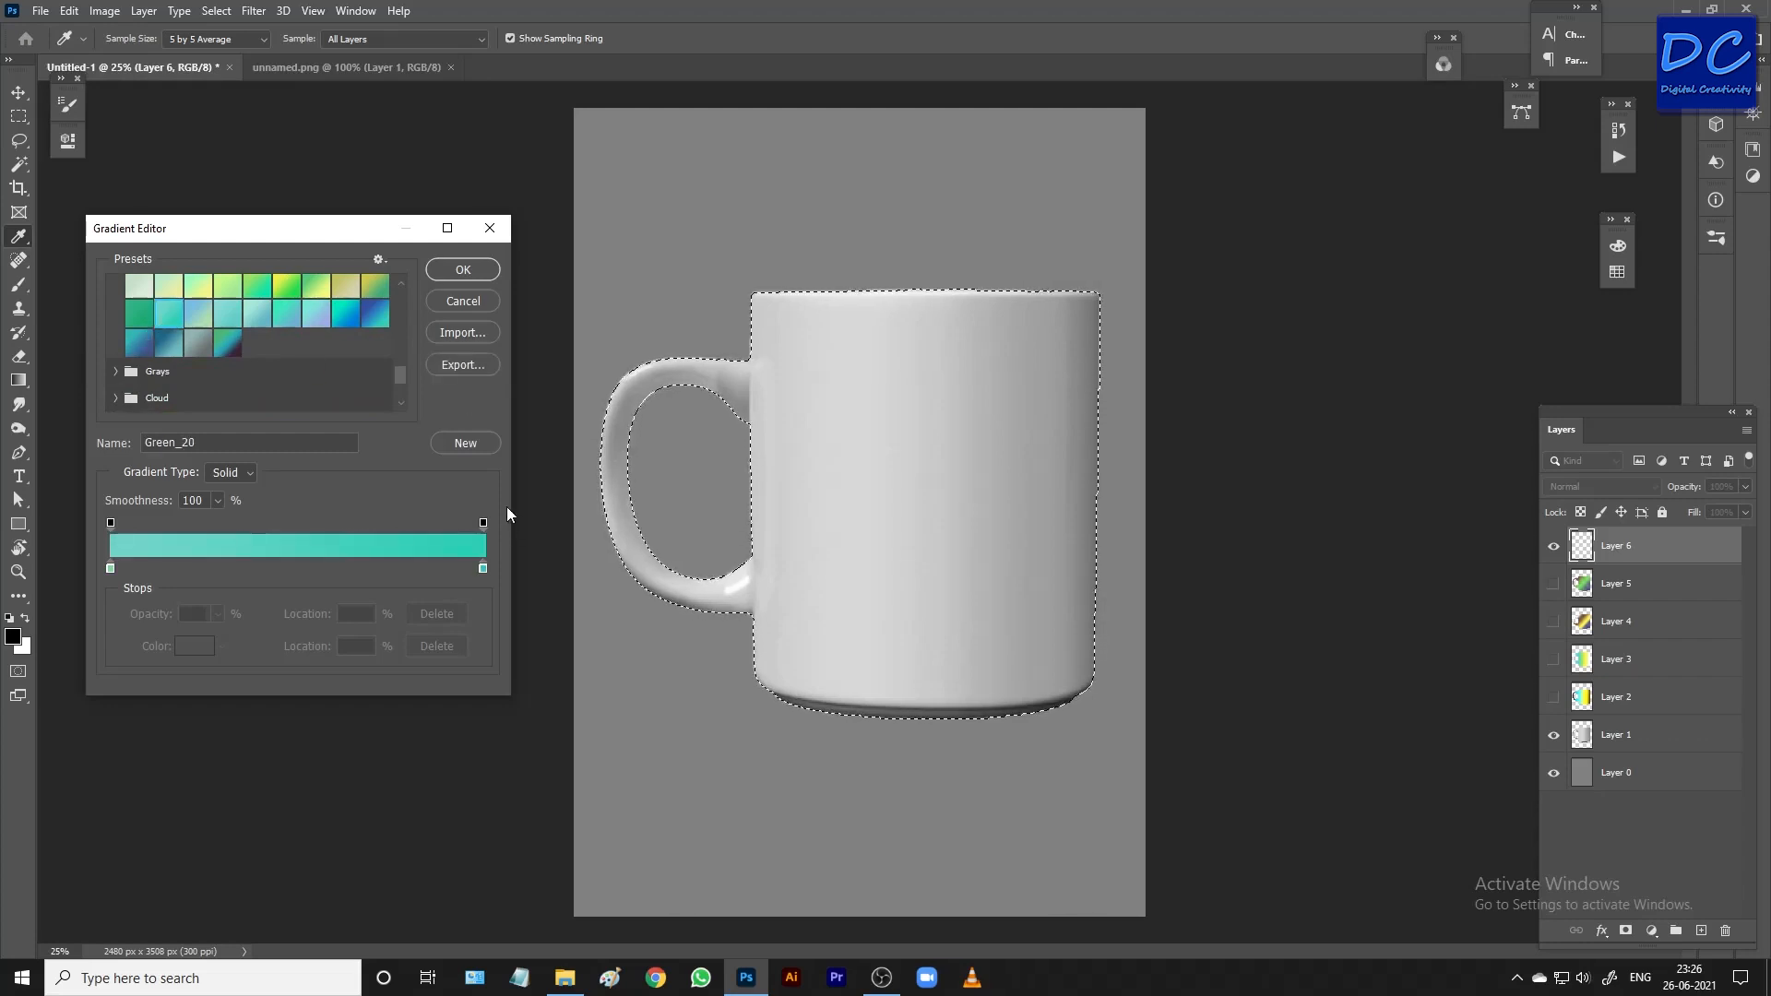
left_click(228, 344)
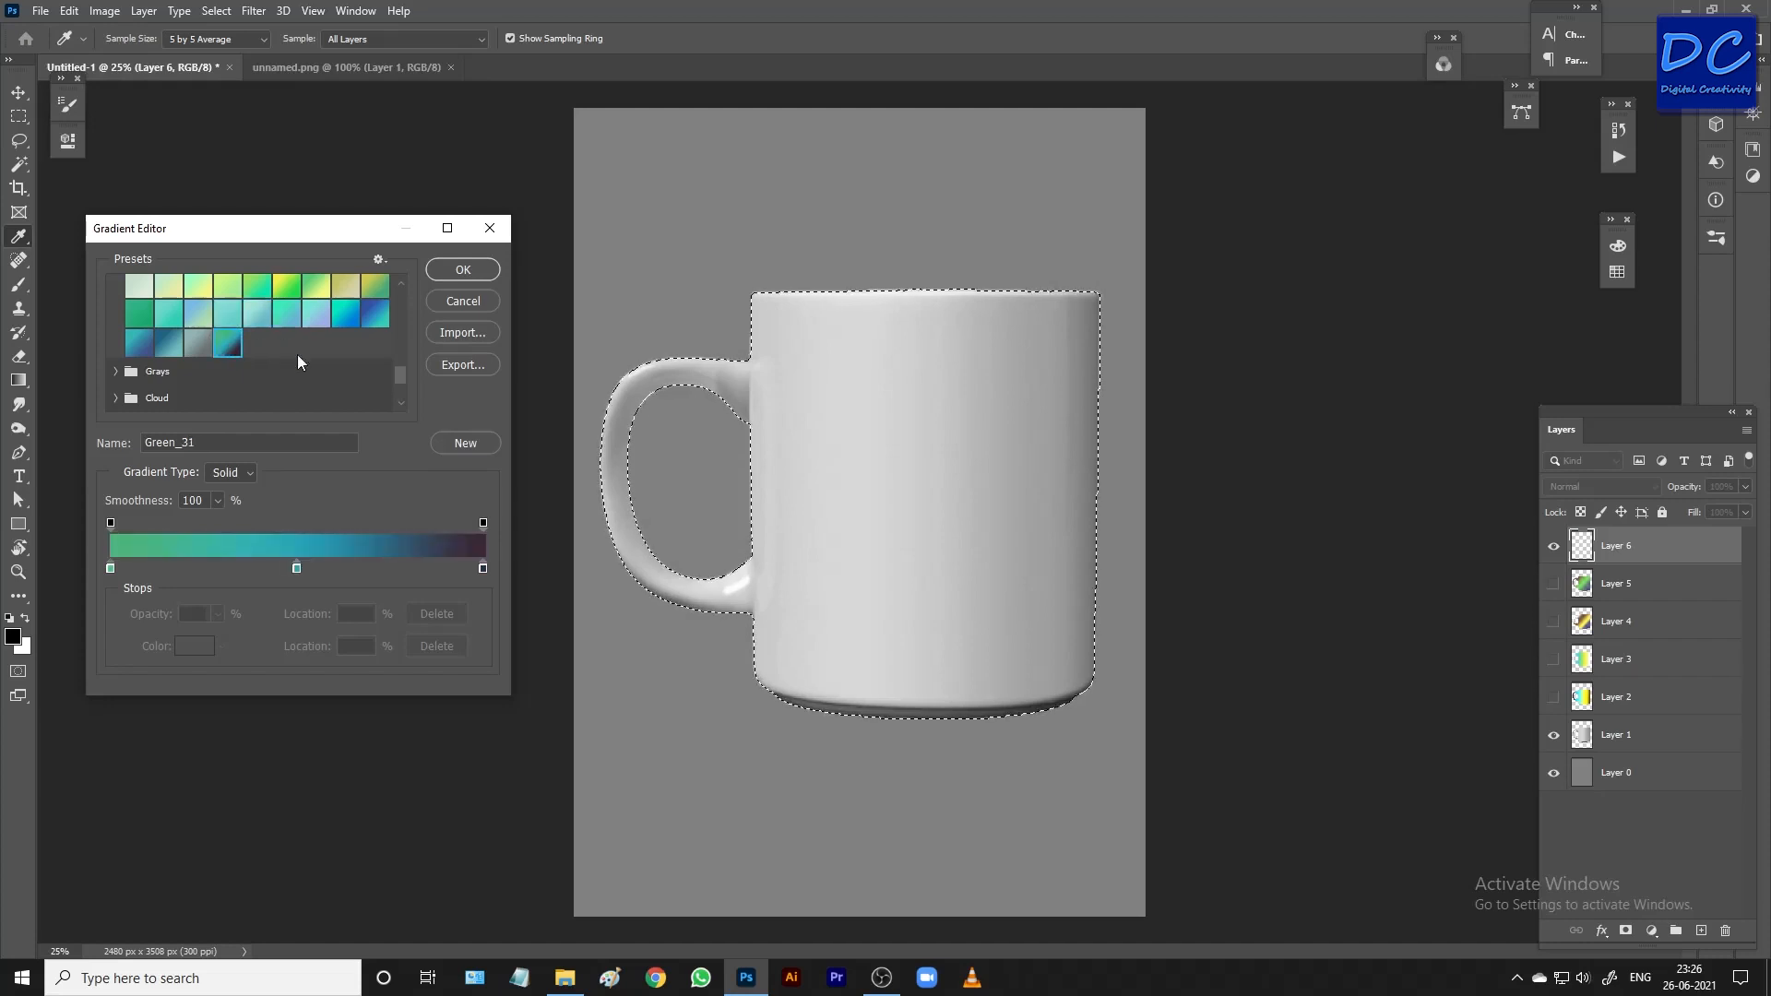
left_click(464, 270)
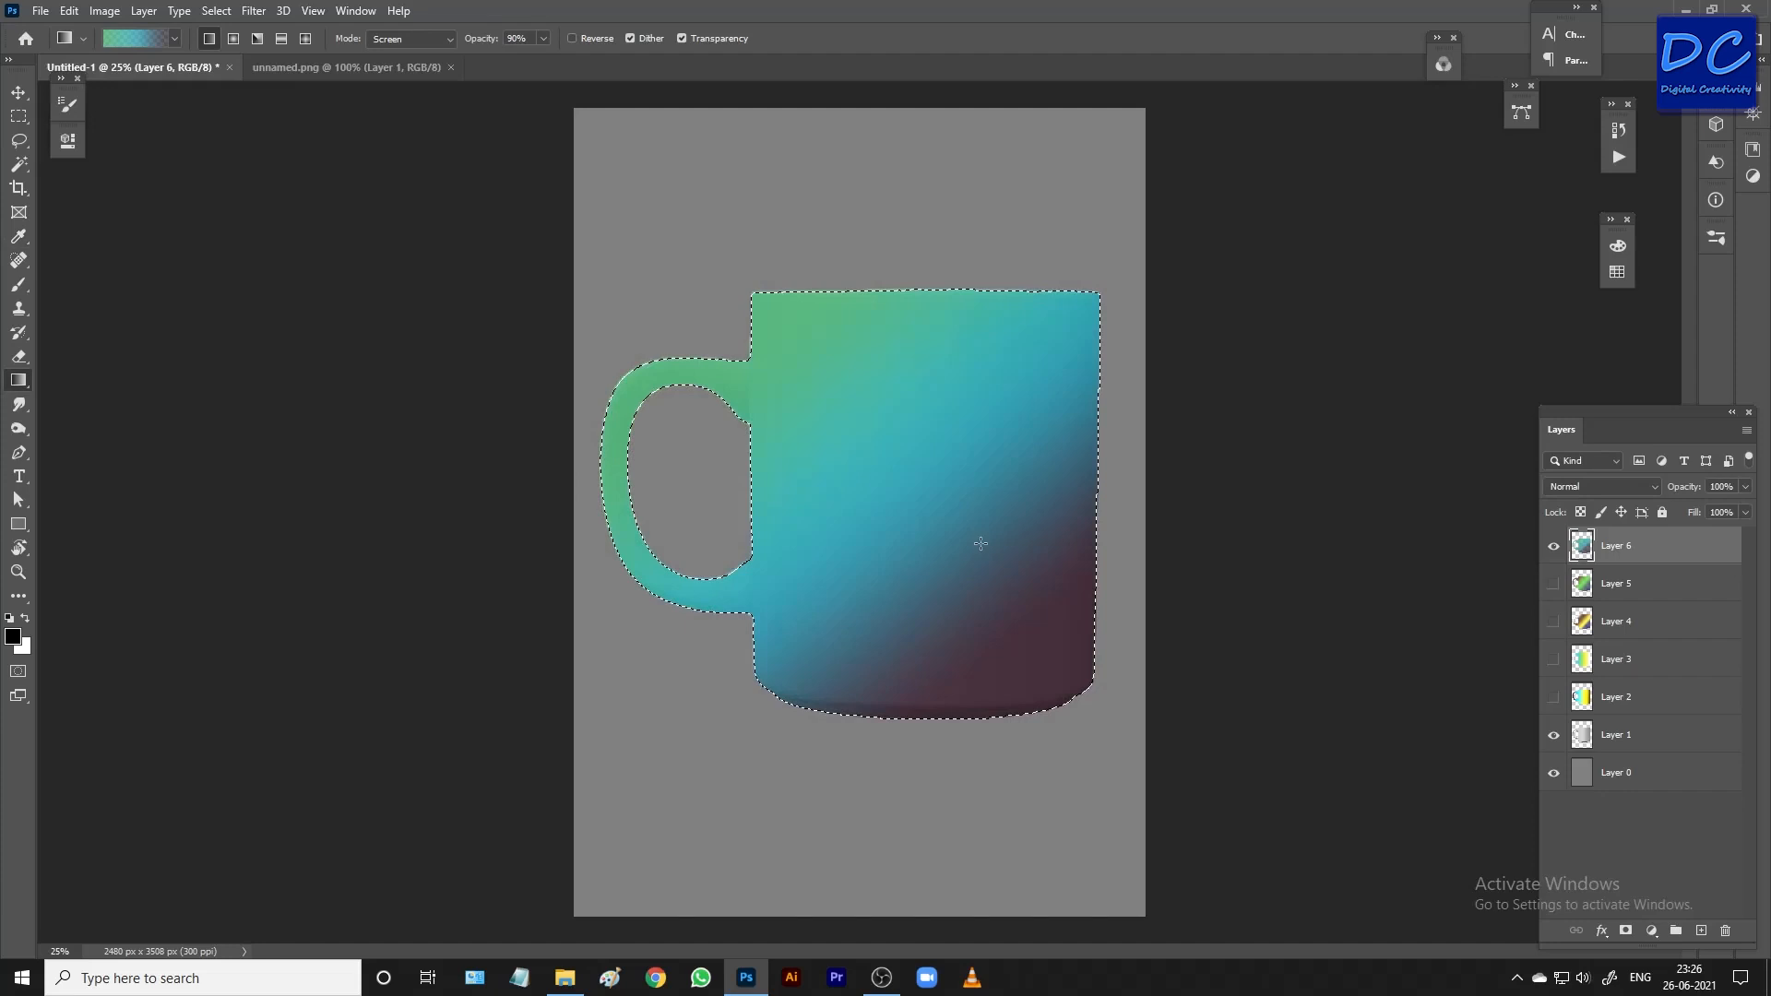
Try the green, blue and dark maroon gradient at different angles over the mug, clearing the layer after each
left_click_drag(828, 433, 976, 440)
key("Delete")
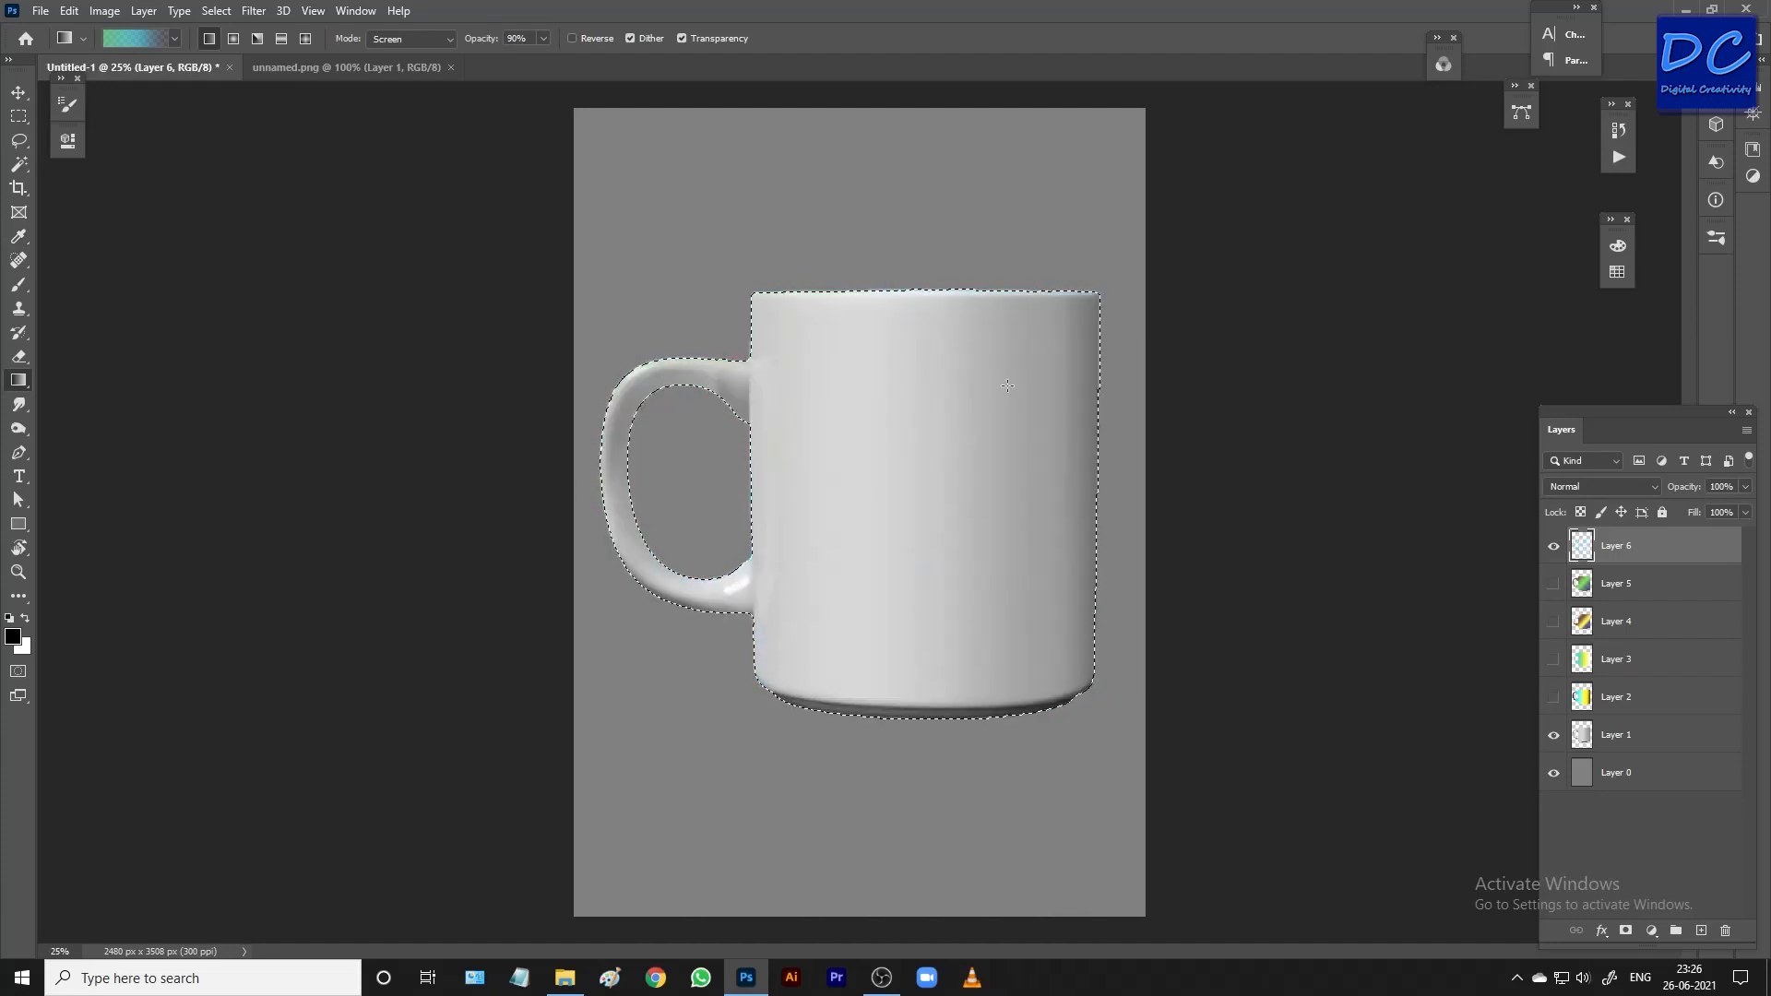
left_click_drag(798, 520, 812, 513)
key("Delete")
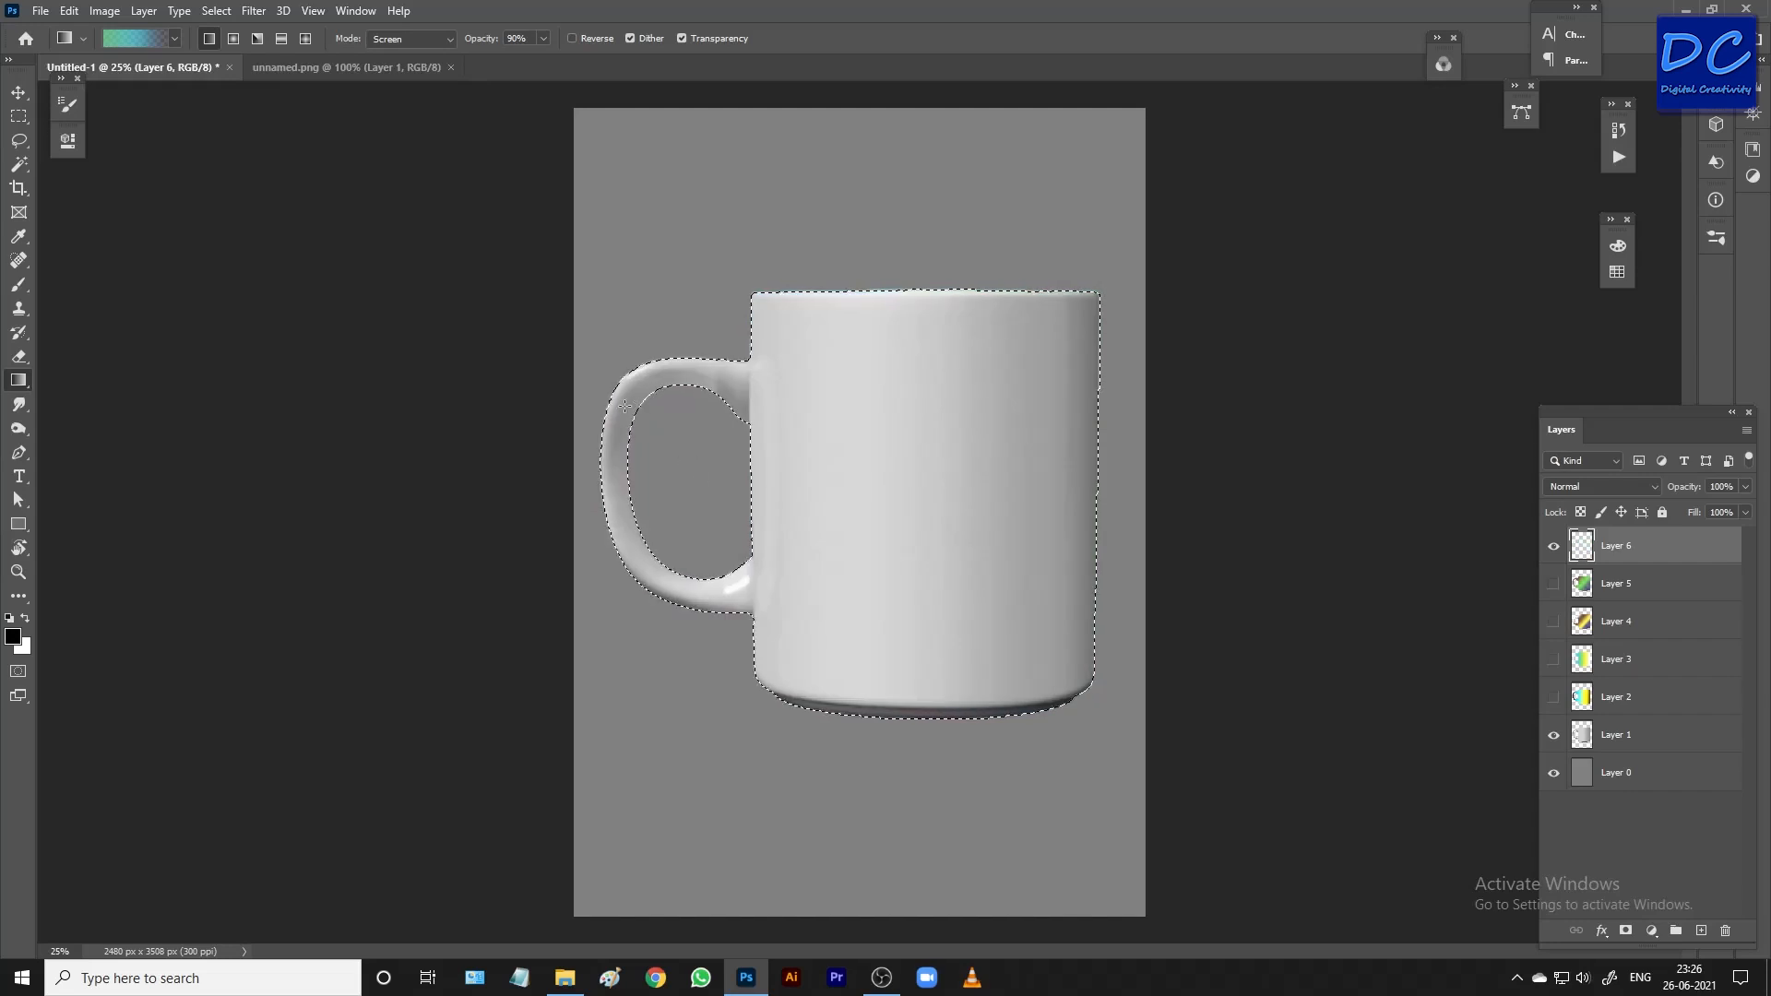
left_click_drag(1089, 386, 1089, 386)
key("Delete")
left_click_drag(907, 490, 983, 404)
key("Delete")
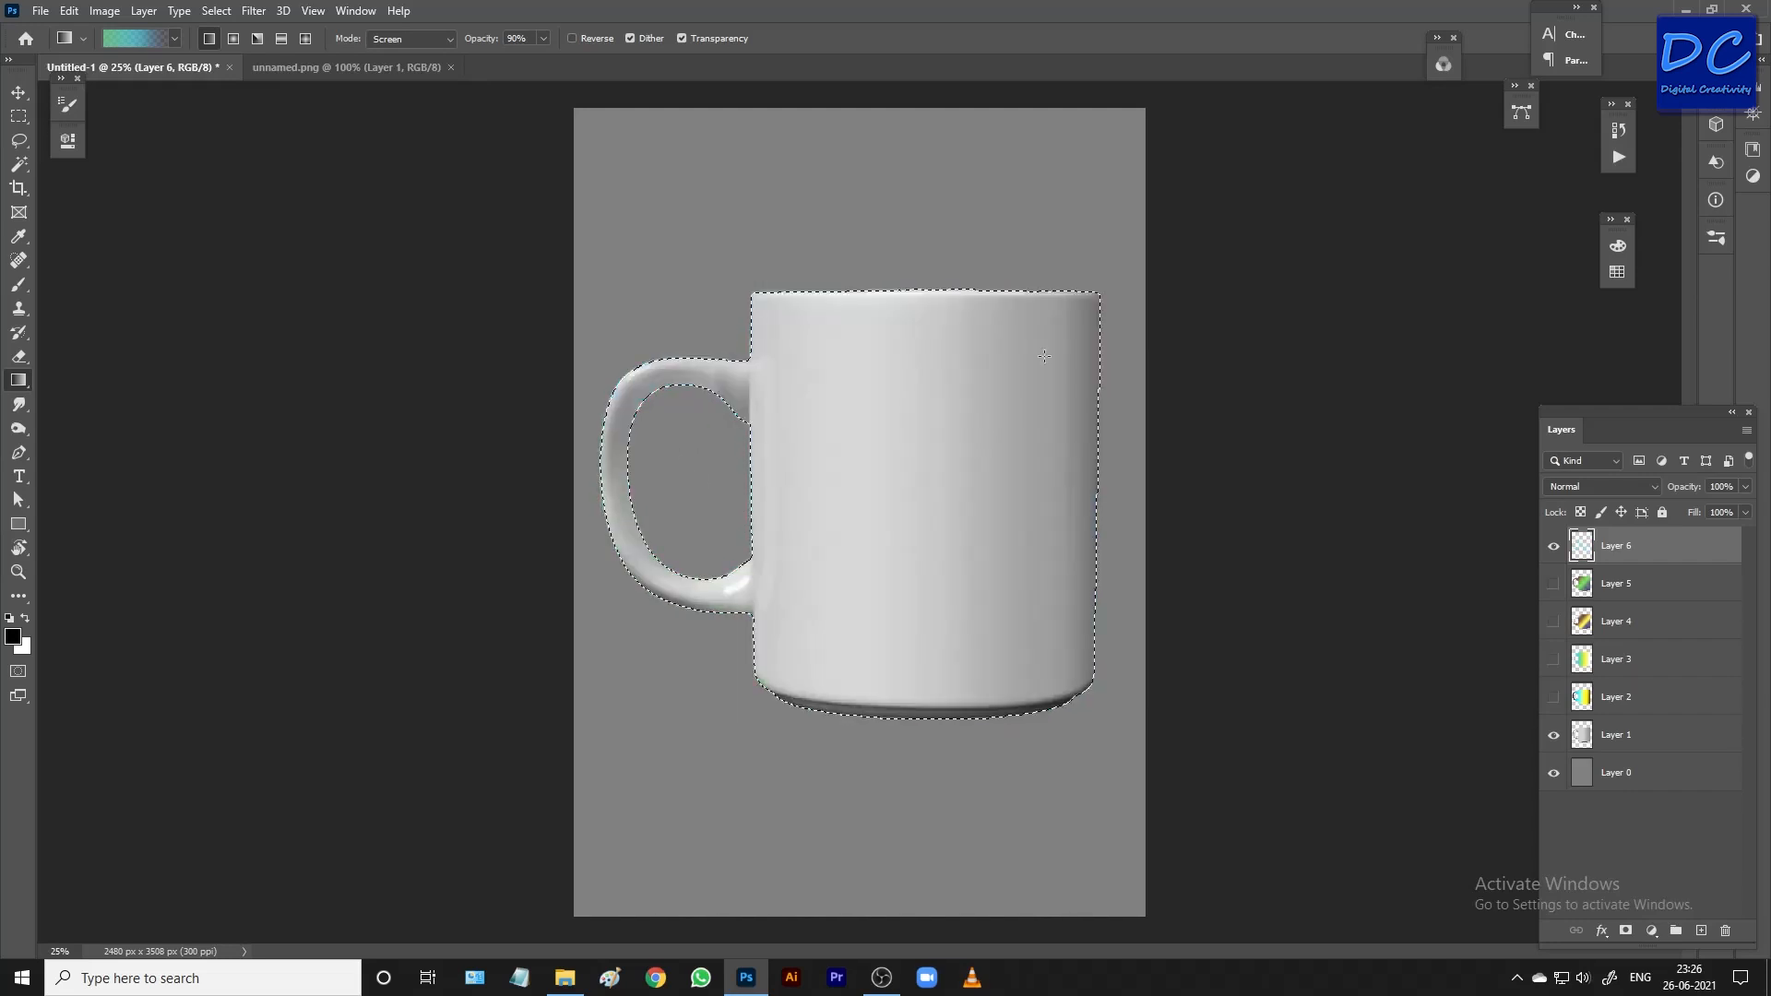
left_click_drag(825, 624, 825, 610)
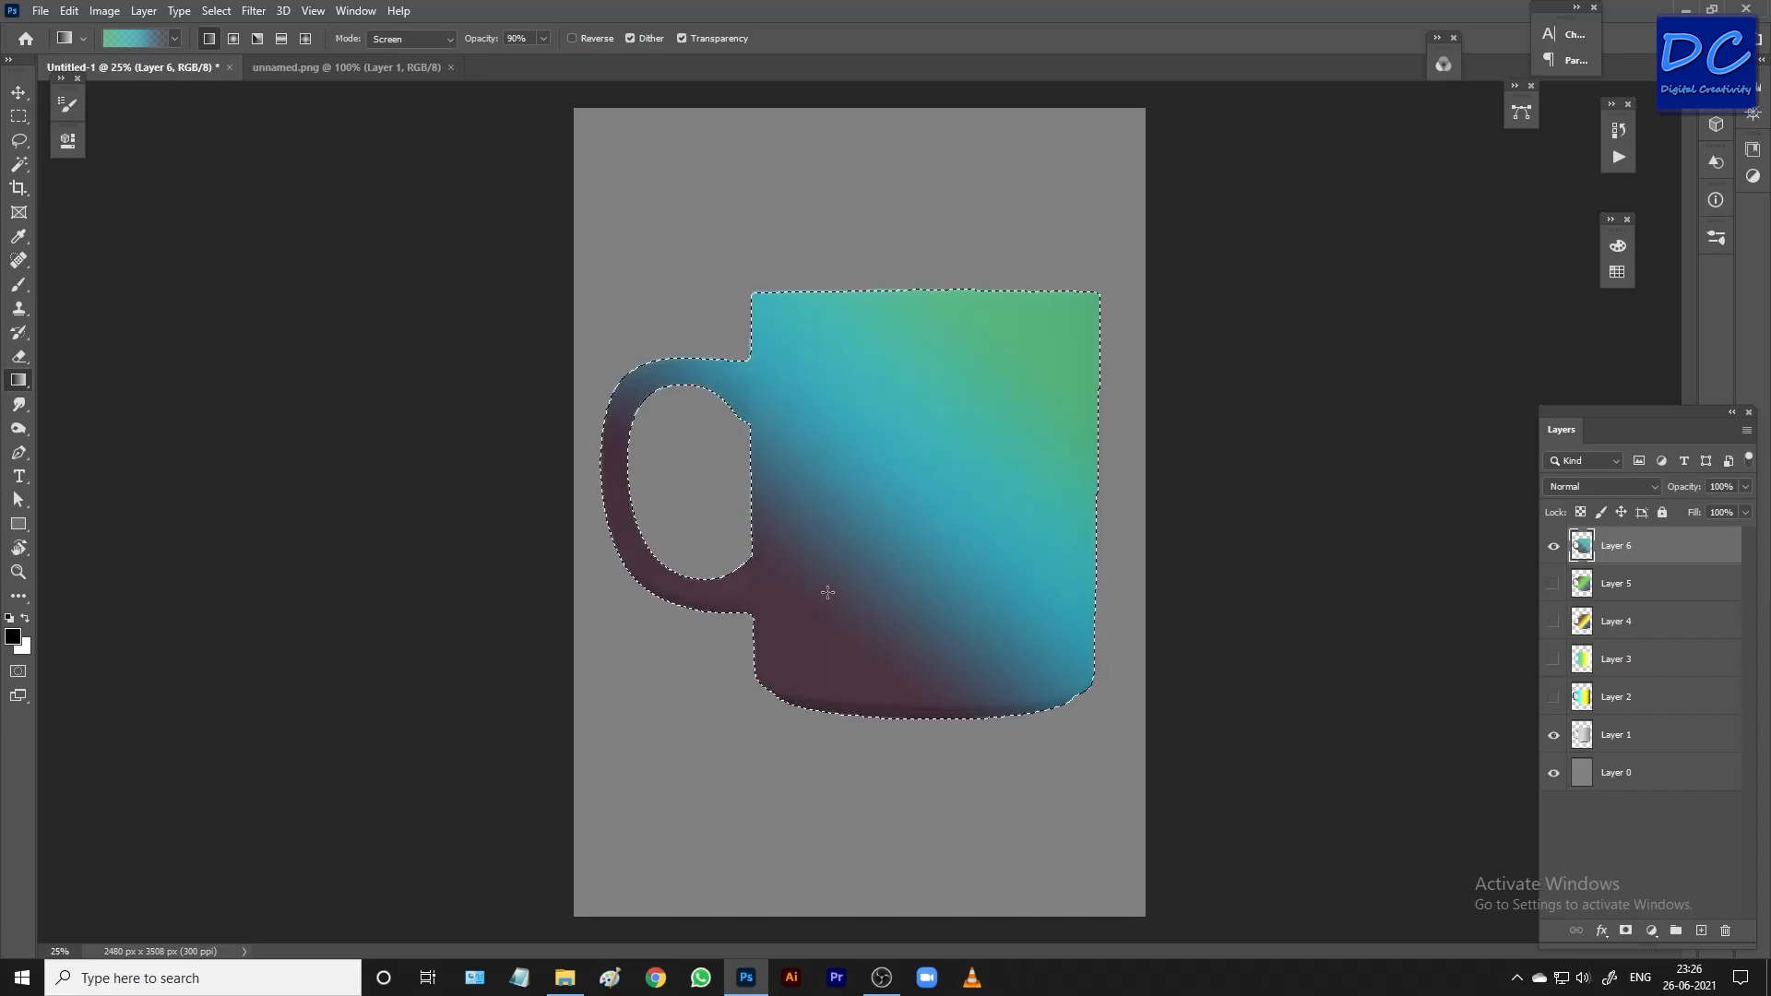
key("Delete")
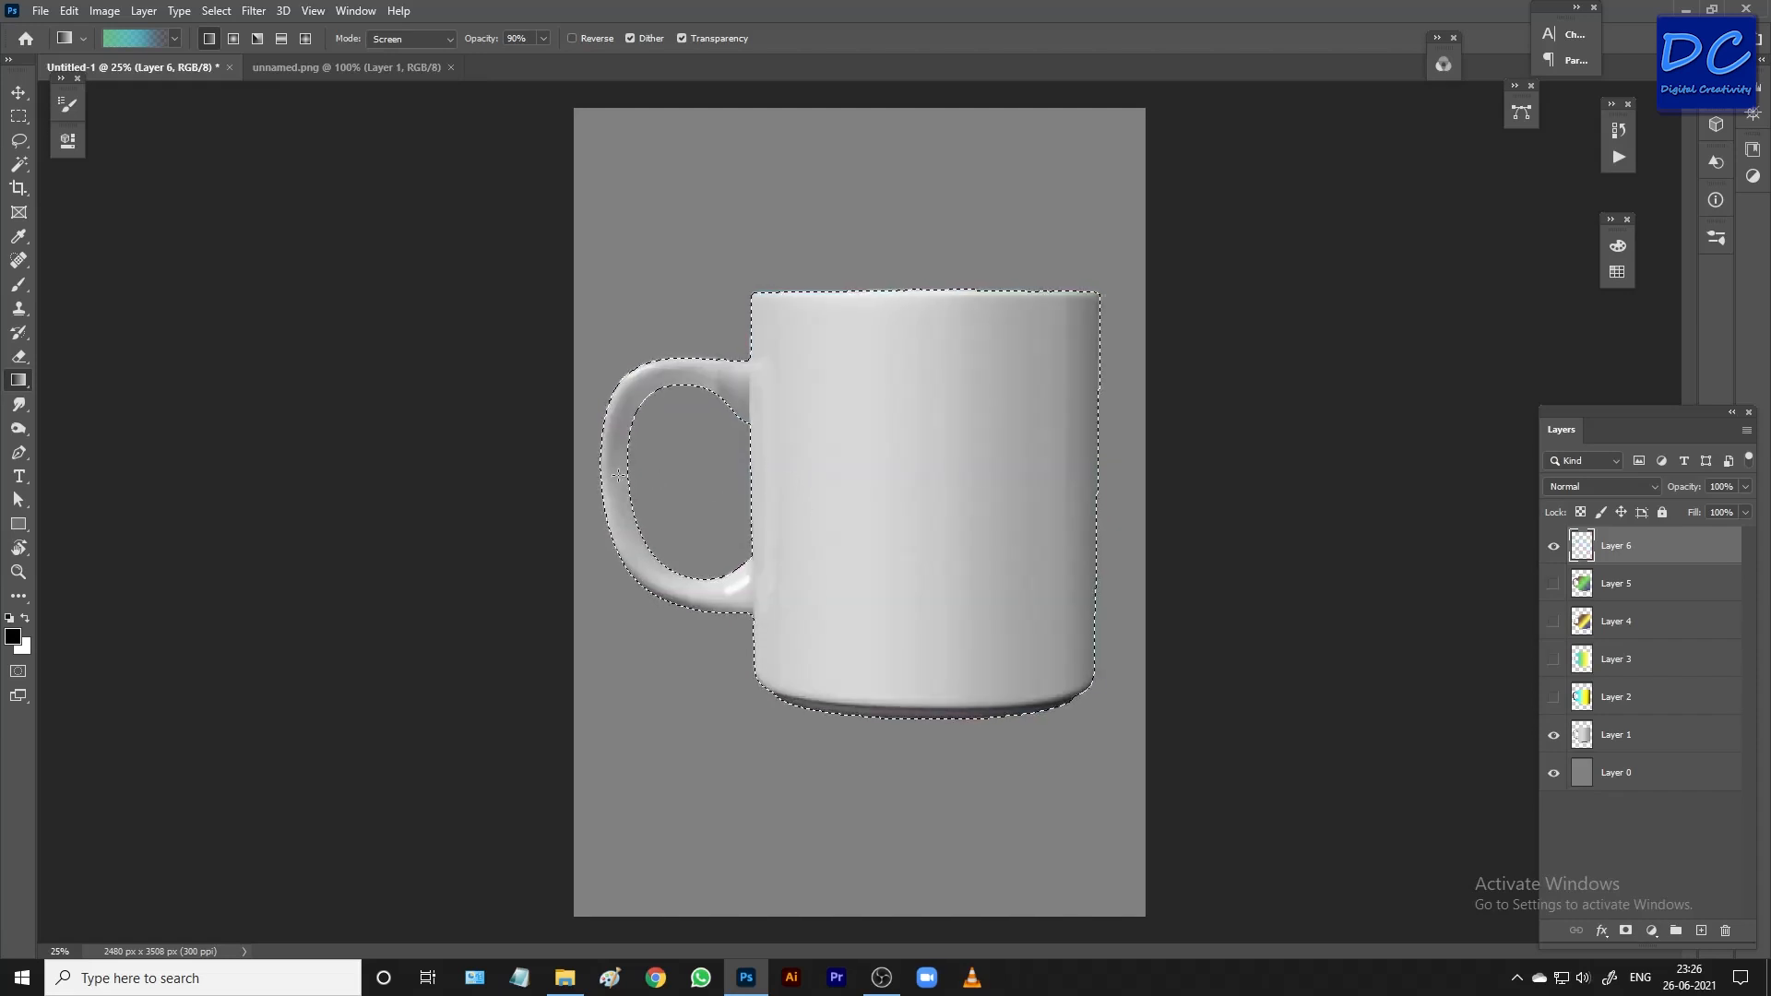
Apply the gradient horizontally from the handle to beyond the mug's far edge, clearing a shorter first attempt
left_click_drag(1033, 485, 1032, 485)
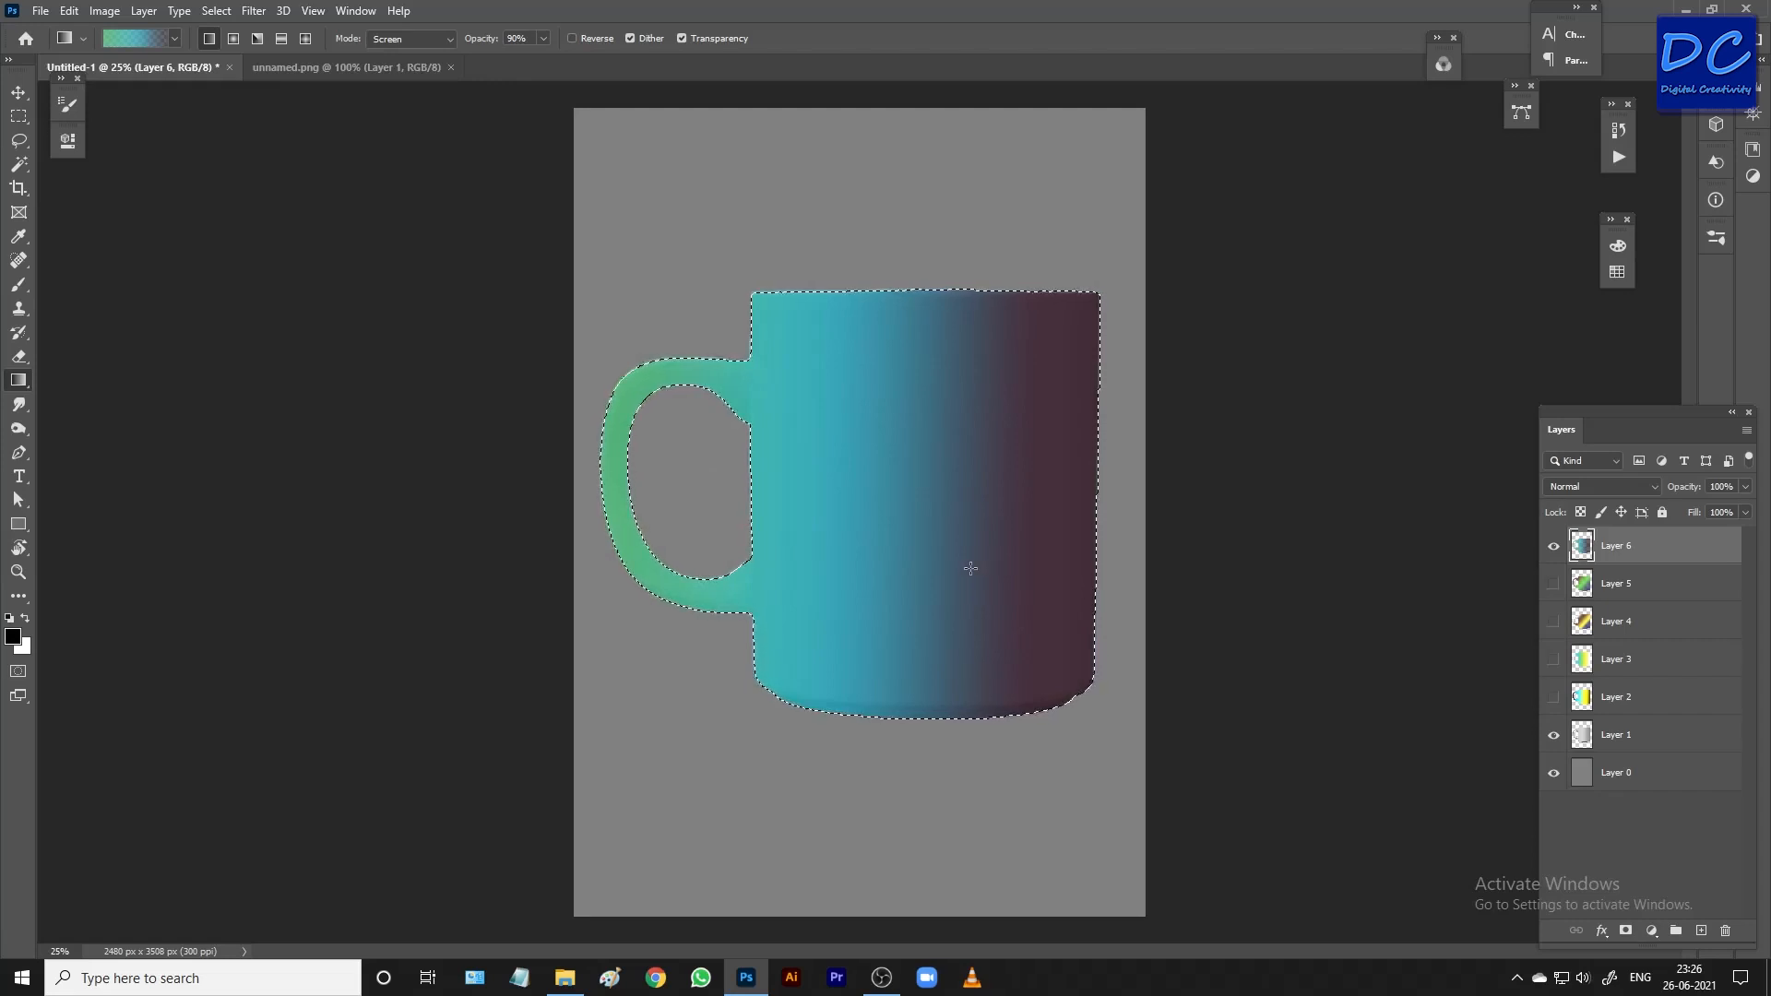
key("Delete")
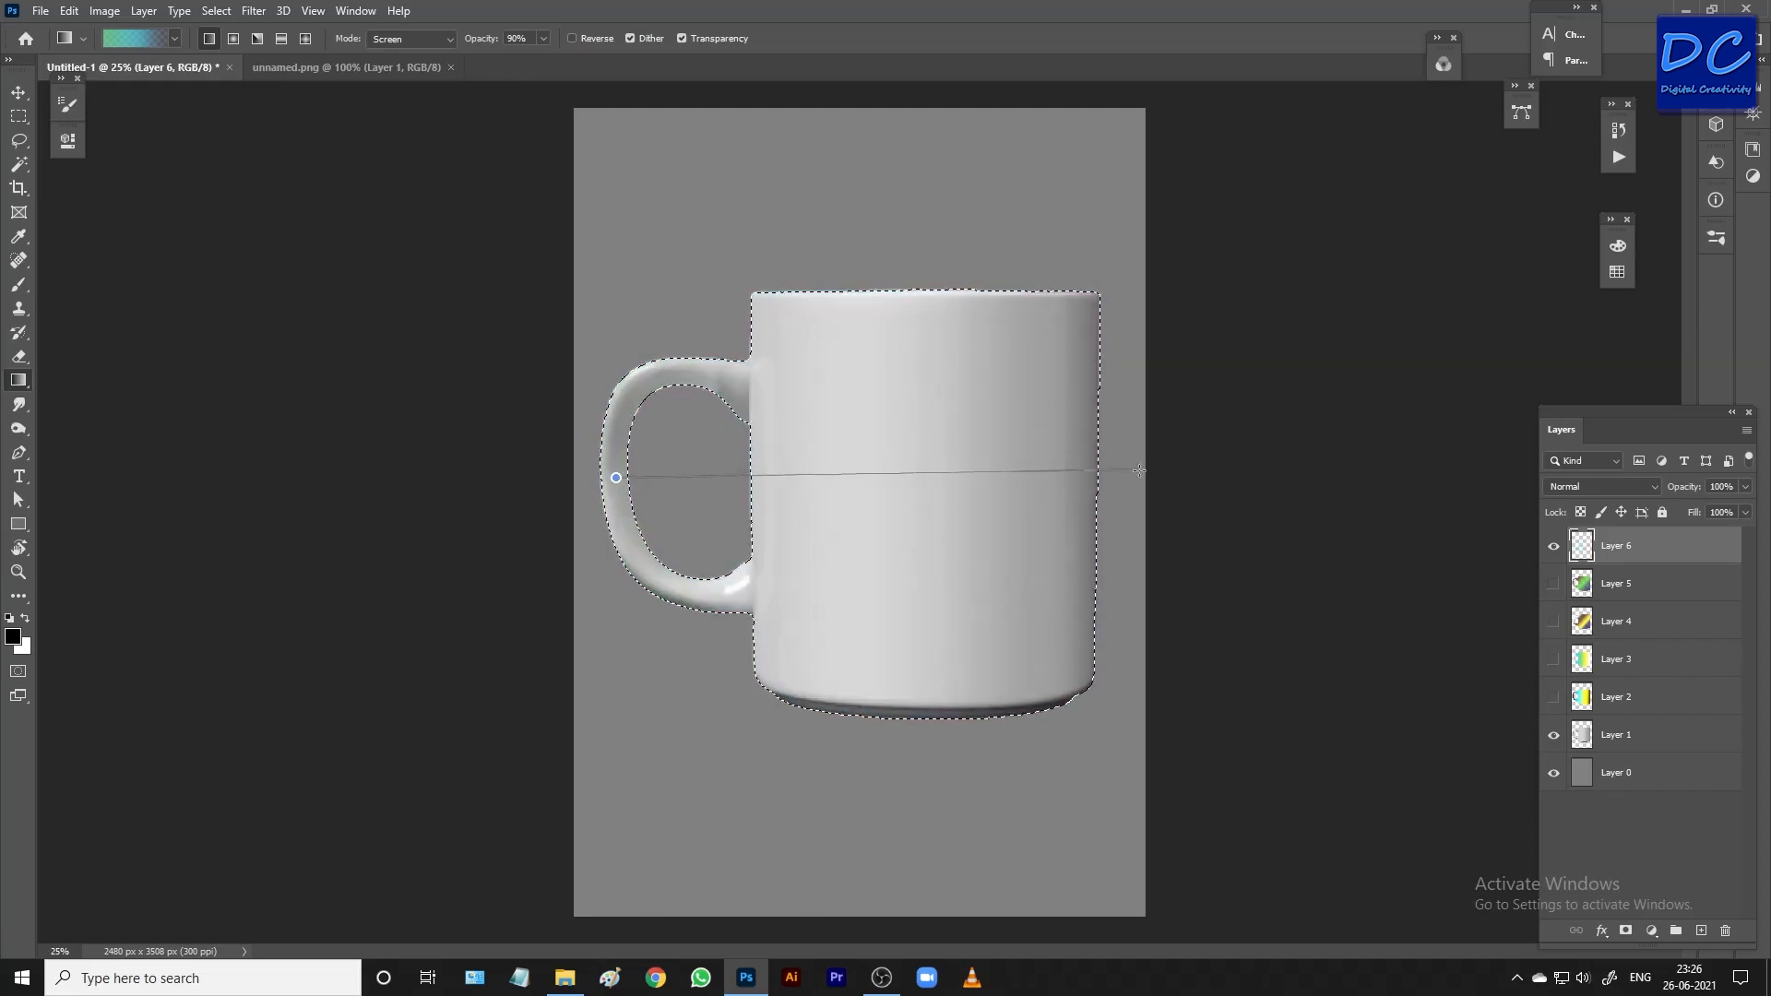
left_click_drag(1089, 490, 1081, 503)
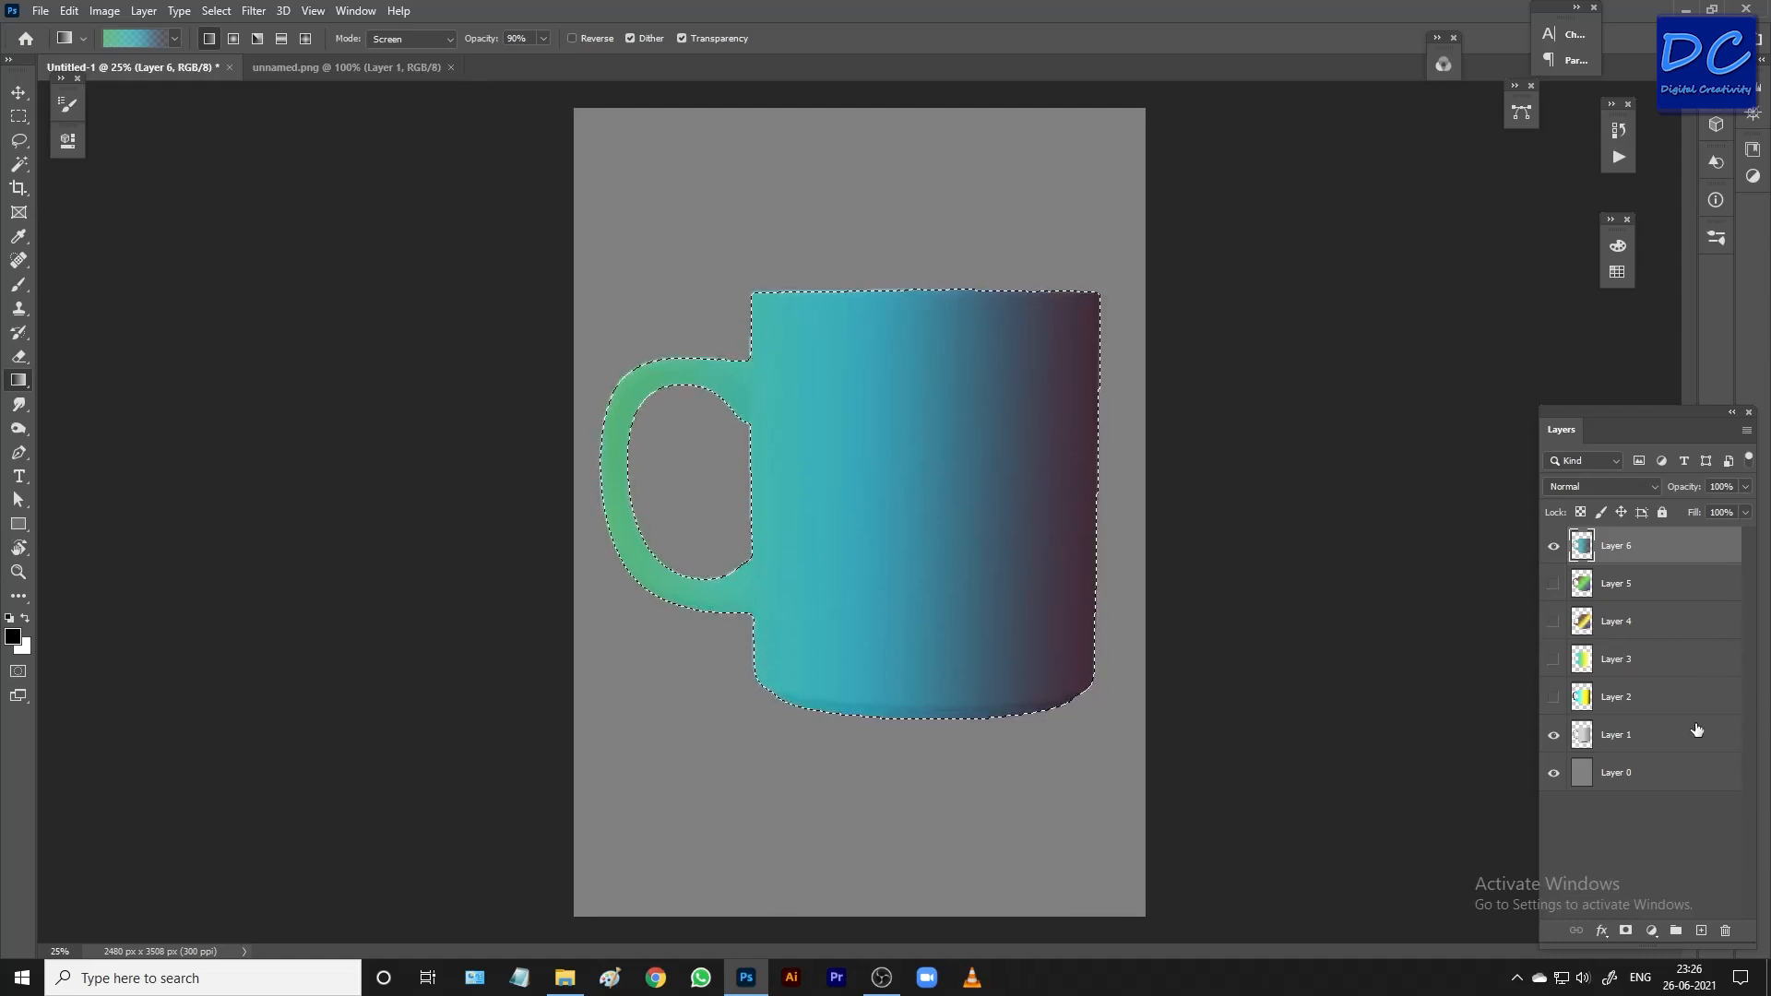
Hide the green, blue and maroon gradient layer and add a new empty layer above it
left_click(1554, 545)
left_click(1702, 931)
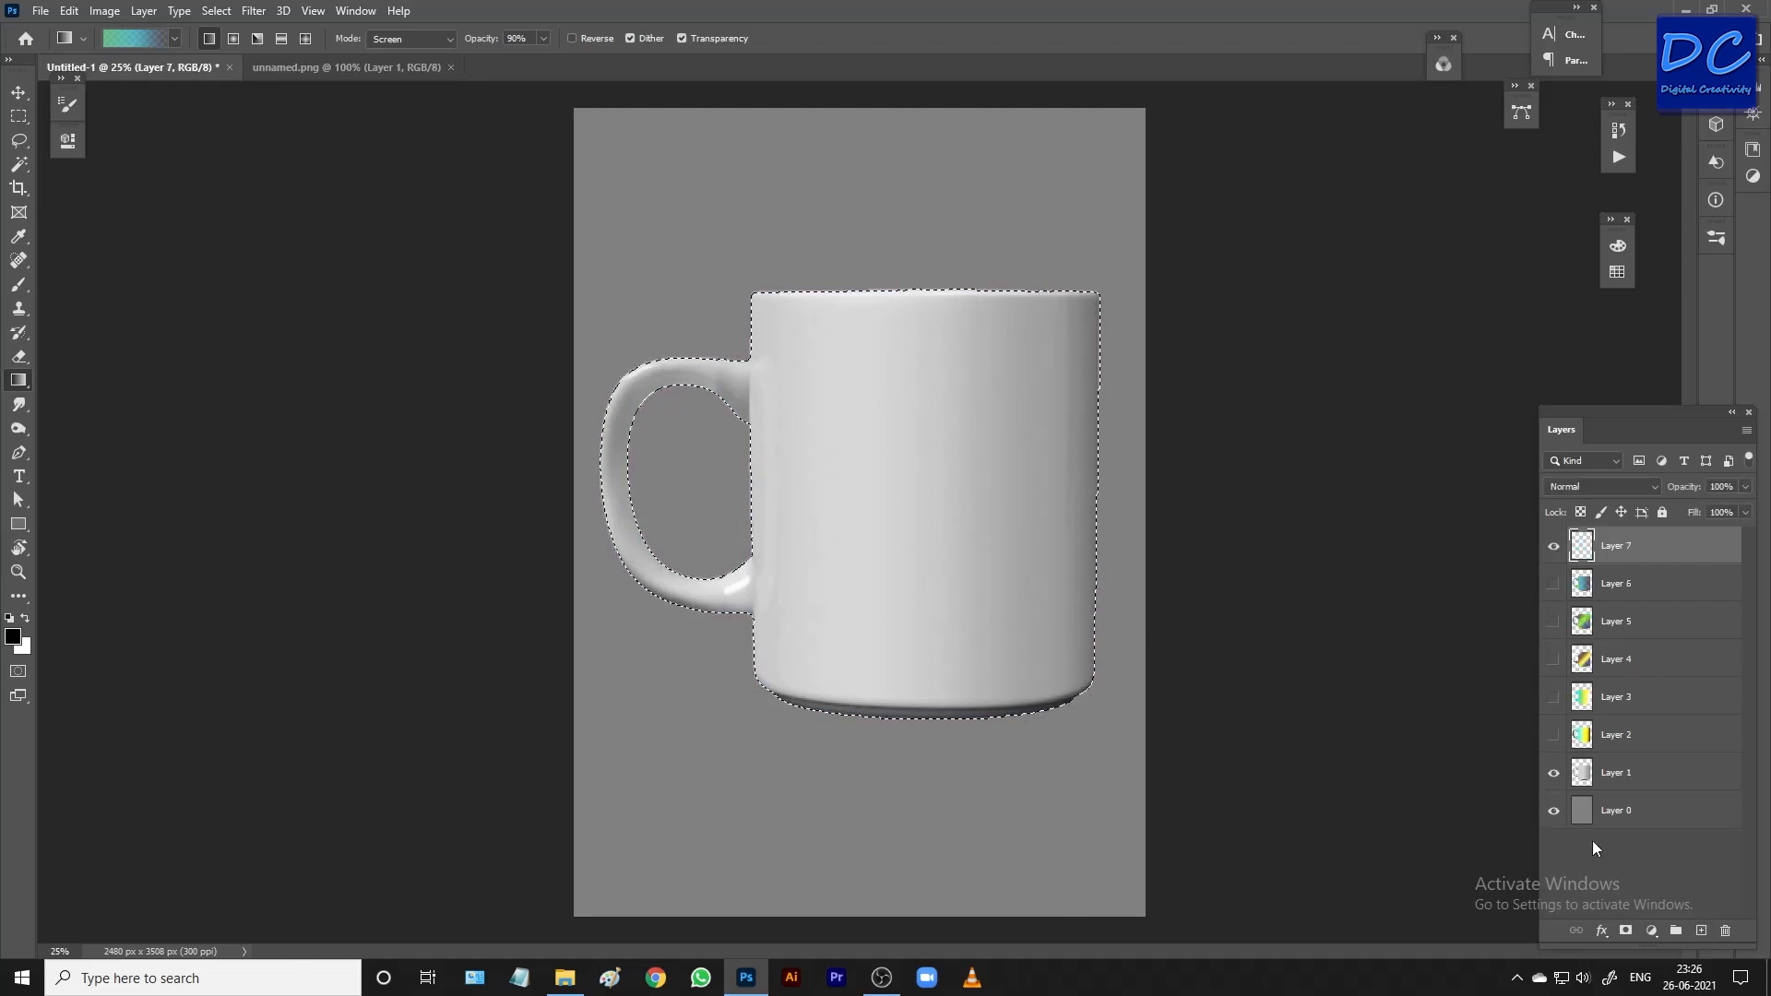
Look through the Neutrals and Pastels presets and try selecting two of the pink and purple pastel gradients
left_click(173, 38)
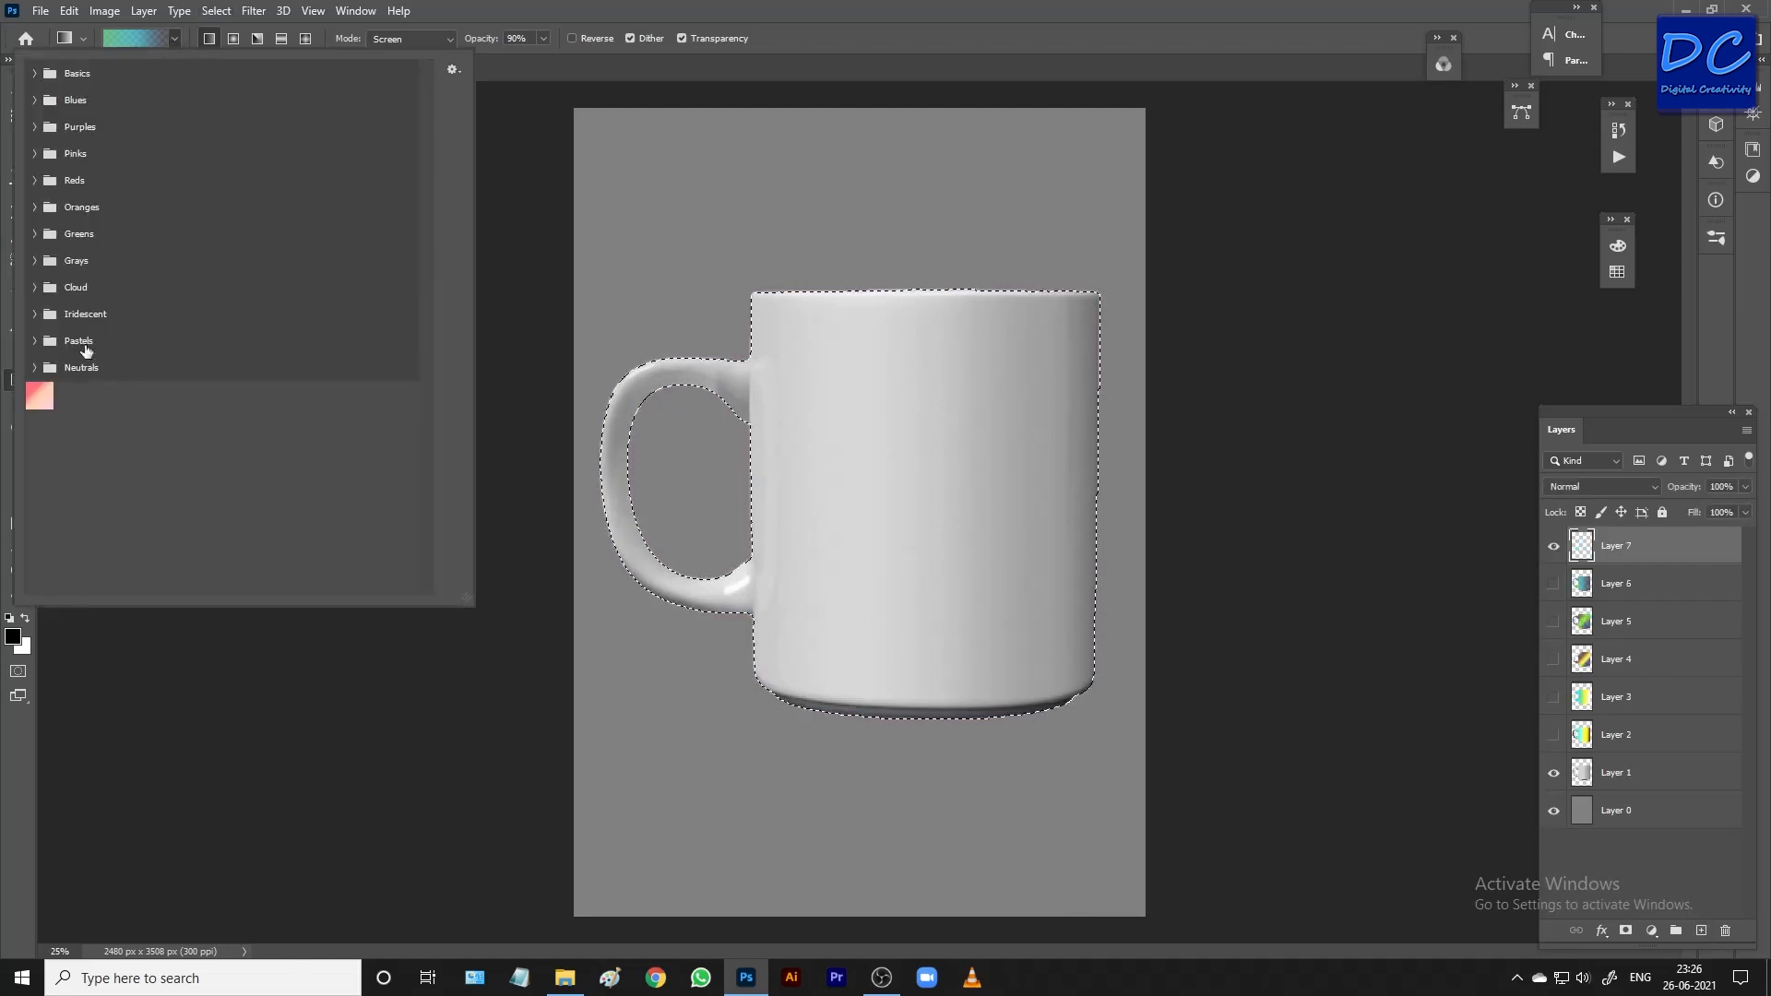
left_click(36, 367)
scroll(227, 303, "down", 3)
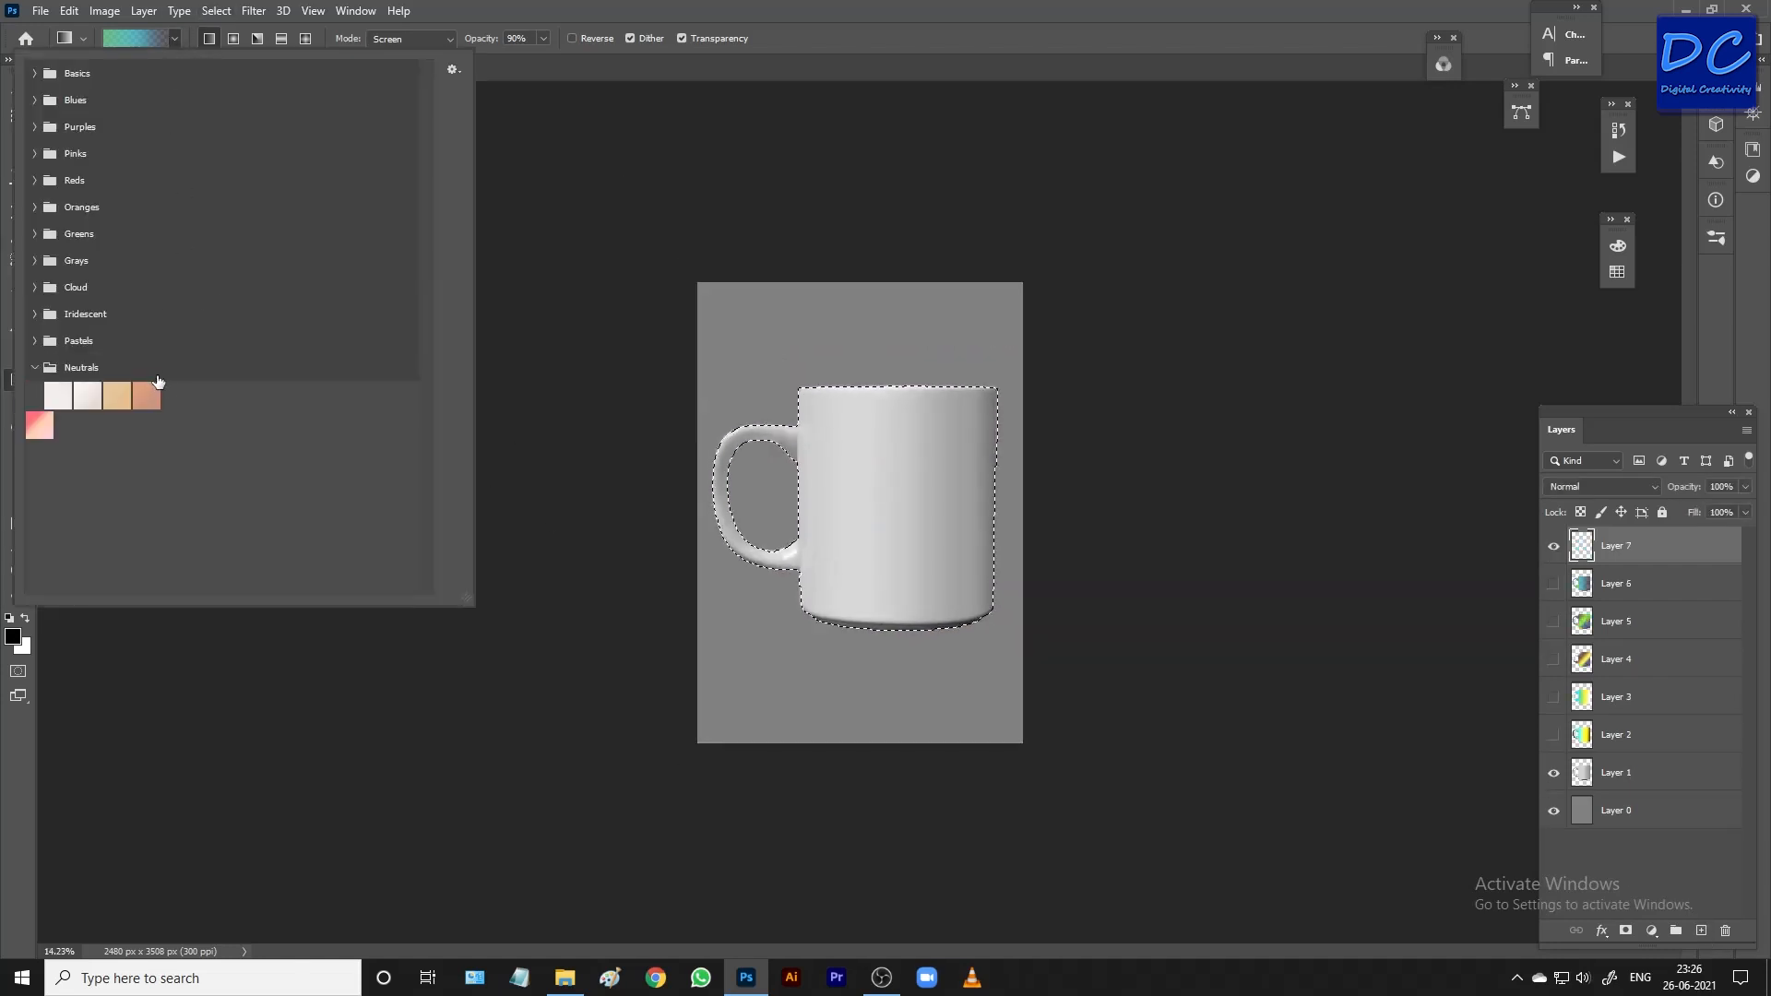
left_click(35, 341)
scroll(360, 256, "down", 1)
left_click(304, 367)
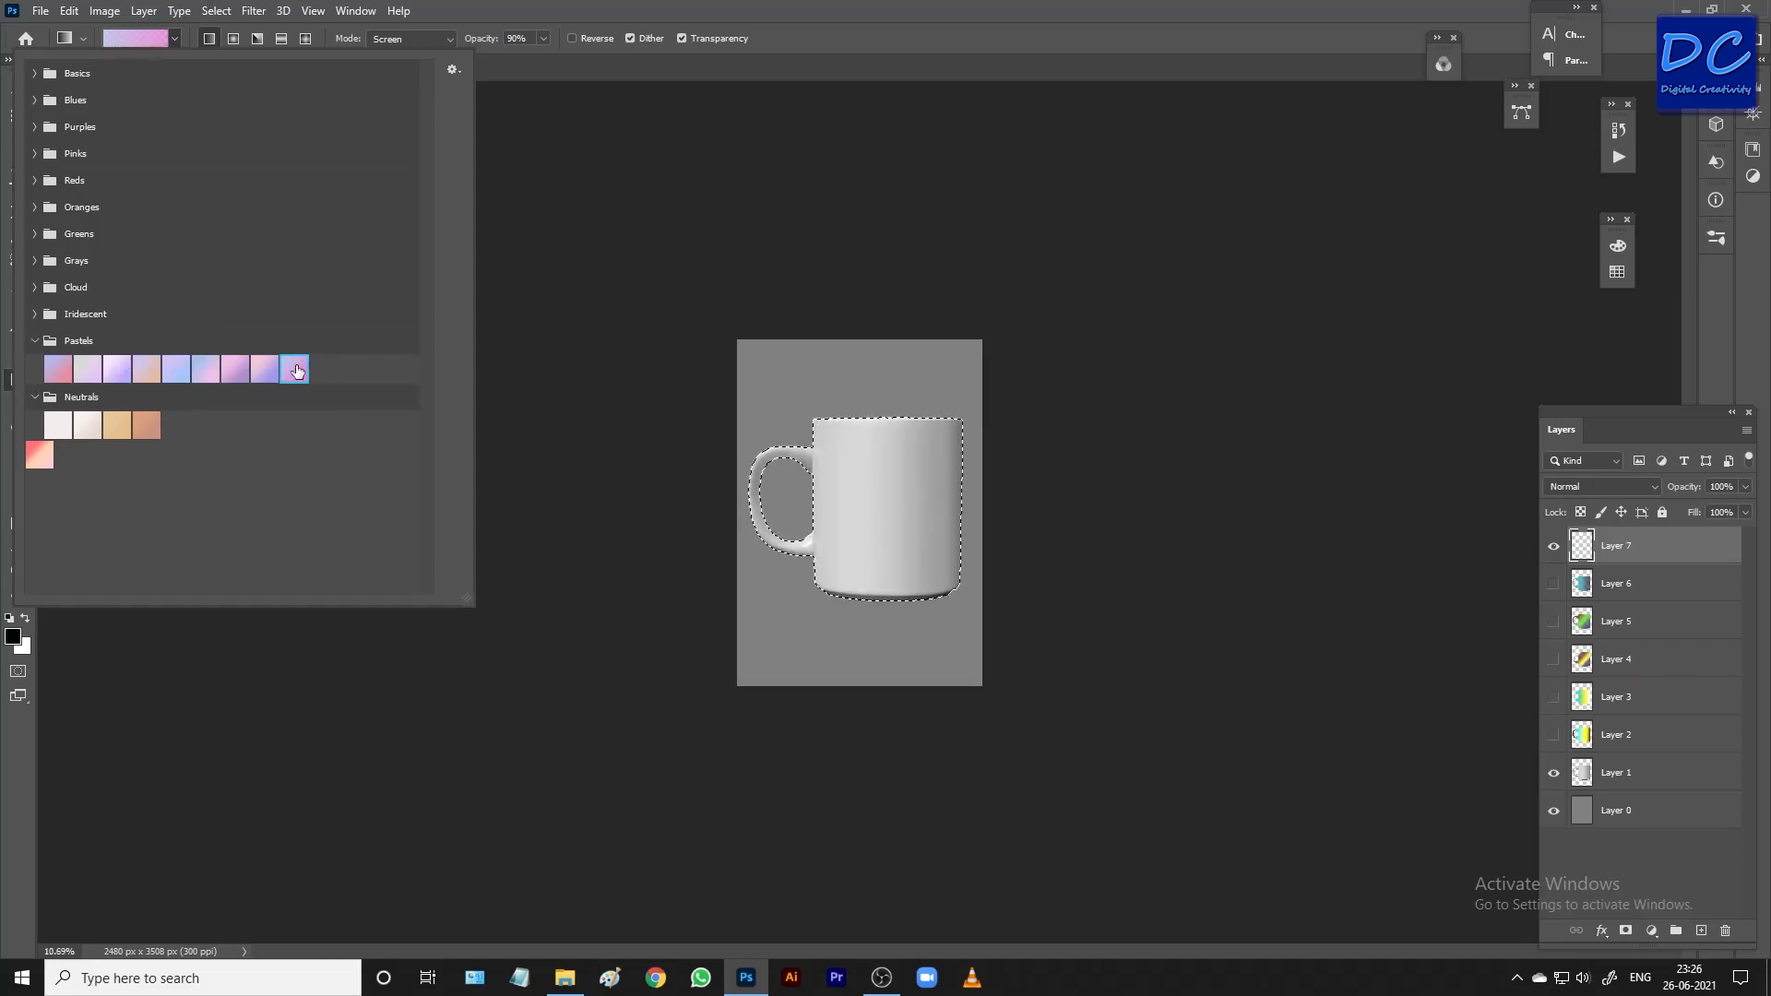
left_click(262, 369)
Select the pink, blue and purple Iridescent preset and apply it horizontally from the handle across the mug
left_click(35, 314)
scroll(138, 332, "down", 1)
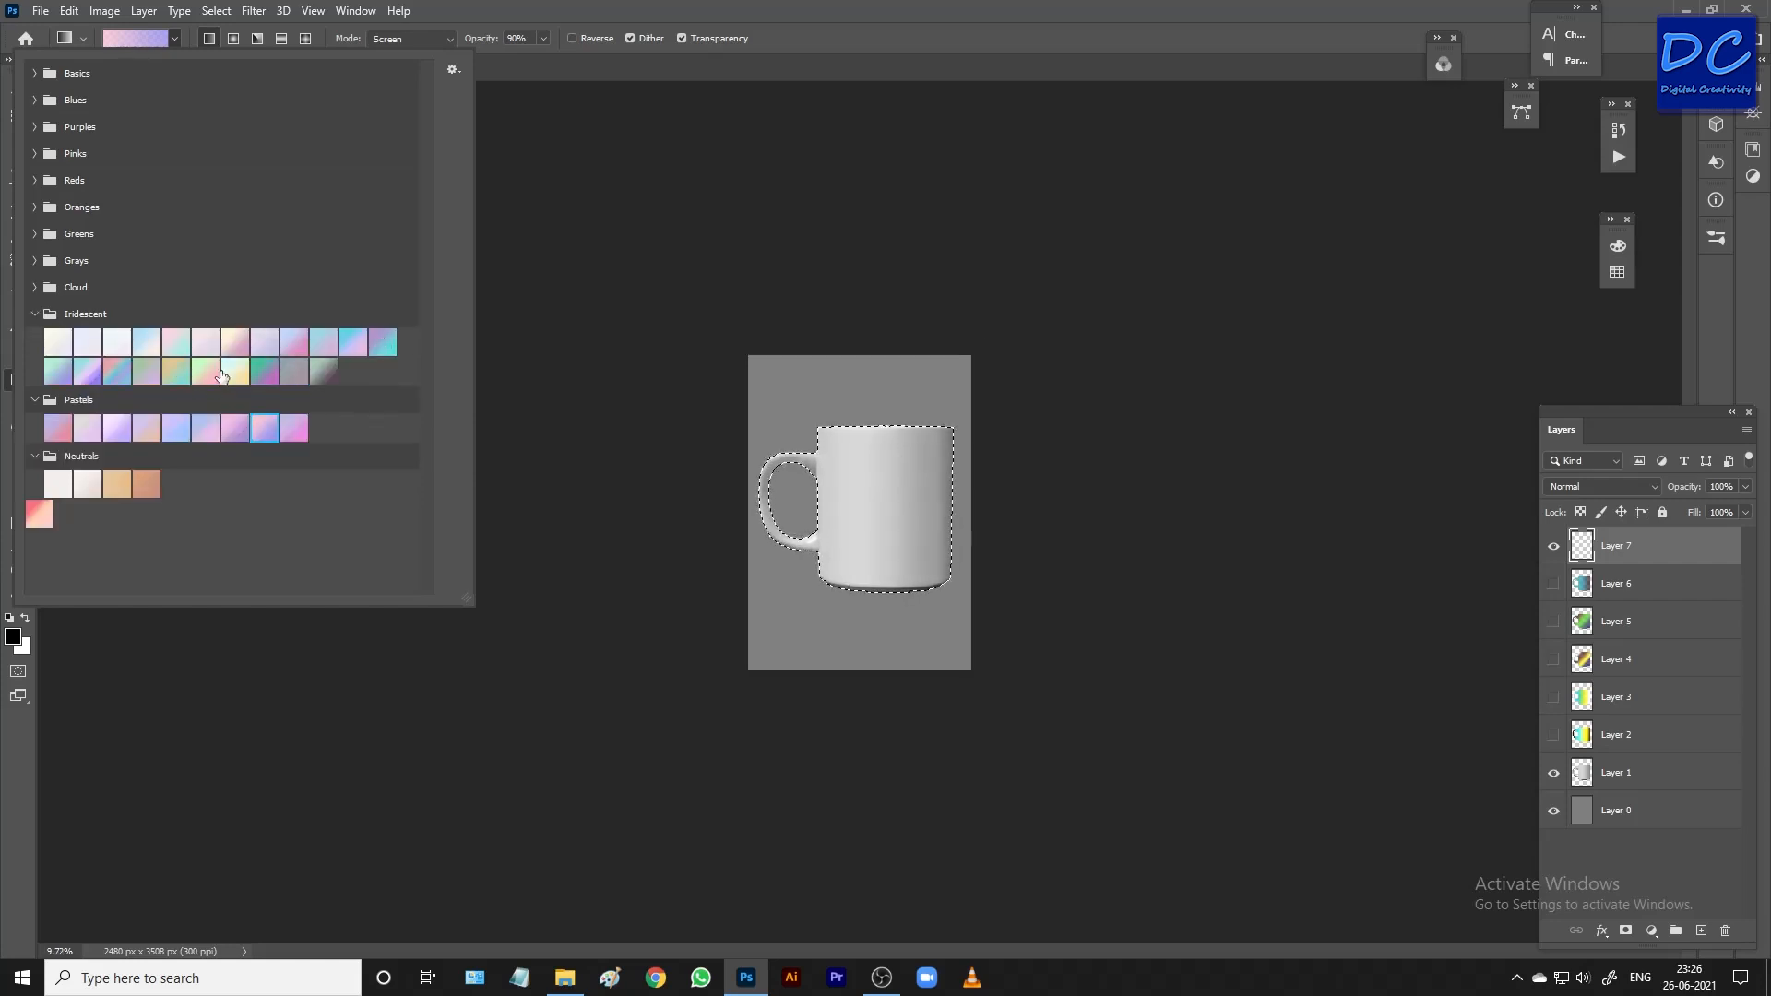
left_click(115, 372)
scroll(817, 478, "up", 9)
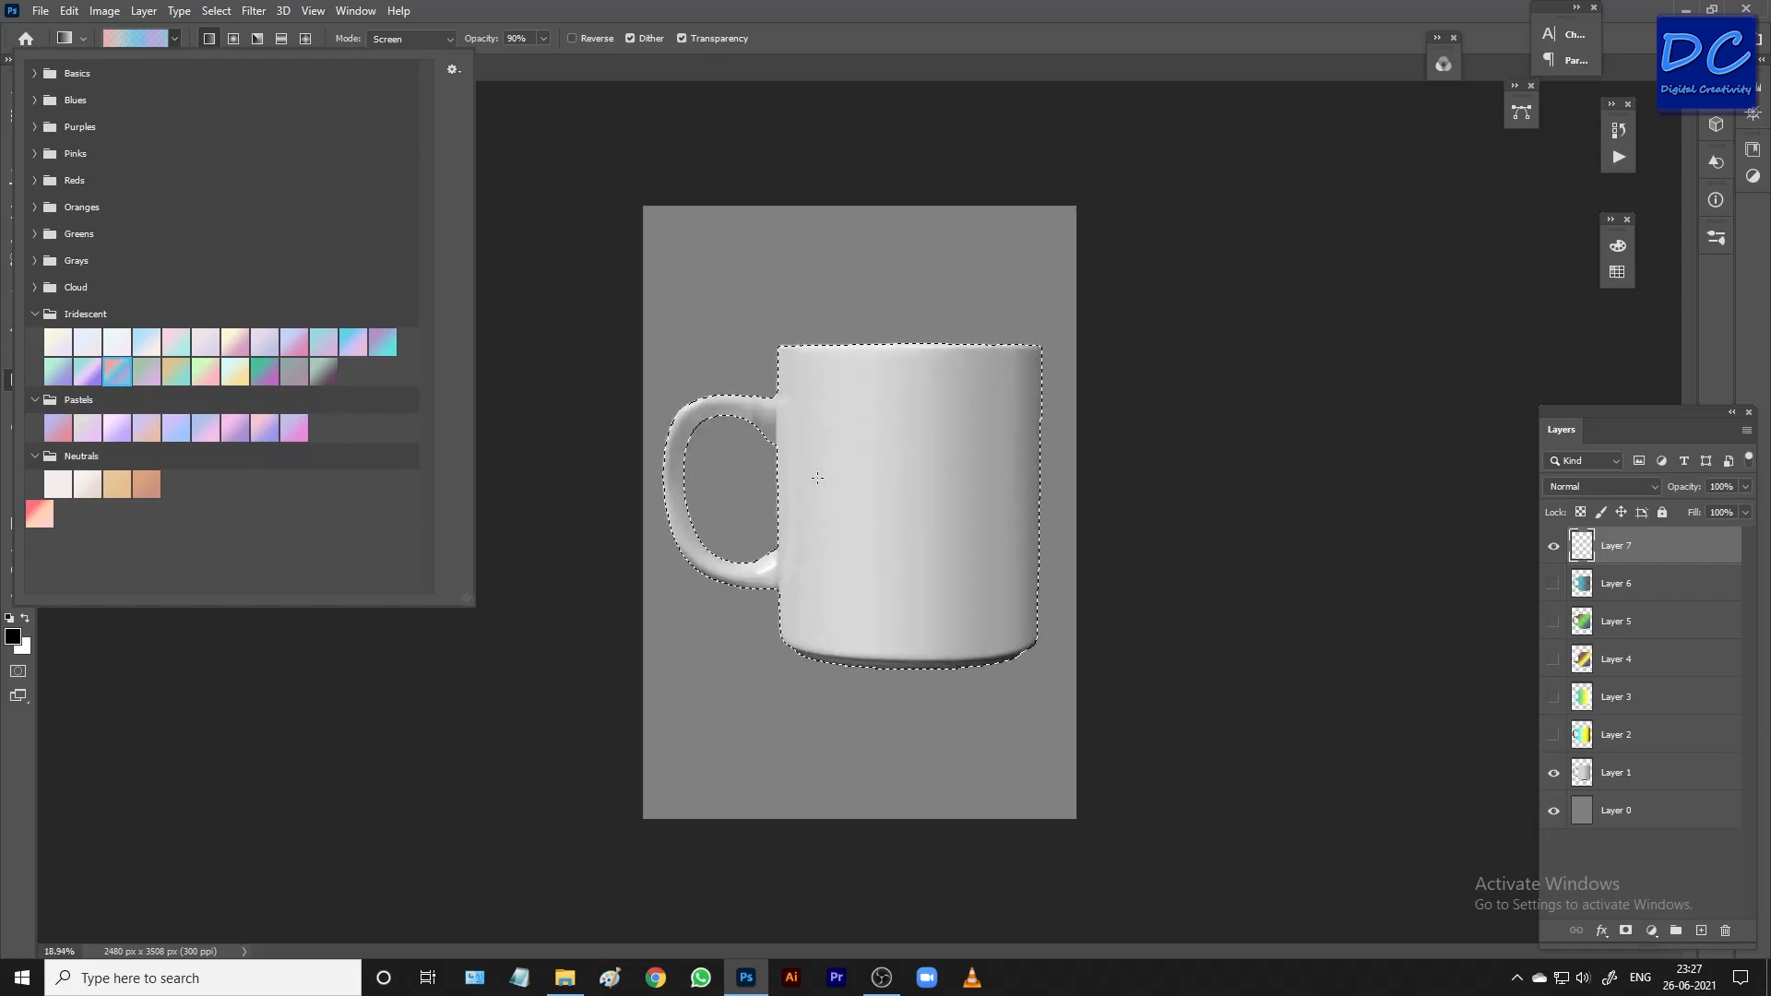
left_click_drag(642, 460, 1014, 470)
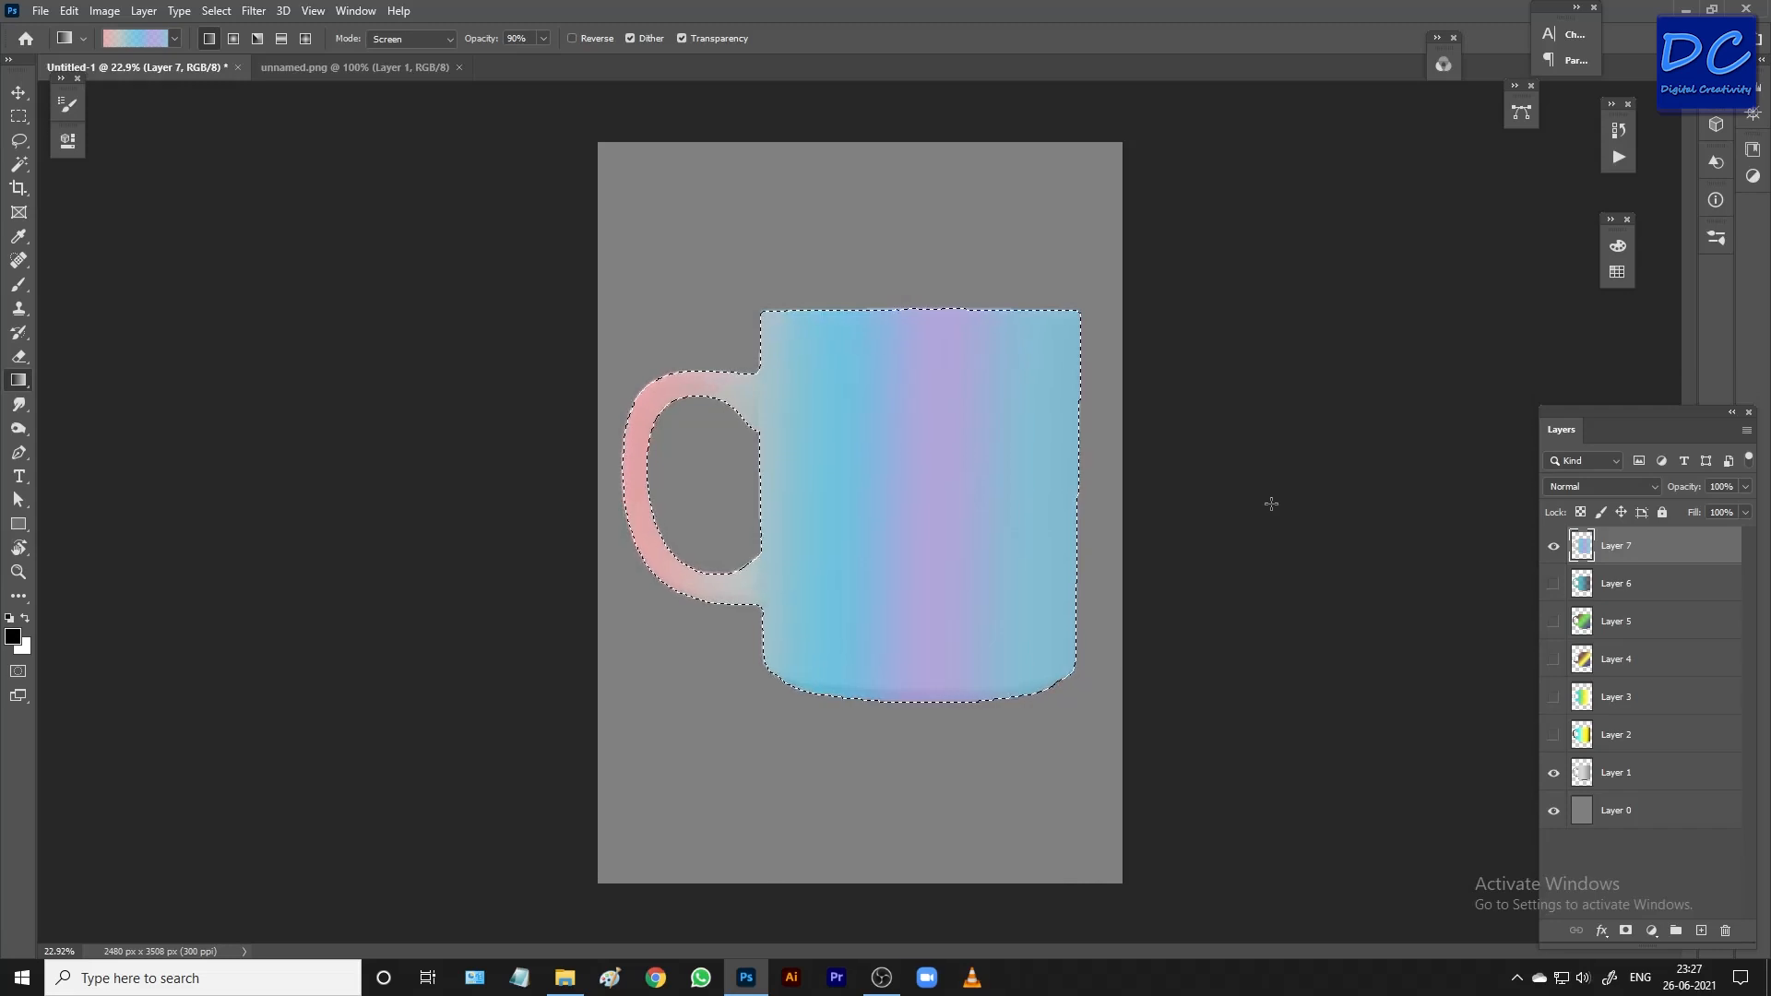
Save the document to the Desktop in Photoshop format as "Colors Using Gradient"
key("ctrl+s")
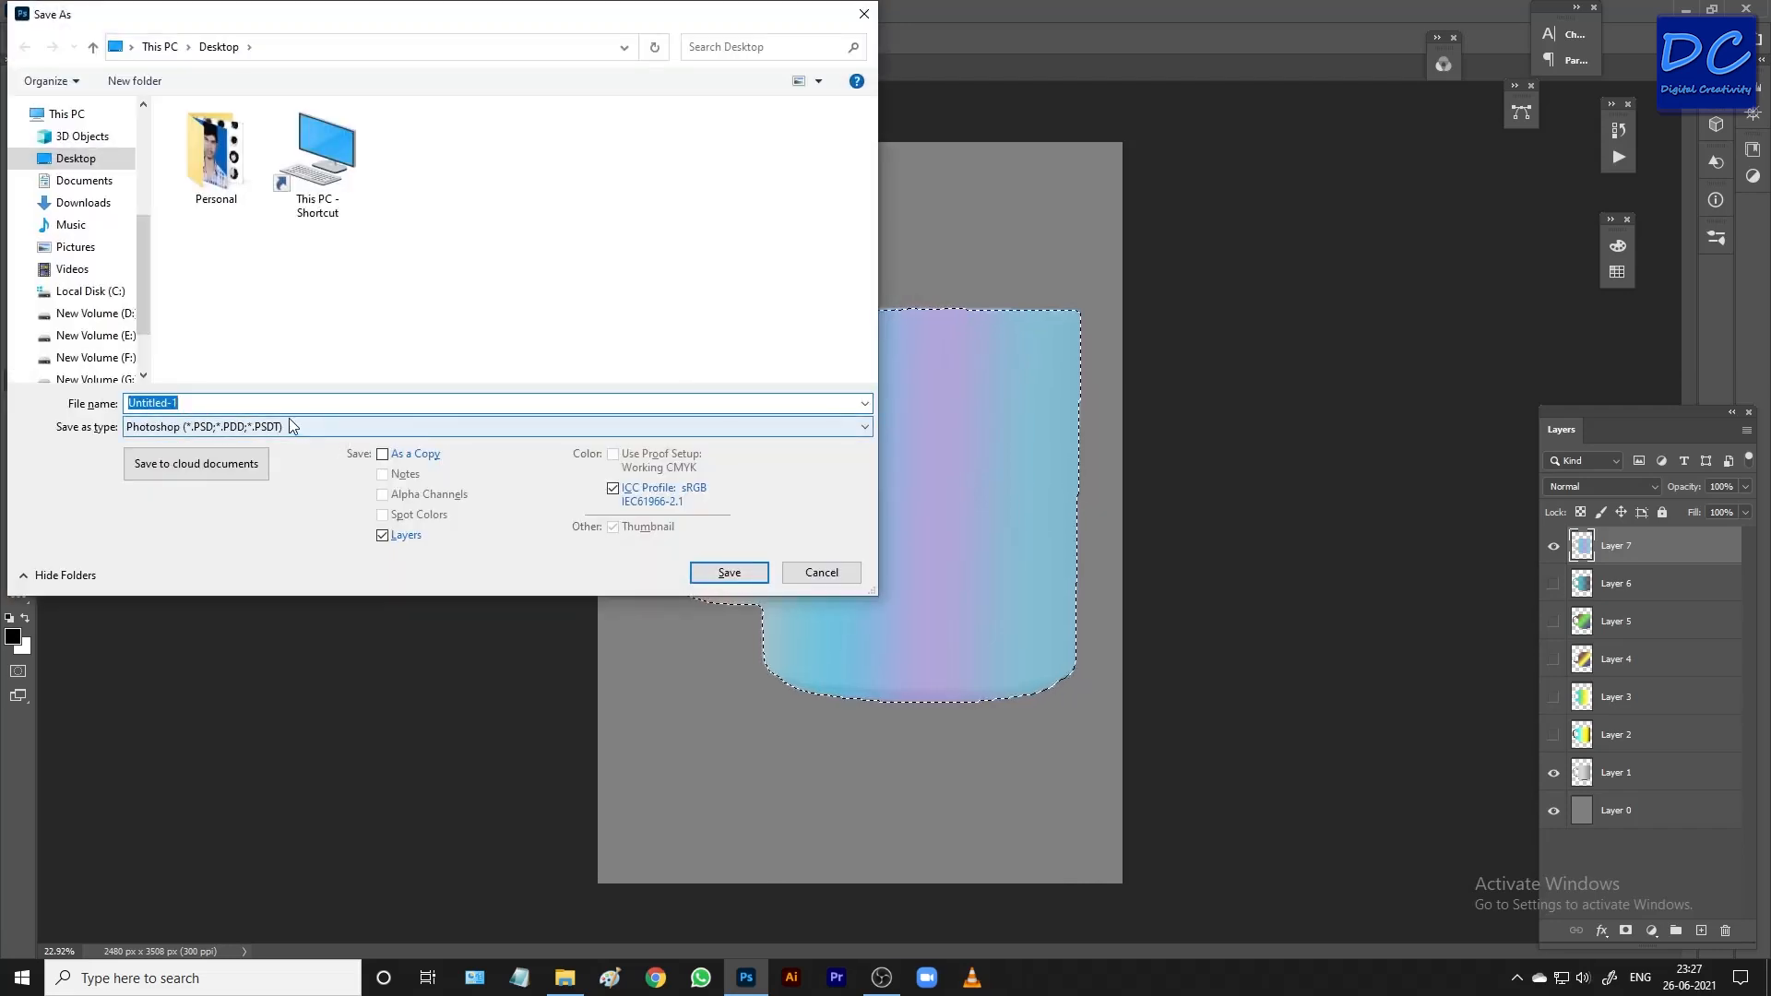
type("M")
key("BackSpace")
type("Colors Using Gradient")
key("Return")
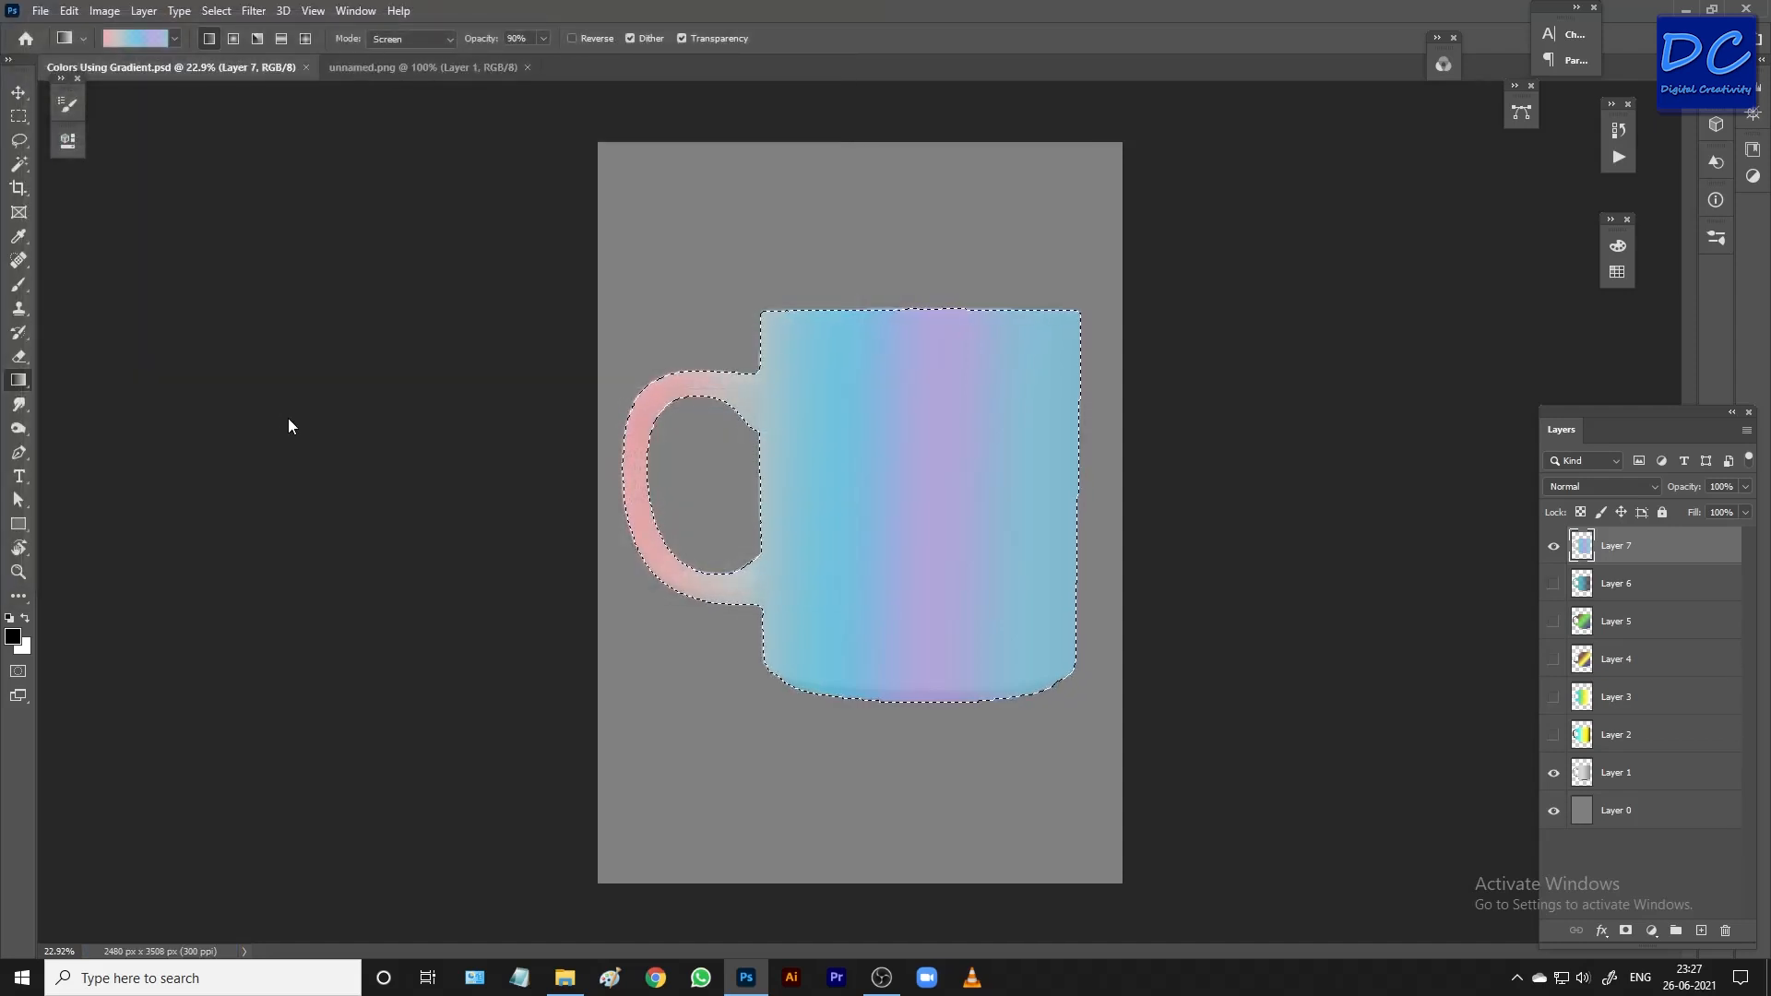